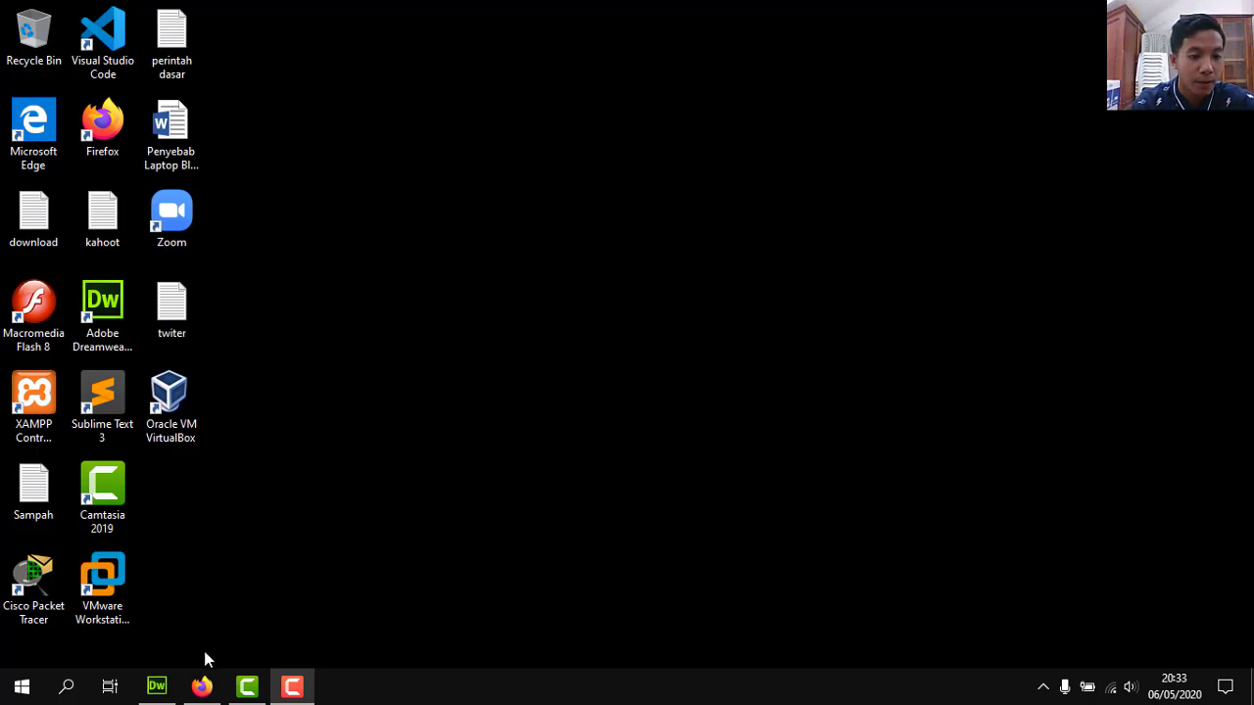
Restore the Dreamweaver window showing the indexadmin.php code.
{"action": "left_click", "coordinate": [157, 687]}
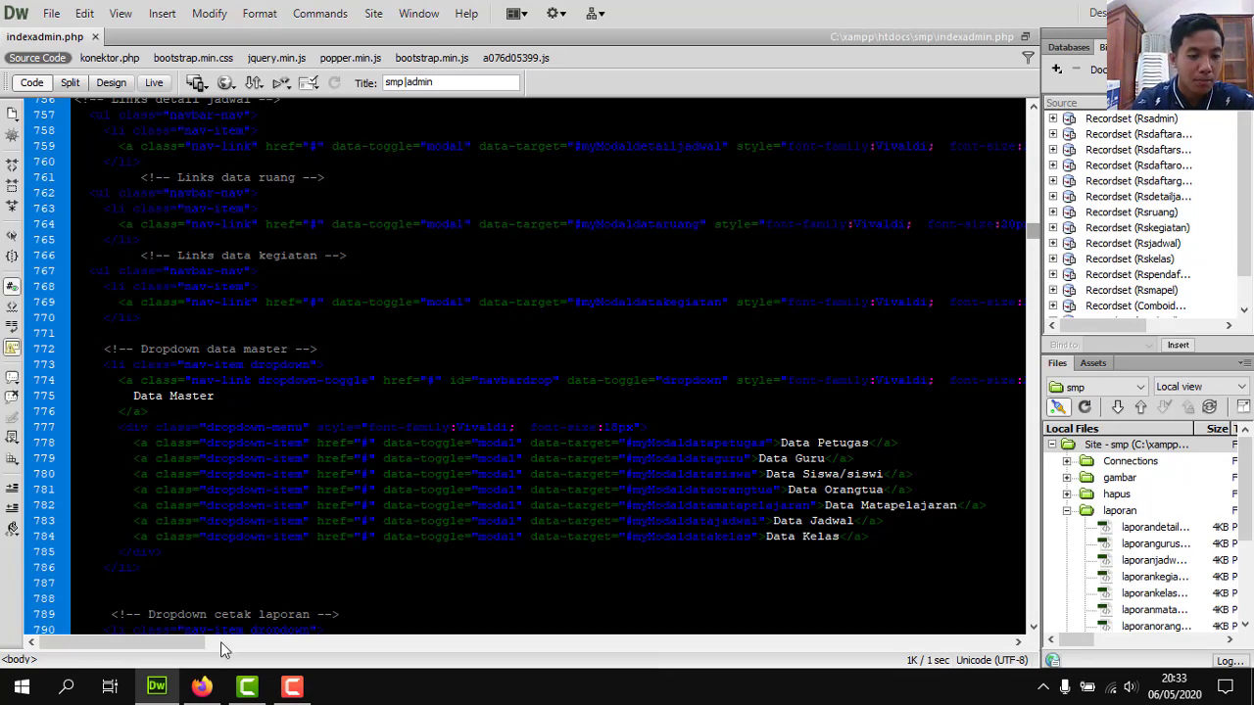
Switch to Firefox's smp|admin tab showing localhost/smp/indexadmin.php.
{"action": "left_click", "coordinate": [211, 689]}
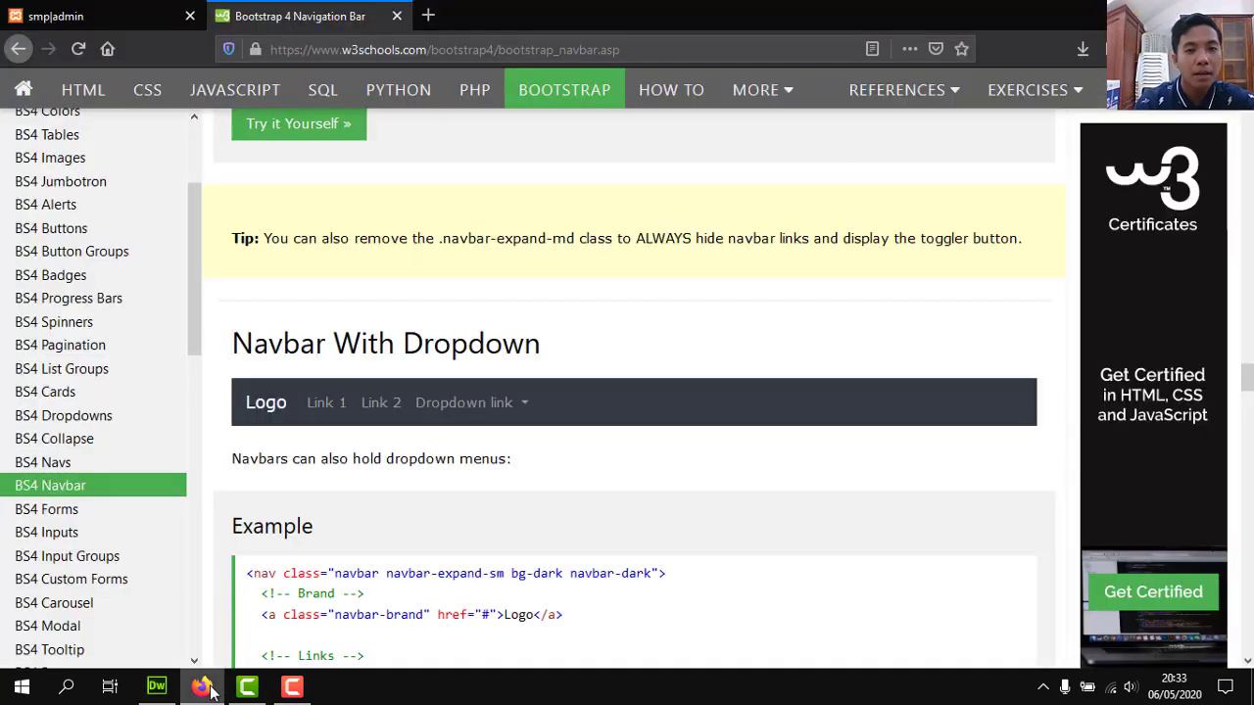
{"action": "left_click", "coordinate": [51, 10]}
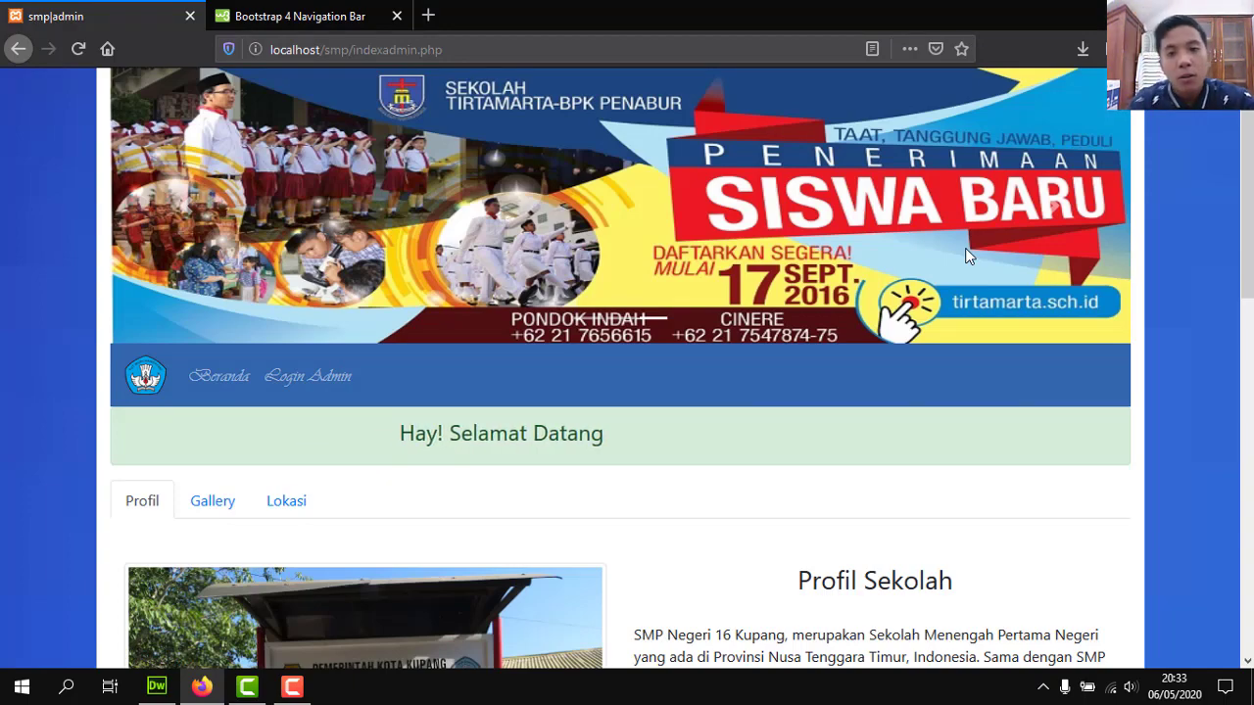
{"action": "scroll", "coordinate": [965, 248], "scroll_direction": "down", "scroll_amount": 3}
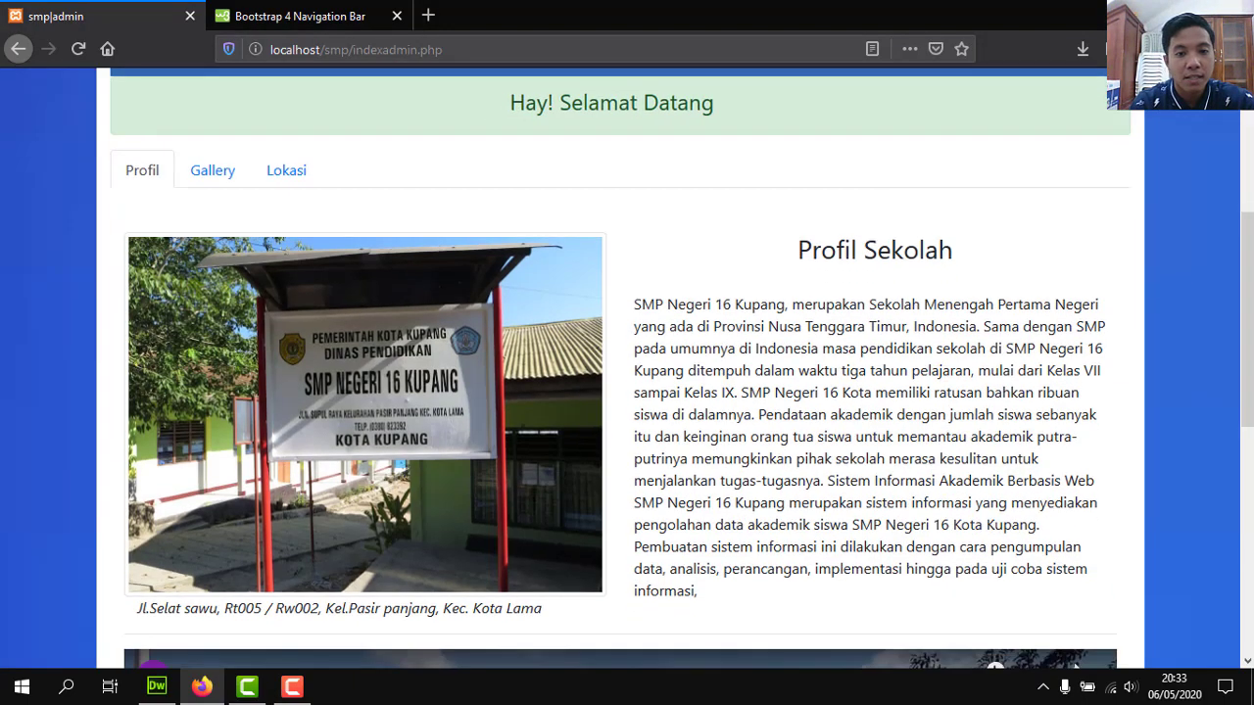
{"action": "scroll", "coordinate": [970, 302], "scroll_direction": "down", "scroll_amount": 3}
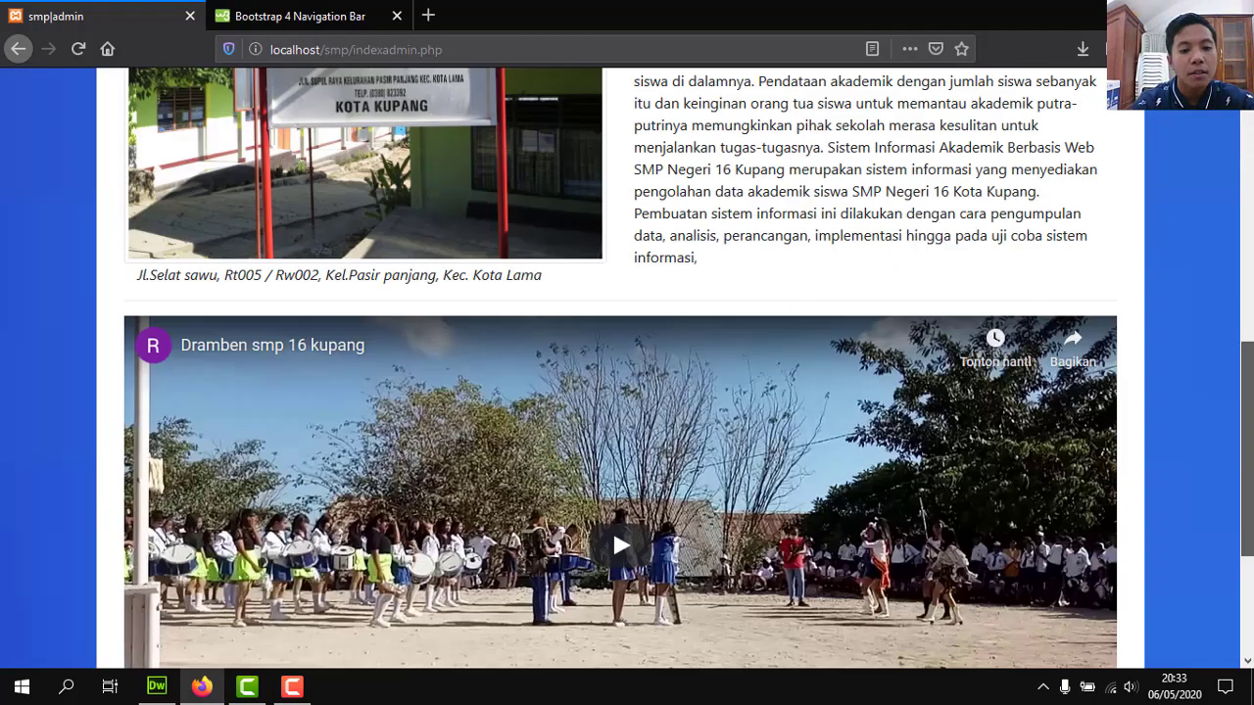
{"action": "scroll", "coordinate": [971, 302], "scroll_direction": "down", "scroll_amount": 2}
{"action": "scroll", "coordinate": [1249, 263], "scroll_direction": "up", "scroll_amount": 4}
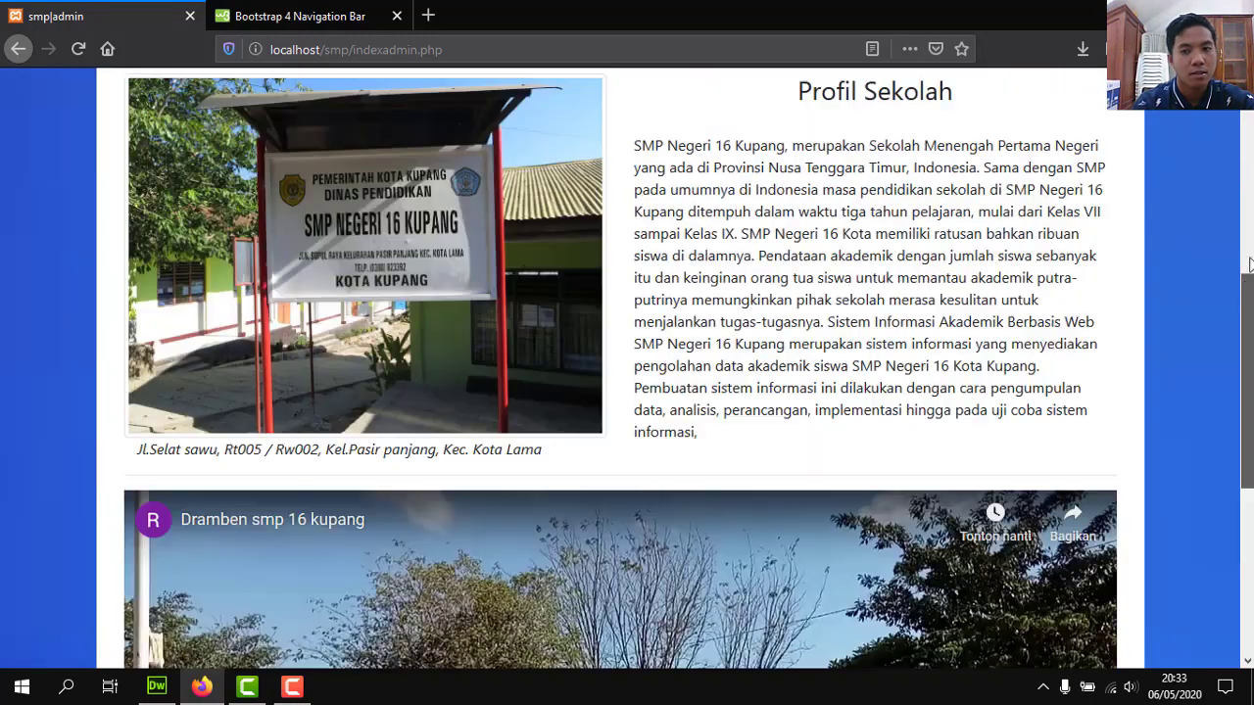
{"action": "scroll", "coordinate": [1250, 262], "scroll_direction": "up", "scroll_amount": 5}
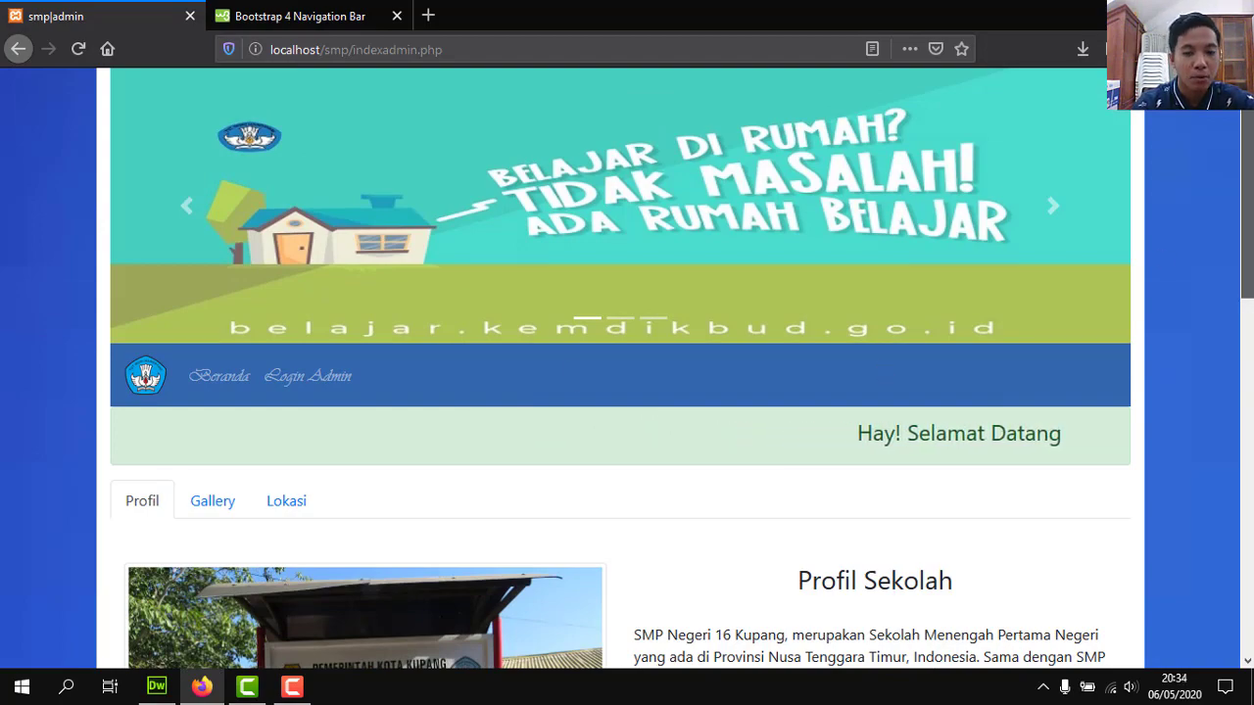
{"action": "scroll", "coordinate": [620, 369], "scroll_direction": "down", "scroll_amount": 3}
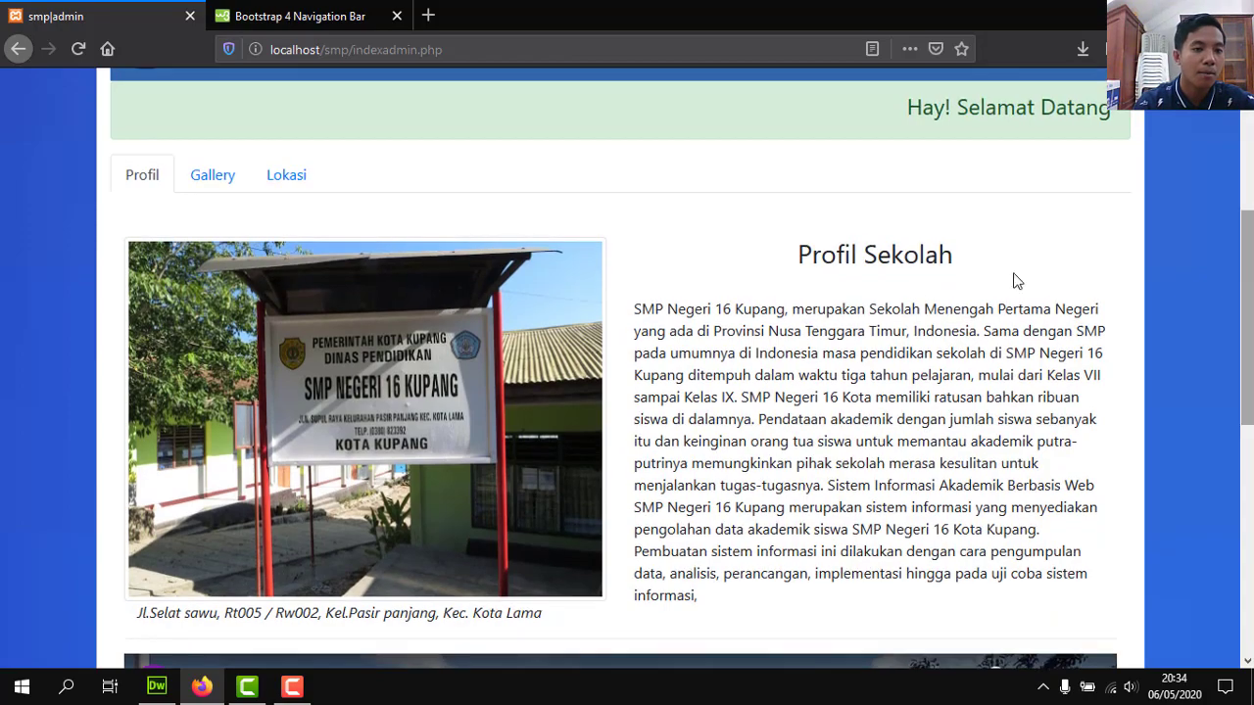
{"action": "scroll", "coordinate": [621, 369], "scroll_direction": "down", "scroll_amount": 3}
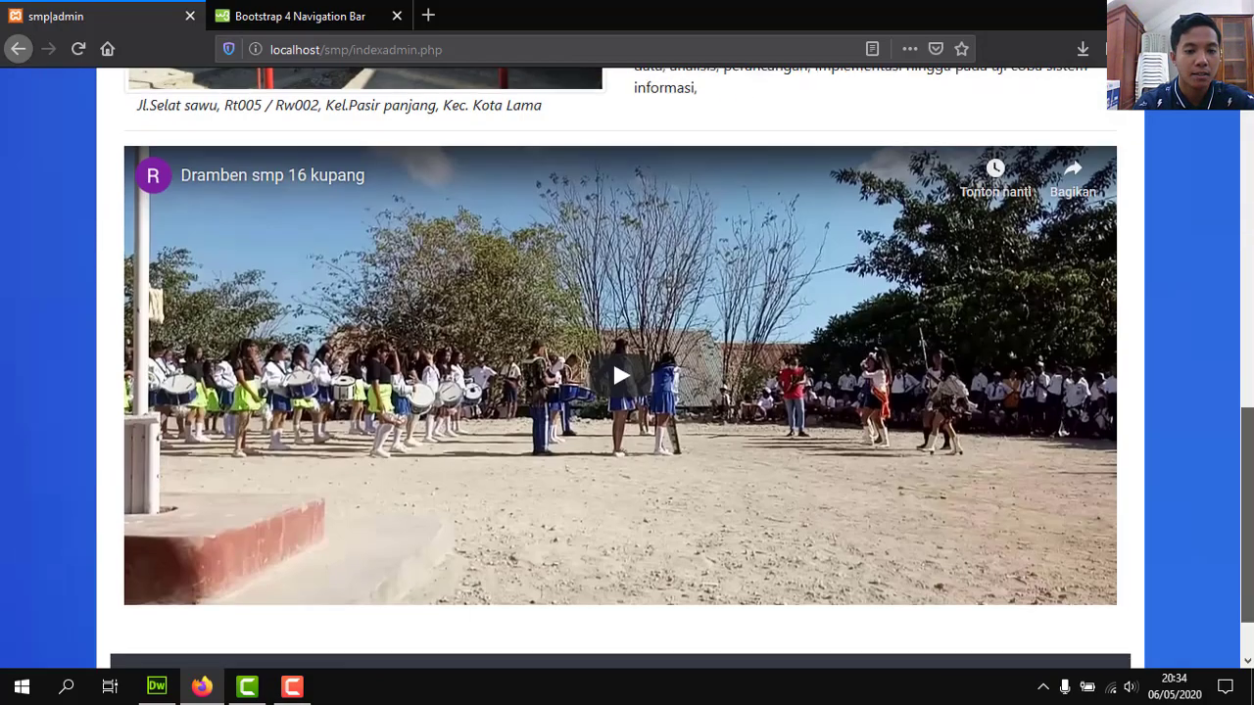
{"action": "scroll", "coordinate": [612, 357], "scroll_direction": "up", "scroll_amount": 6}
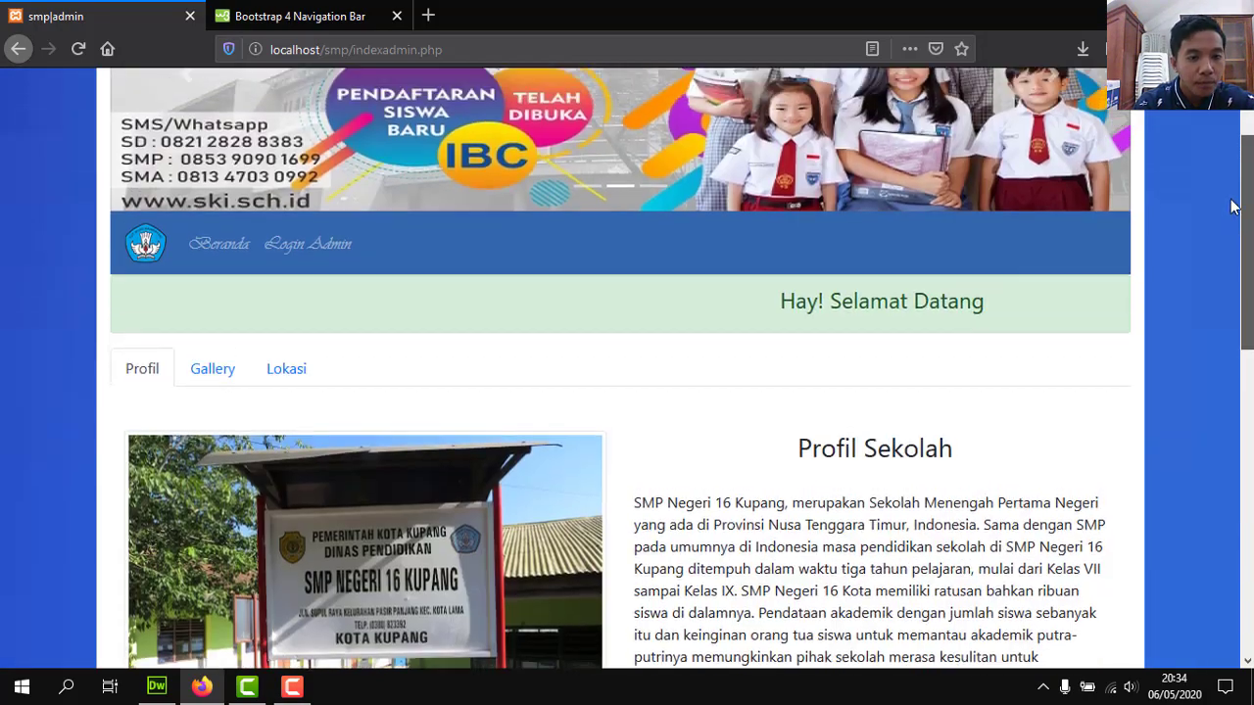
{"action": "scroll", "coordinate": [1232, 222], "scroll_direction": "up", "scroll_amount": 2}
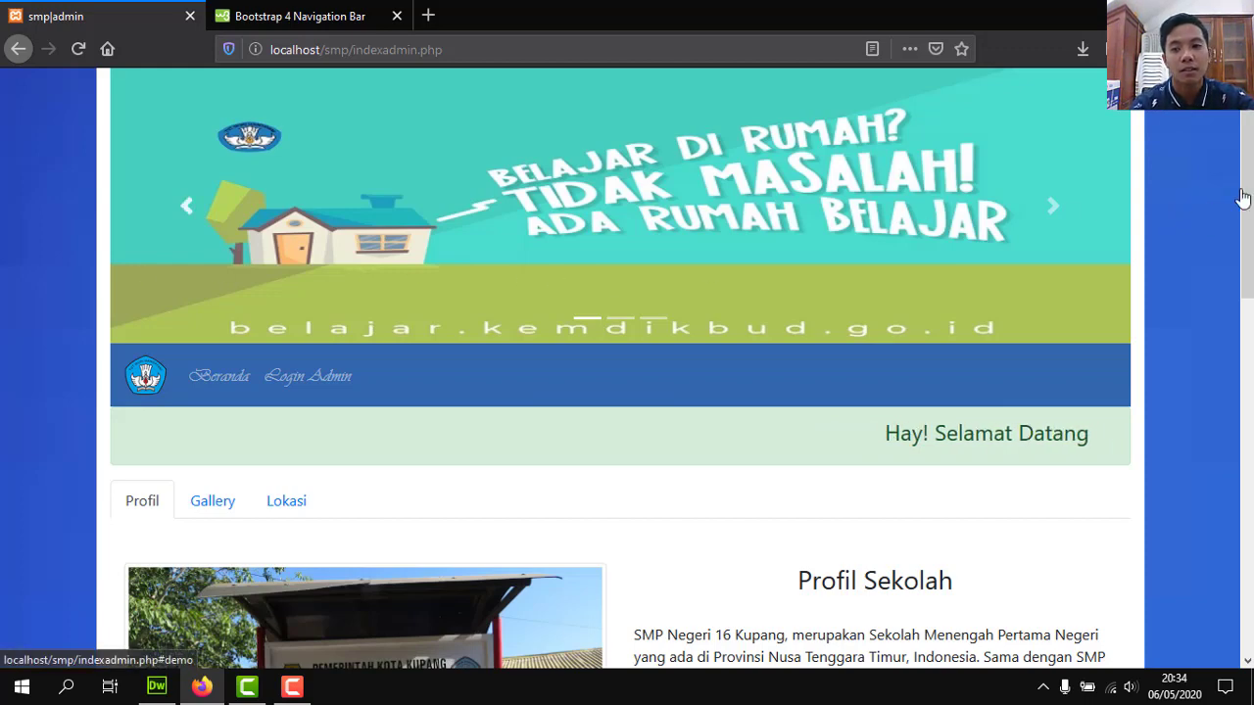
{"action": "scroll", "coordinate": [1053, 206], "scroll_direction": "down", "scroll_amount": 4}
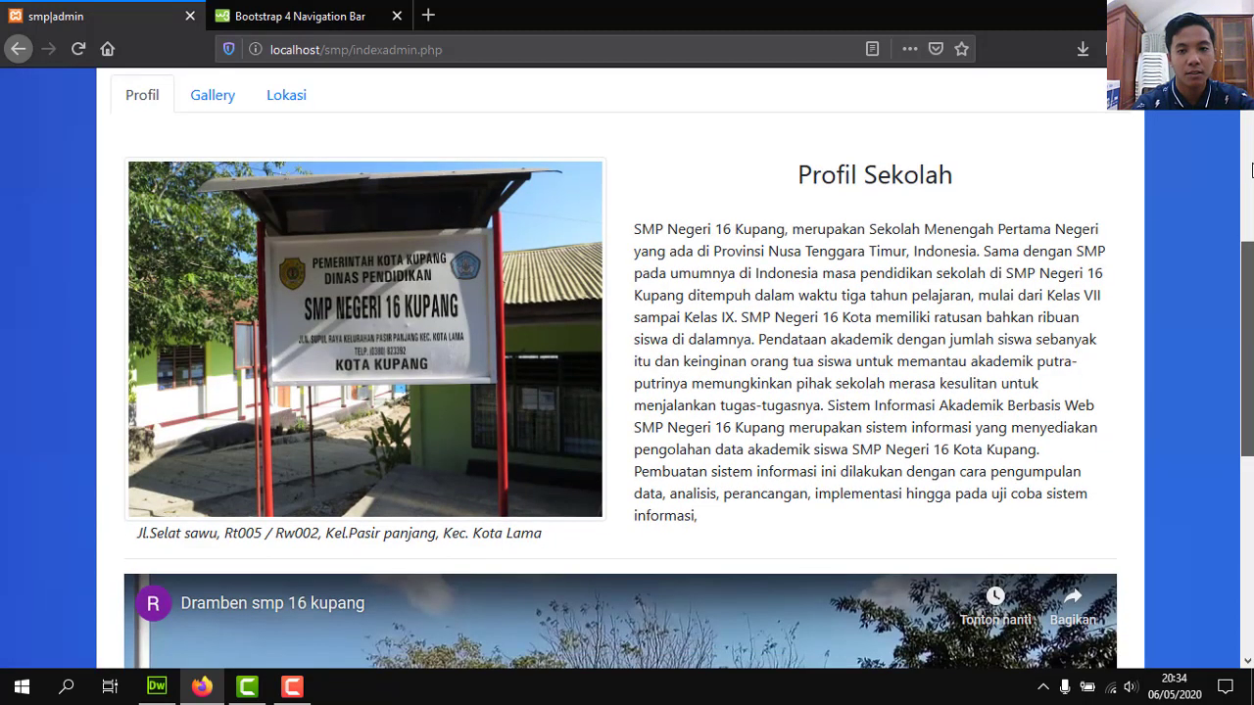
{"action": "scroll", "coordinate": [1053, 205], "scroll_direction": "up", "scroll_amount": 4}
{"action": "scroll", "coordinate": [627, 372], "scroll_direction": "down", "scroll_amount": 6}
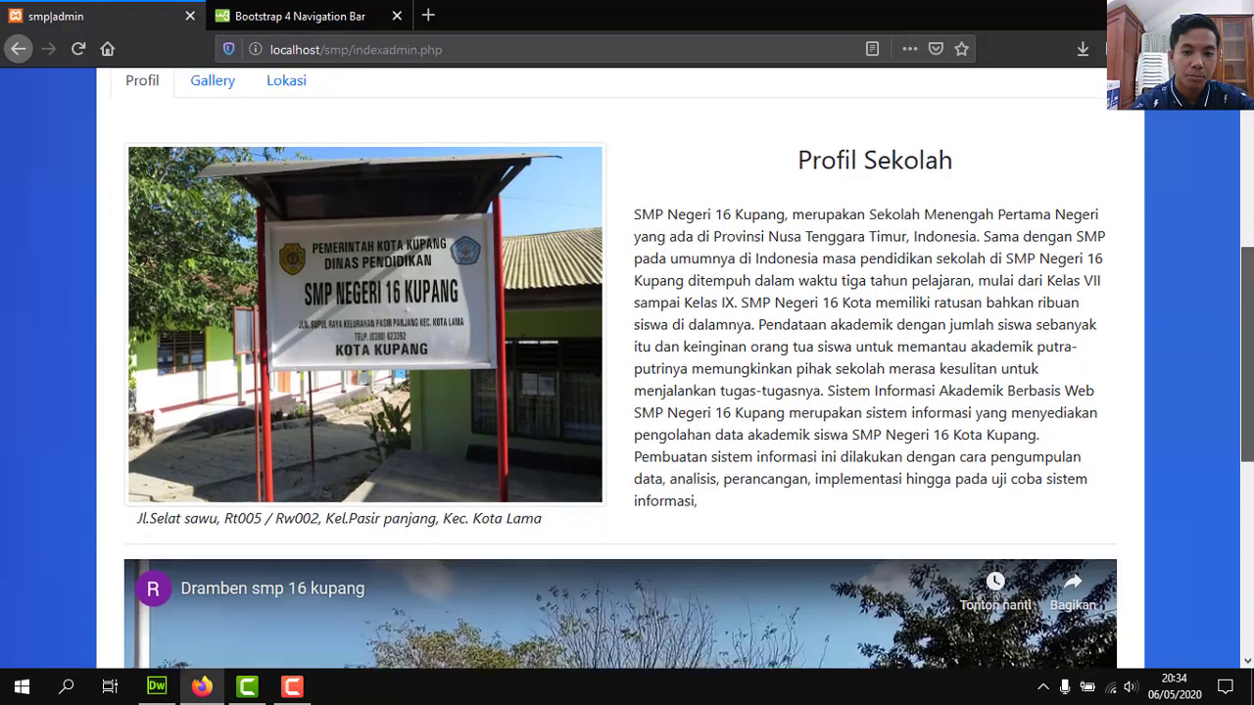
{"action": "scroll", "coordinate": [612, 605], "scroll_direction": "down", "scroll_amount": 2}
{"action": "scroll", "coordinate": [612, 608], "scroll_direction": "up", "scroll_amount": 8}
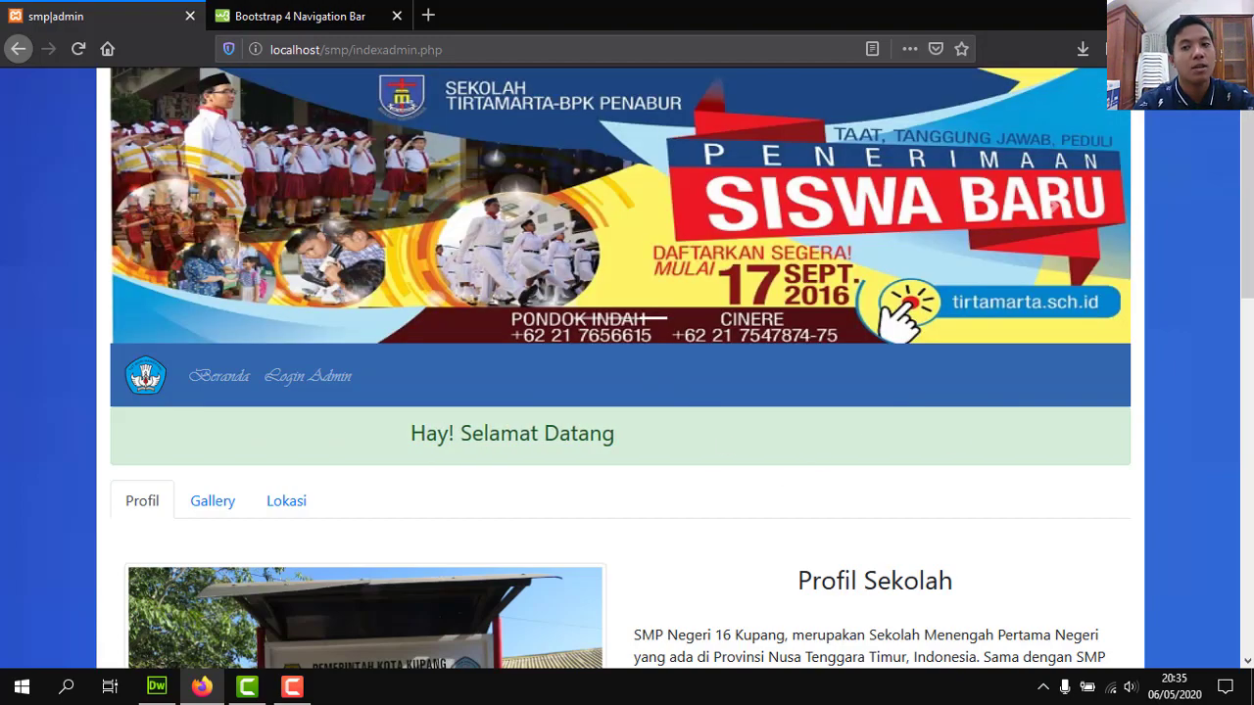
{"action": "scroll", "coordinate": [1232, 577], "scroll_direction": "down", "scroll_amount": 10}
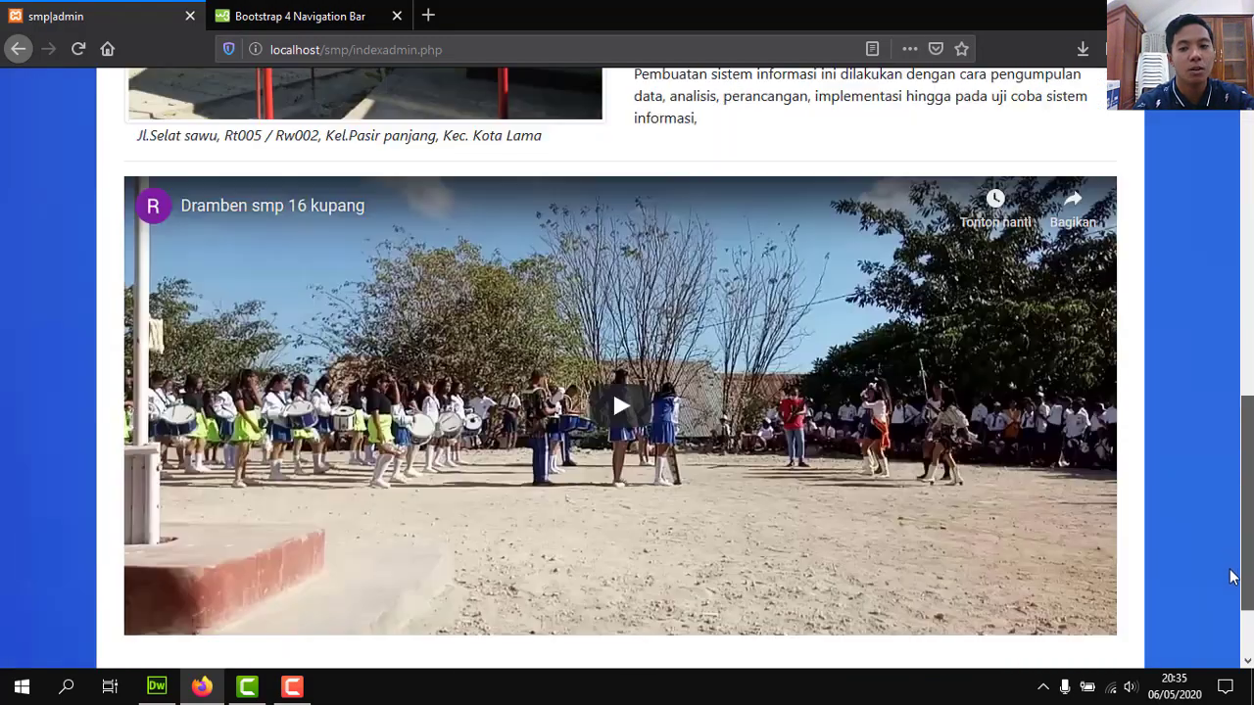
{"action": "scroll", "coordinate": [1232, 638], "scroll_direction": "up", "scroll_amount": 12}
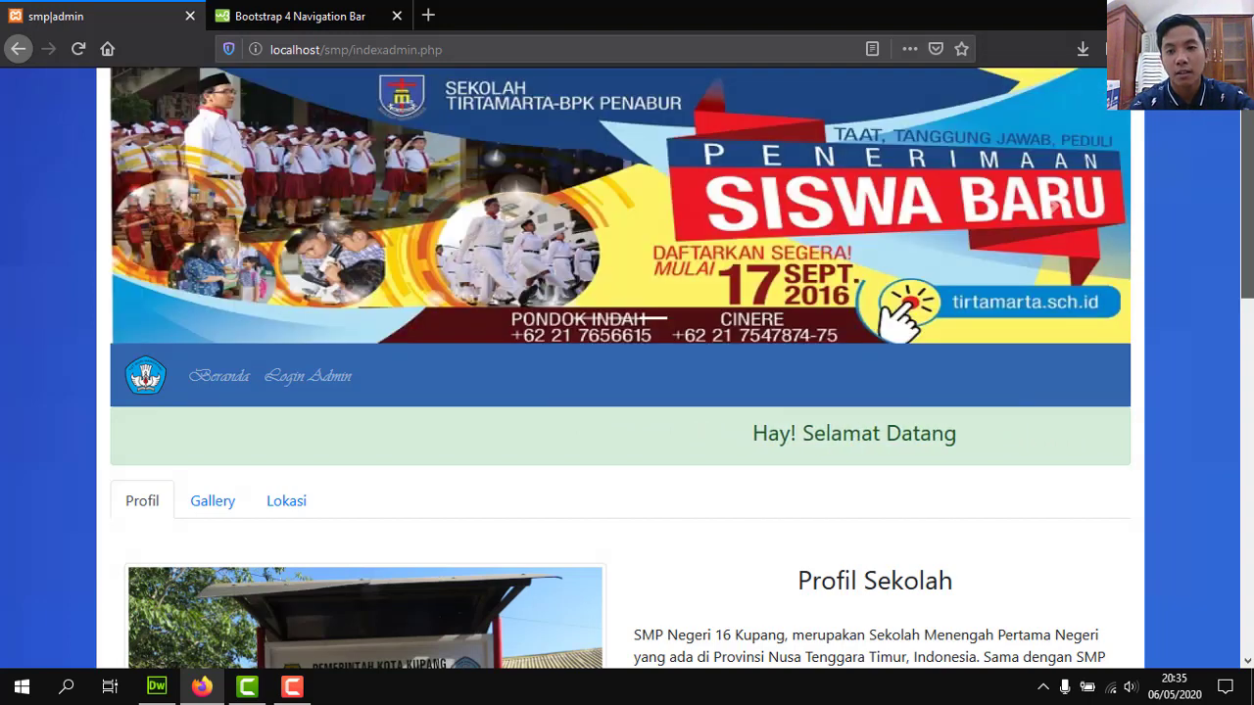
{"action": "scroll", "coordinate": [621, 368], "scroll_direction": "down", "scroll_amount": 2}
{"action": "scroll", "coordinate": [815, 200], "scroll_direction": "down", "scroll_amount": 1}
{"action": "scroll", "coordinate": [815, 200], "scroll_direction": "up", "scroll_amount": 3}
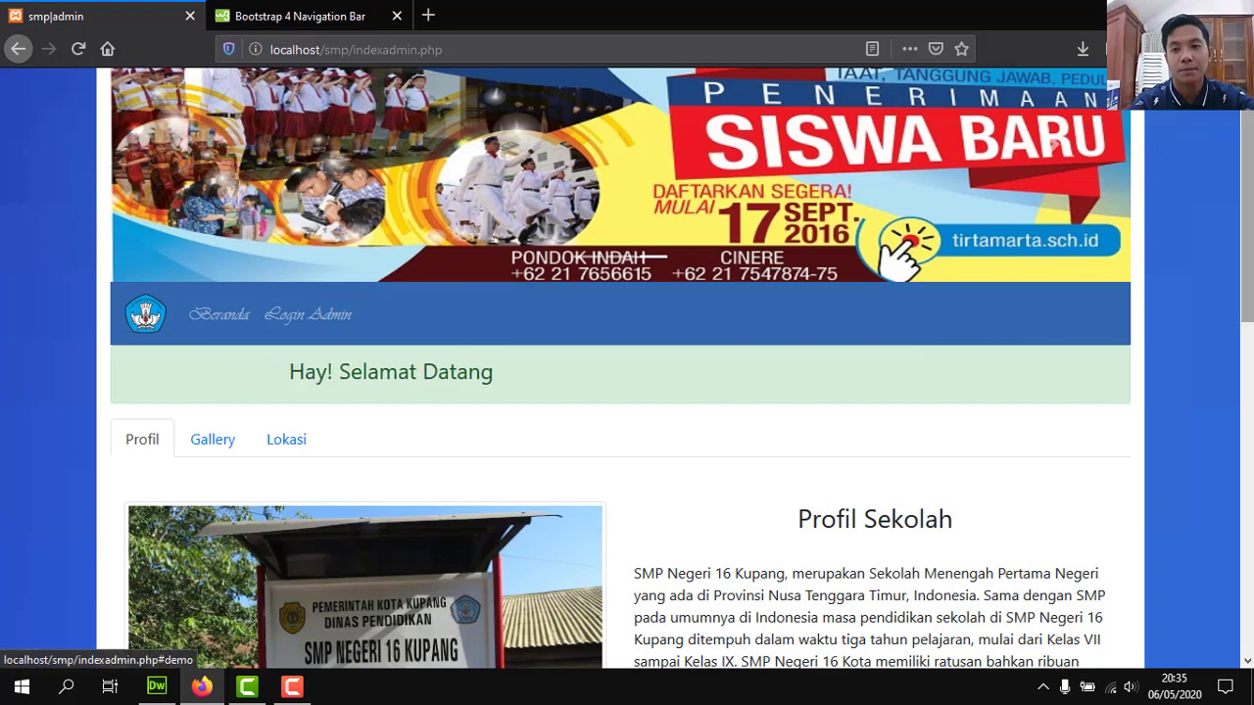
Return to Dreamweaver to view the indexadmin.php code with the Data Master dropdown markup.
{"action": "scroll", "coordinate": [1052, 203], "scroll_direction": "up", "scroll_amount": 1}
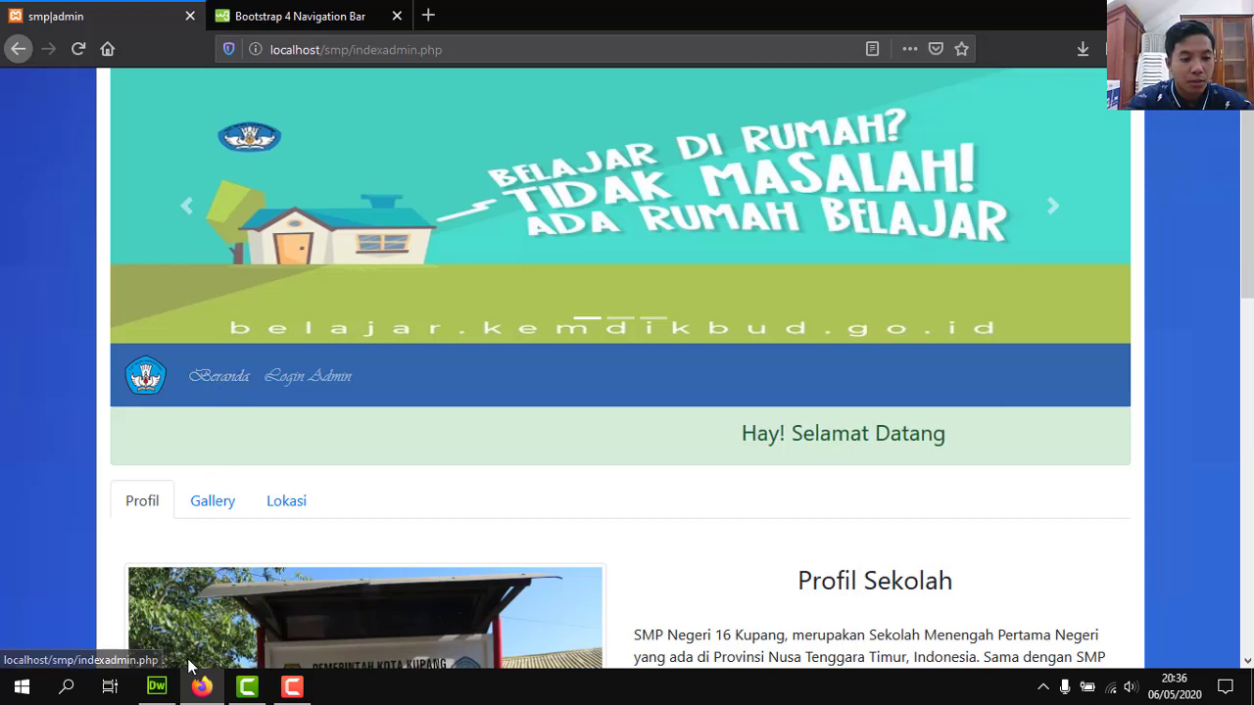
{"action": "left_click", "coordinate": [162, 687]}
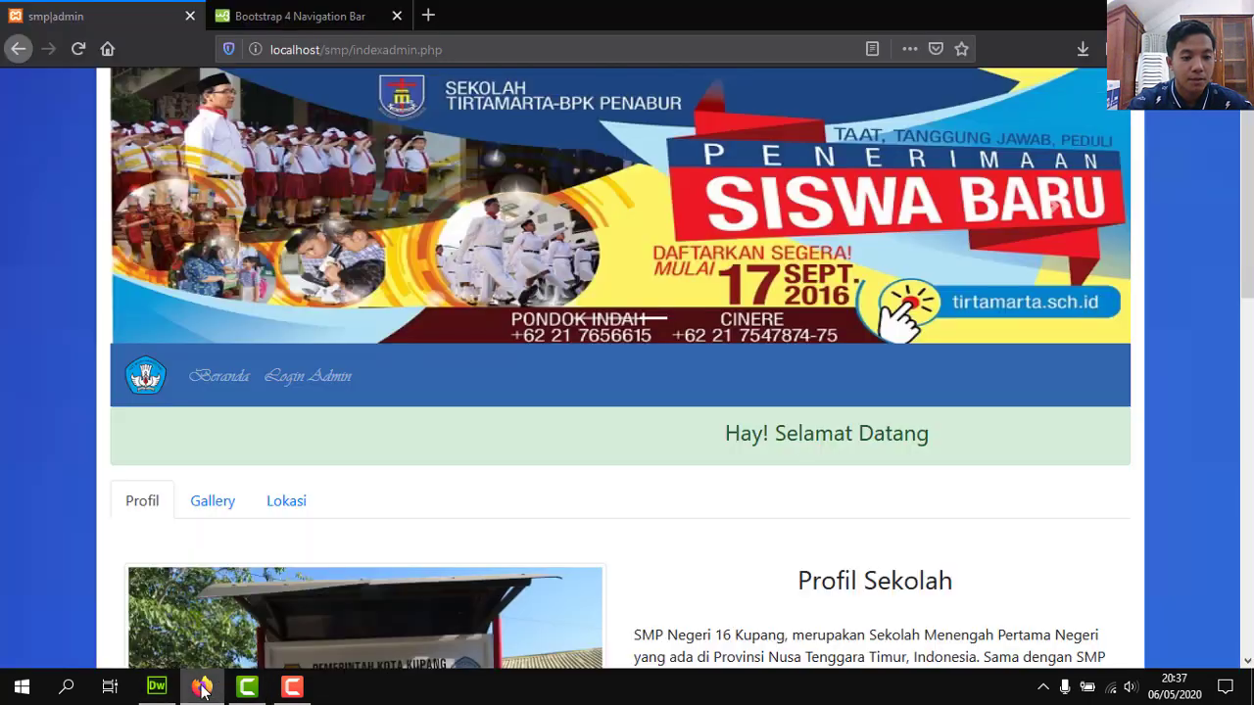
Bring Firefox back to the indexadmin.php page on localhost.
{"action": "left_click", "coordinate": [201, 687]}
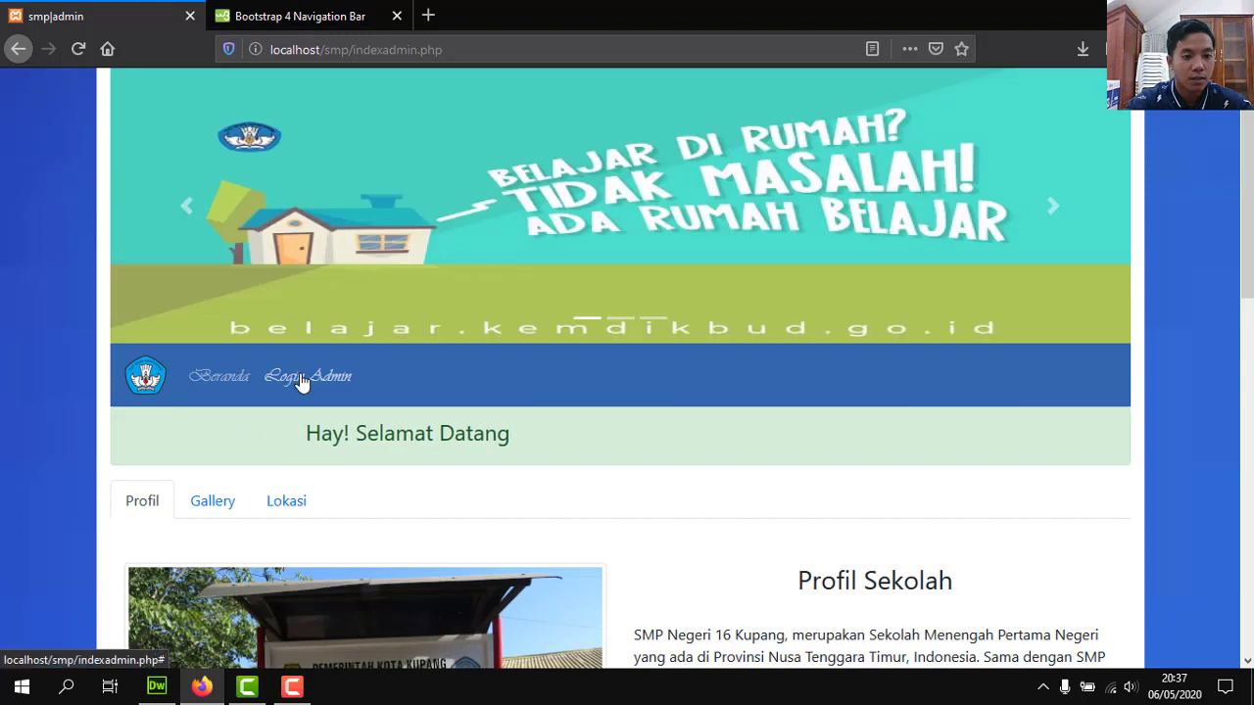
{"action": "left_click", "coordinate": [302, 382]}
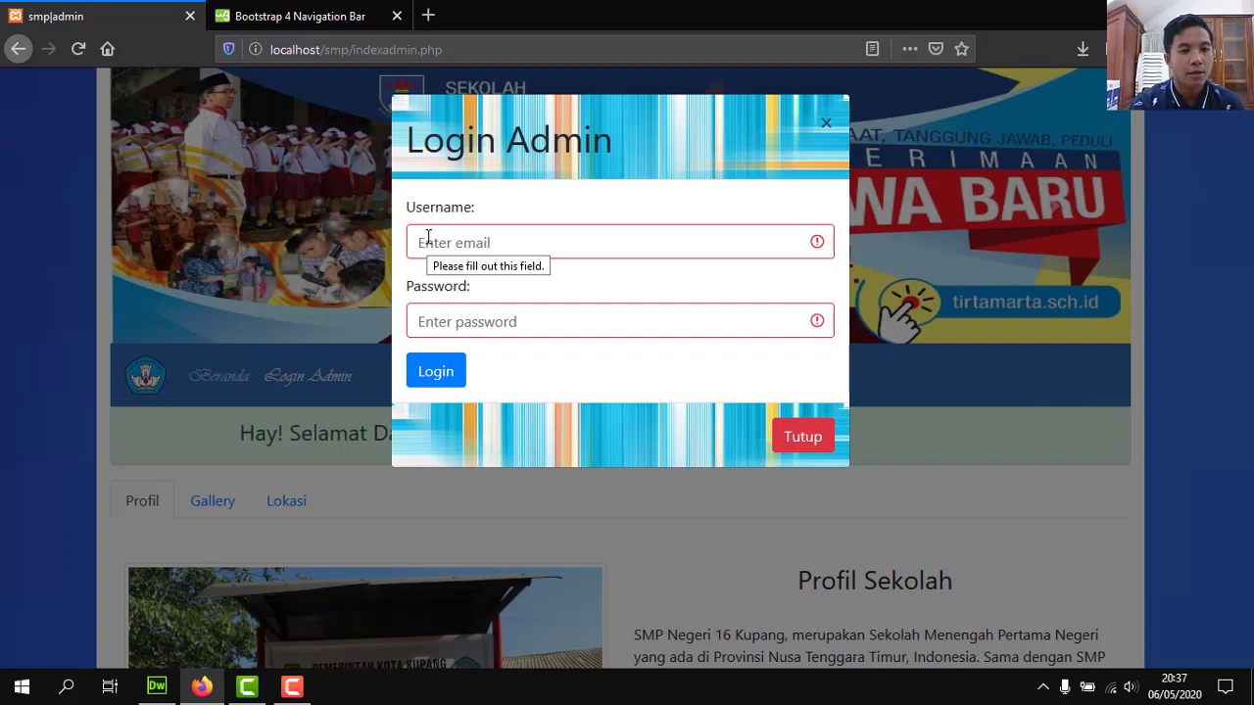
{"action": "left_click", "coordinate": [435, 324]}
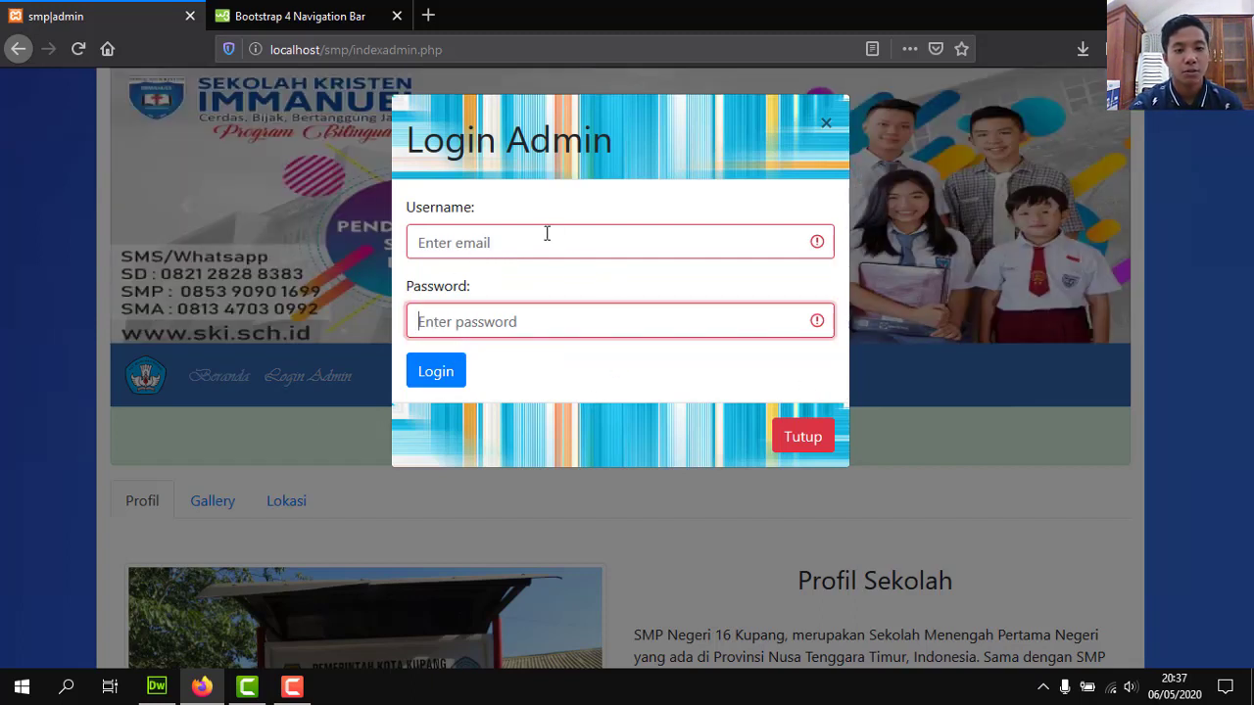
{"action": "left_click", "coordinate": [500, 250]}
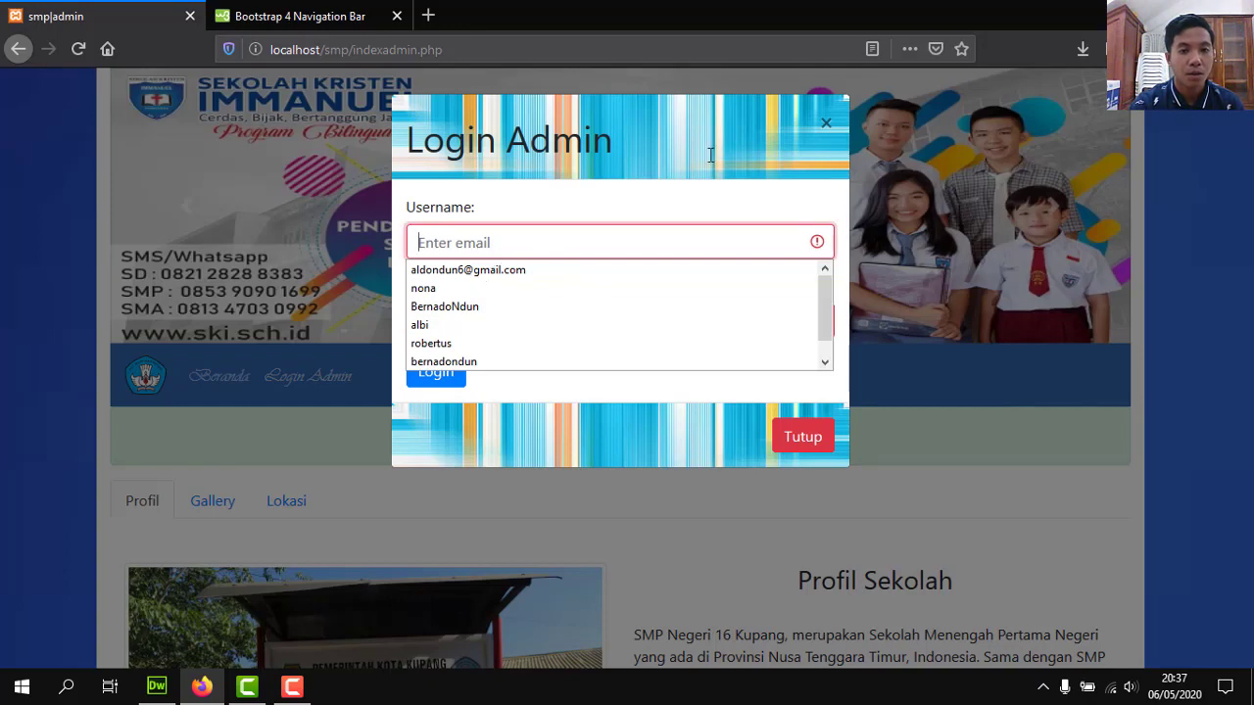
{"action": "left_click", "coordinate": [829, 130]}
{"action": "left_click", "coordinate": [830, 129]}
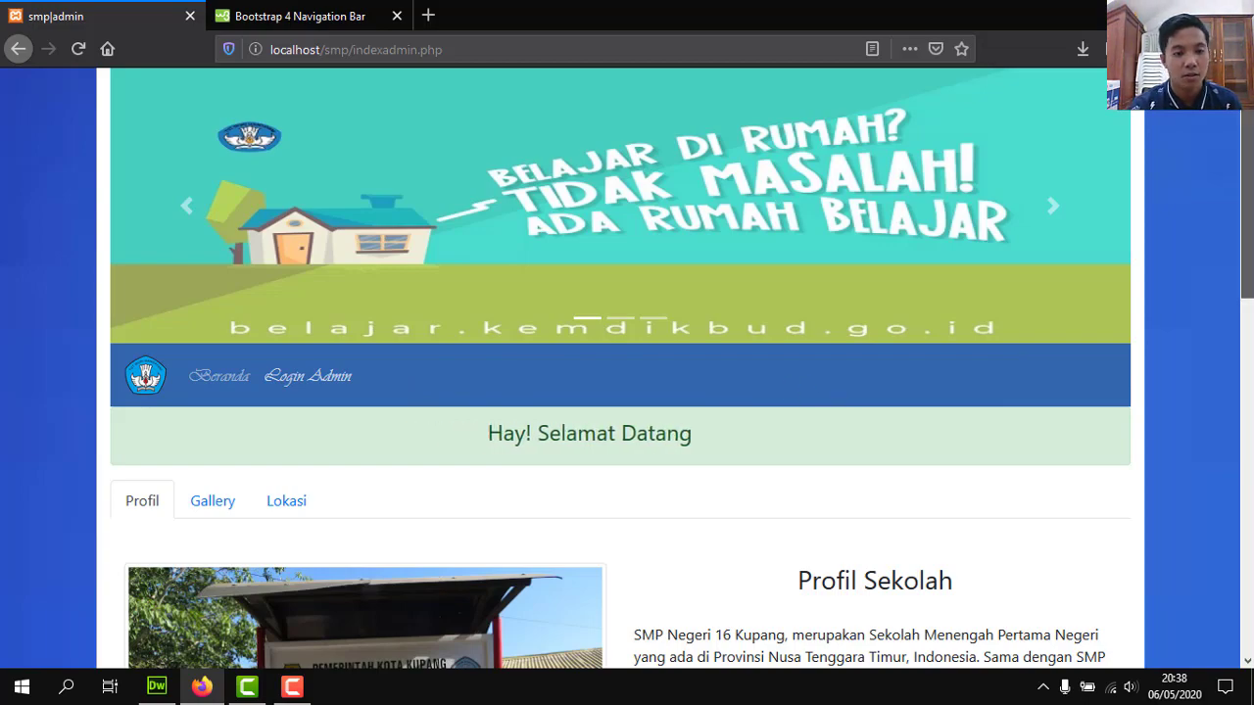
{"action": "scroll", "coordinate": [845, 387], "scroll_direction": "down", "scroll_amount": 3}
{"action": "scroll", "coordinate": [1249, 171], "scroll_direction": "up", "scroll_amount": 3}
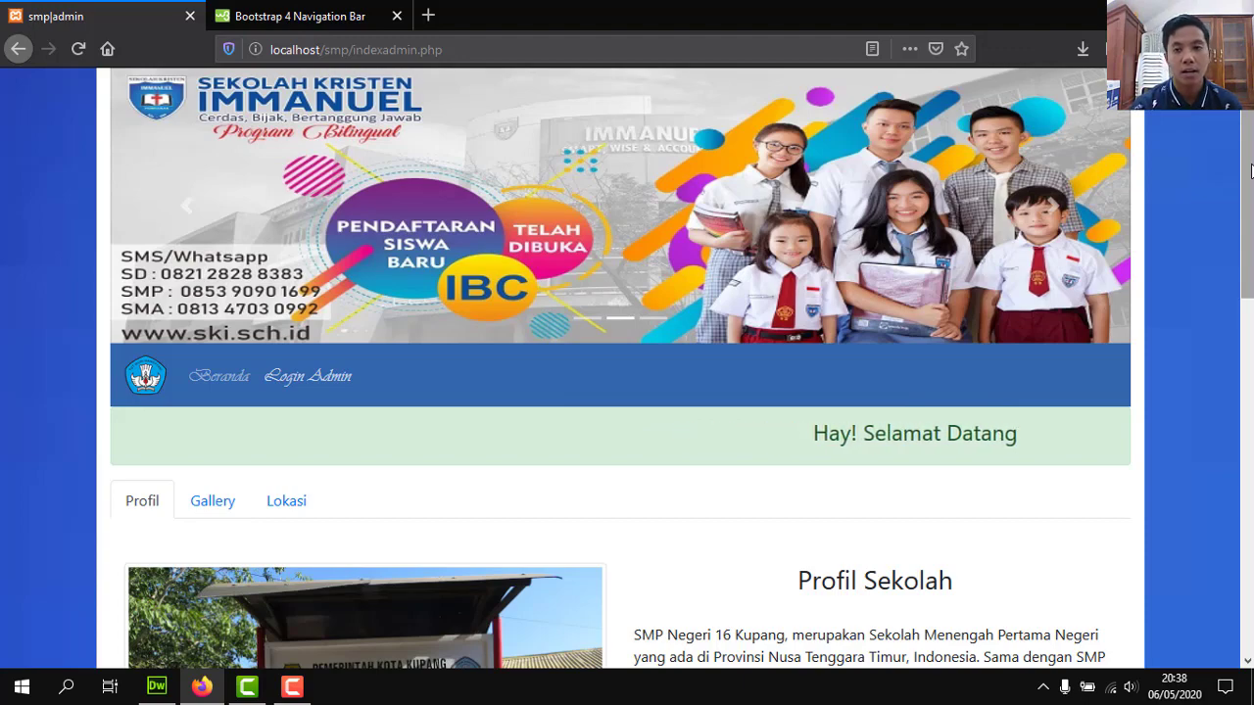
{"action": "scroll", "coordinate": [616, 269], "scroll_direction": "down", "scroll_amount": 3}
{"action": "scroll", "coordinate": [616, 269], "scroll_direction": "up", "scroll_amount": 3}
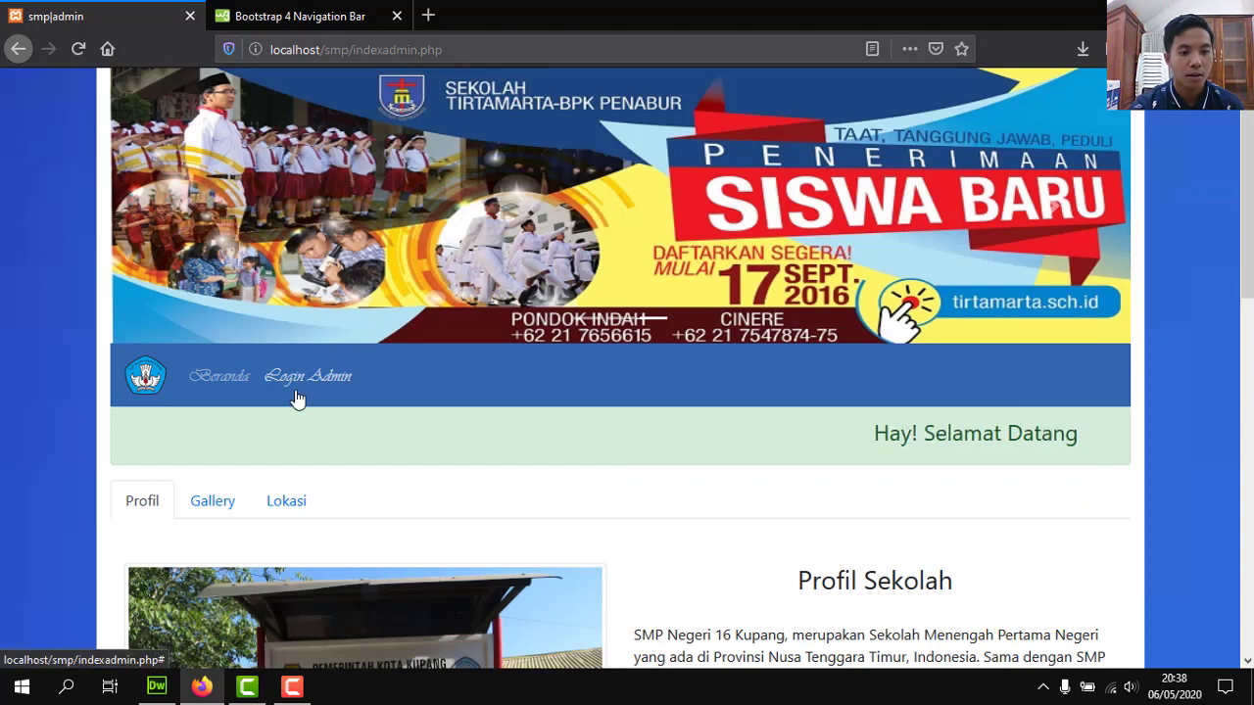
Log in through the Login Admin form with the saved admin username and password, declining to save the login.
{"action": "left_click", "coordinate": [296, 392]}
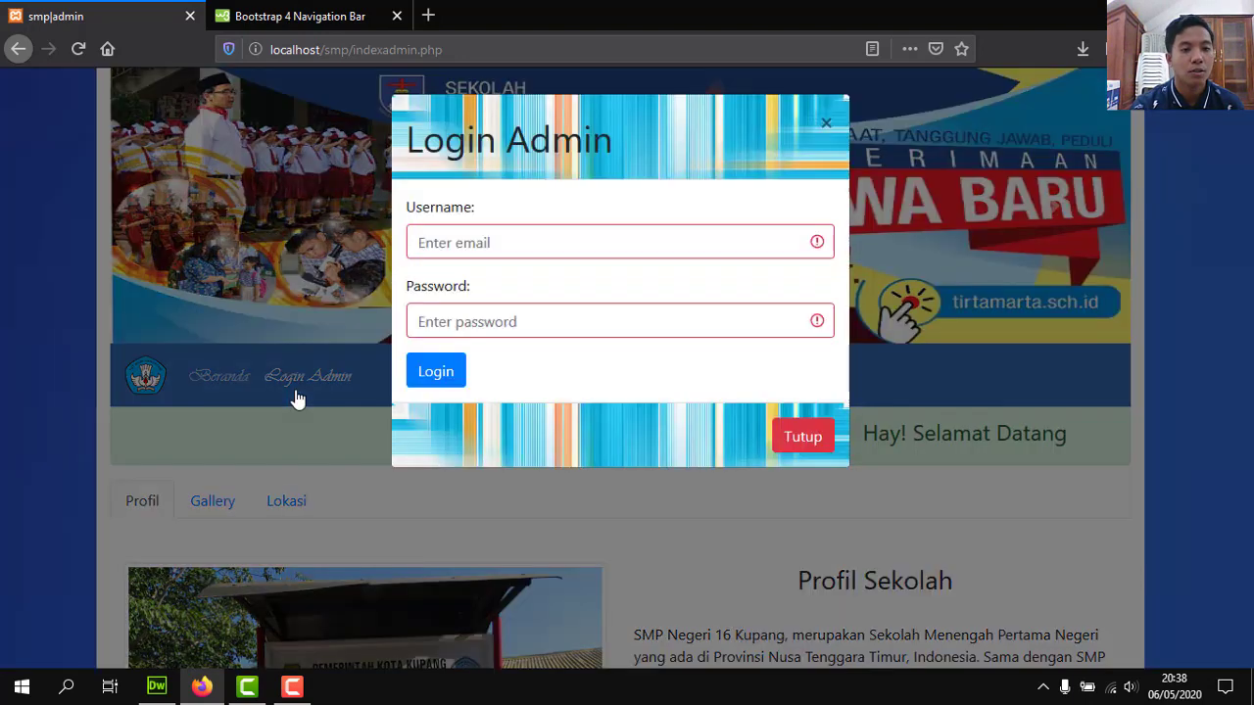
{"action": "left_click", "coordinate": [496, 228]}
{"action": "left_click", "coordinate": [470, 270]}
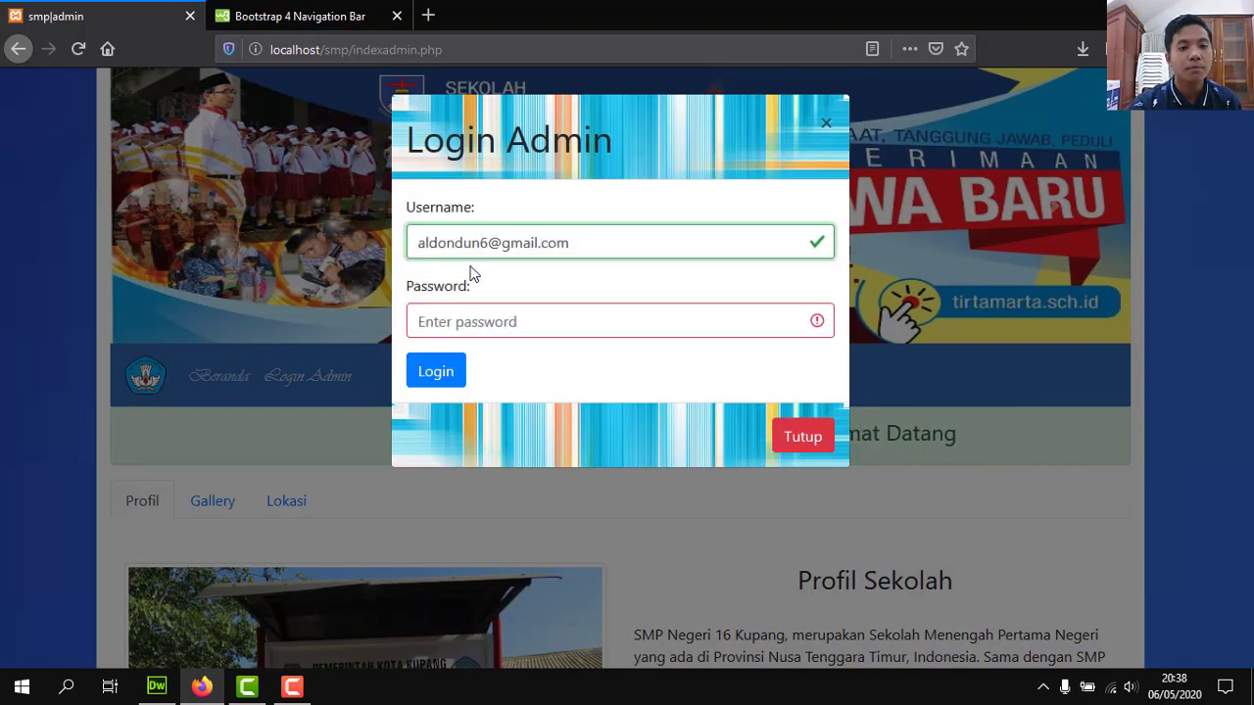
{"action": "left_click", "coordinate": [473, 318]}
{"action": "type", "text": "••"}
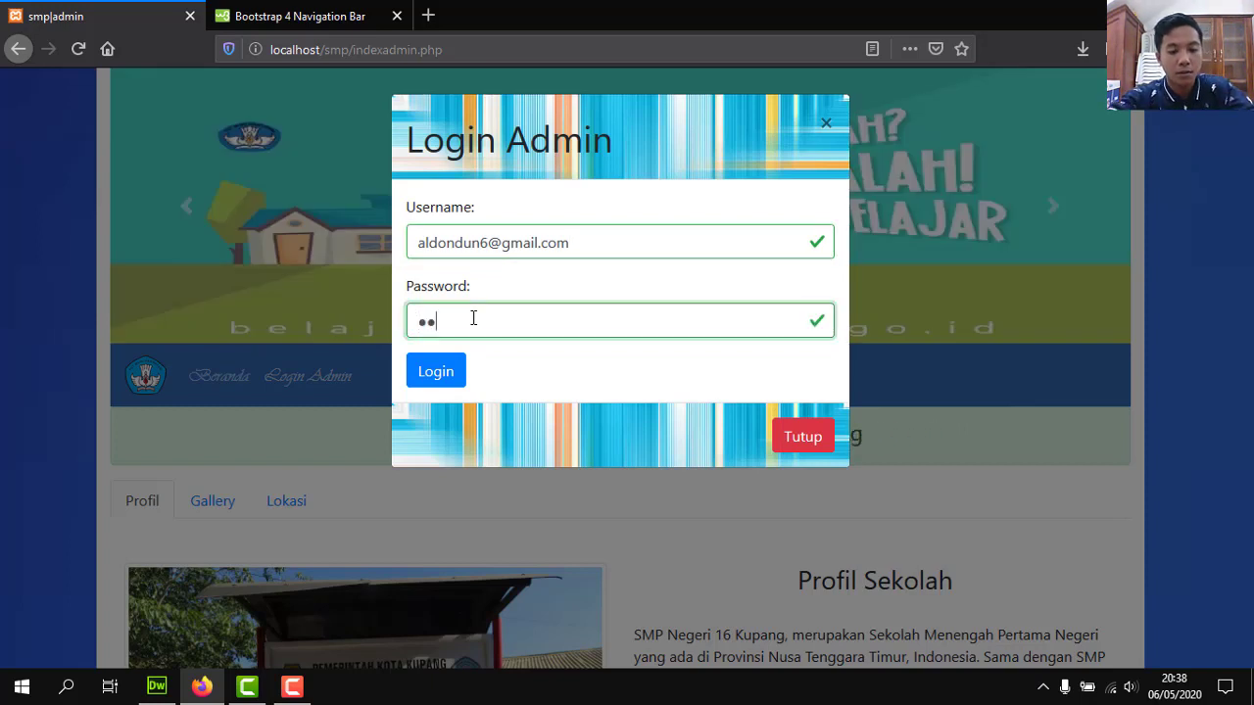
{"action": "left_click", "coordinate": [454, 372]}
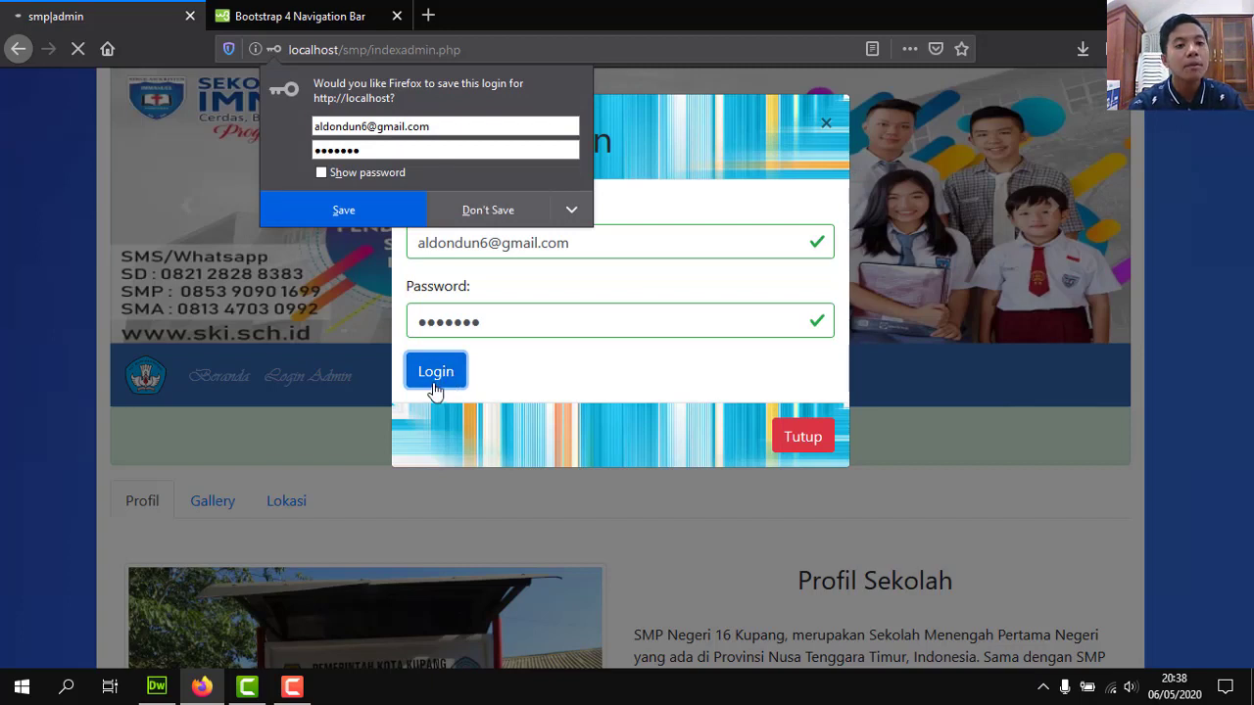
{"action": "left_click", "coordinate": [493, 223]}
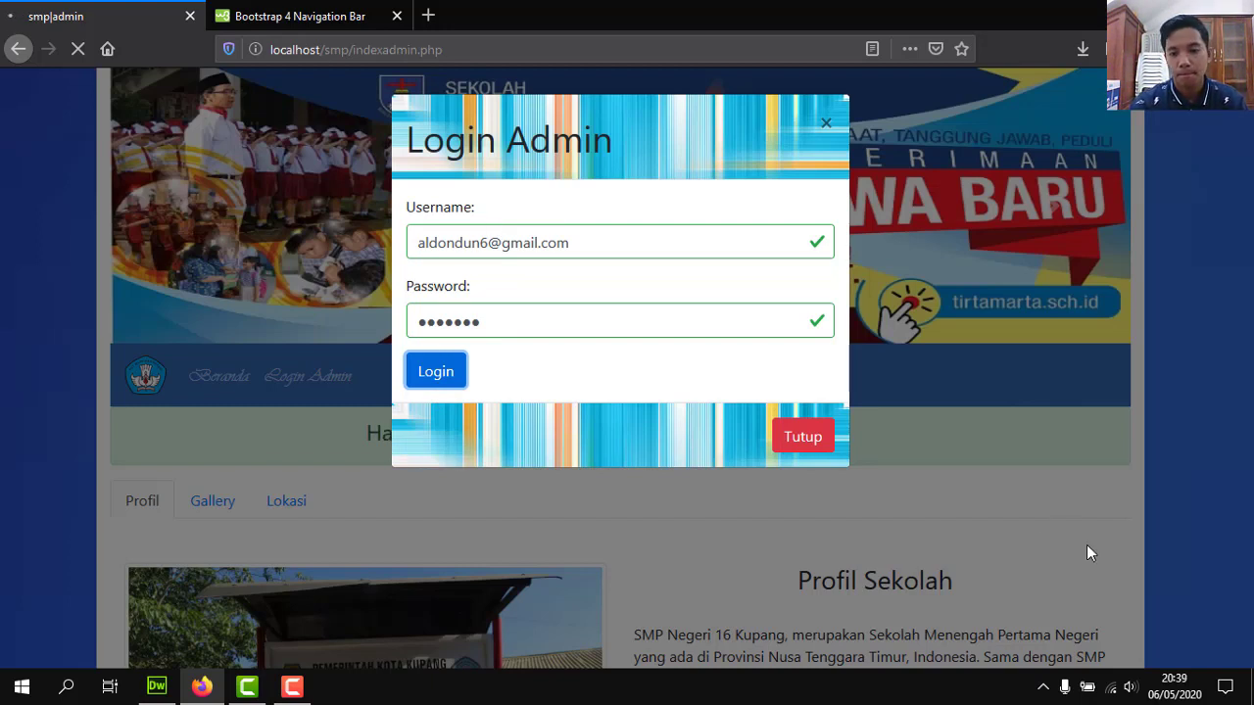
Briefly show and dismiss the Windows network connections list.
{"action": "left_click", "coordinate": [1111, 691]}
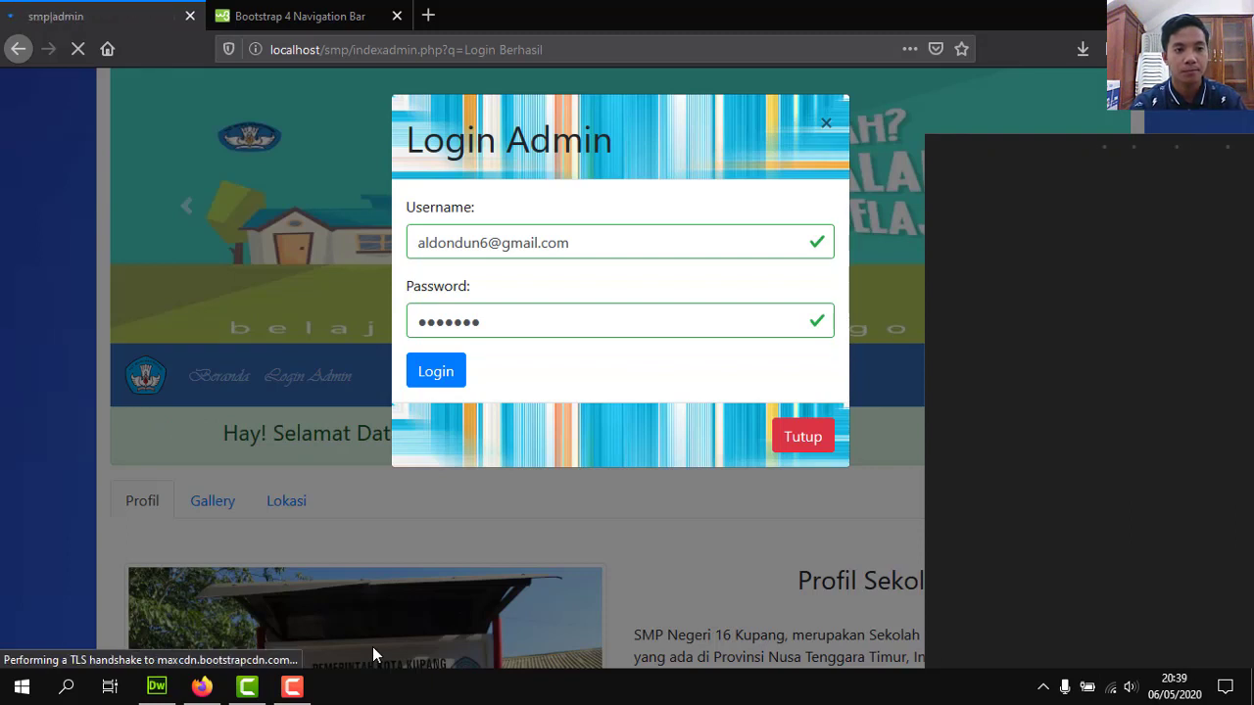
{"action": "left_click", "coordinate": [1110, 686]}
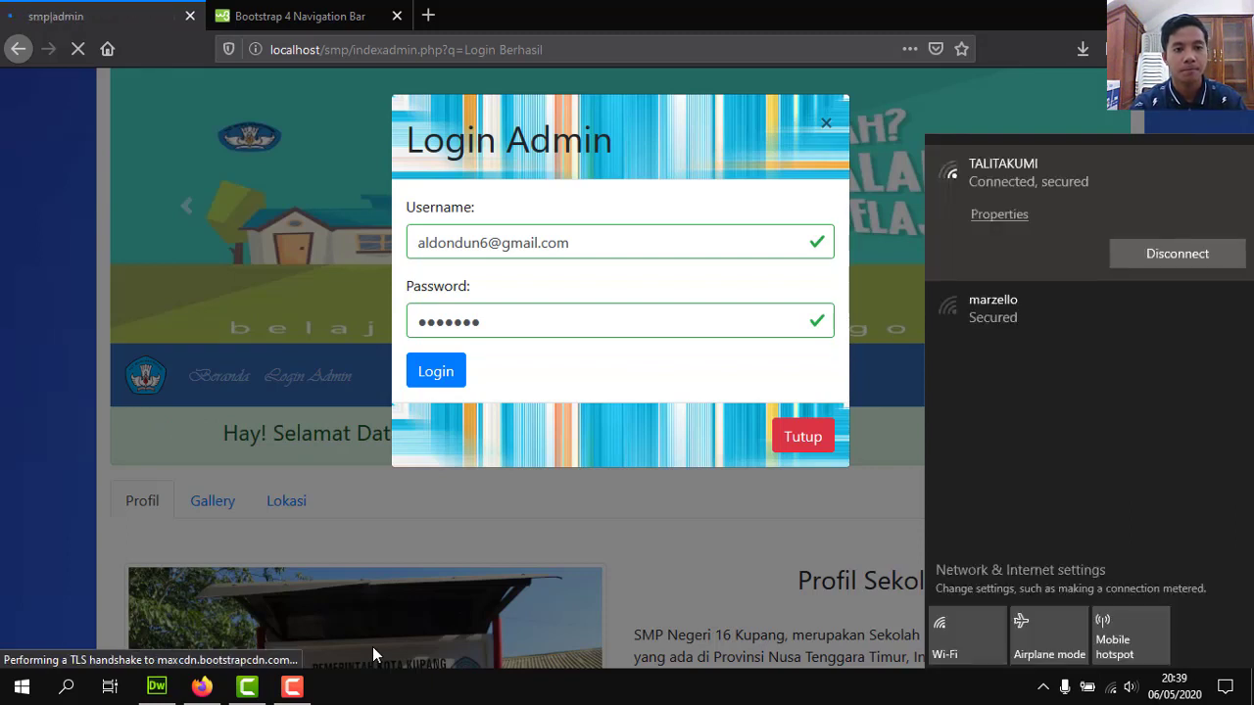
{"action": "left_click", "coordinate": [1114, 690]}
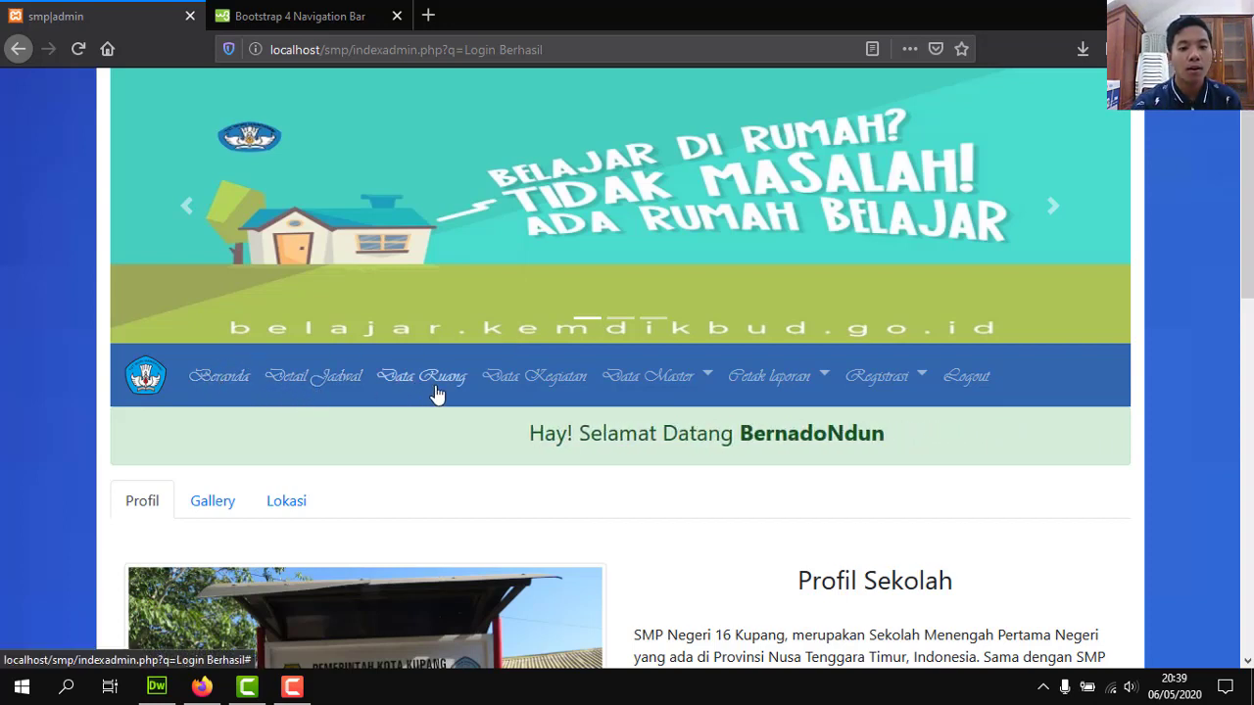
Expand the Data Master menu, then the Cetak laporan report list.
{"action": "left_click", "coordinate": [647, 381]}
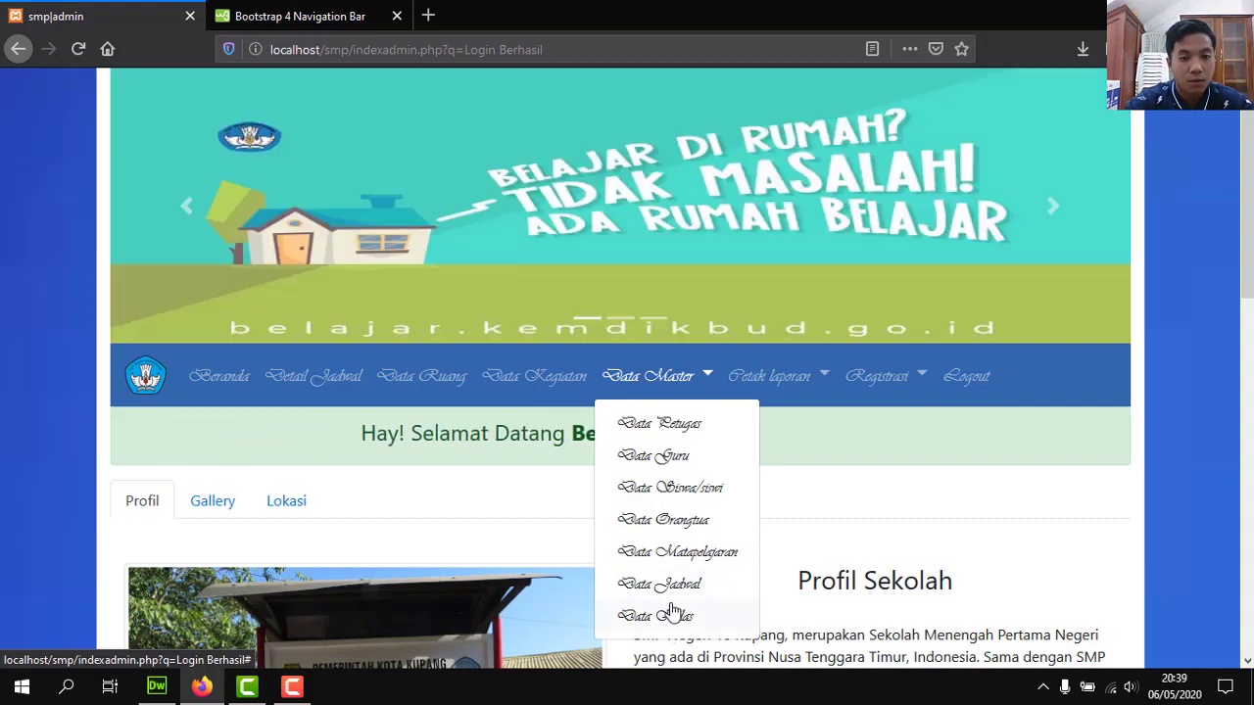
{"action": "left_click", "coordinate": [776, 378]}
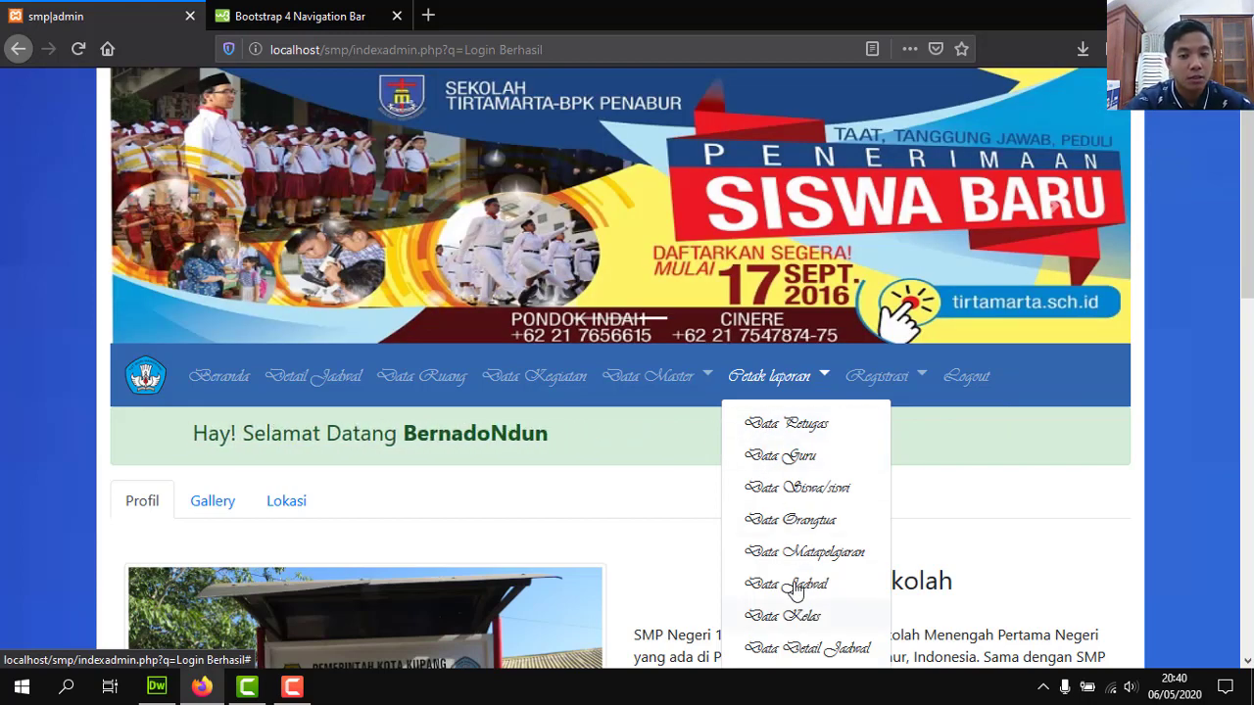
Toggle the Cetak laporan list closed and reopened, then bring up the Detail Jadwal schedule list.
{"action": "left_click", "coordinate": [770, 381]}
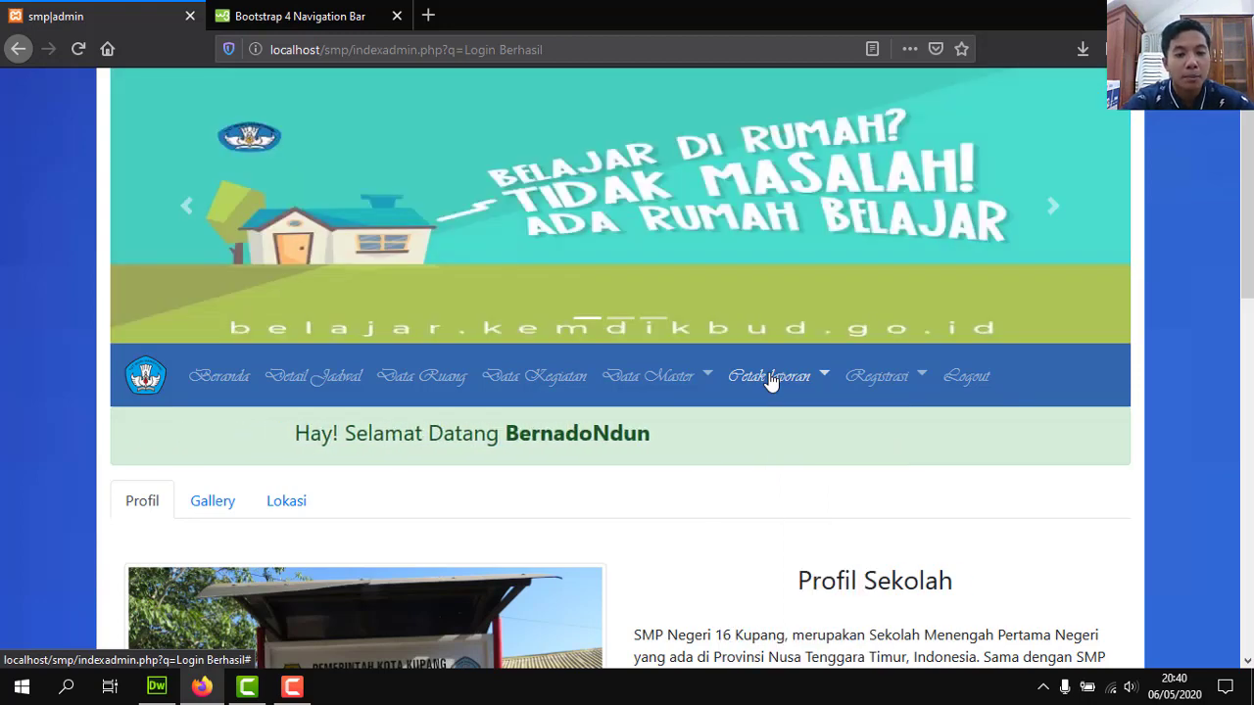
{"action": "left_click", "coordinate": [771, 381]}
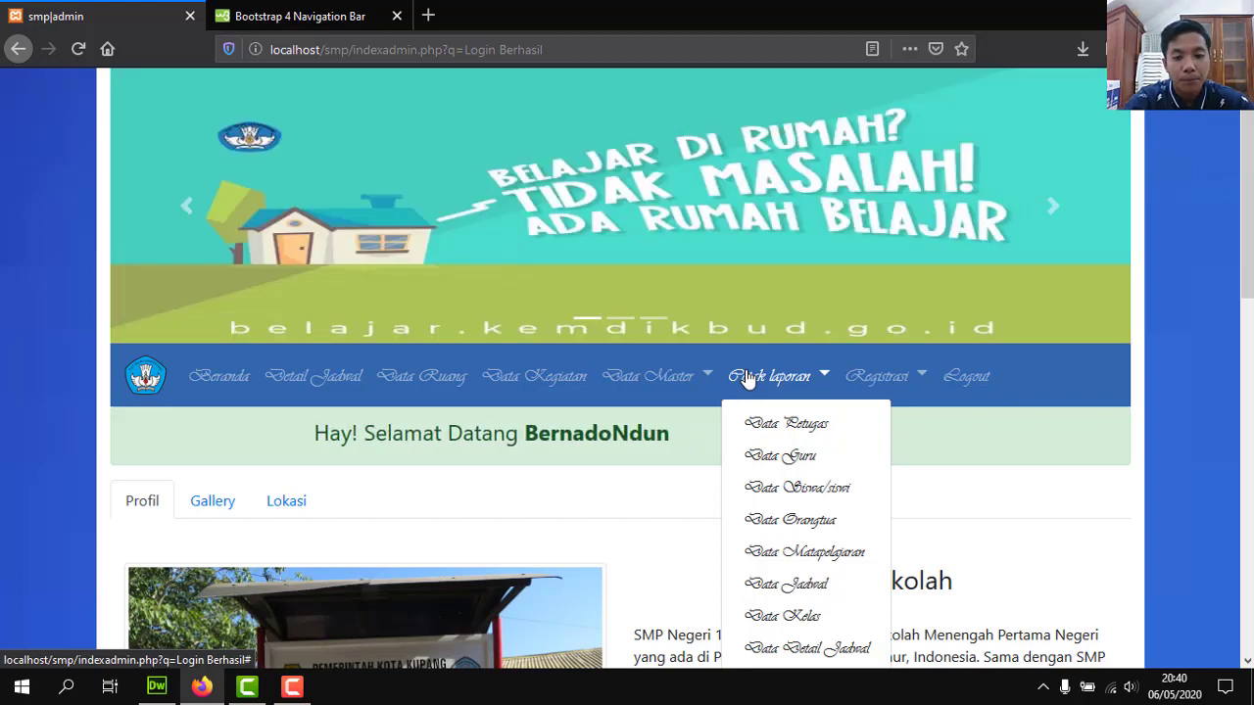
{"action": "left_click", "coordinate": [746, 378]}
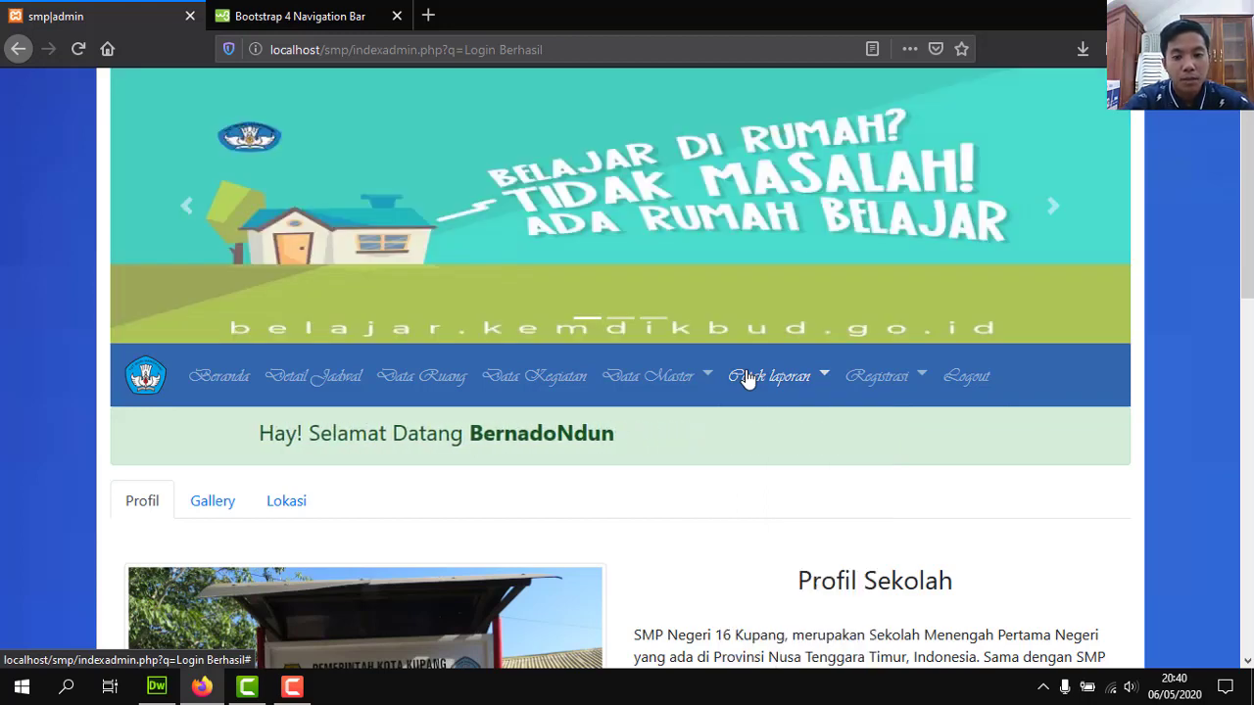
{"action": "left_click", "coordinate": [760, 378]}
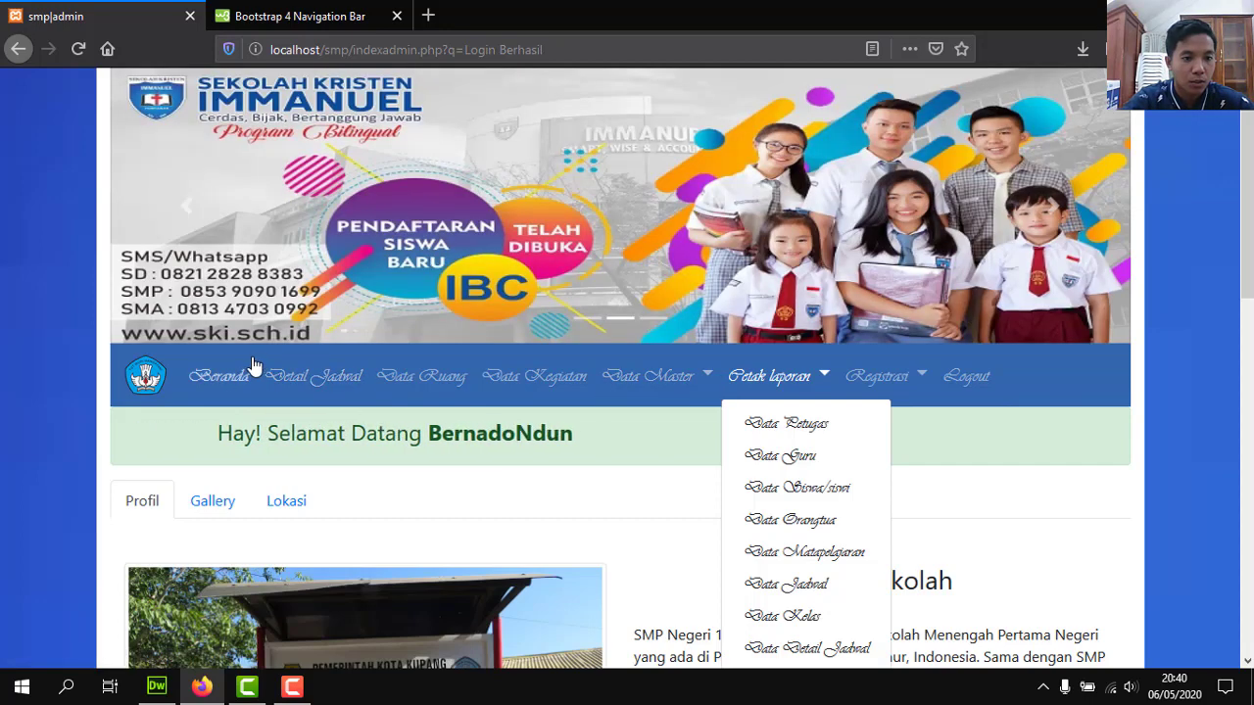
{"action": "left_click", "coordinate": [249, 354]}
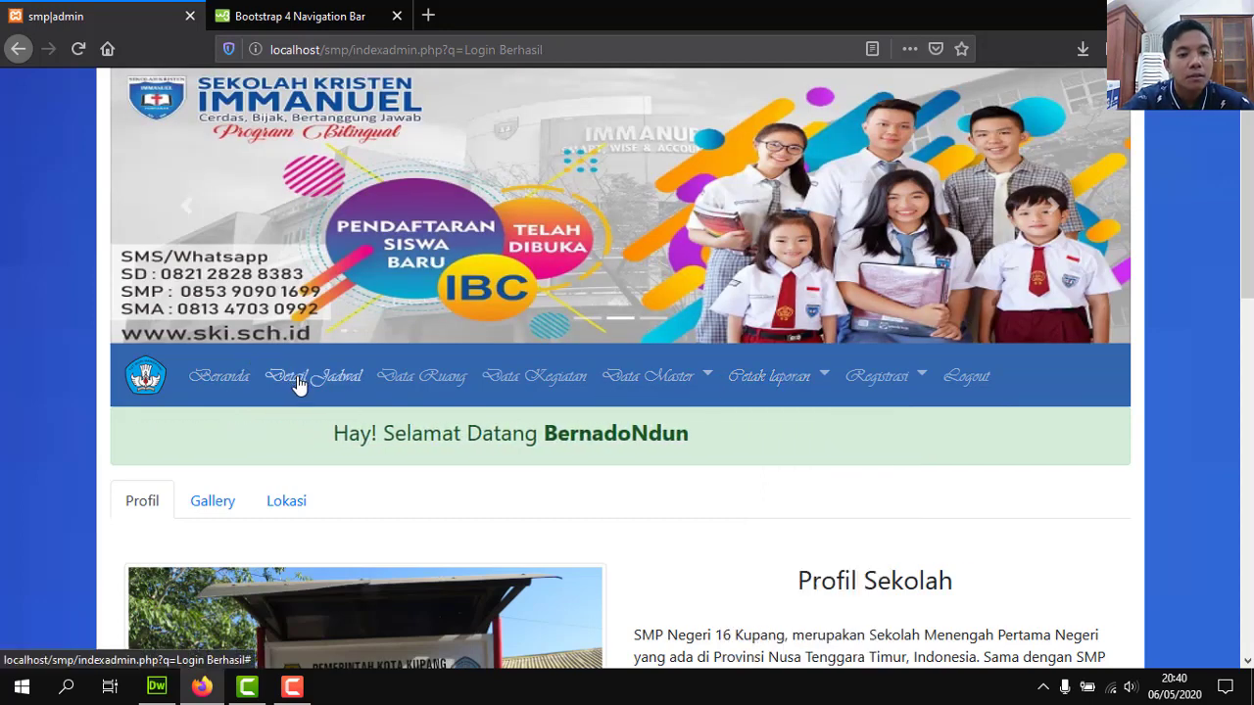
{"action": "left_click", "coordinate": [299, 381]}
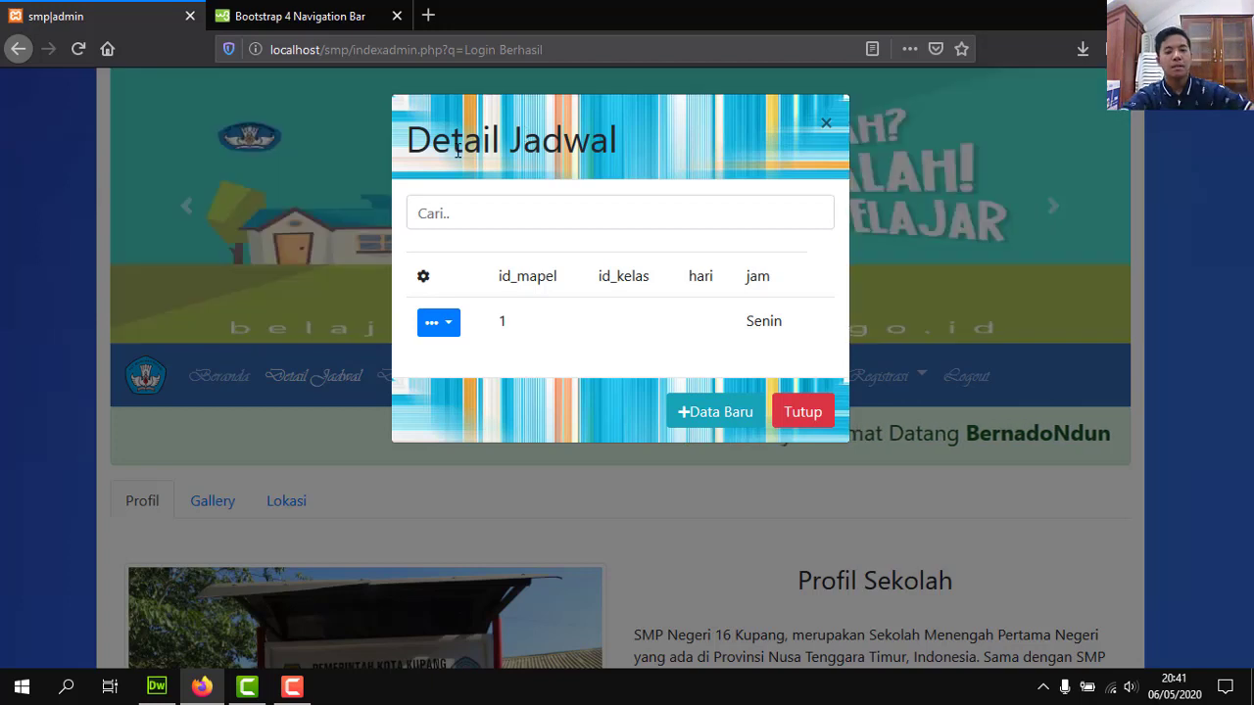
{"action": "left_click", "coordinate": [494, 208]}
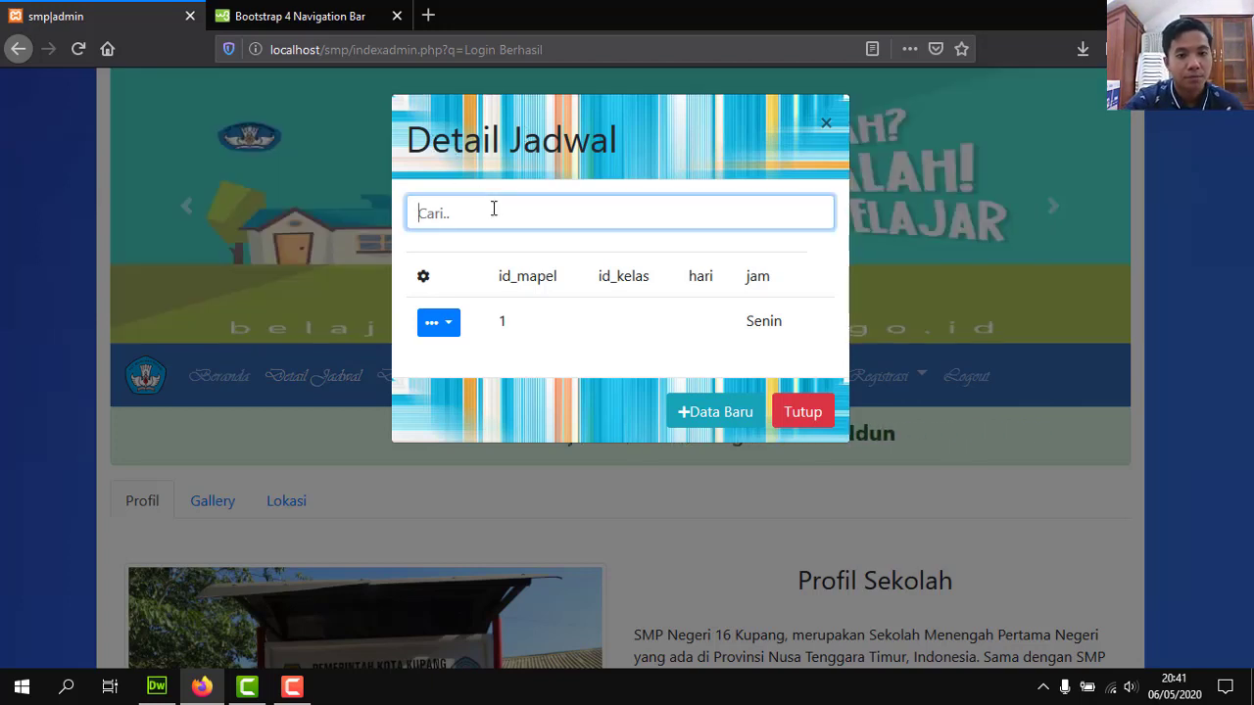
{"action": "left_click", "coordinate": [451, 330]}
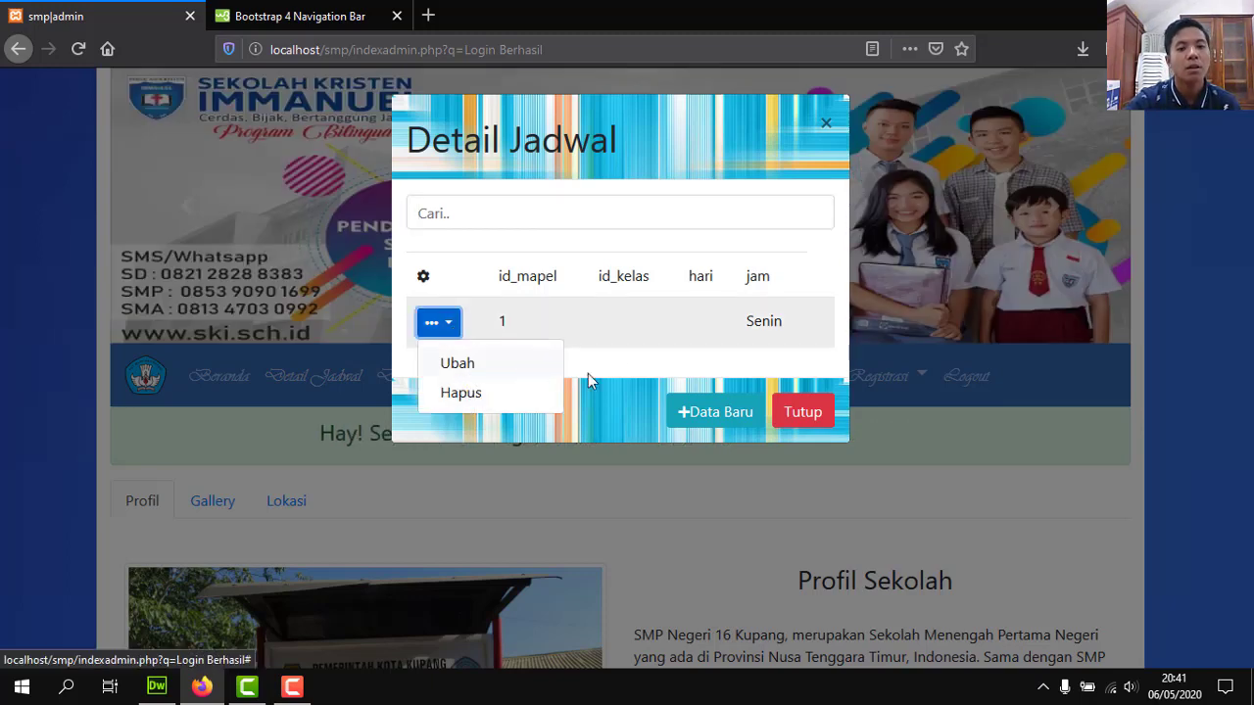
{"action": "left_click", "coordinate": [718, 412]}
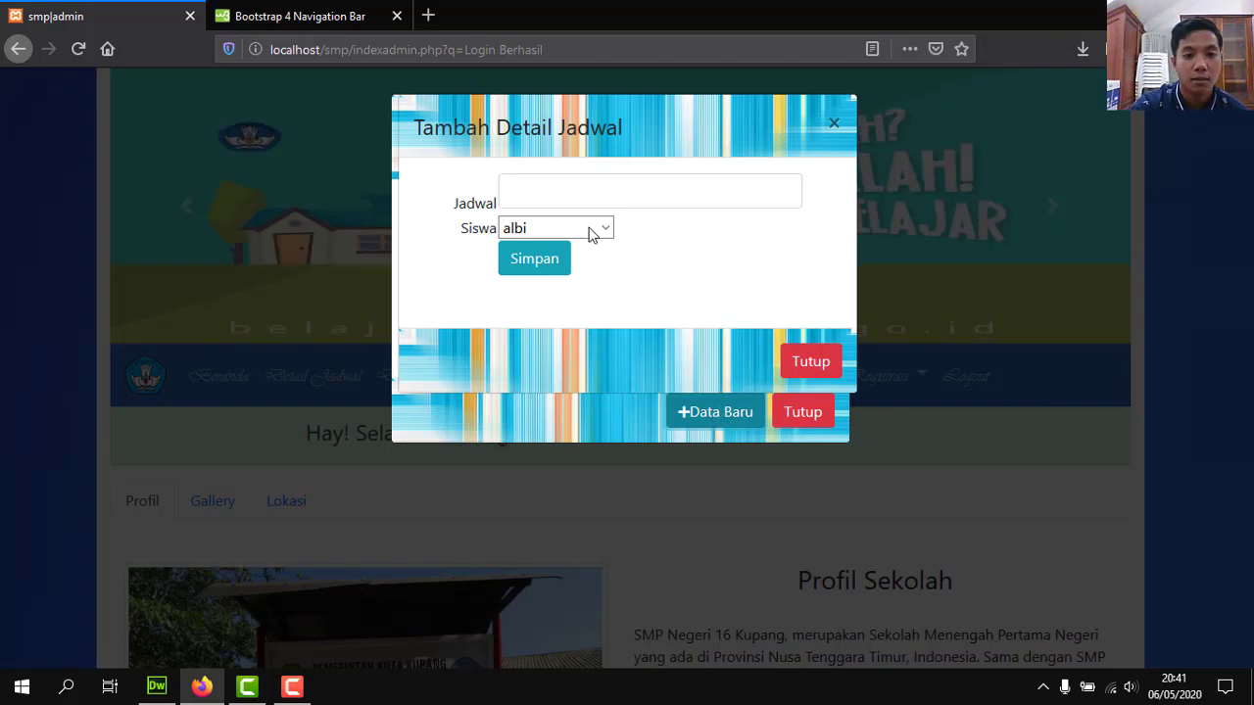
{"action": "left_click", "coordinate": [605, 228]}
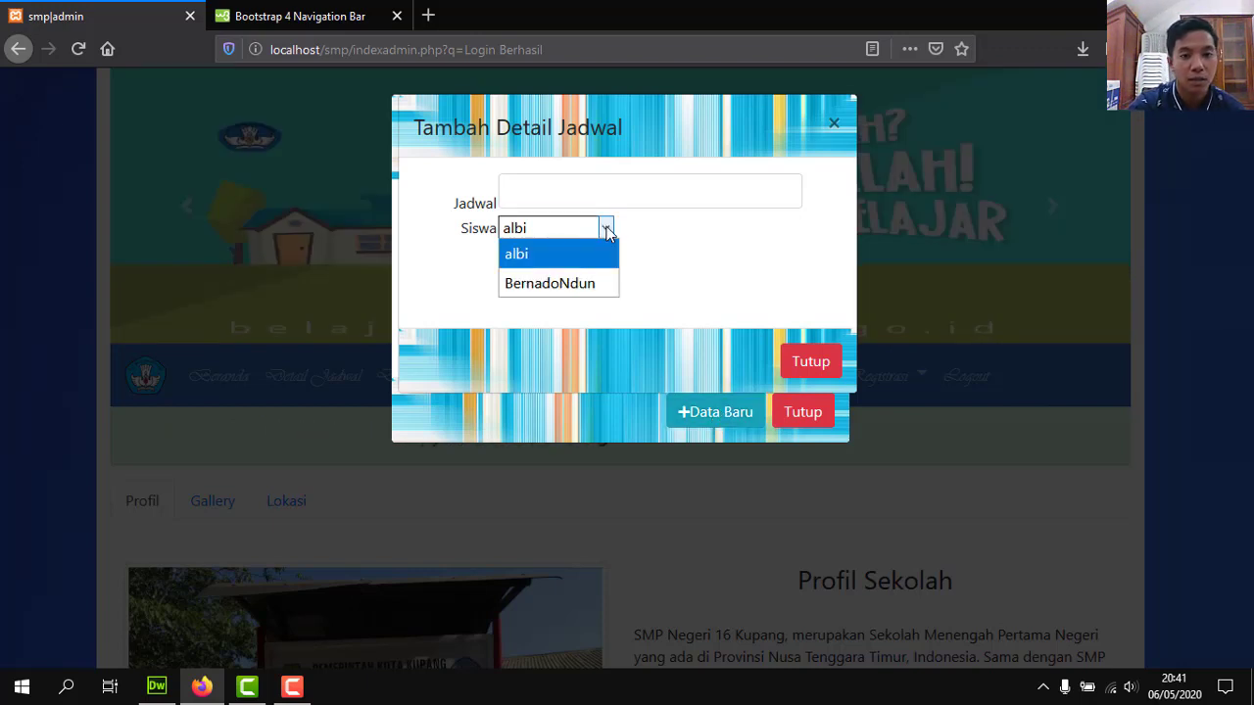
{"action": "left_click", "coordinate": [608, 230]}
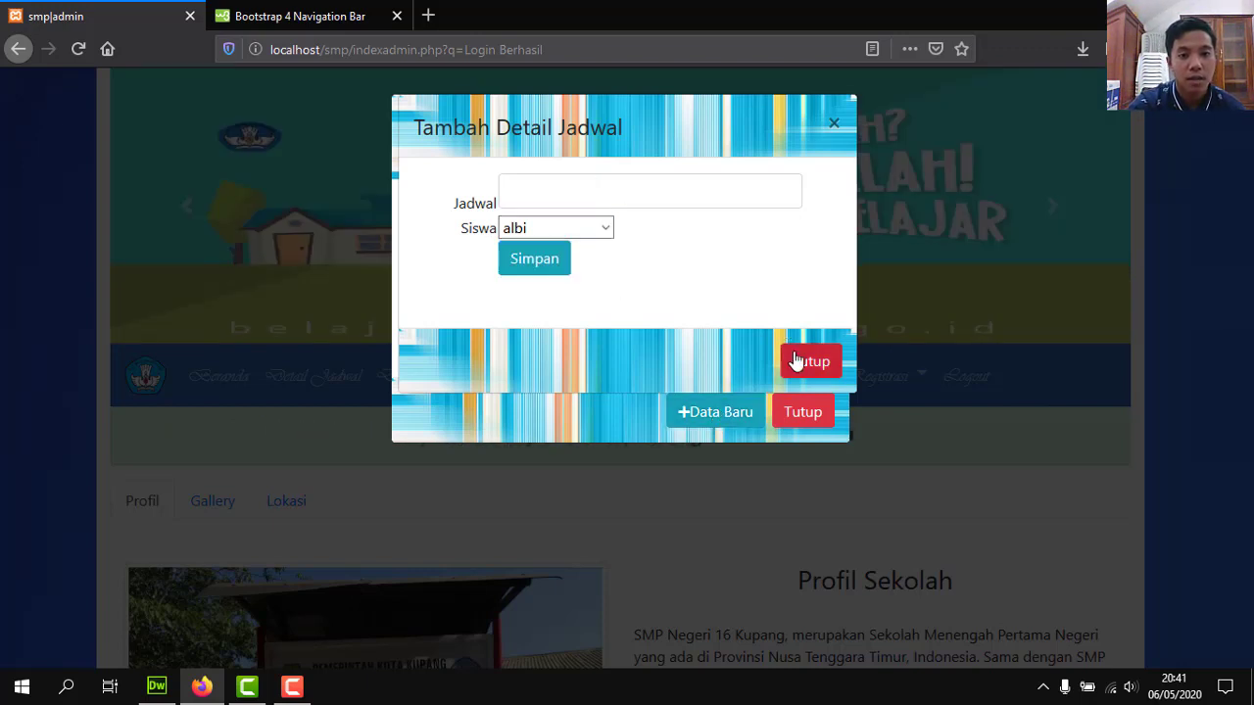
{"action": "left_click", "coordinate": [797, 360]}
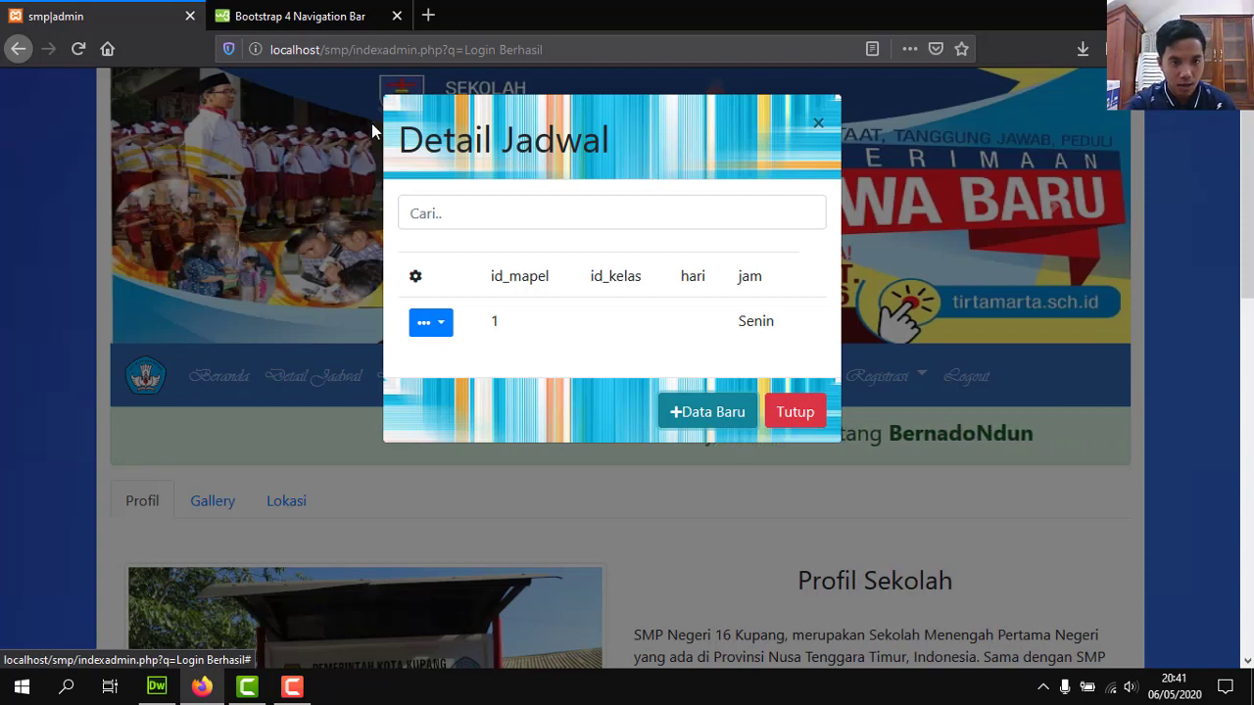
Close the schedule details, then view and close the Data Ruang and empty Data Kegiatan lists.
{"action": "left_click", "coordinate": [795, 415]}
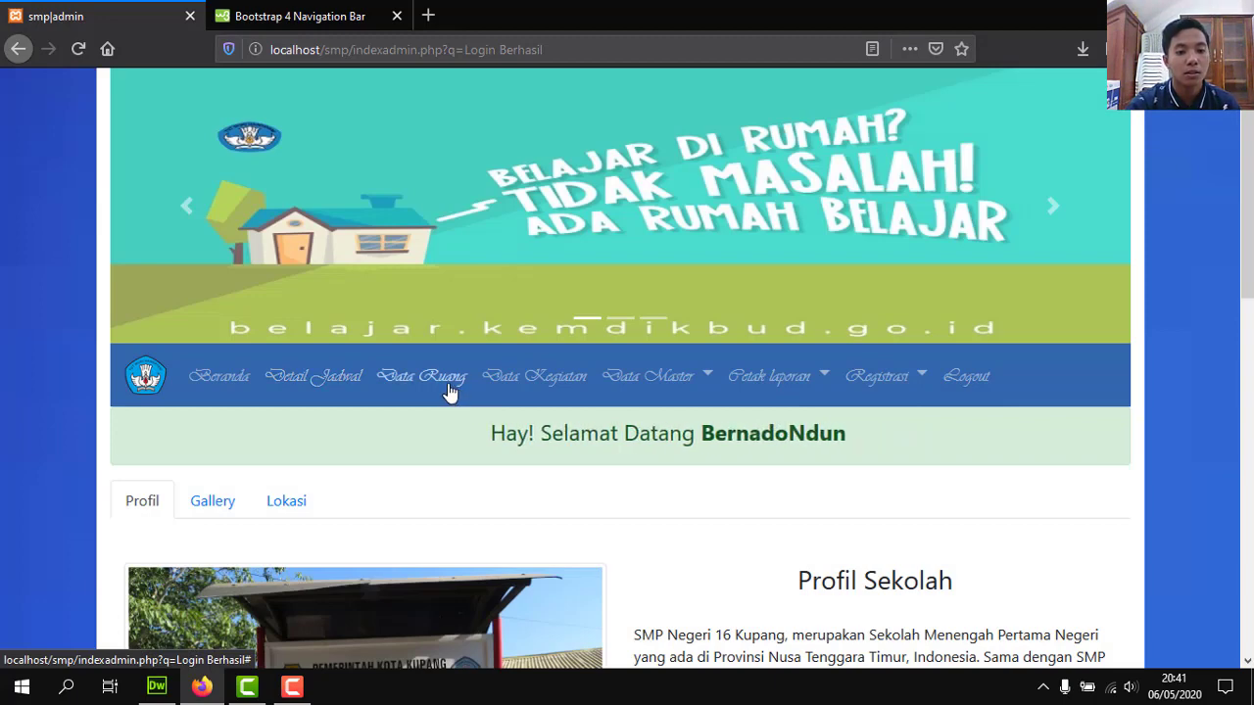
{"action": "left_click", "coordinate": [449, 392]}
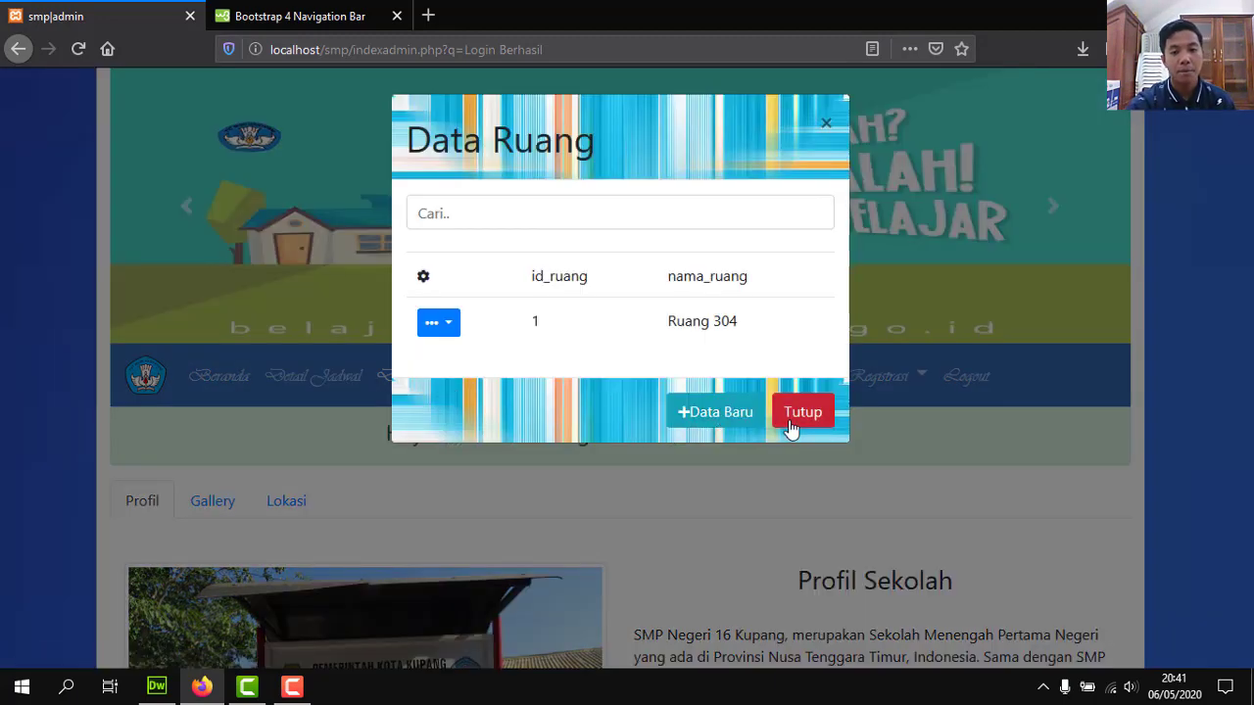
{"action": "left_click", "coordinate": [709, 427]}
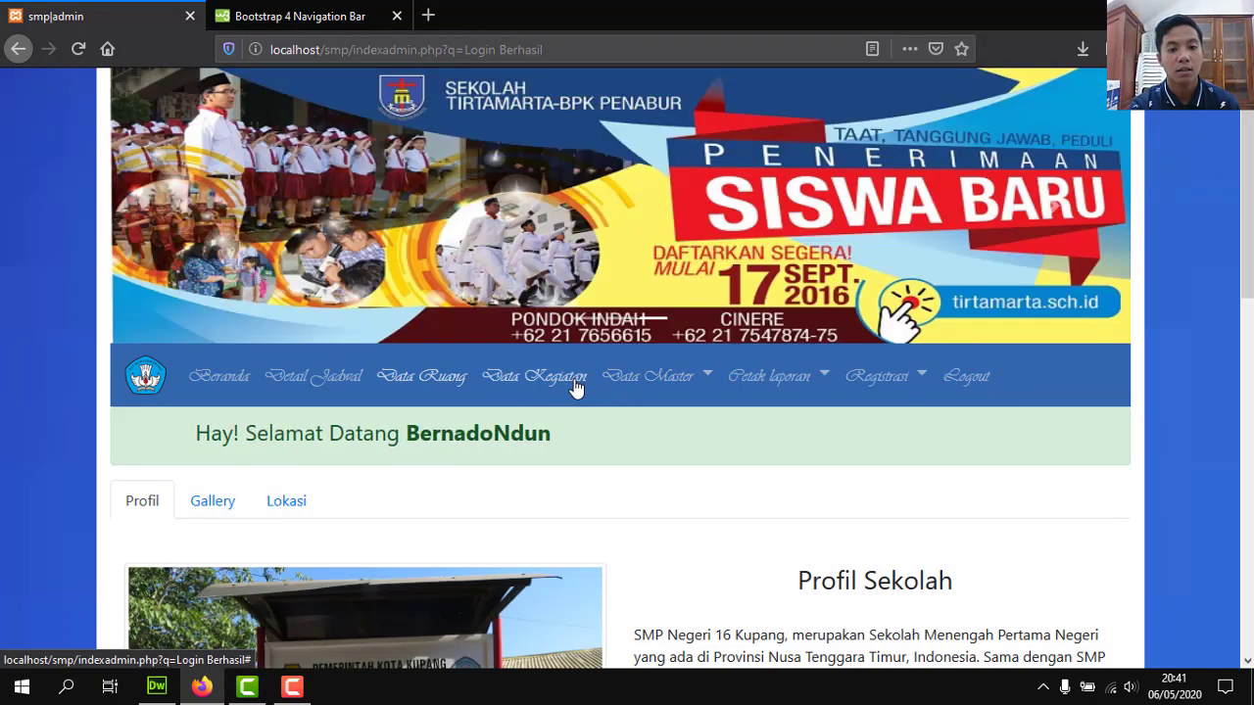
{"action": "left_click", "coordinate": [574, 384]}
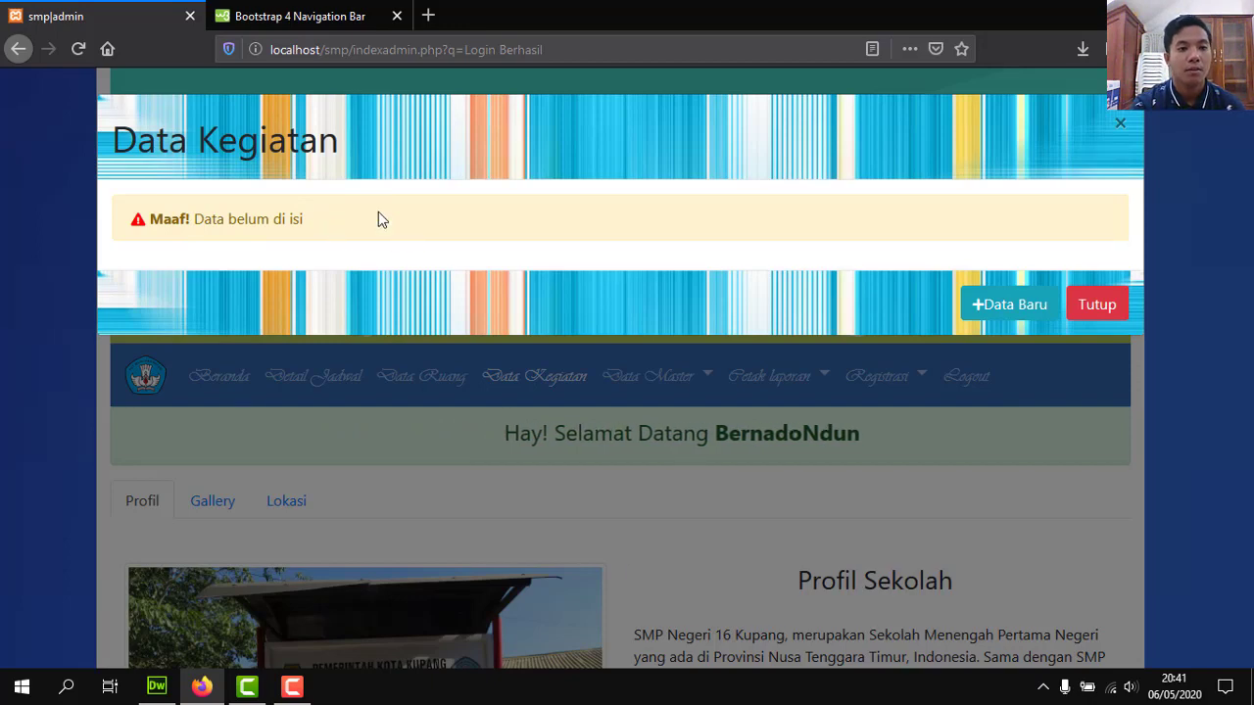
{"action": "left_click", "coordinate": [1094, 305]}
Check the one-entry Data Petugas list under Data Master and close it.
{"action": "scroll", "coordinate": [1236, 279], "scroll_direction": "down", "scroll_amount": 3}
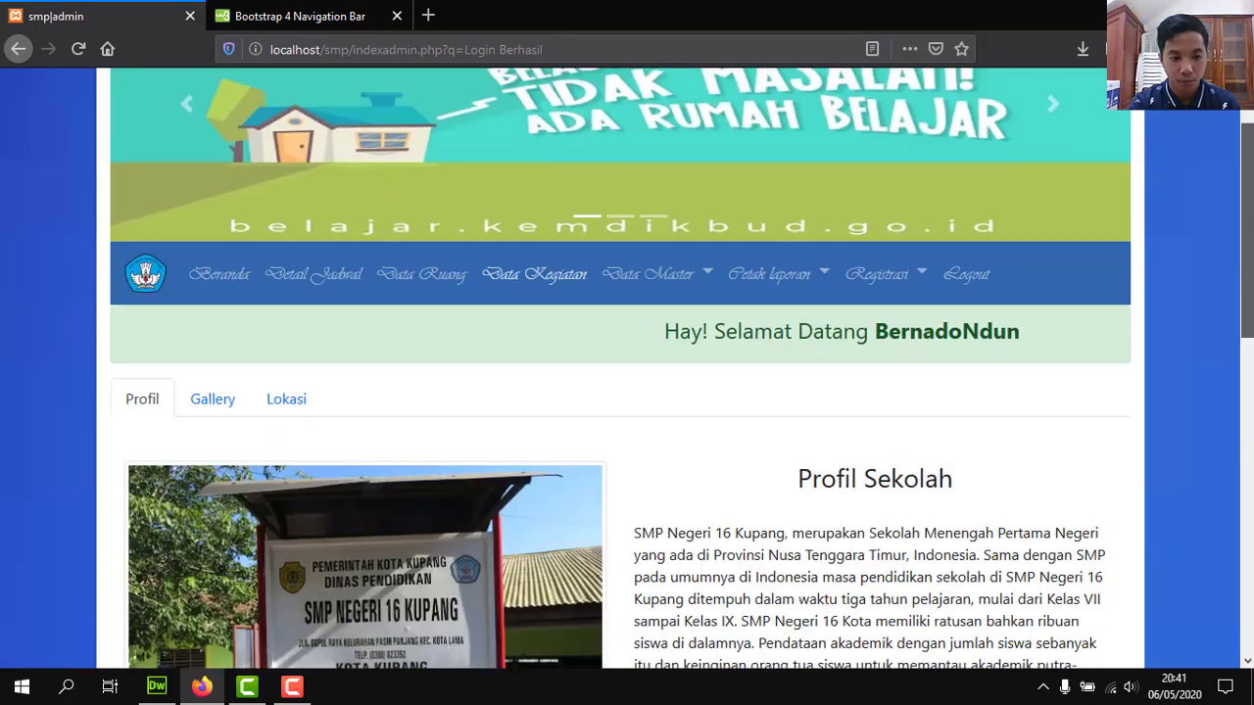
{"action": "scroll", "coordinate": [1236, 279], "scroll_direction": "up", "scroll_amount": 3}
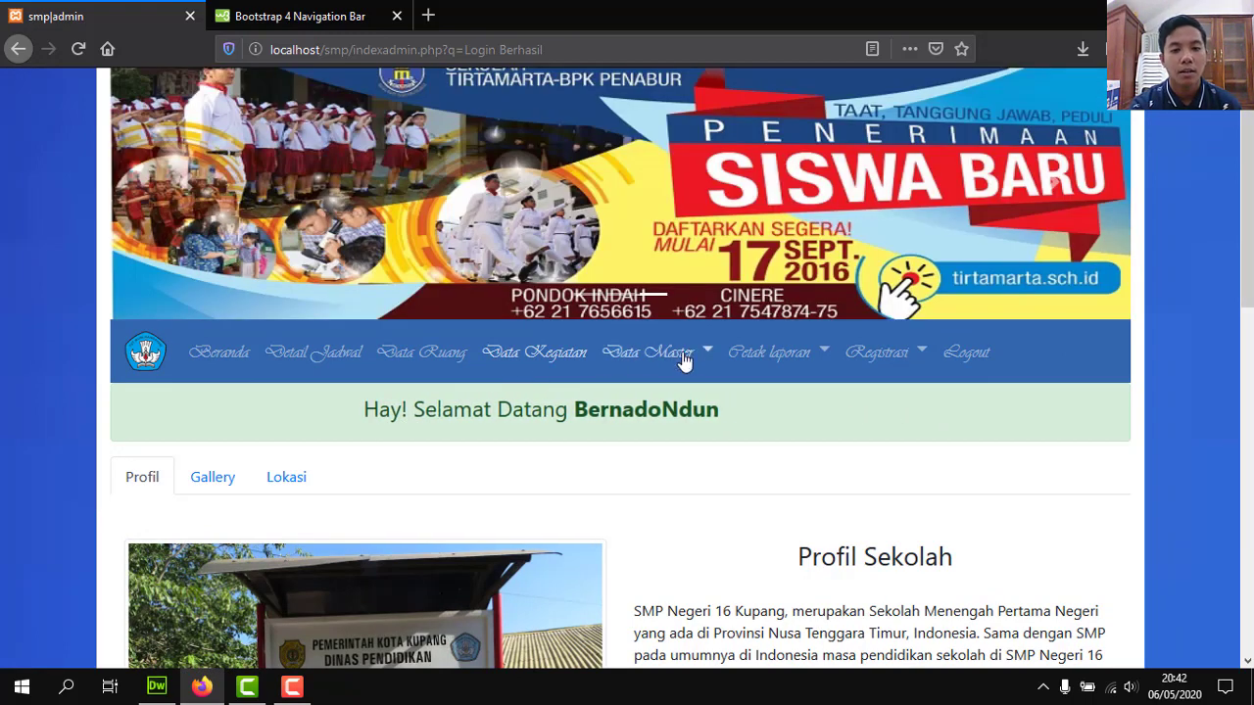
{"action": "left_click", "coordinate": [683, 359]}
{"action": "left_click", "coordinate": [677, 402]}
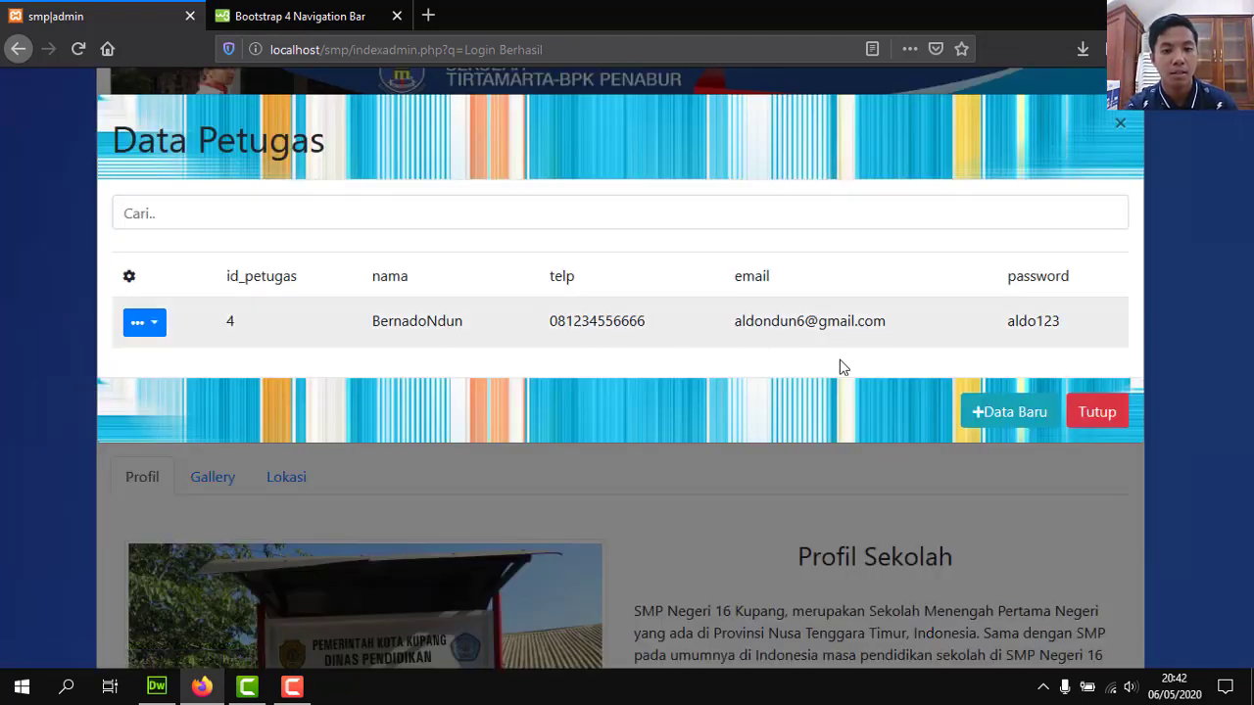
{"action": "left_click", "coordinate": [1097, 411]}
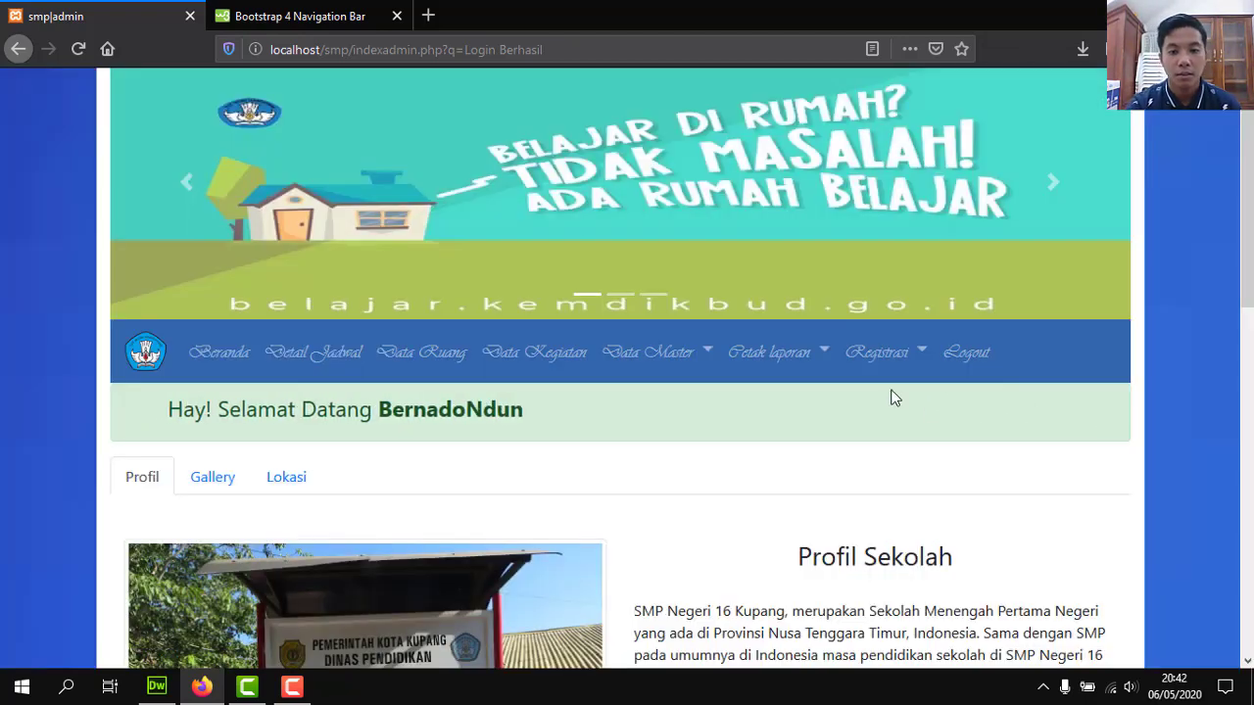
{"action": "left_click", "coordinate": [809, 349]}
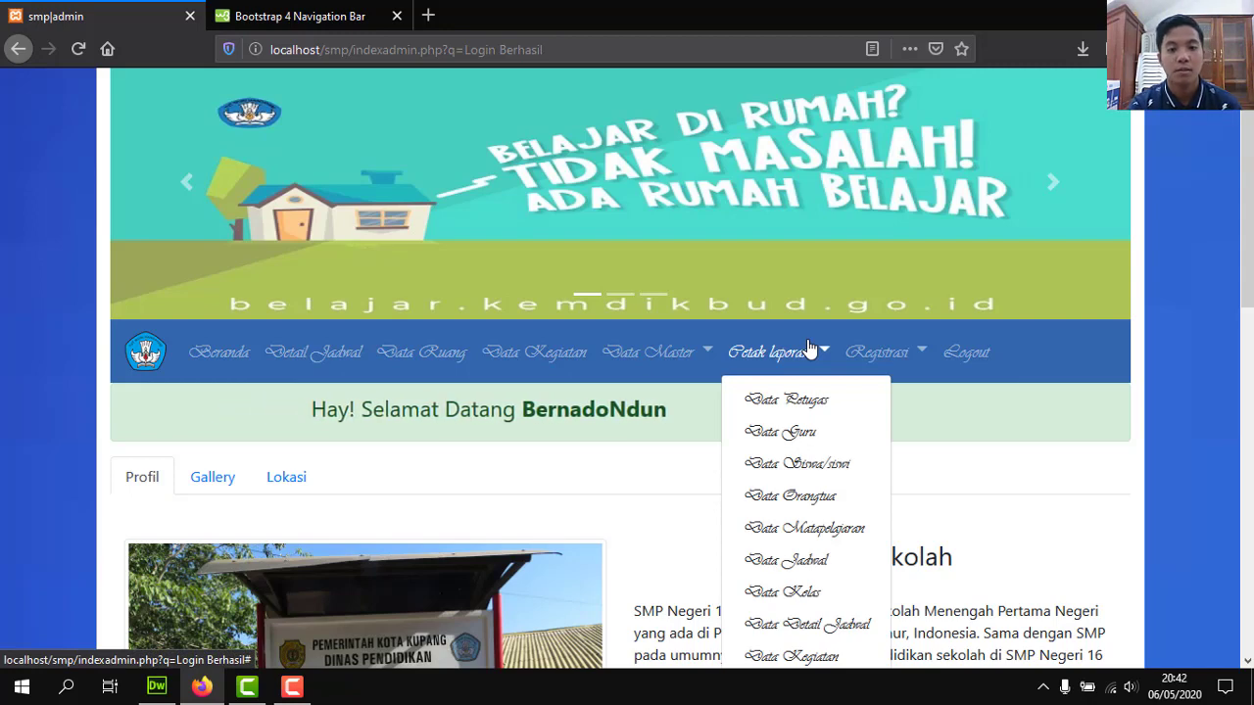
Generate the 'Laporan data kegiatan keseluruhan' report via Cetak laporan > Data Kegiatan.
{"action": "scroll", "coordinate": [809, 349], "scroll_direction": "down", "scroll_amount": 3}
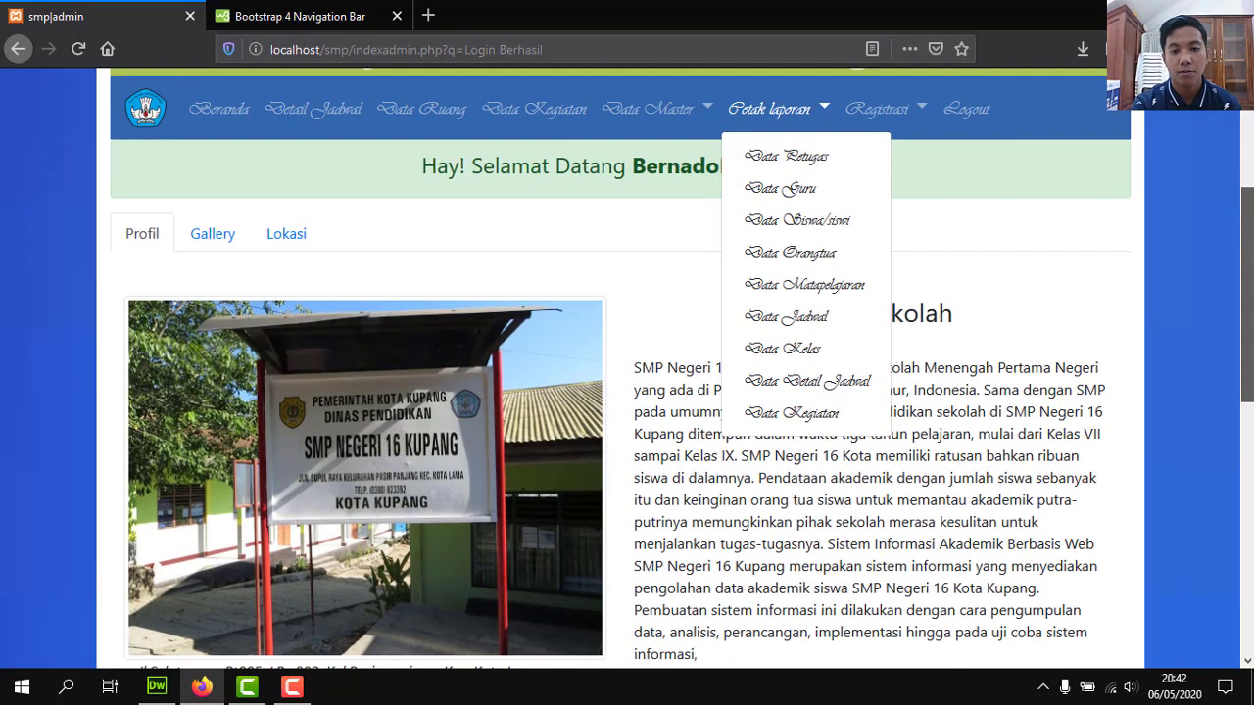
{"action": "left_click", "coordinate": [783, 413]}
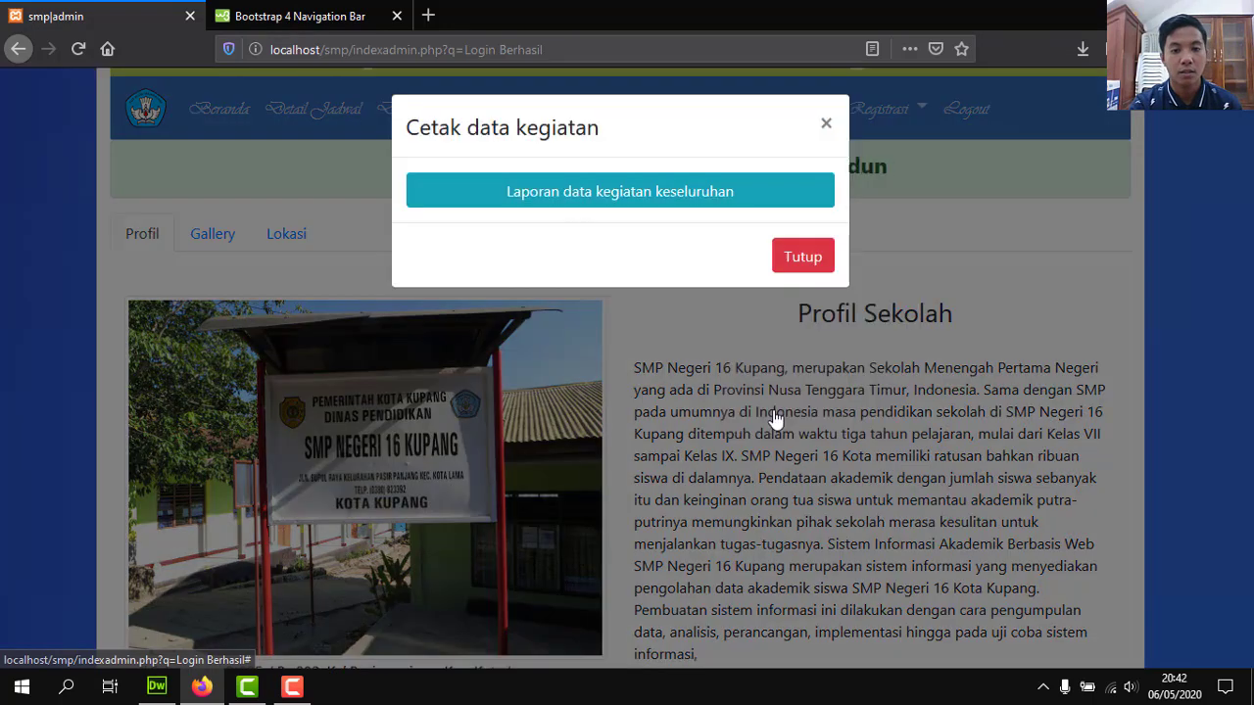
{"action": "left_click", "coordinate": [609, 196]}
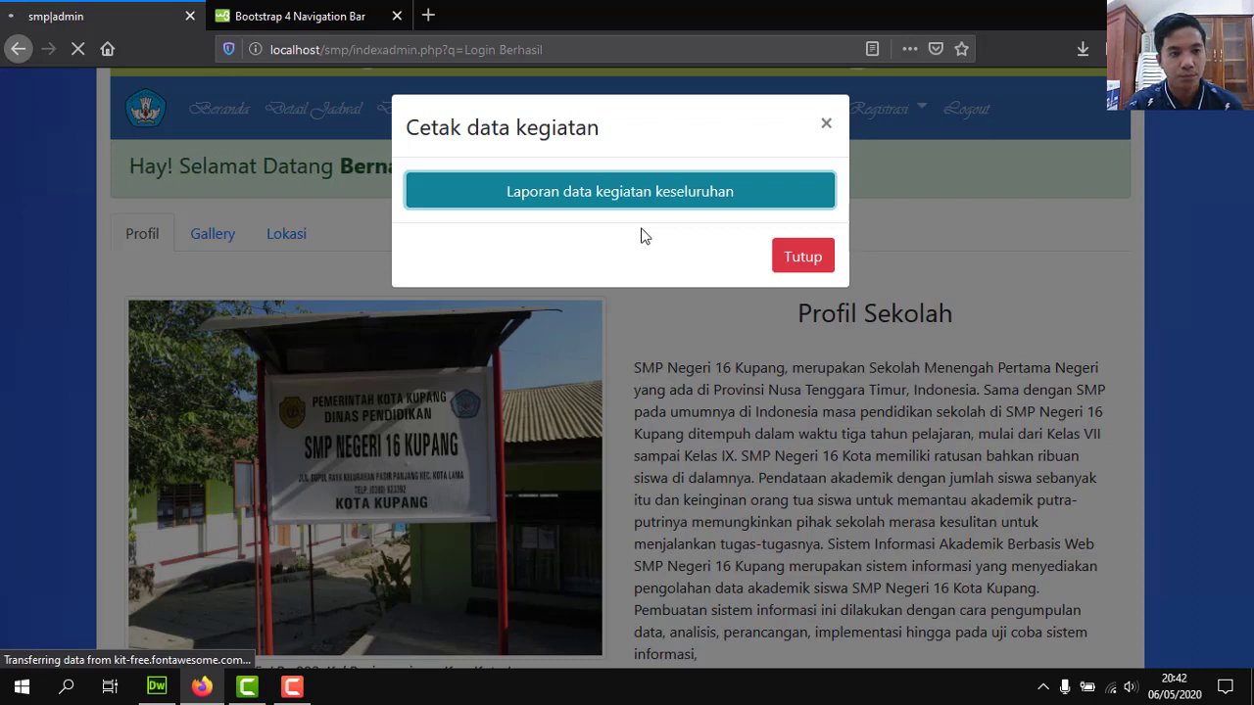
Review the header-only Laporan Data Kegiatan PDF, then go back to the admin home page.
{"action": "left_click", "coordinate": [293, 687]}
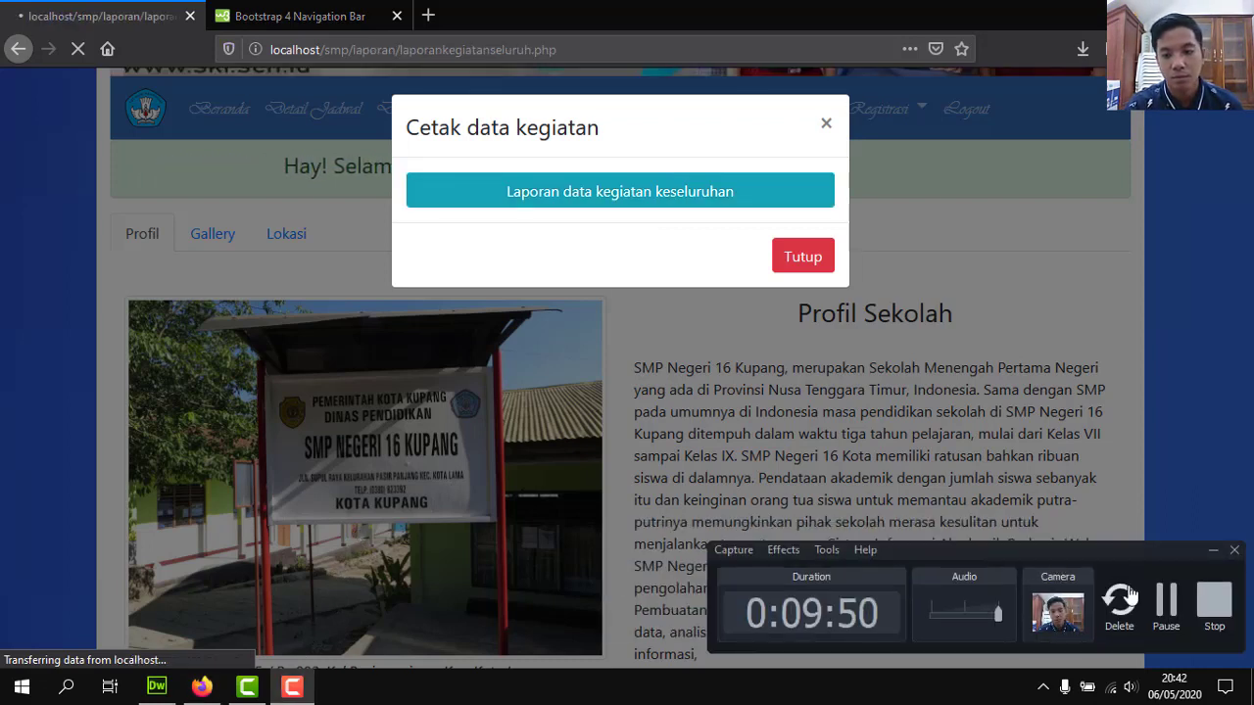
{"action": "left_click", "coordinate": [1212, 552]}
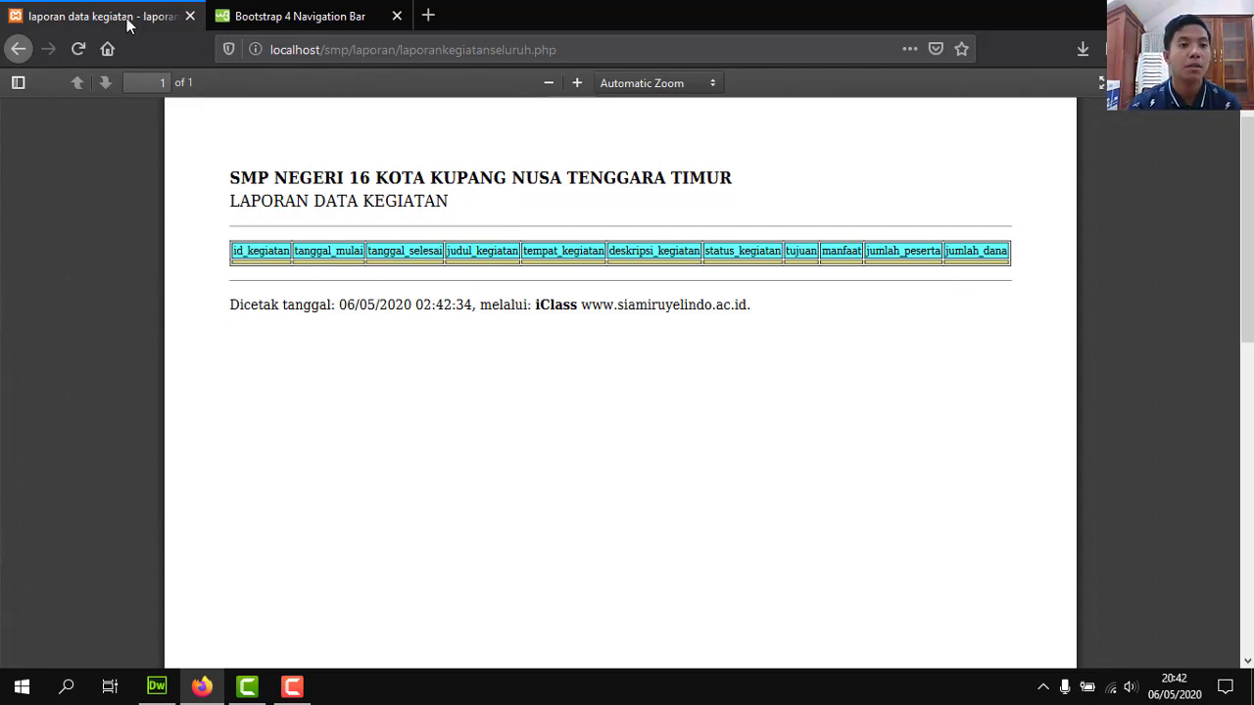
{"action": "left_click", "coordinate": [6, 55]}
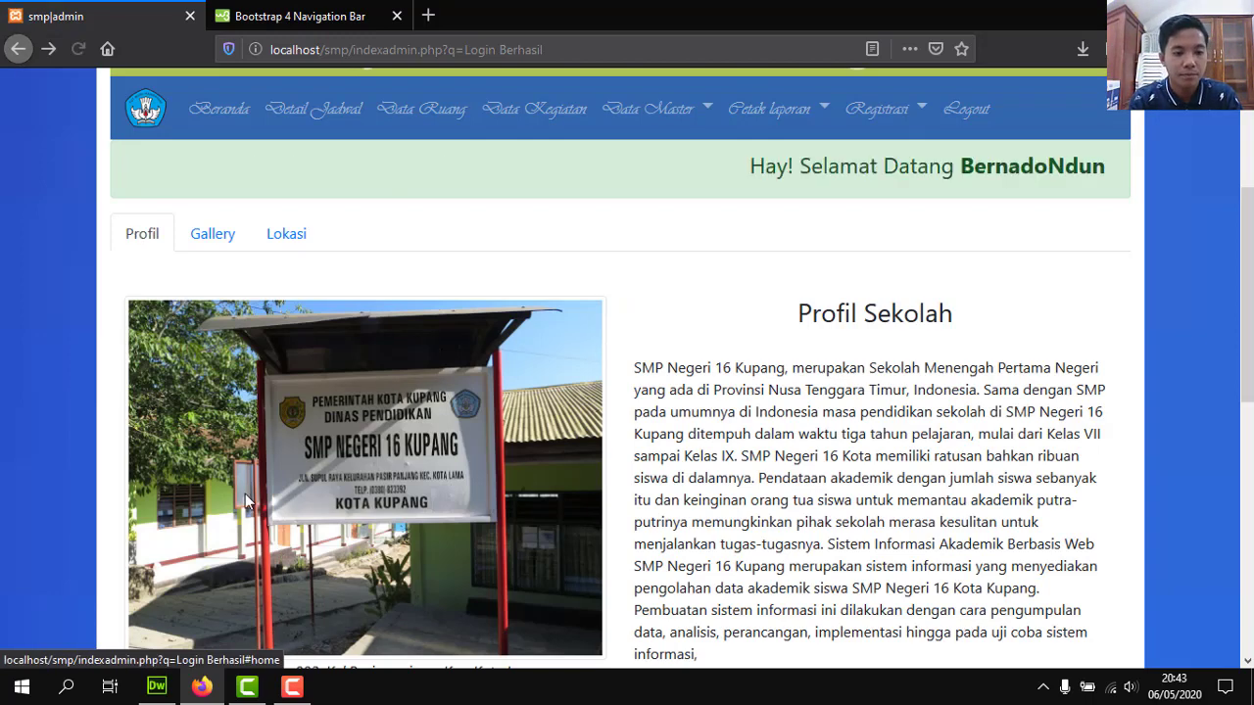
{"action": "left_click", "coordinate": [292, 688]}
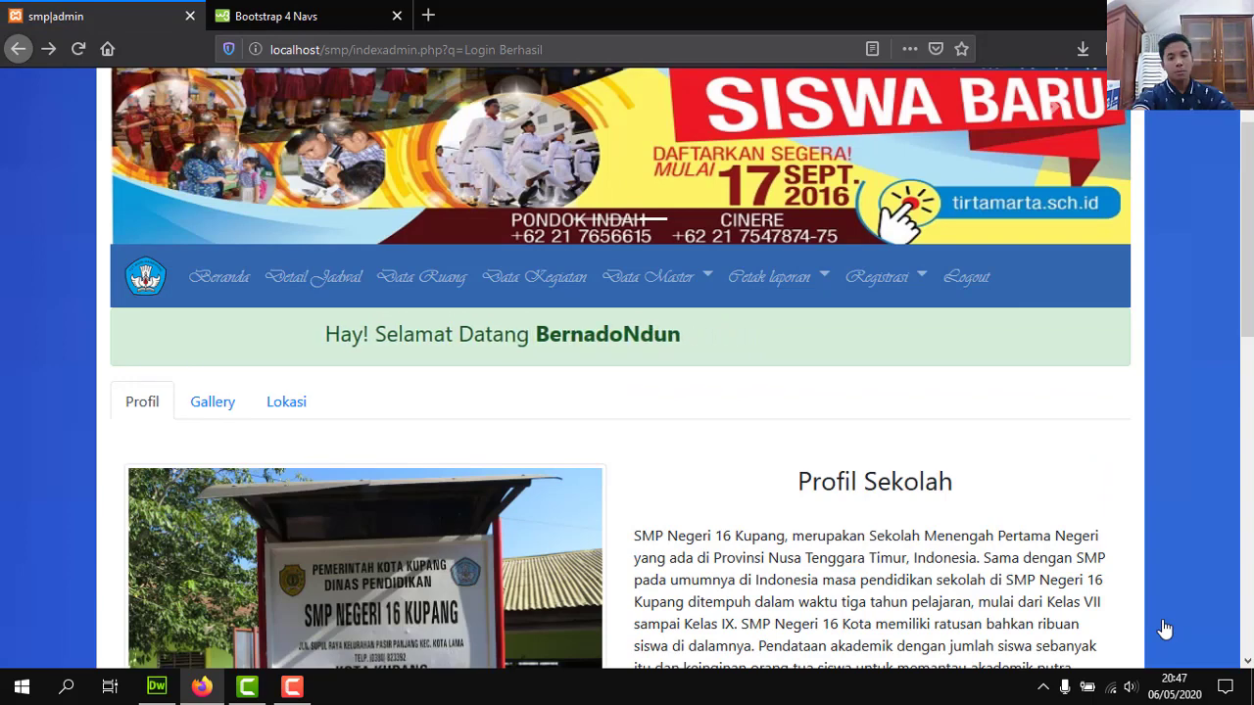
{"action": "left_click", "coordinate": [672, 276]}
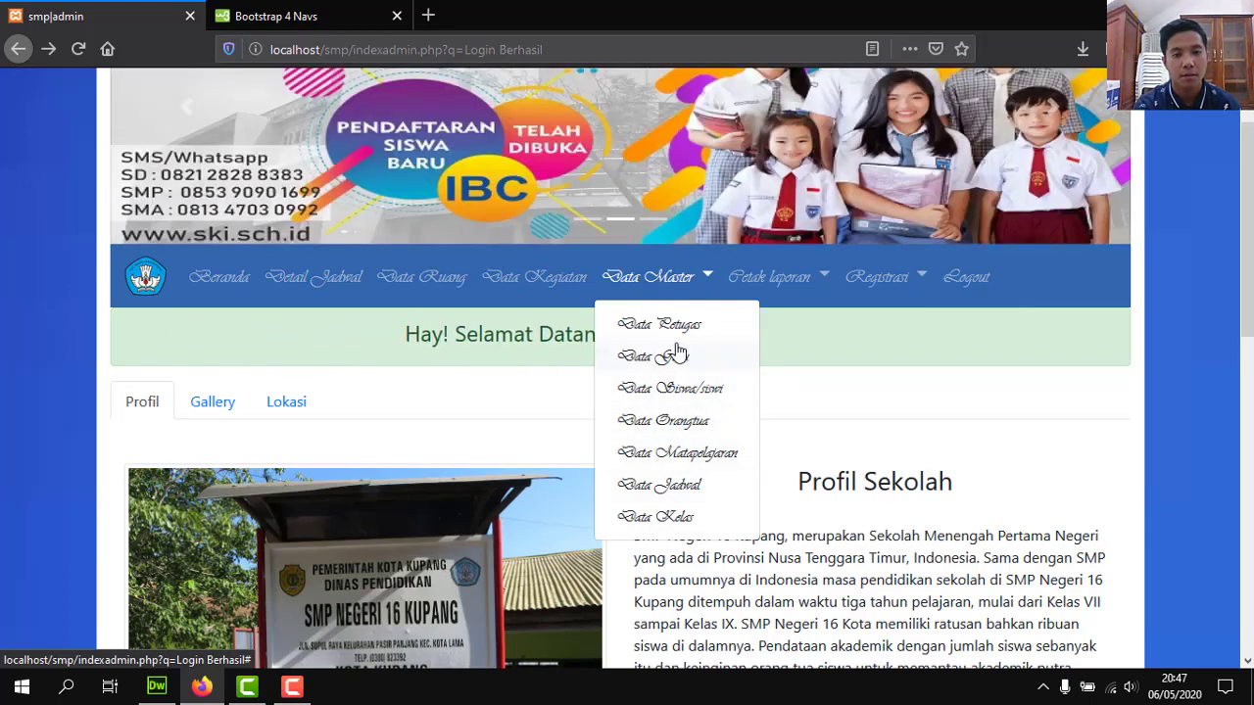
{"action": "left_click", "coordinate": [669, 284]}
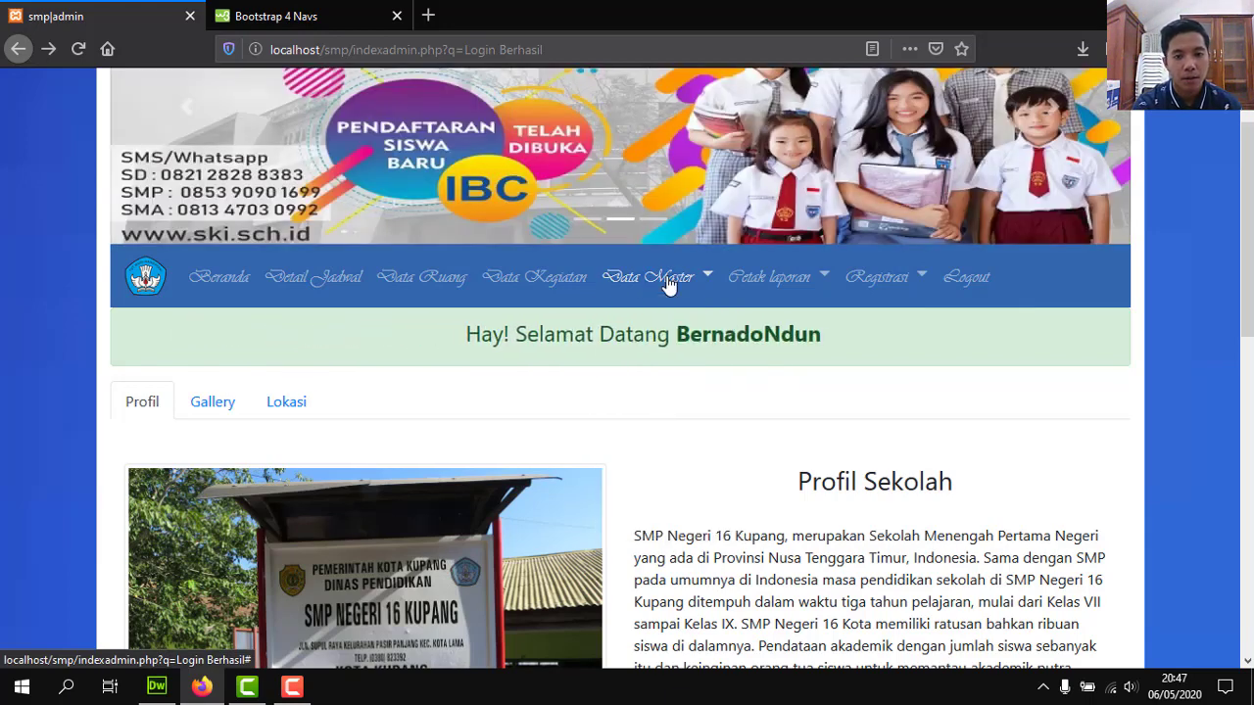
{"action": "left_click", "coordinate": [752, 275]}
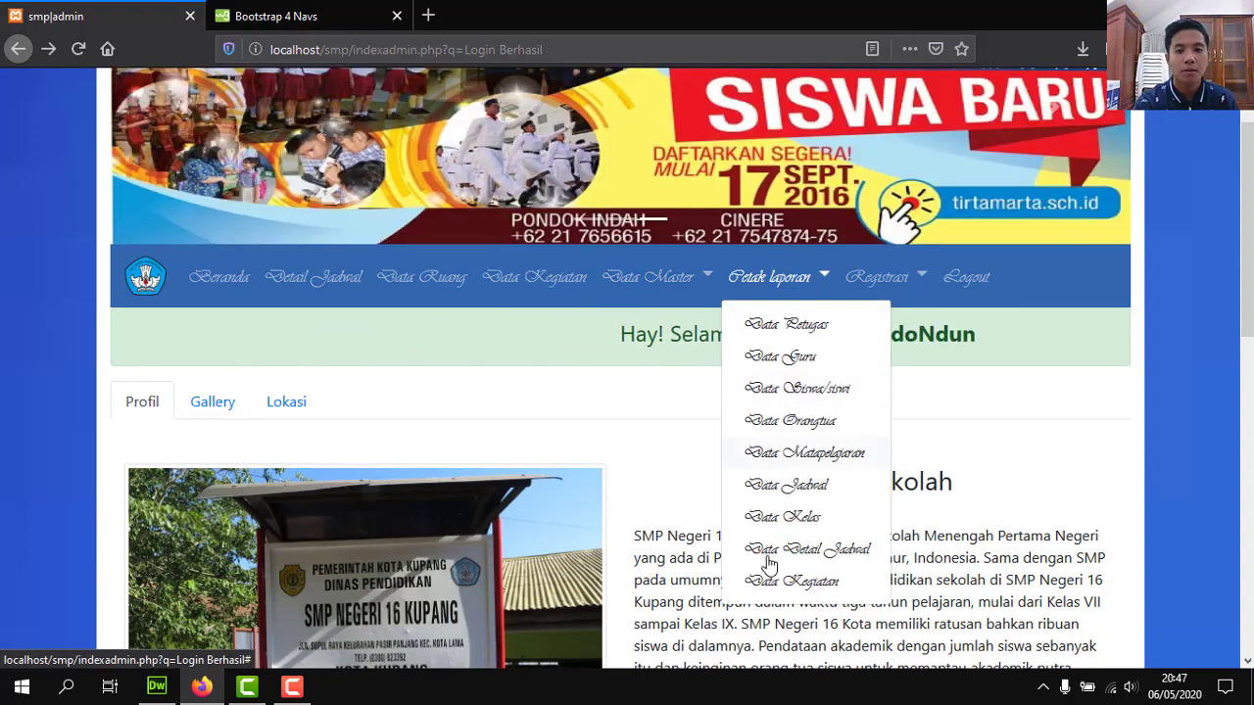
{"action": "left_click", "coordinate": [761, 284]}
{"action": "left_click", "coordinate": [856, 275]}
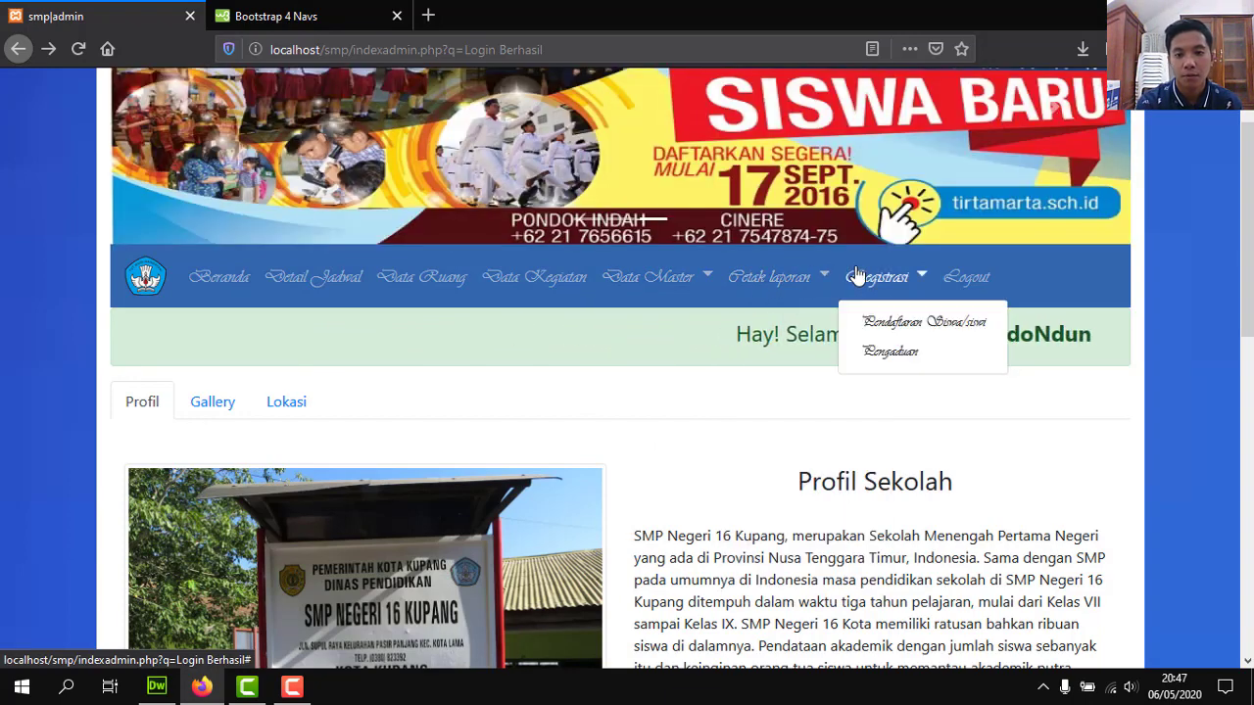
{"action": "left_click", "coordinate": [856, 275]}
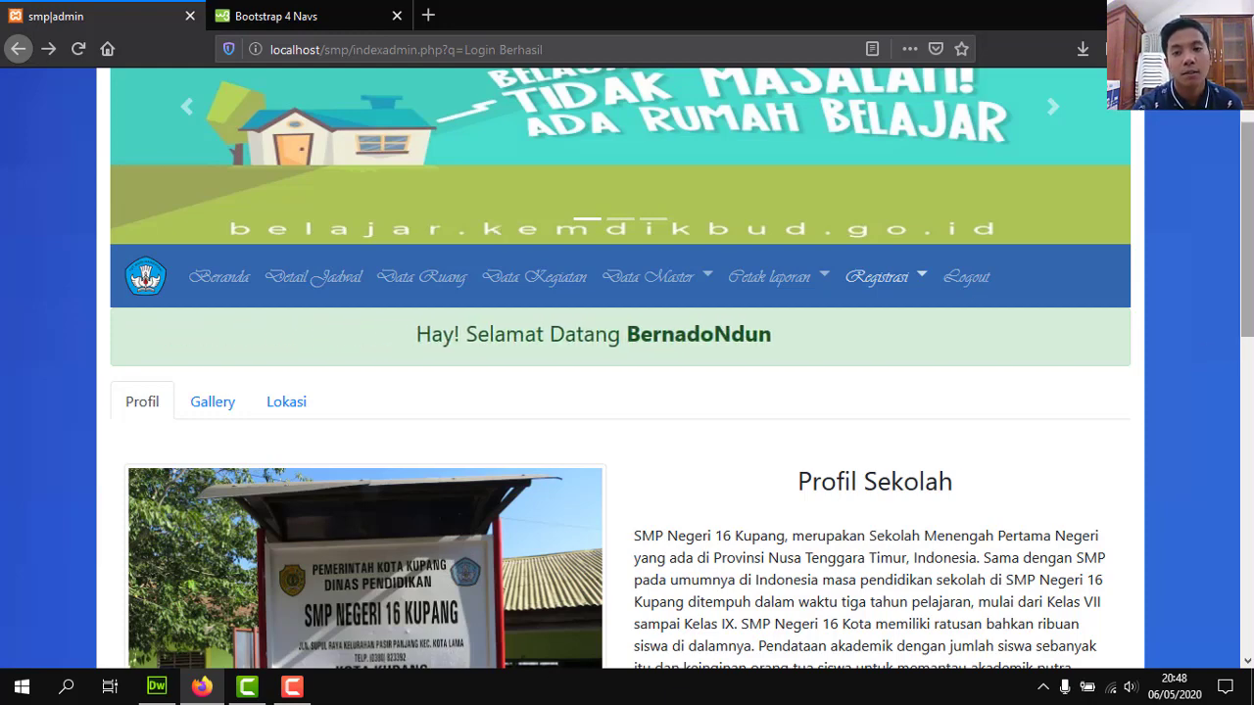
{"action": "scroll", "coordinate": [1236, 350], "scroll_direction": "down", "scroll_amount": 2}
{"action": "scroll", "coordinate": [532, 269], "scroll_direction": "down", "scroll_amount": 4}
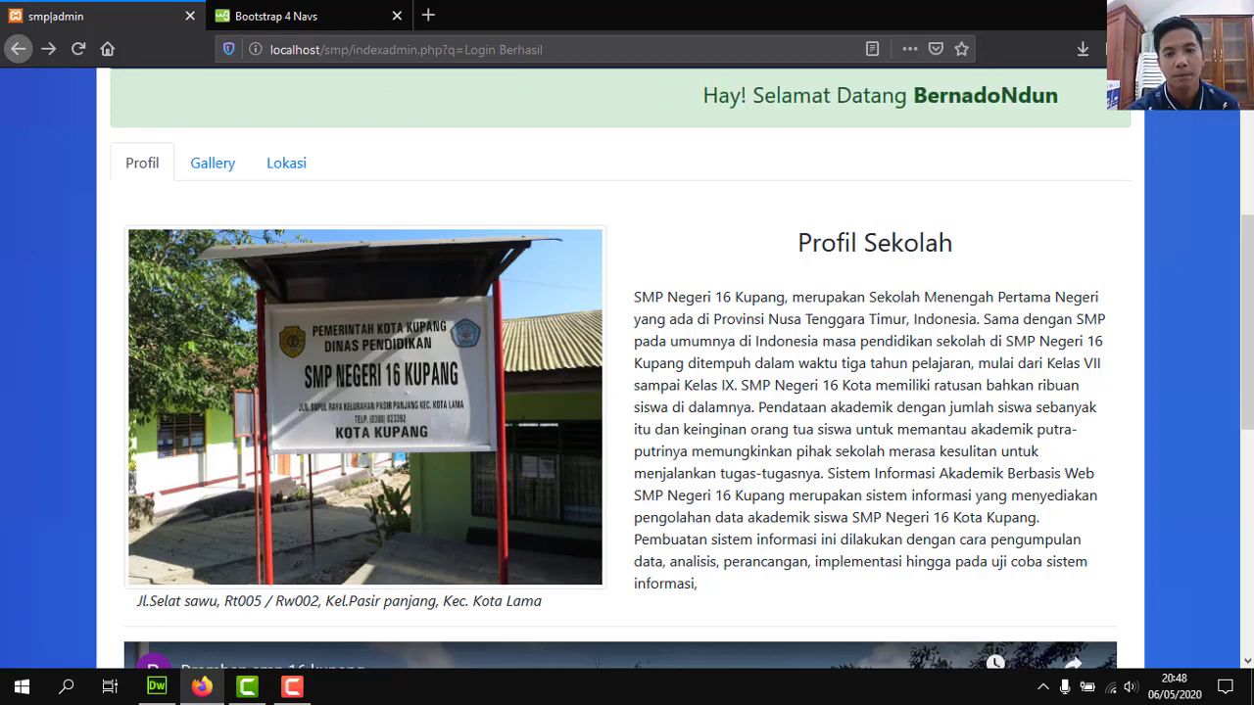
{"action": "left_click_drag", "start_coordinate": [1248, 275], "coordinate": [1248, 424]}
{"action": "scroll", "coordinate": [1247, 429], "scroll_direction": "down", "scroll_amount": 1}
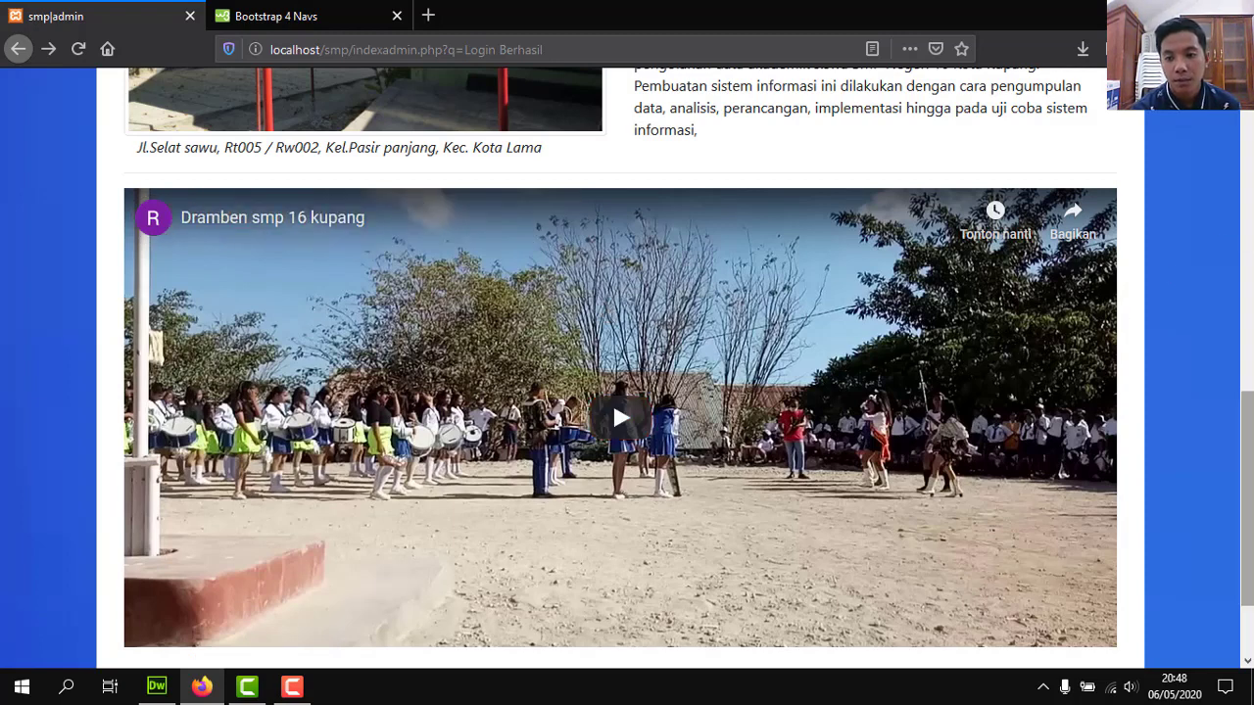
{"action": "scroll", "coordinate": [612, 317], "scroll_direction": "down", "scroll_amount": 2}
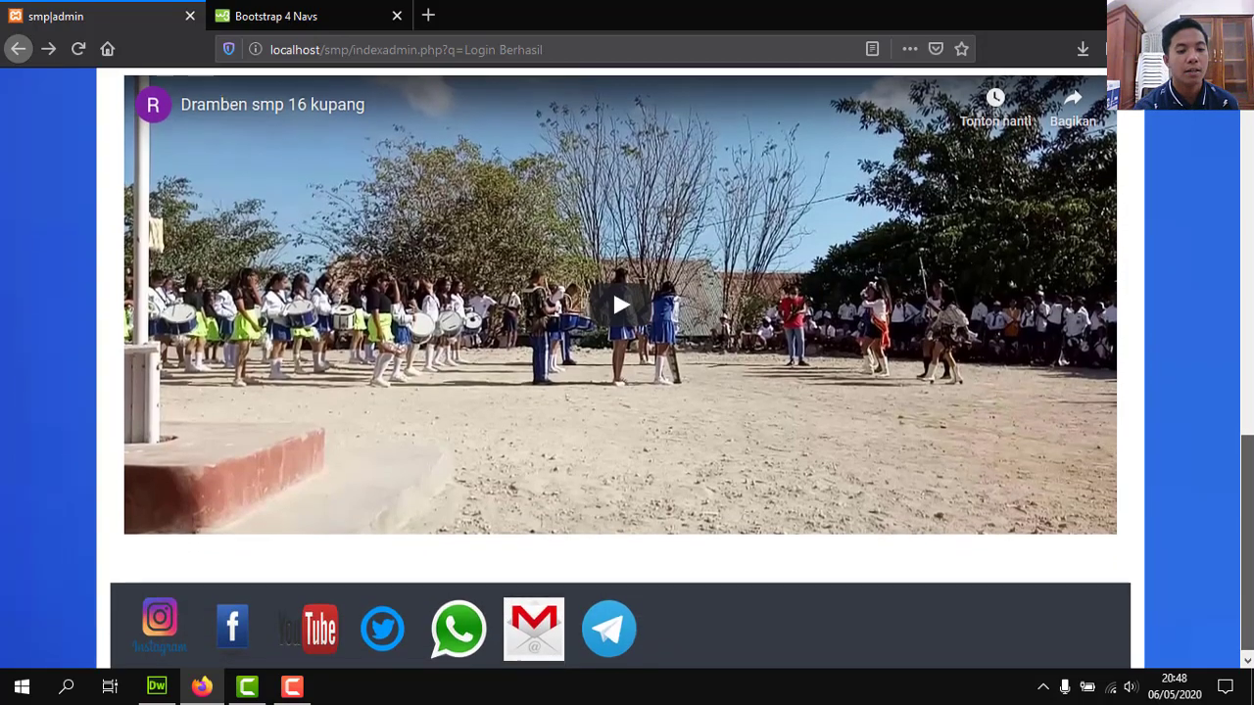
{"action": "scroll", "coordinate": [1218, 288], "scroll_direction": "up", "scroll_amount": 5}
{"action": "scroll", "coordinate": [1142, 257], "scroll_direction": "down", "scroll_amount": 5}
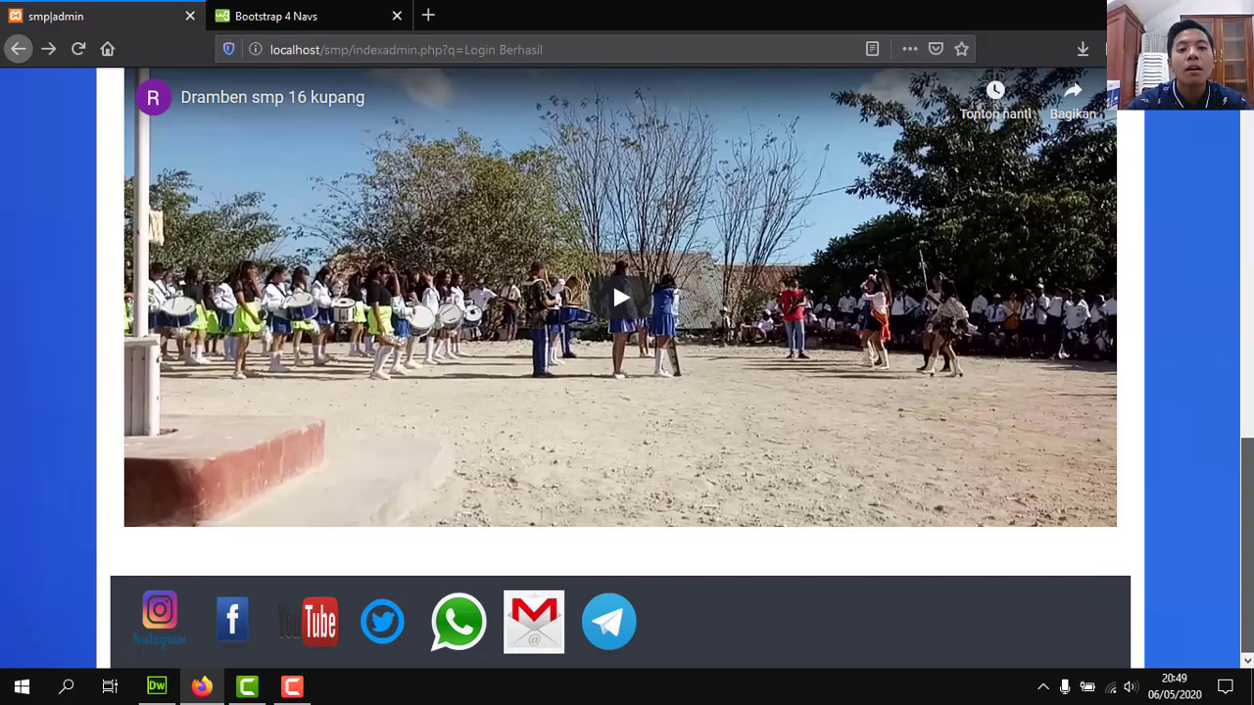
{"action": "scroll", "coordinate": [612, 388], "scroll_direction": "up", "scroll_amount": 2}
{"action": "scroll", "coordinate": [612, 388], "scroll_direction": "down", "scroll_amount": 2}
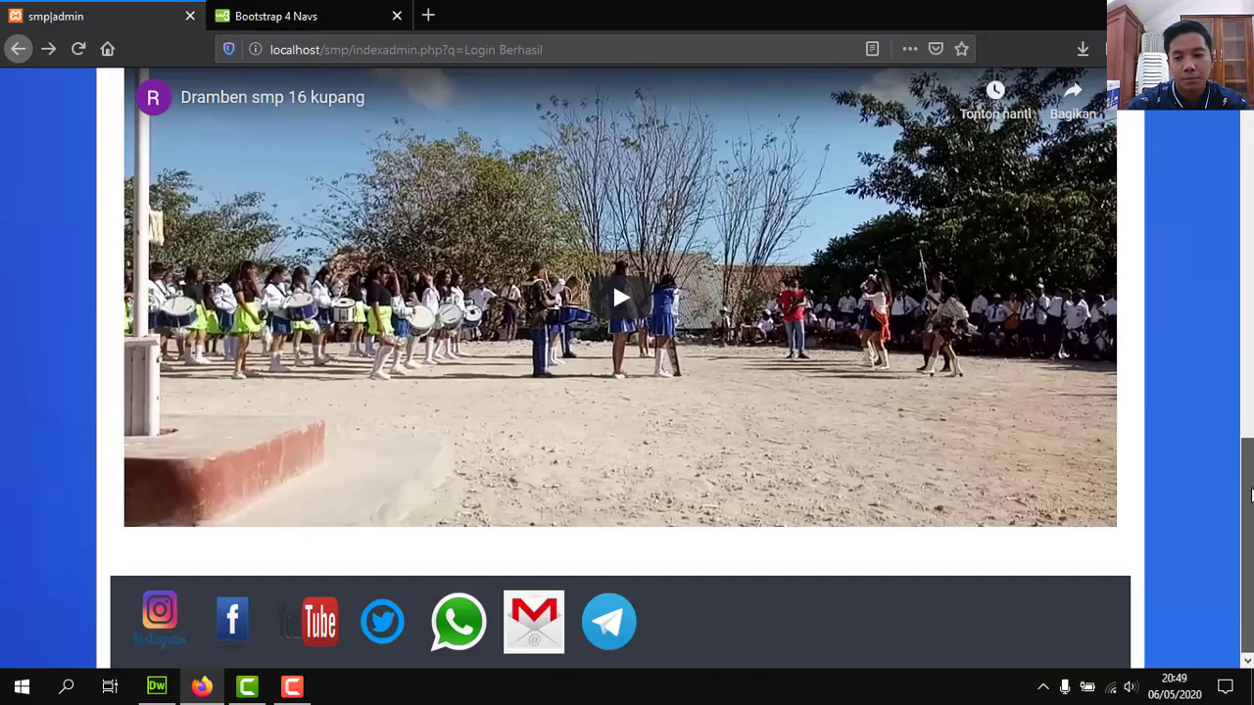
{"action": "left_click_drag", "start_coordinate": [1250, 495], "coordinate": [1248, 575]}
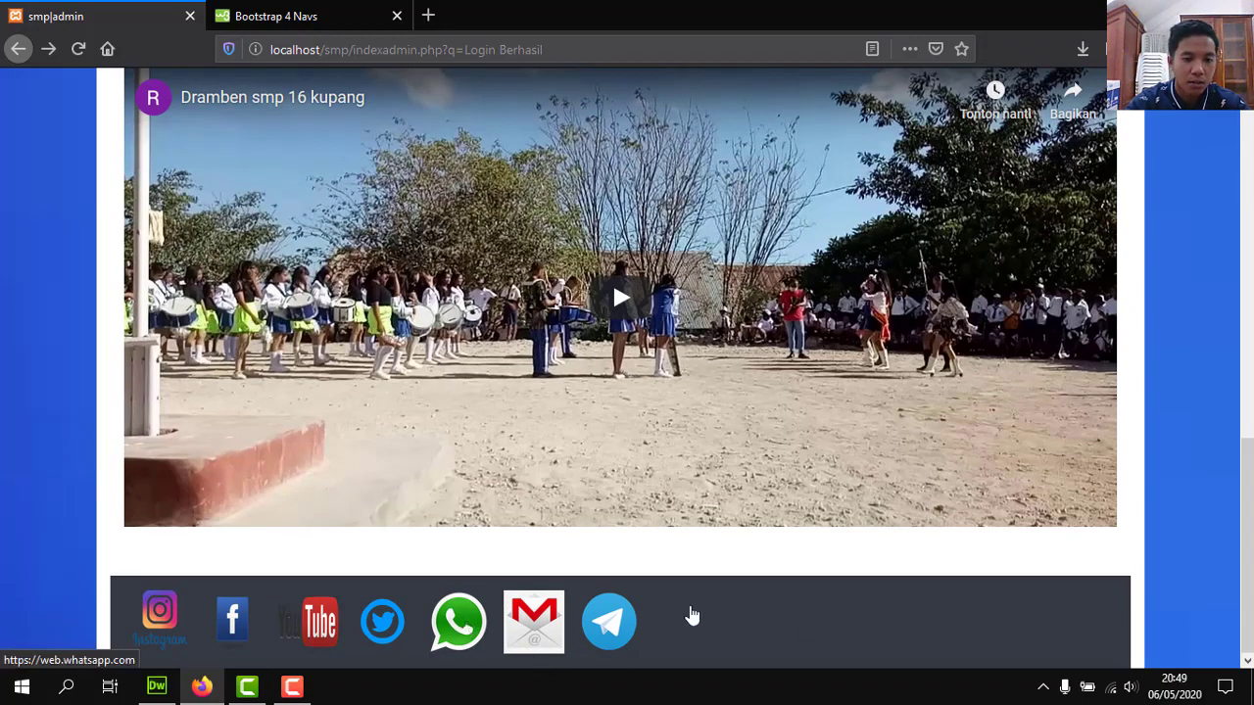
{"action": "scroll", "coordinate": [612, 279], "scroll_direction": "up", "scroll_amount": 10}
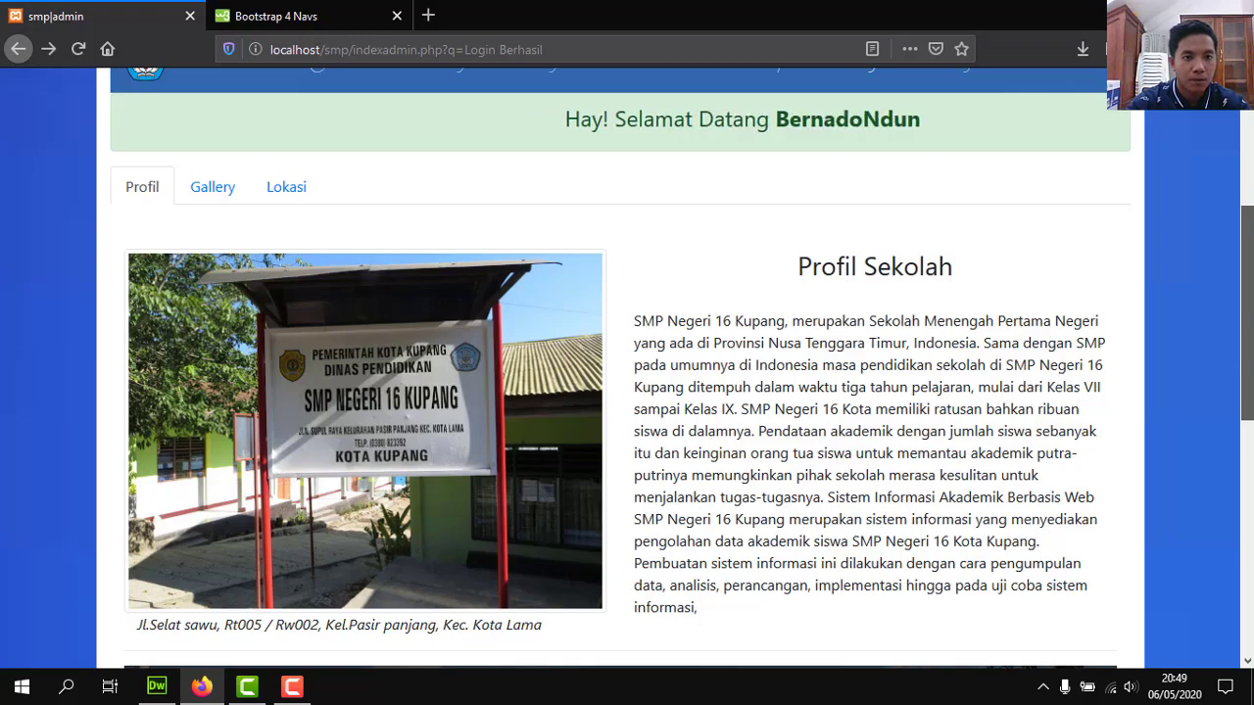
{"action": "scroll", "coordinate": [612, 343], "scroll_direction": "down", "scroll_amount": 5}
{"action": "scroll", "coordinate": [612, 343], "scroll_direction": "down", "scroll_amount": 1}
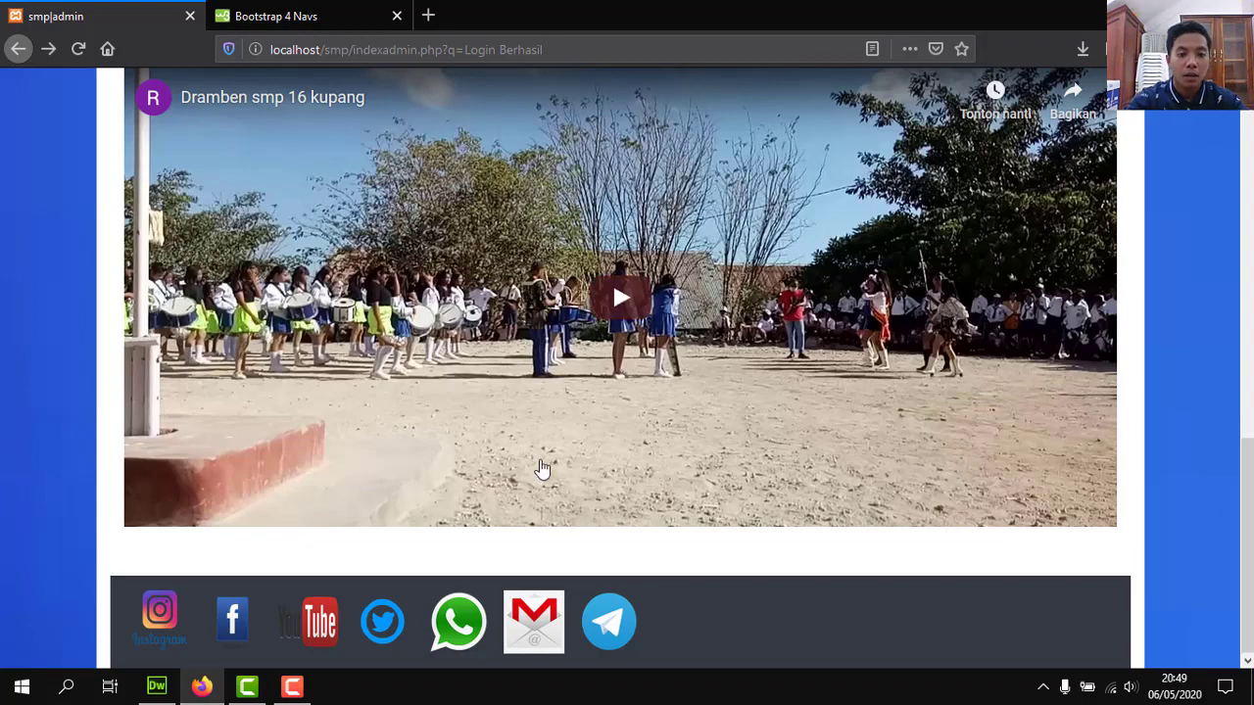
{"action": "scroll", "coordinate": [667, 162], "scroll_direction": "up", "scroll_amount": 8}
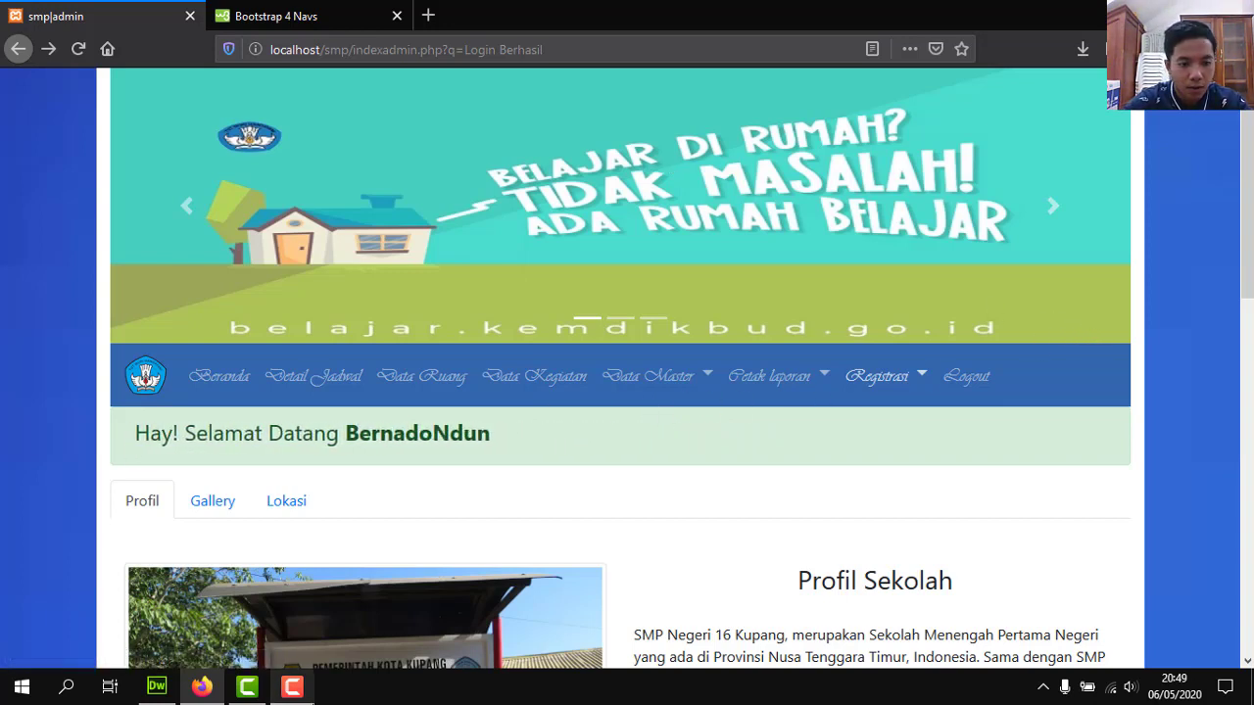
{"action": "left_click", "coordinate": [291, 686]}
{"action": "left_click", "coordinate": [1165, 599]}
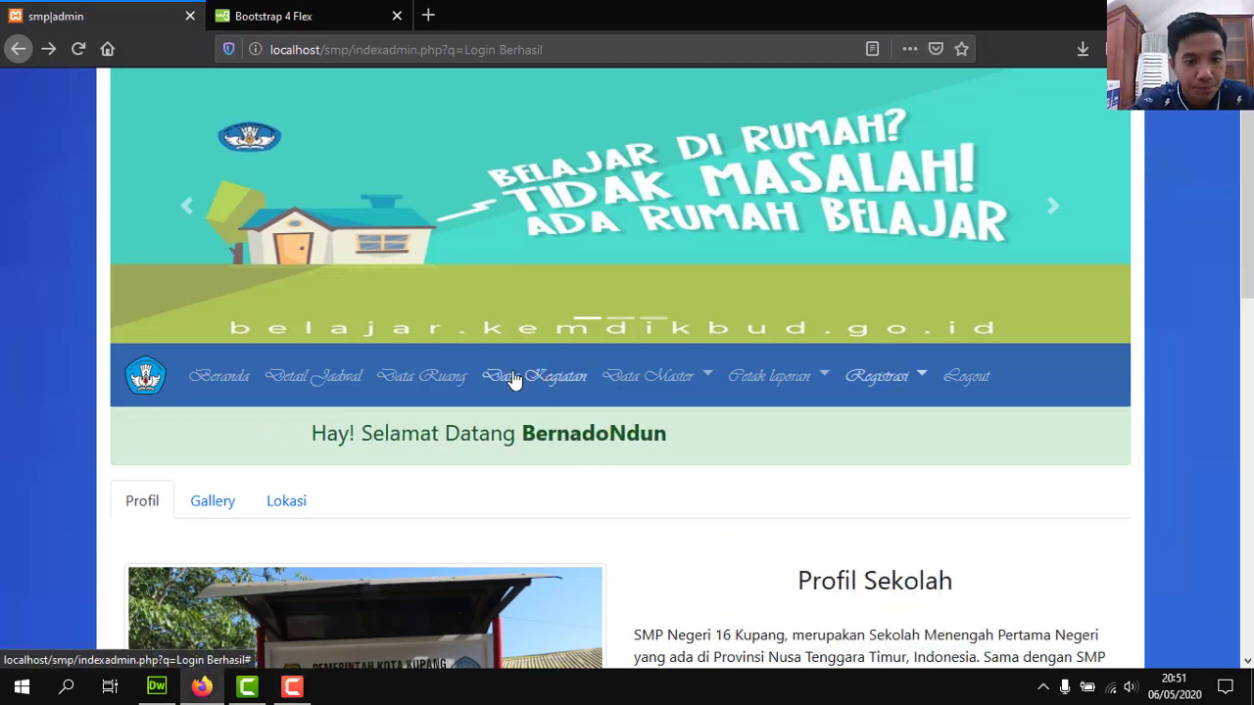
{"action": "left_click", "coordinate": [514, 377]}
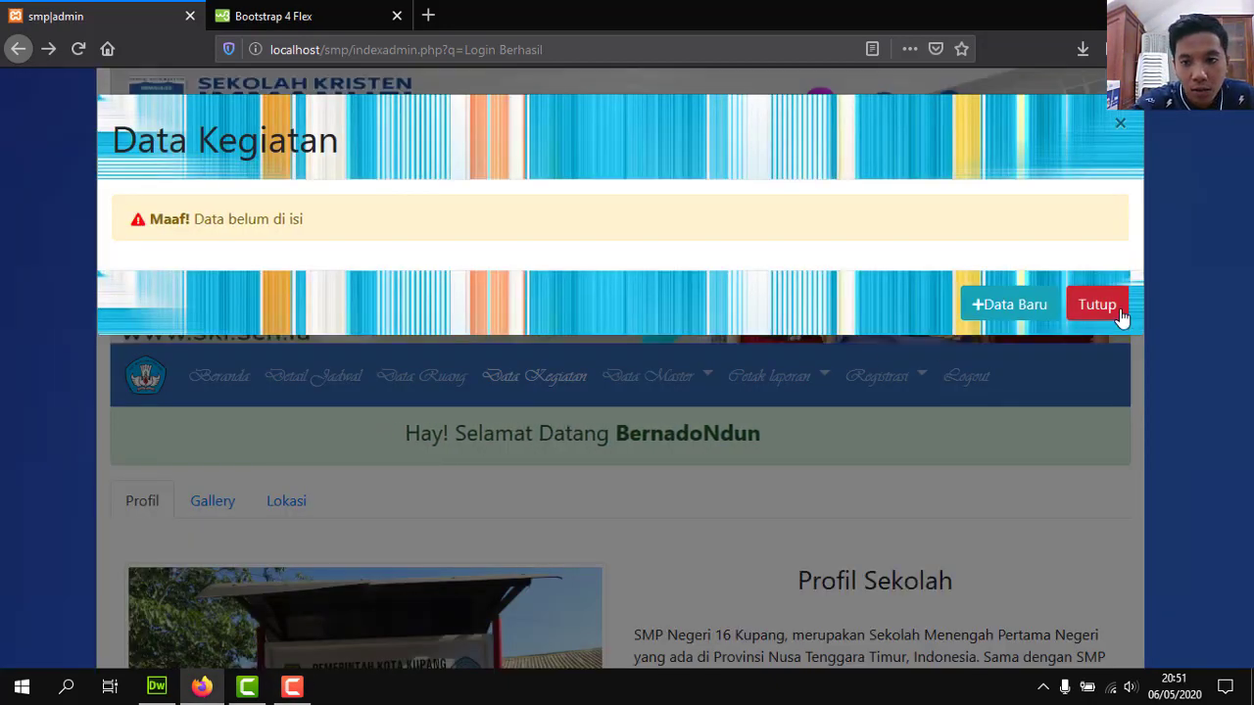
{"action": "left_click", "coordinate": [1117, 311]}
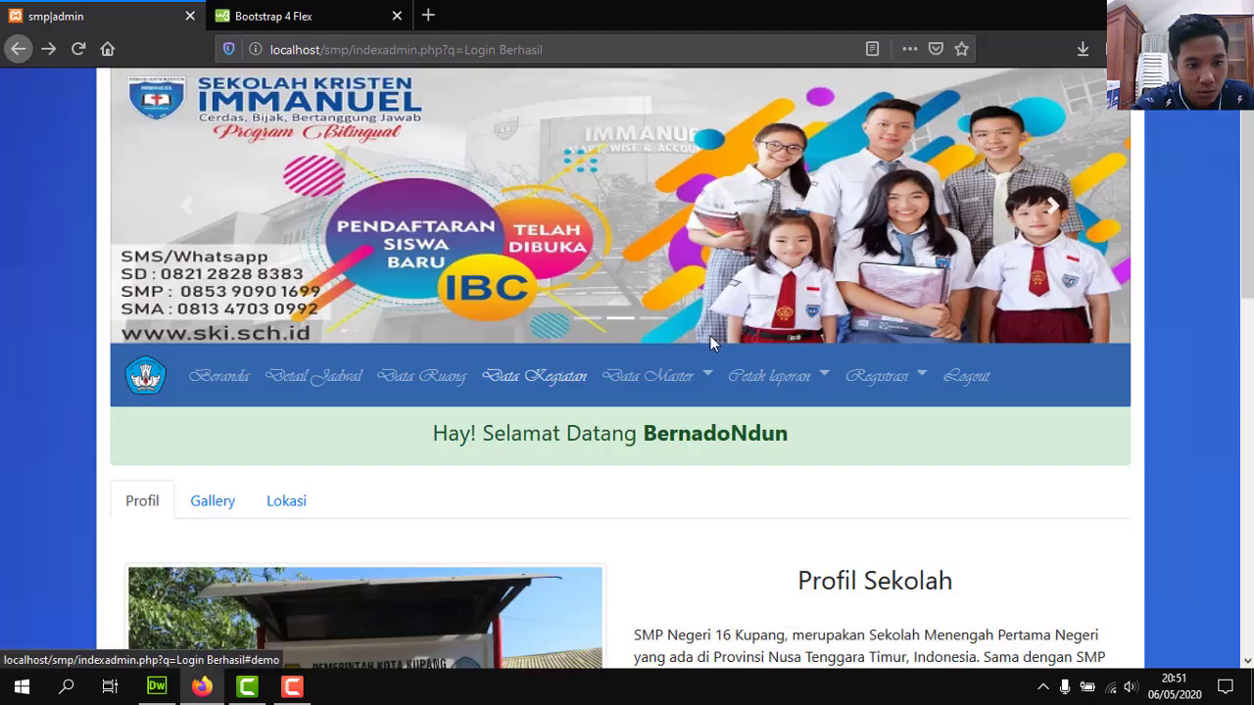
{"action": "left_click", "coordinate": [654, 389]}
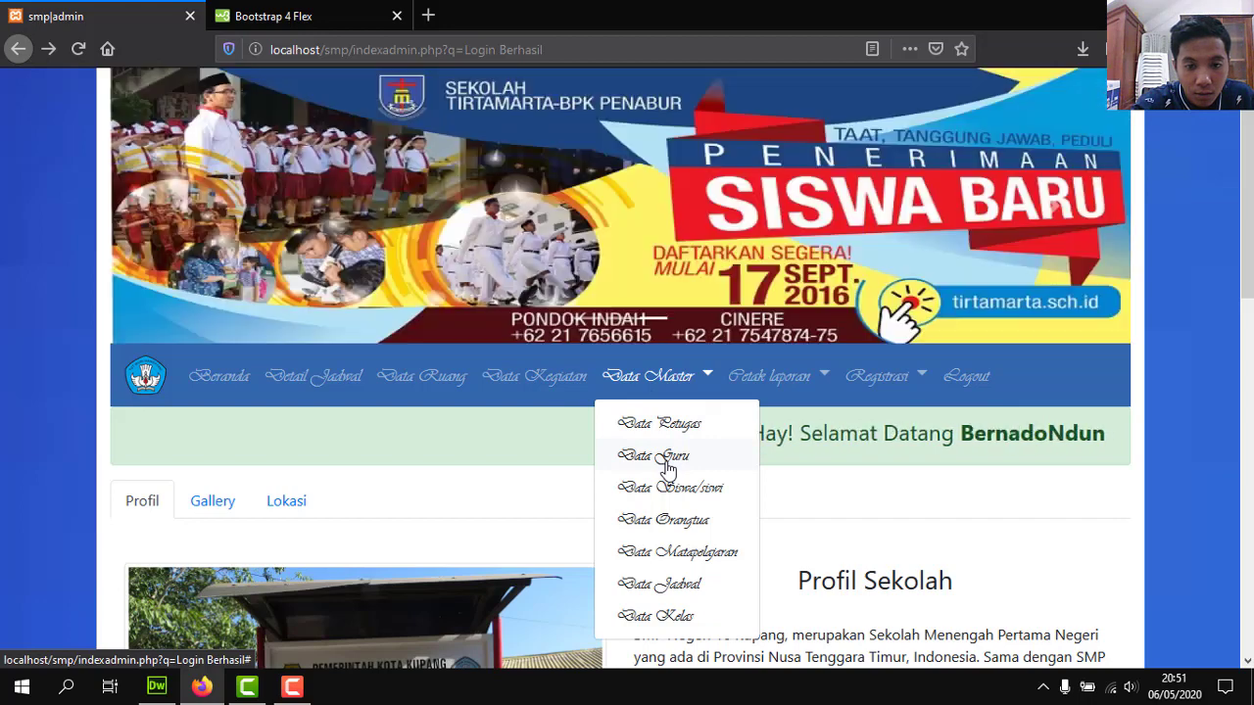
{"action": "left_click", "coordinate": [681, 493]}
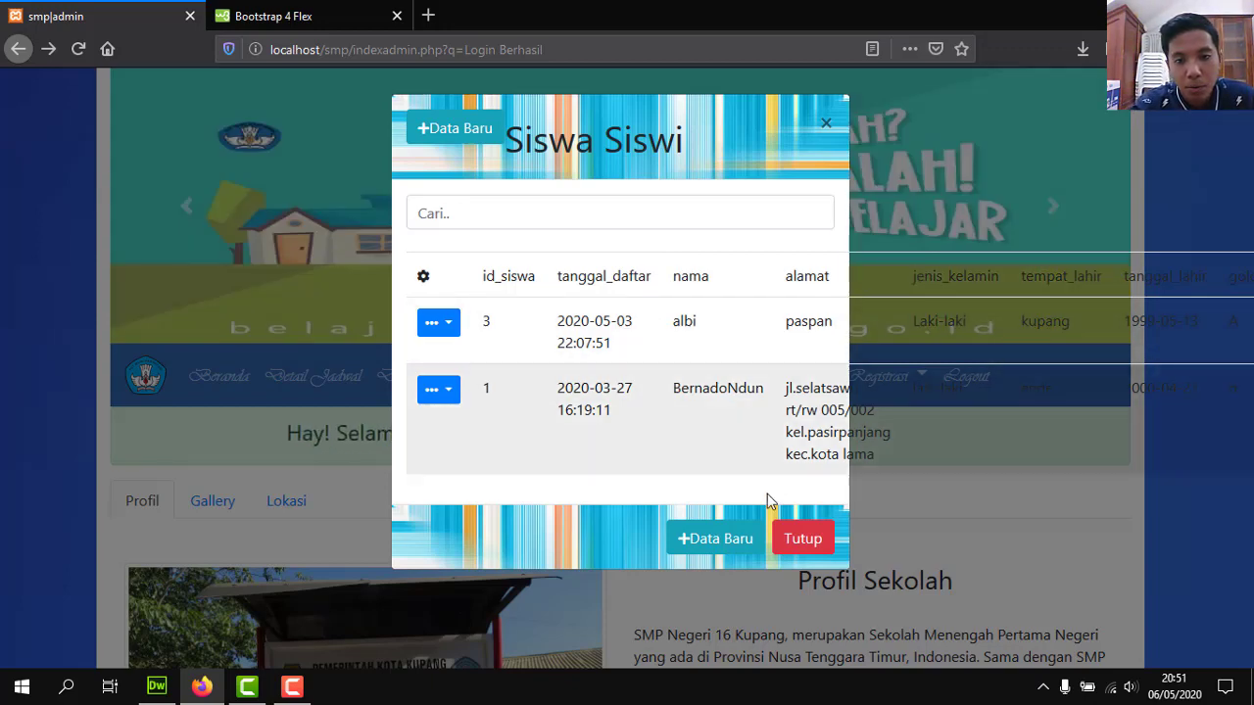
{"action": "left_click", "coordinate": [796, 541]}
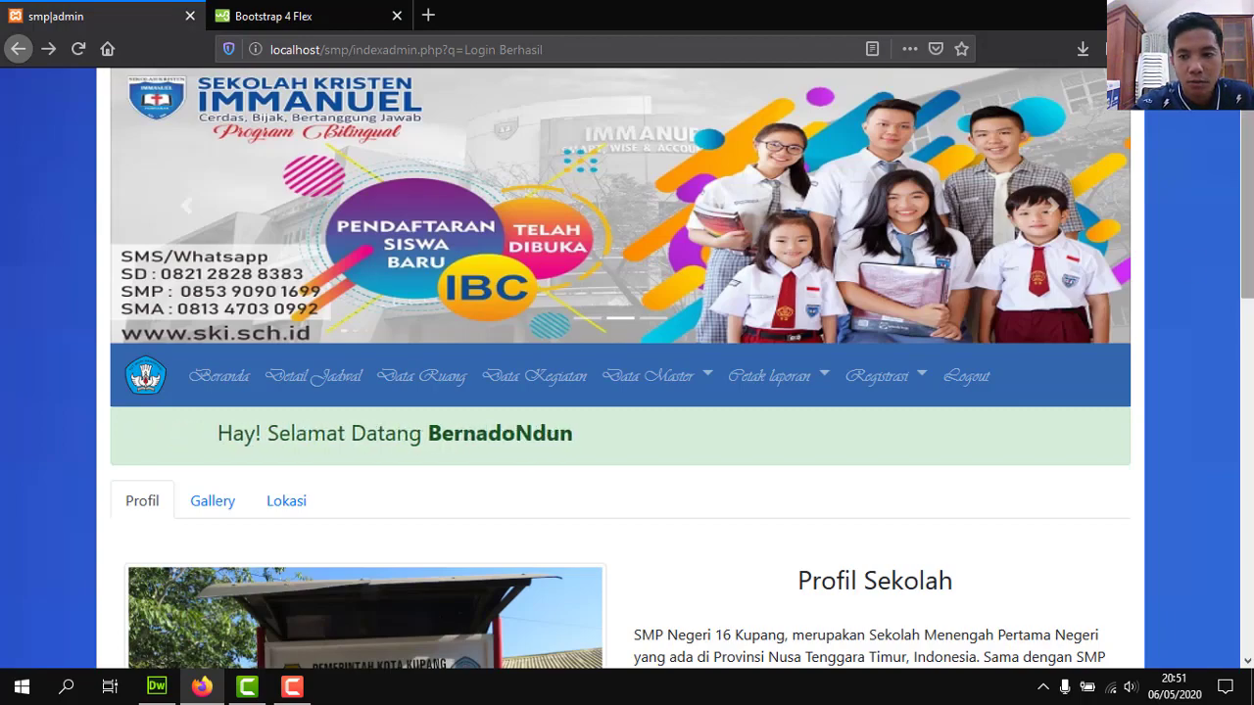
{"action": "scroll", "coordinate": [626, 368], "scroll_direction": "down", "scroll_amount": 10}
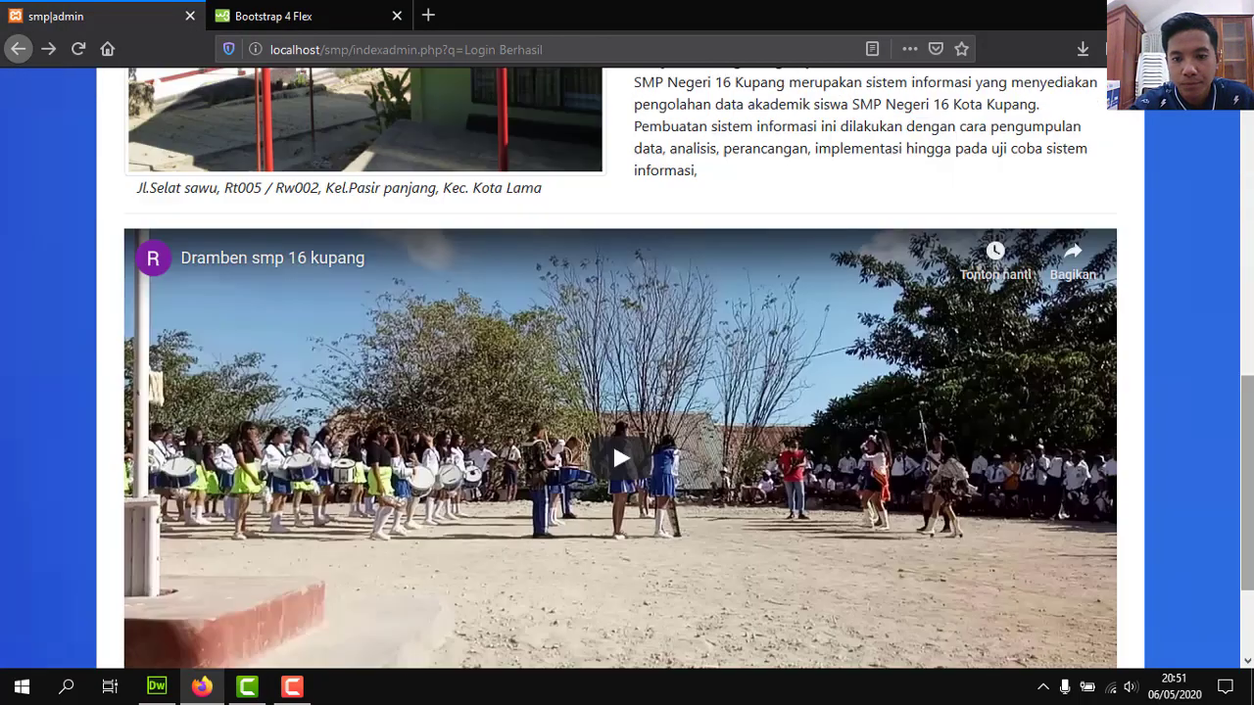
{"action": "scroll", "coordinate": [627, 368], "scroll_direction": "up", "scroll_amount": 10}
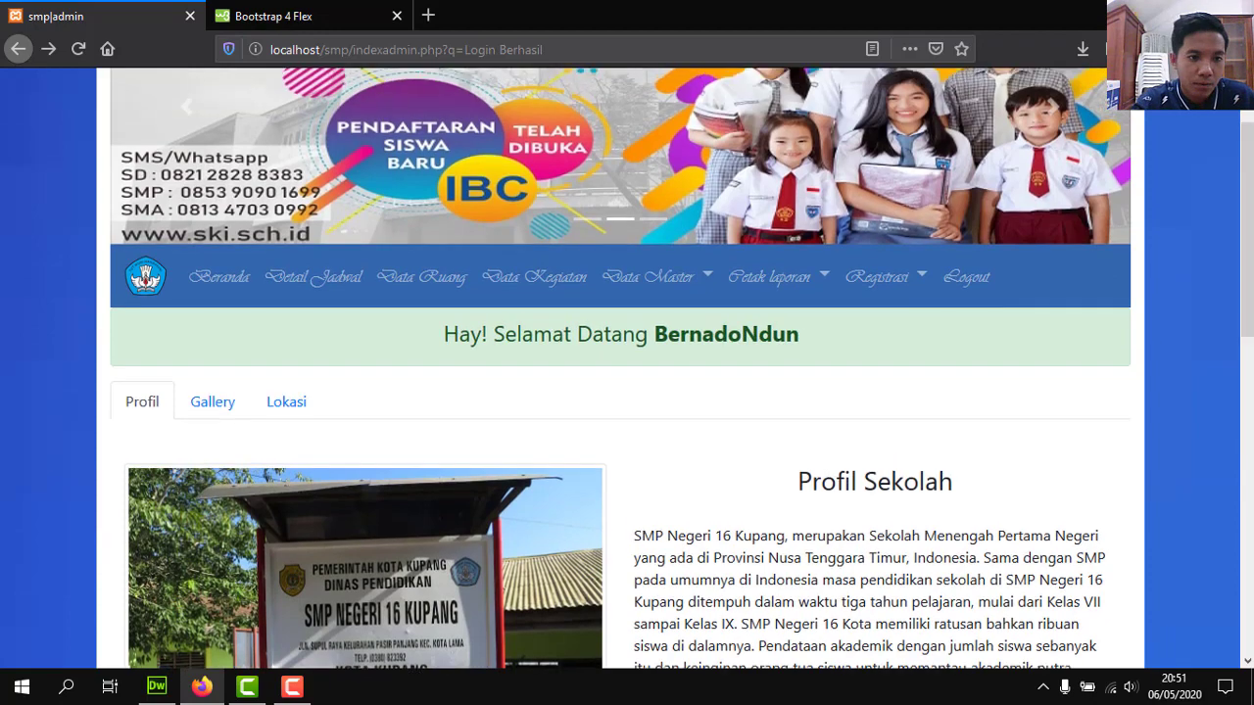
{"action": "scroll", "coordinate": [1246, 218], "scroll_direction": "up", "scroll_amount": 2}
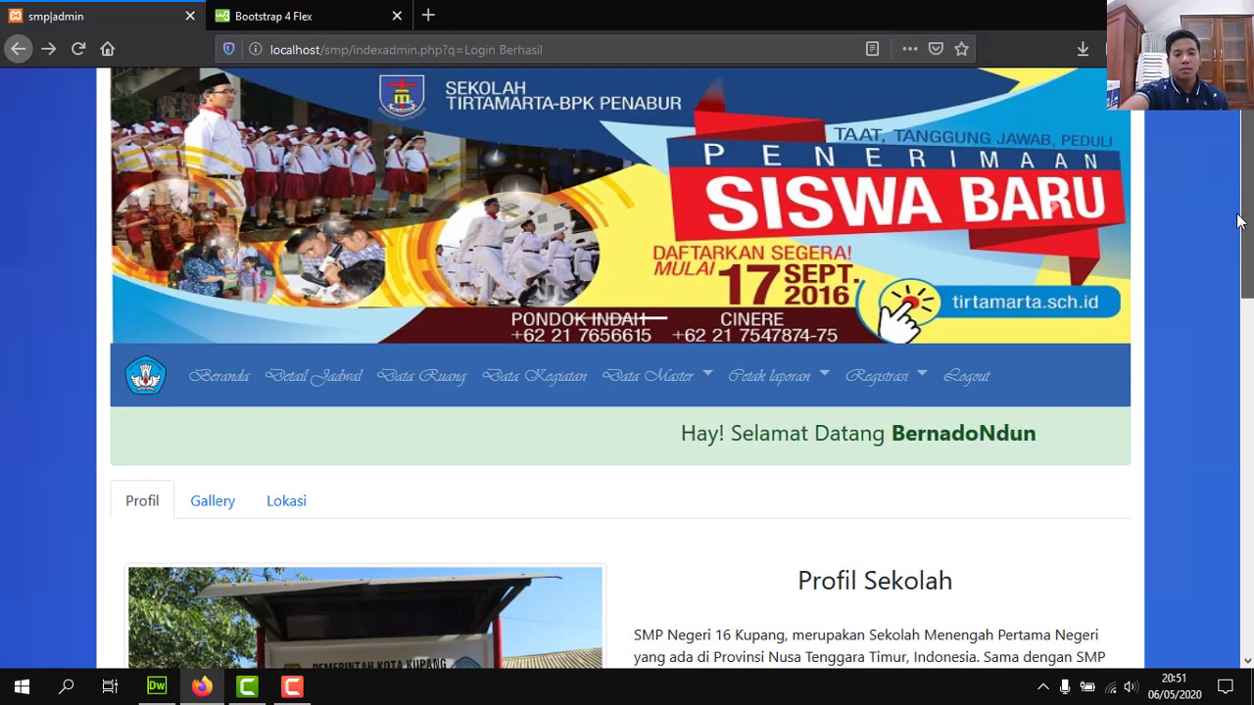
{"action": "scroll", "coordinate": [1243, 220], "scroll_direction": "down", "scroll_amount": 8}
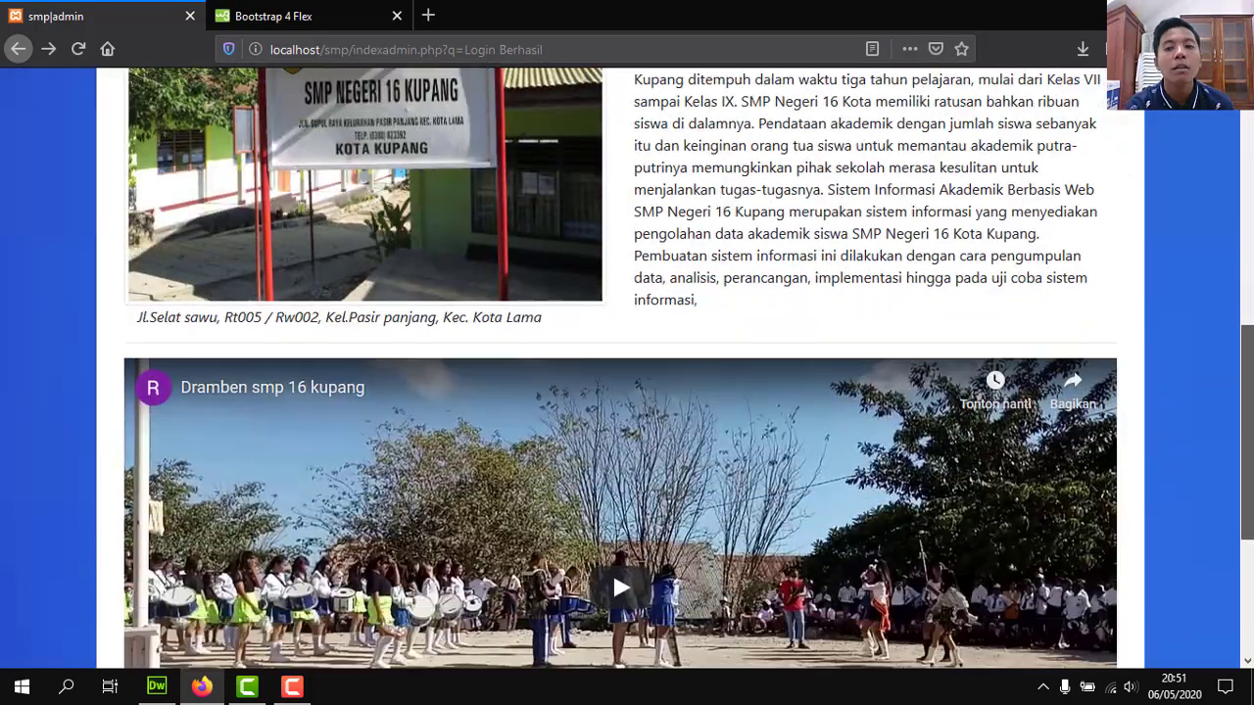
{"action": "scroll", "coordinate": [626, 368], "scroll_direction": "down", "scroll_amount": 2}
{"action": "scroll", "coordinate": [627, 368], "scroll_direction": "up", "scroll_amount": 8}
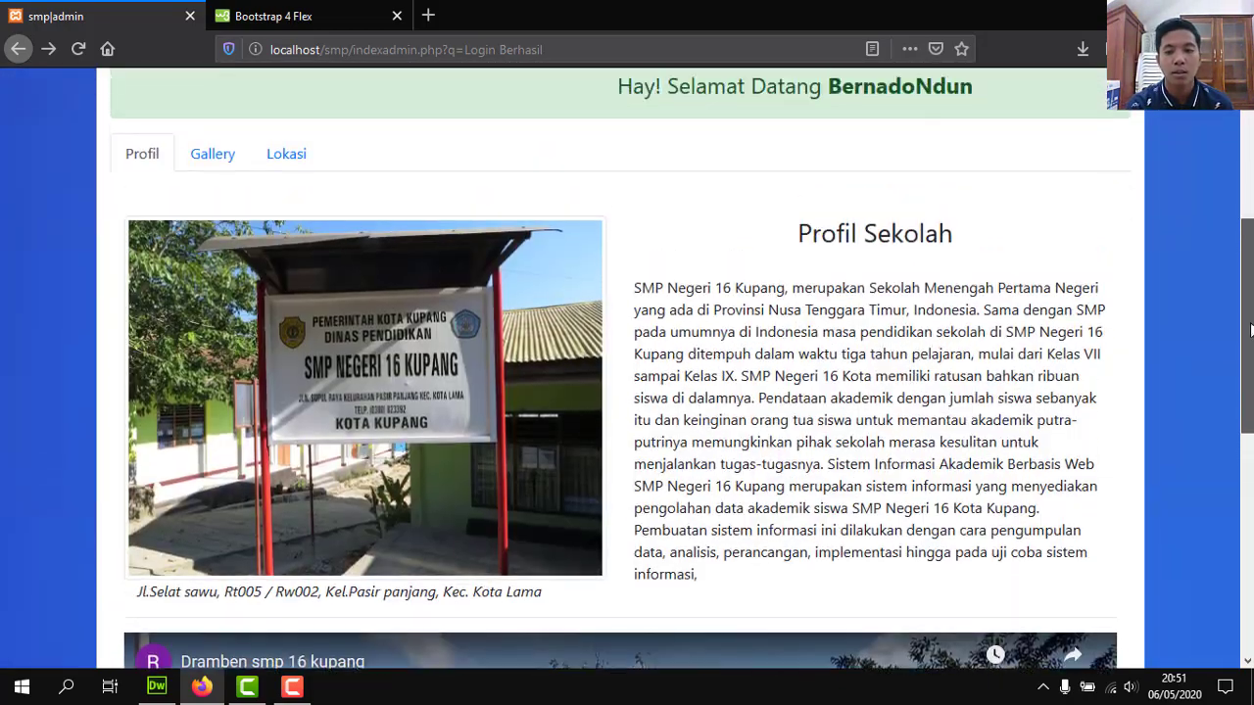
{"action": "scroll", "coordinate": [626, 368], "scroll_direction": "up", "scroll_amount": 1}
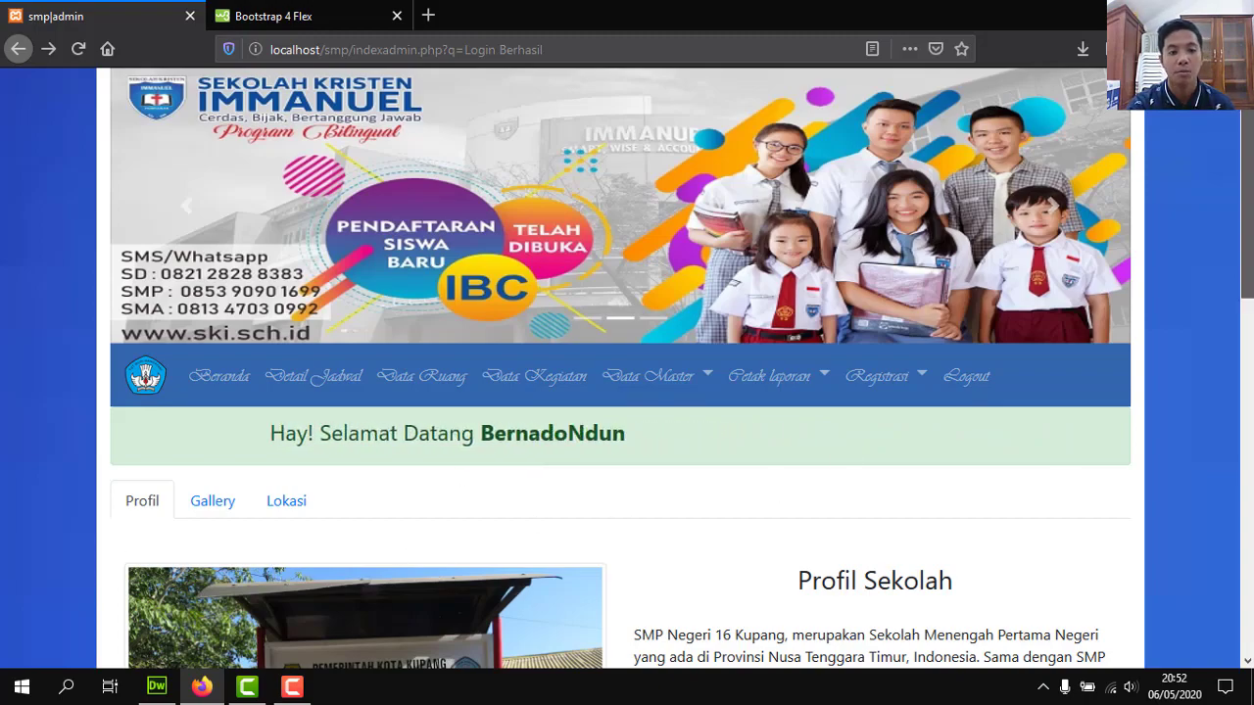
{"action": "scroll", "coordinate": [778, 492], "scroll_direction": "down", "scroll_amount": 6}
{"action": "left_click_drag", "start_coordinate": [1250, 465], "coordinate": [1244, 253]}
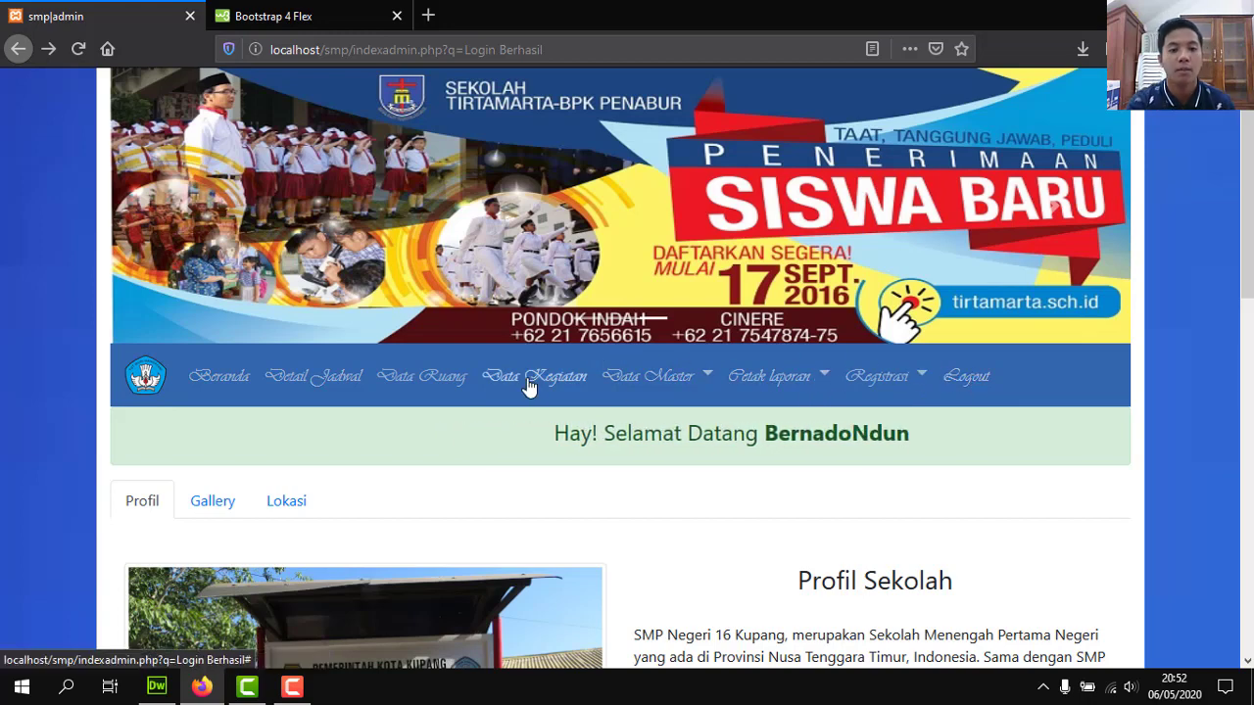
Show the school photo Gallery and briefly open the Data Master menu.
{"action": "left_click", "coordinate": [238, 511]}
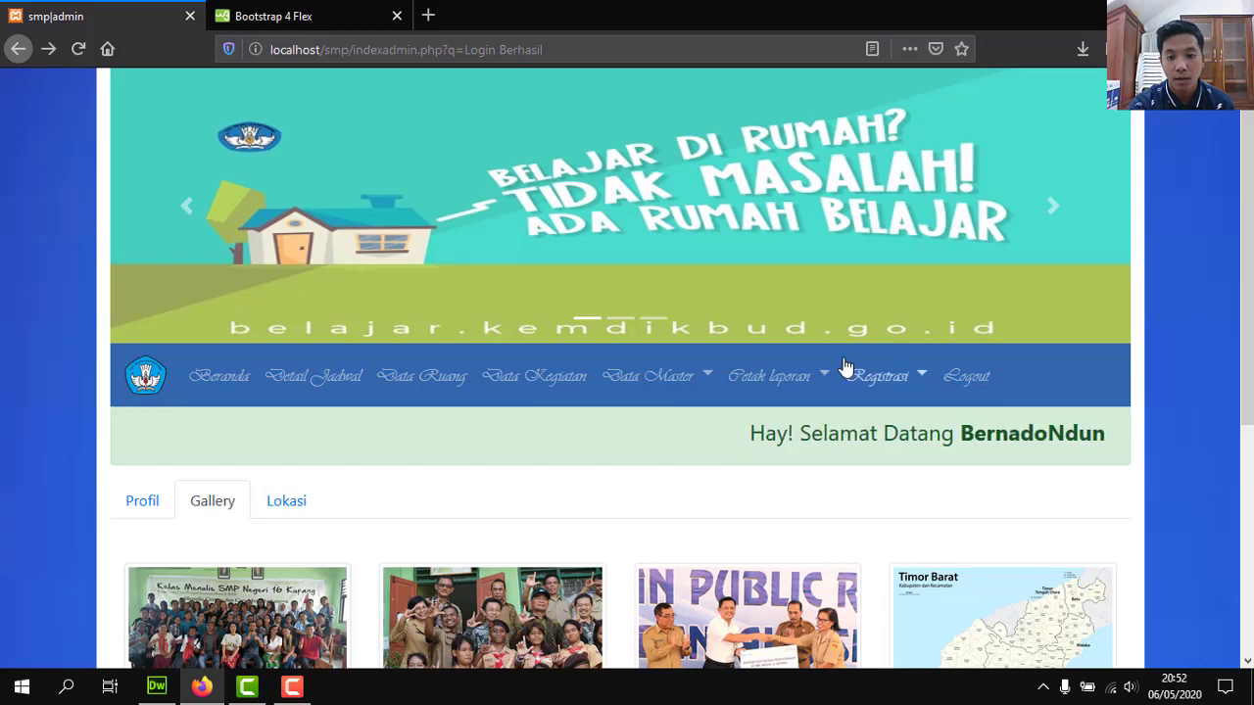
{"action": "left_click", "coordinate": [656, 396]}
{"action": "left_click", "coordinate": [656, 396]}
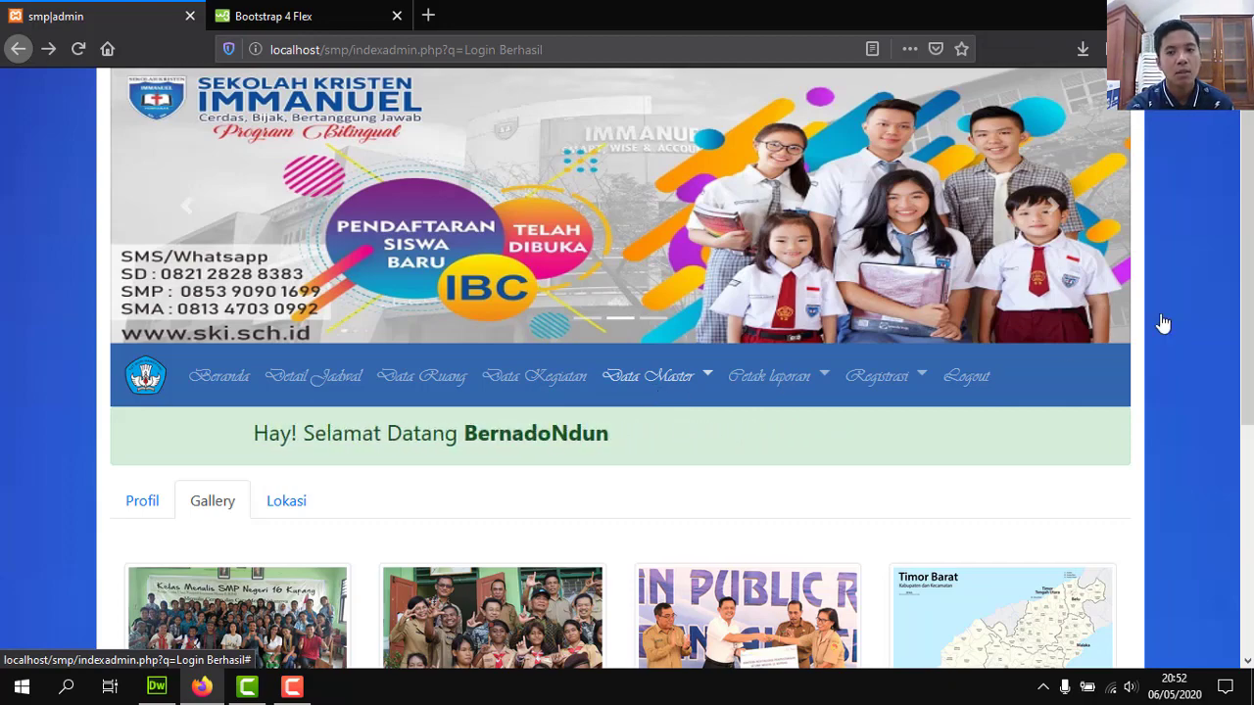
Scroll down and switch to the Lokasi tab's map of Pantai Pasir Panjang, Kupang.
{"action": "scroll", "coordinate": [1162, 323], "scroll_direction": "down", "scroll_amount": 3}
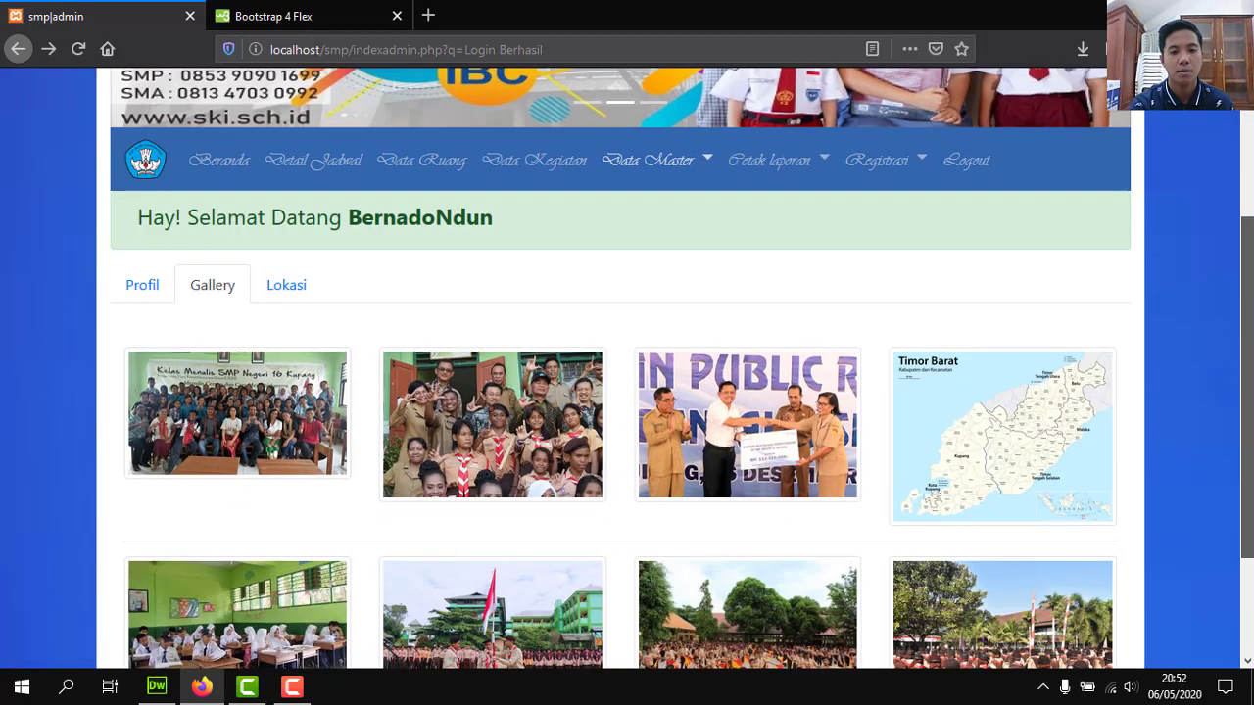
{"action": "scroll", "coordinate": [1238, 299], "scroll_direction": "down", "scroll_amount": 3}
{"action": "scroll", "coordinate": [1239, 299], "scroll_direction": "up", "scroll_amount": 4}
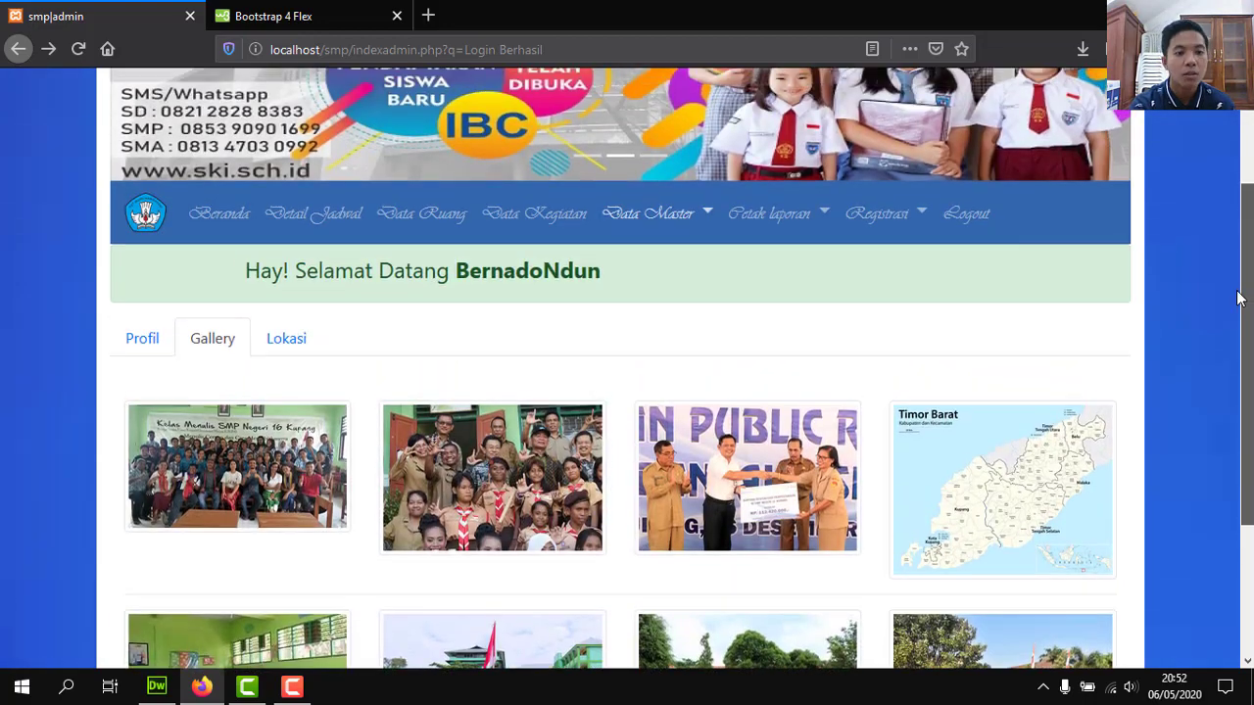
{"action": "left_click_drag", "start_coordinate": [1239, 294], "coordinate": [1251, 253]}
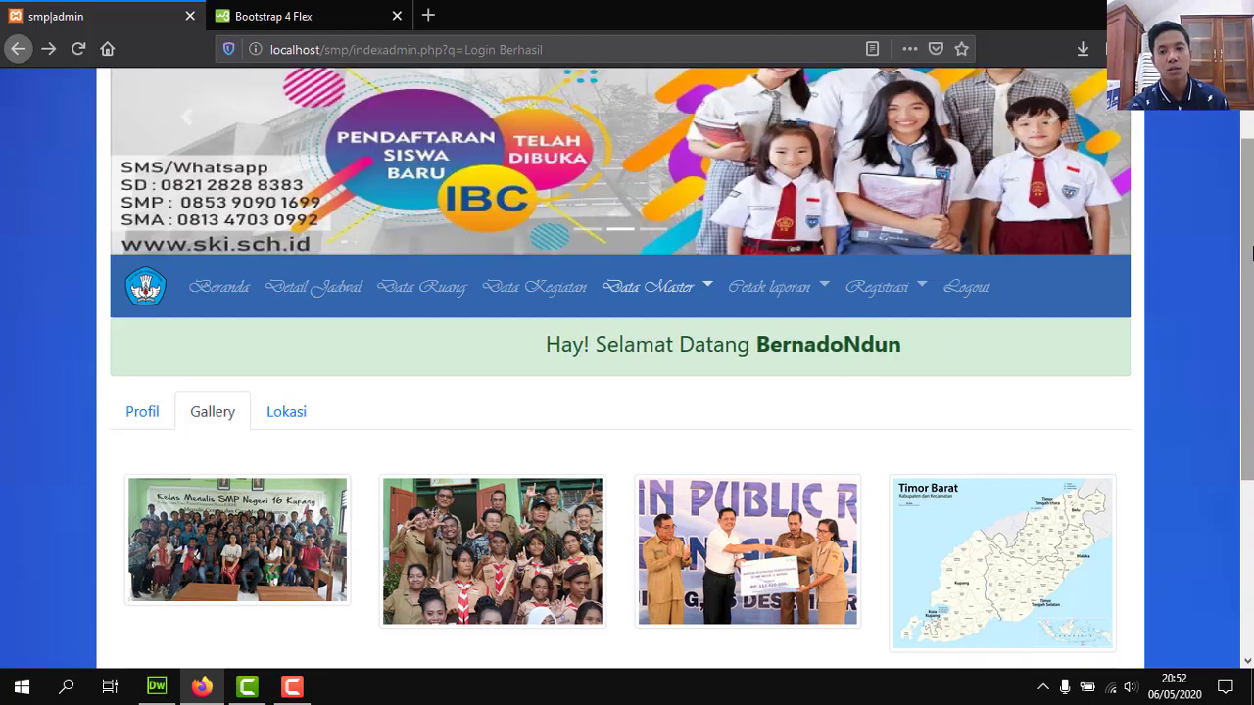
{"action": "left_click_drag", "start_coordinate": [1251, 253], "coordinate": [1252, 329]}
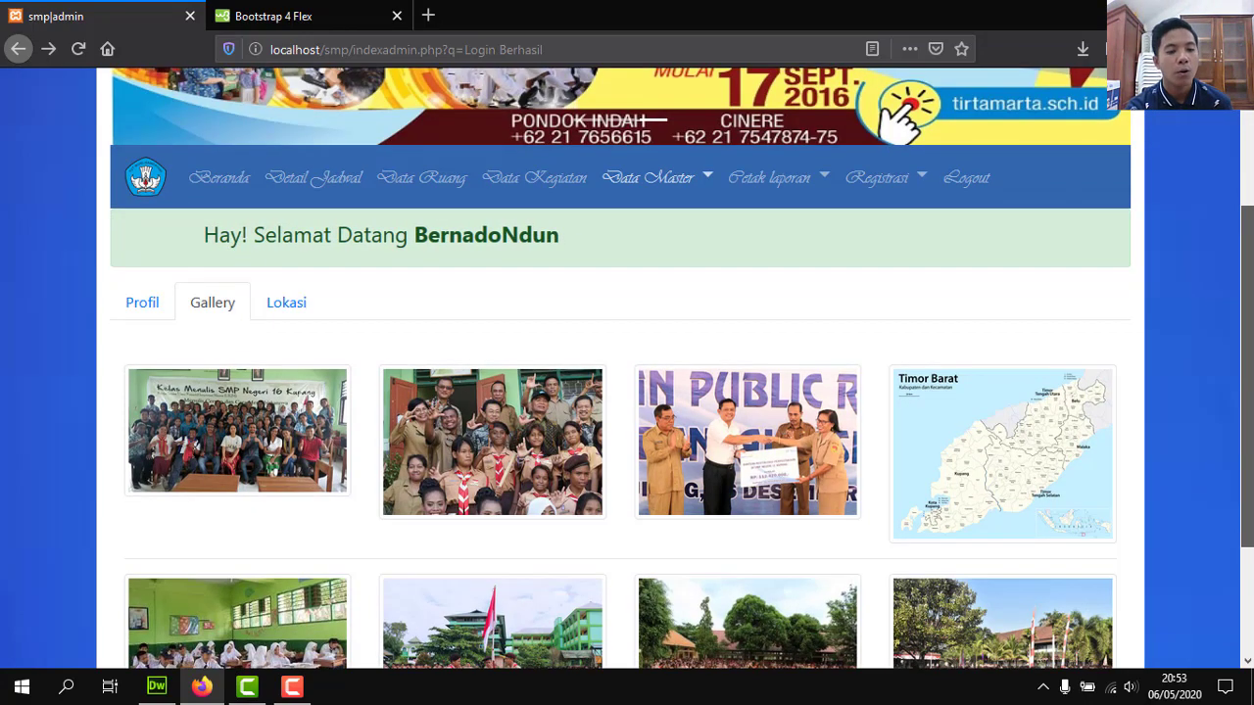
{"action": "left_click_drag", "start_coordinate": [1252, 329], "coordinate": [1223, 305]}
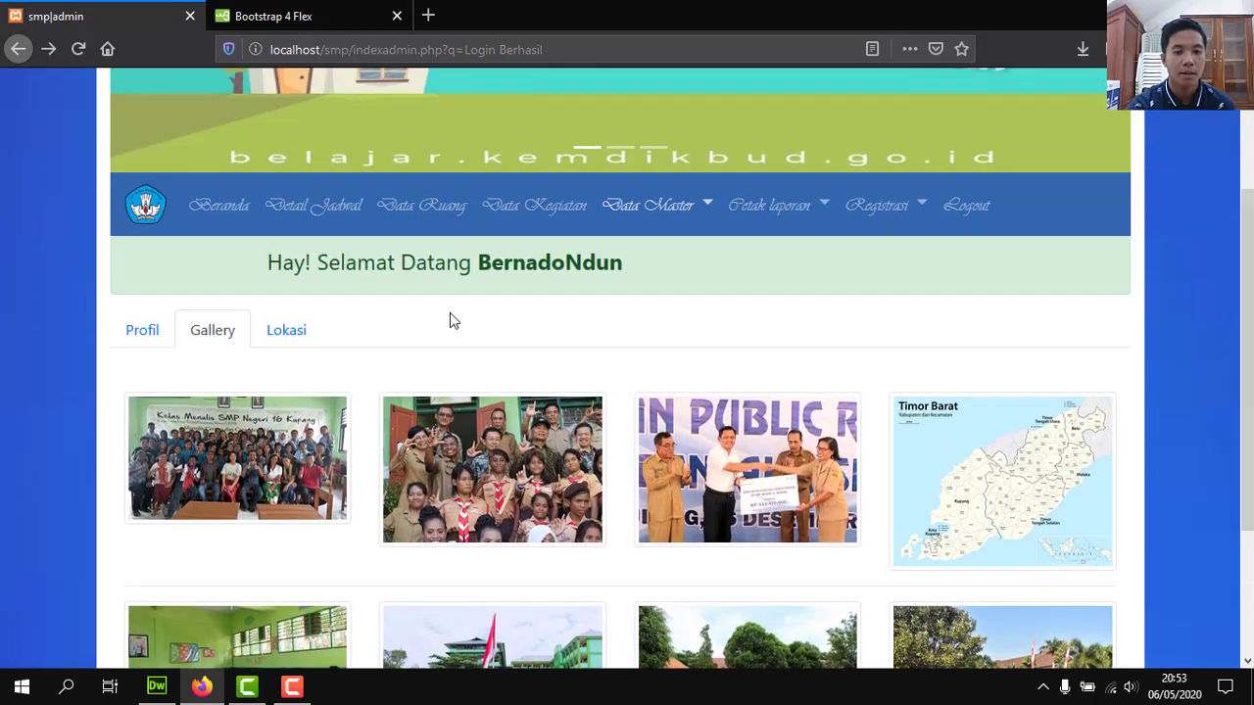
{"action": "left_click", "coordinate": [286, 331]}
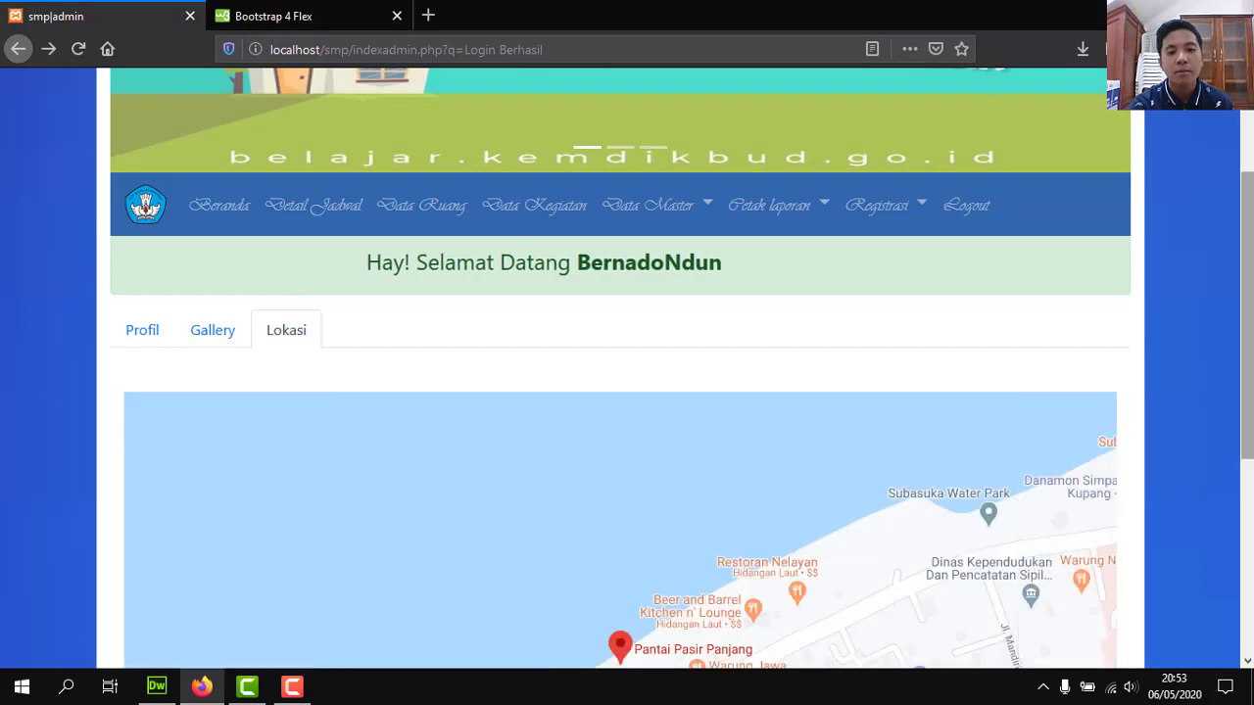
Switch the embedded map to satellite view and pan along the Pantai Pasir Panjang coastline.
{"action": "scroll", "coordinate": [620, 368], "scroll_direction": "down", "scroll_amount": 4}
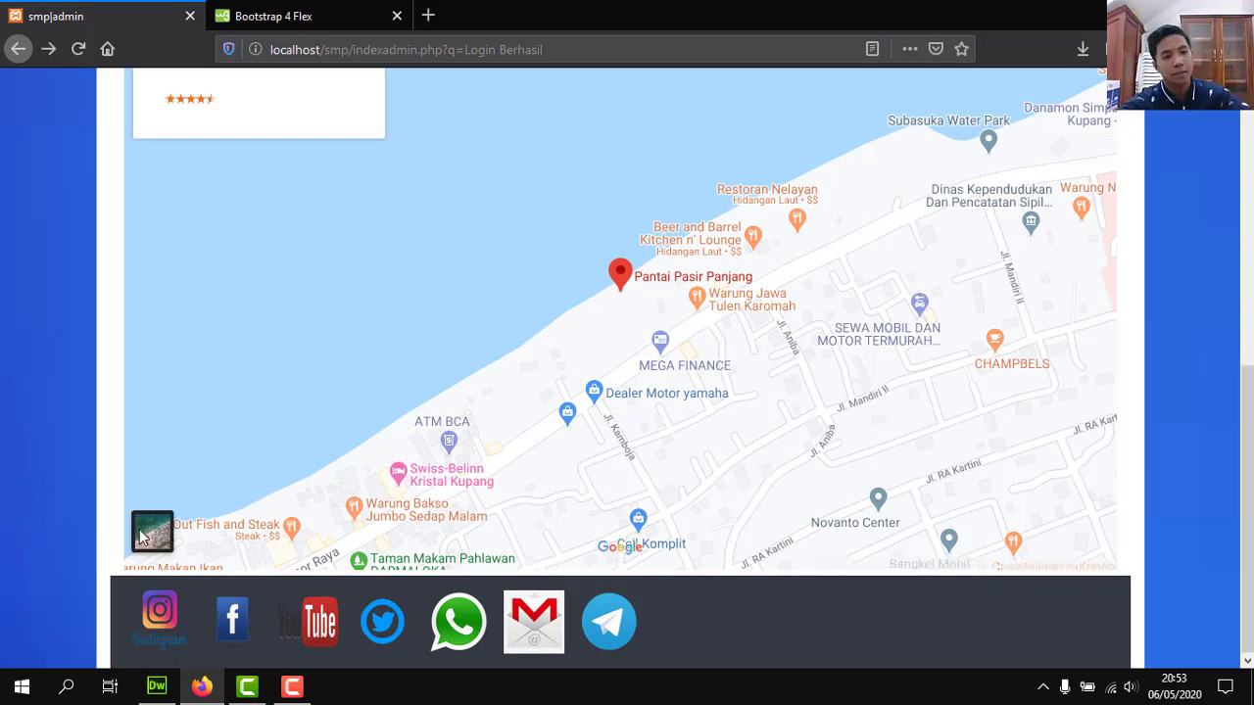
{"action": "left_click", "coordinate": [147, 534]}
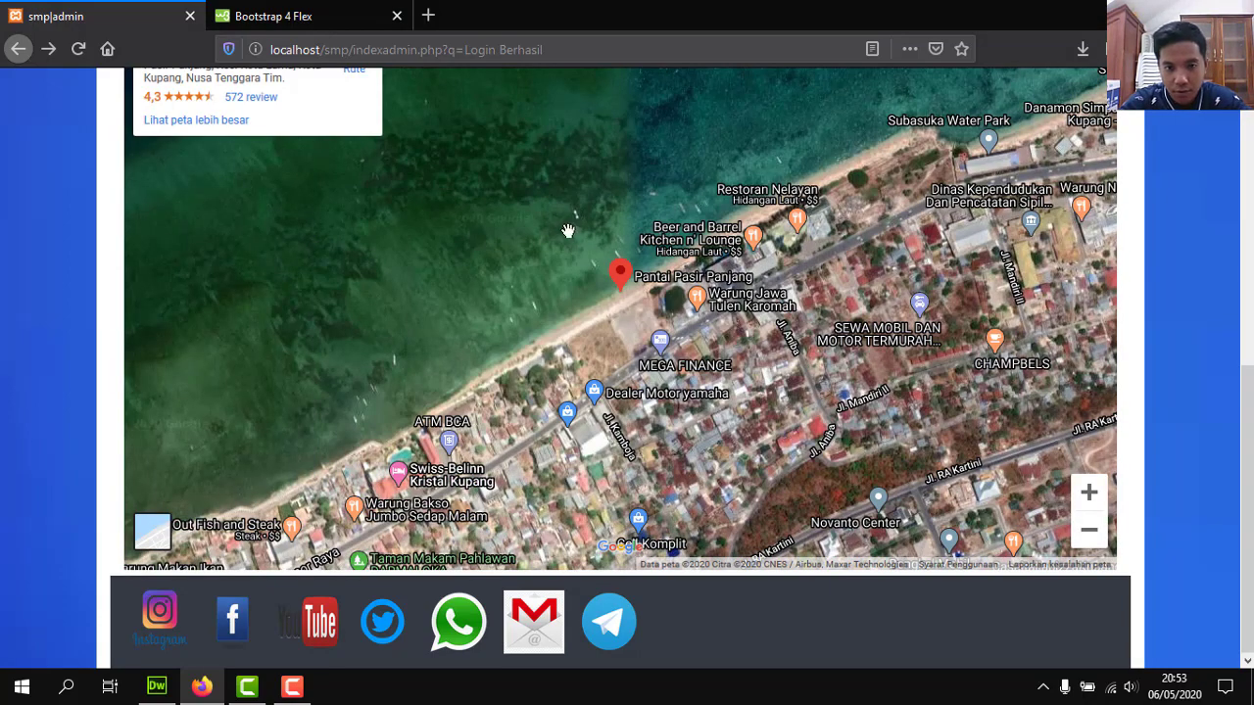
{"action": "left_click_drag", "start_coordinate": [696, 321], "coordinate": [568, 232]}
{"action": "left_click_drag", "start_coordinate": [507, 452], "coordinate": [364, 552]}
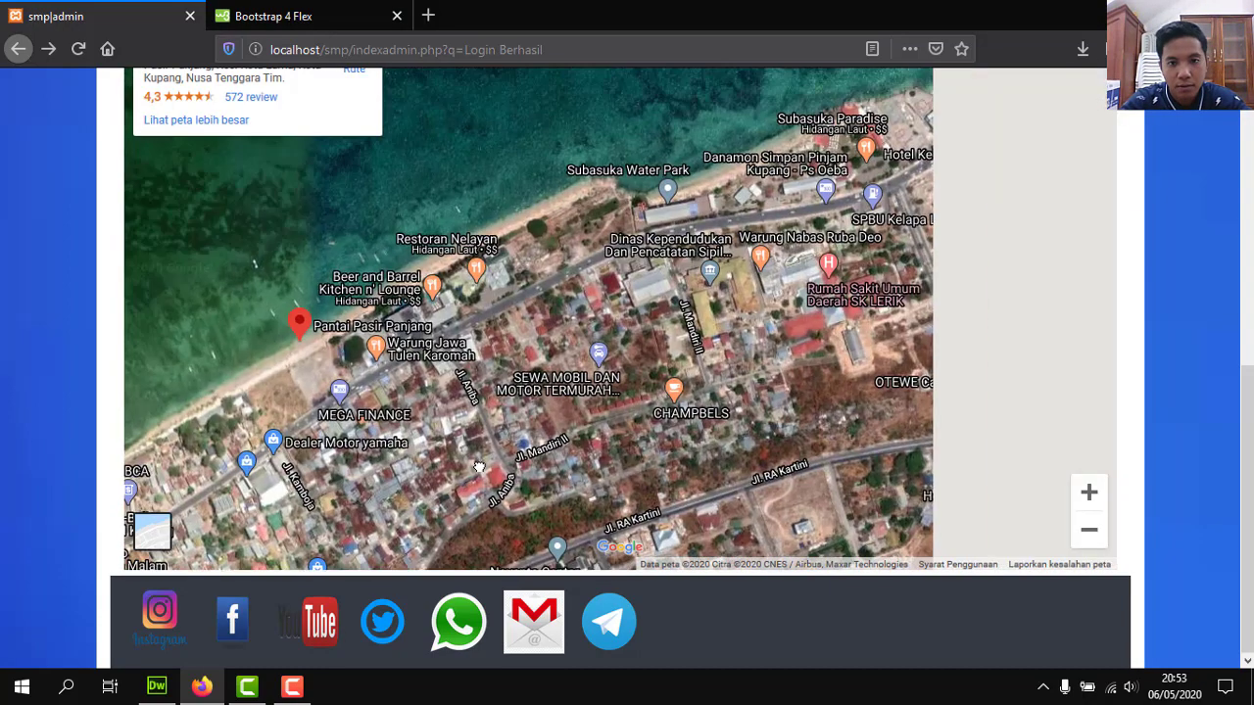
{"action": "left_click_drag", "start_coordinate": [573, 483], "coordinate": [364, 515]}
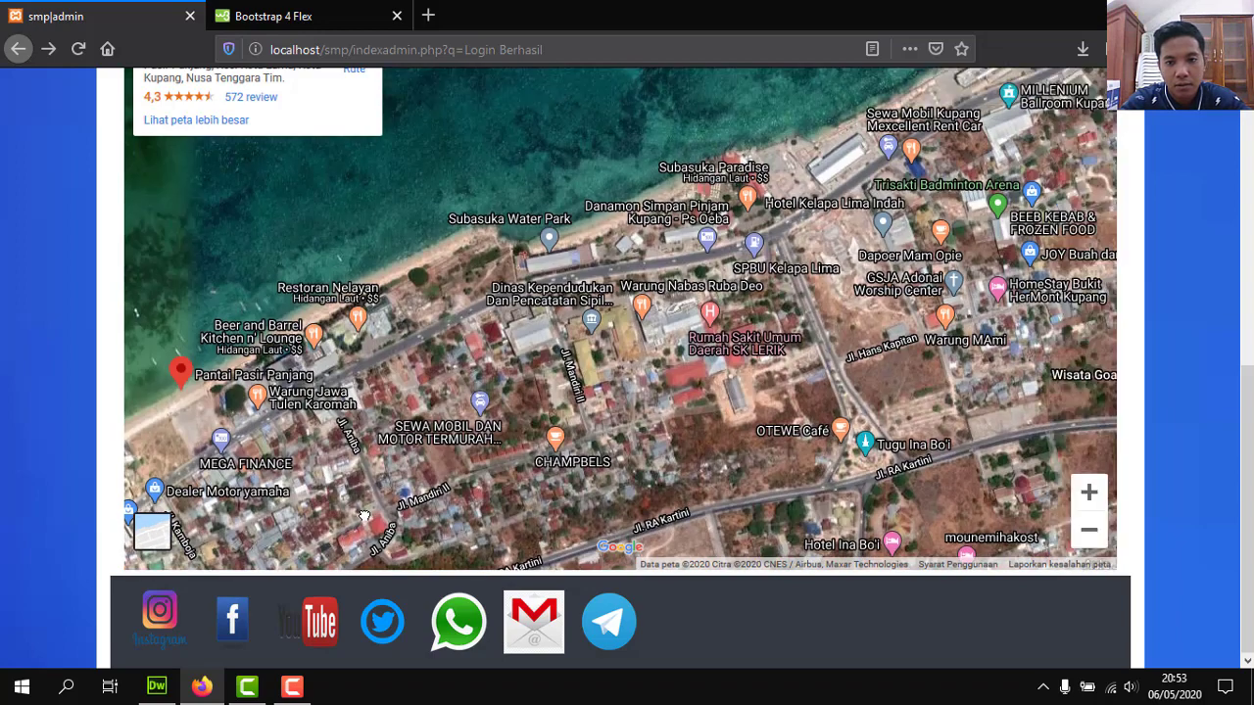
Zoom the satellite map in two levels, then back out to the coastline.
{"action": "left_click", "coordinate": [1089, 492]}
{"action": "left_click", "coordinate": [1089, 492]}
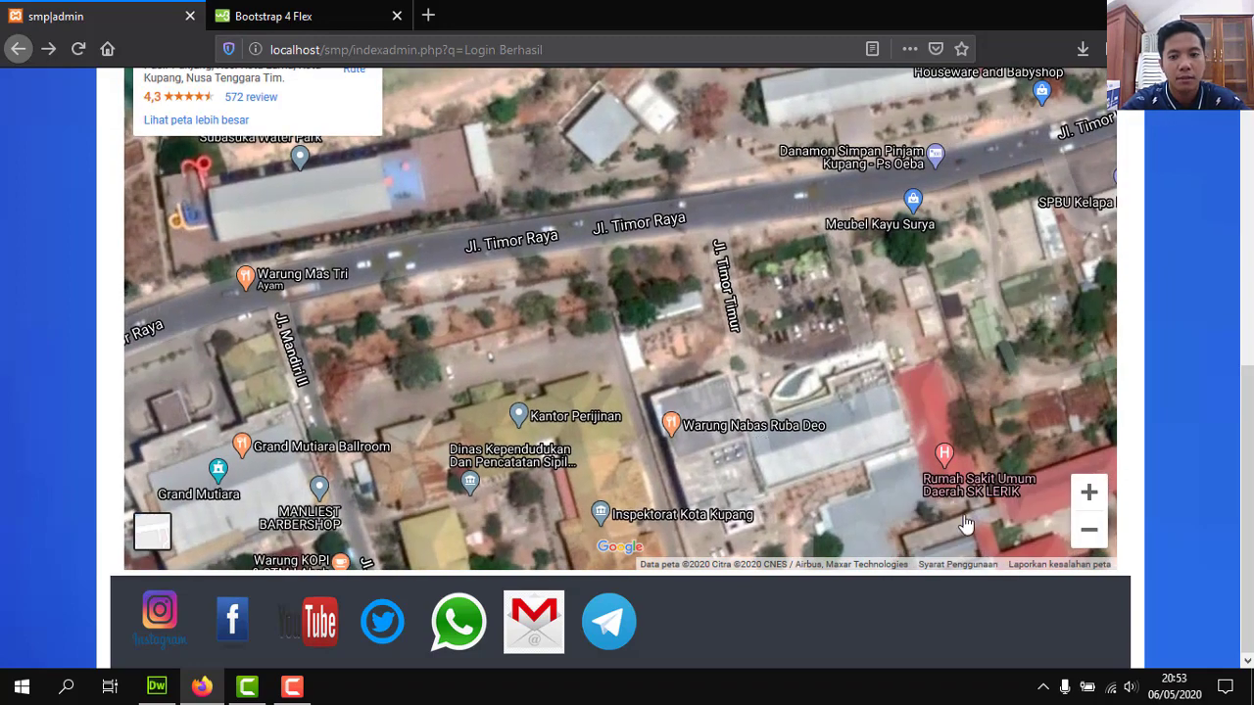
{"action": "double_click", "coordinate": [1089, 534]}
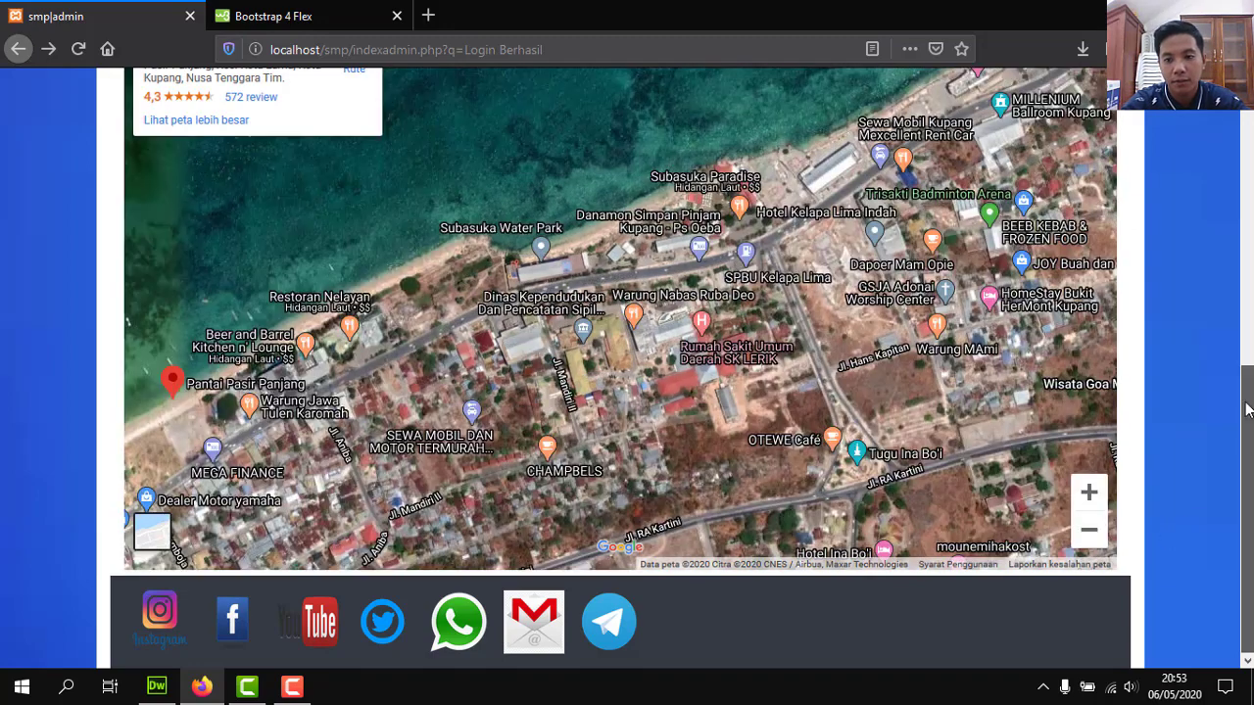
{"action": "left_click_drag", "start_coordinate": [1249, 409], "coordinate": [1209, 245]}
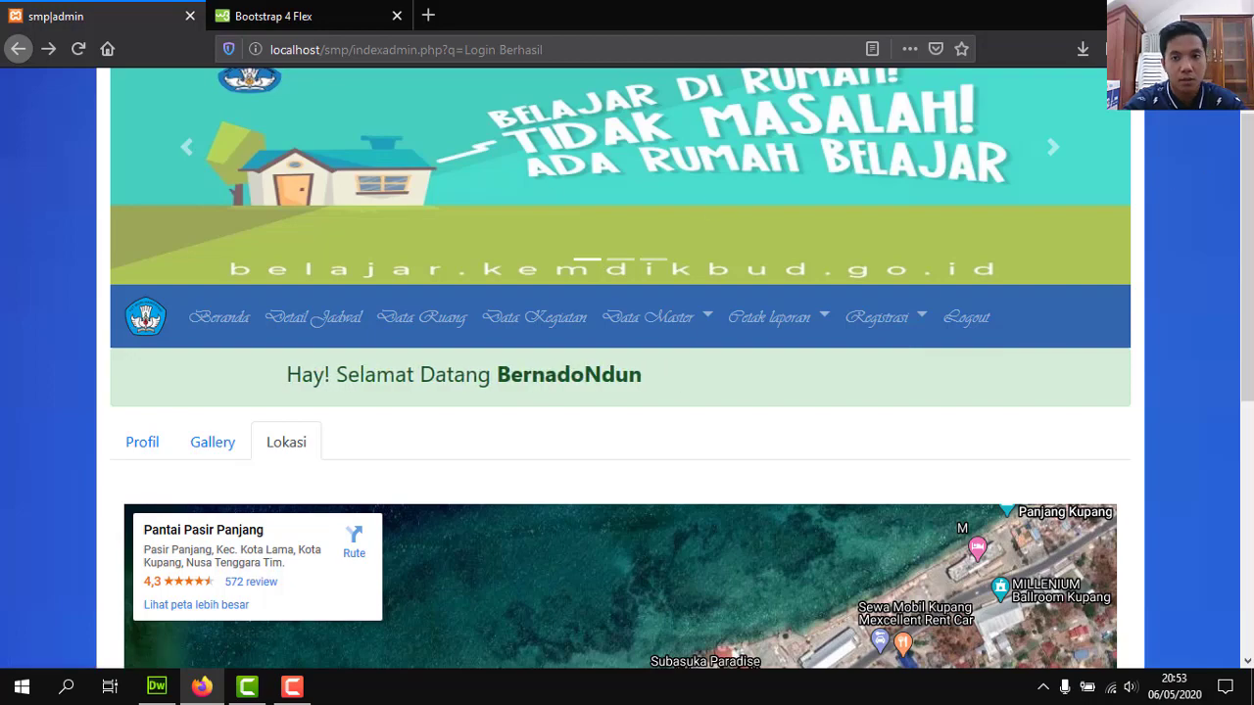
{"action": "scroll", "coordinate": [985, 170], "scroll_direction": "down", "scroll_amount": 5}
{"action": "scroll", "coordinate": [1225, 257], "scroll_direction": "up", "scroll_amount": 4}
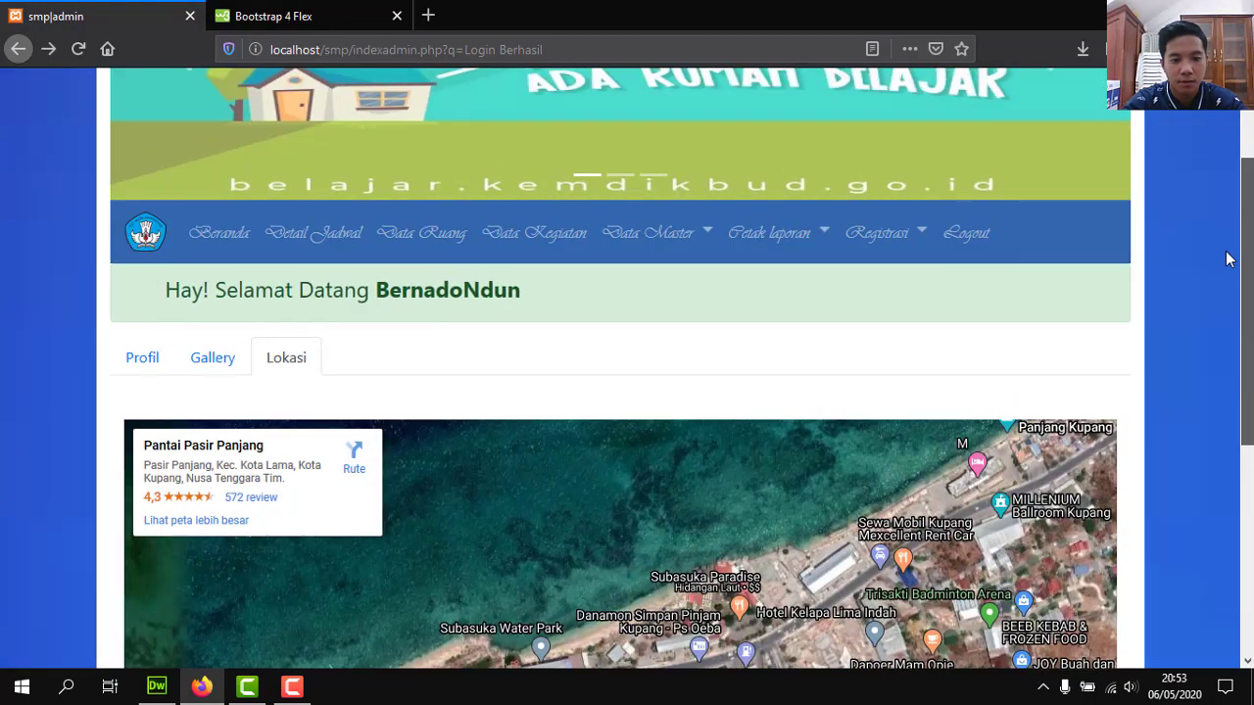
Open Data Master > Data Jadwal, show the first row's edit/delete options, then switch to Dreamweaver.
{"action": "left_click", "coordinate": [670, 242]}
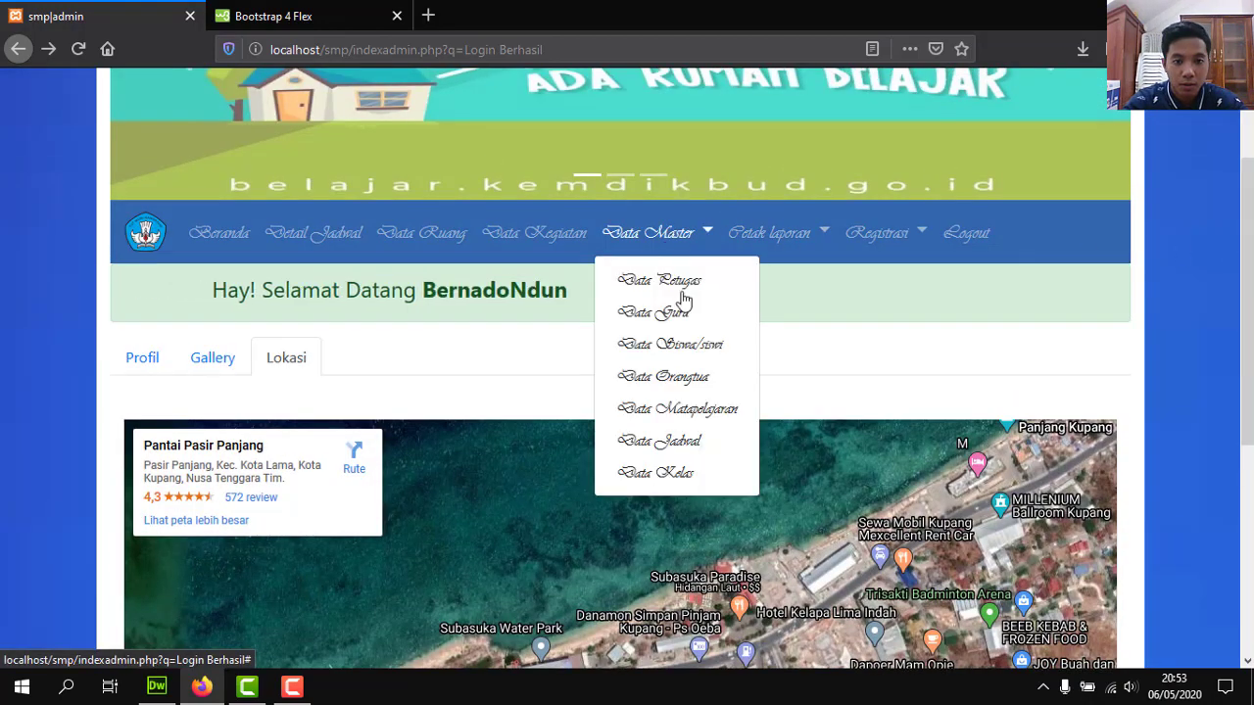
{"action": "left_click", "coordinate": [681, 442]}
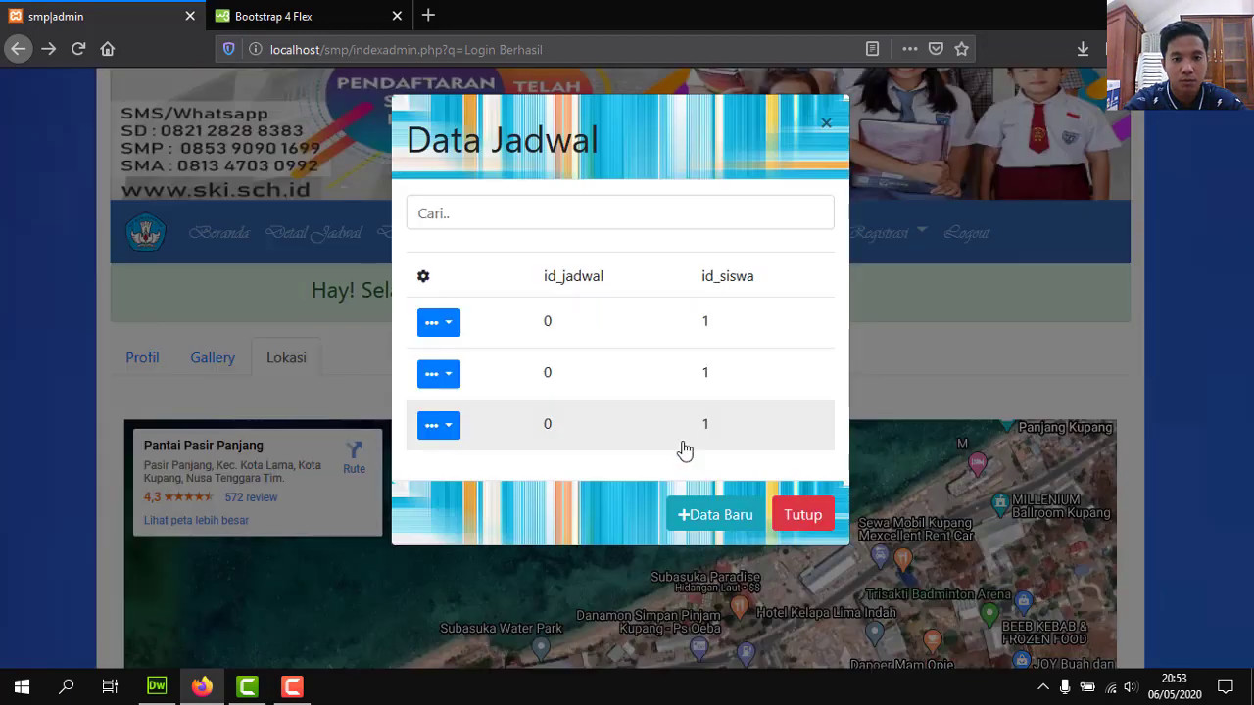
{"action": "left_click", "coordinate": [442, 323]}
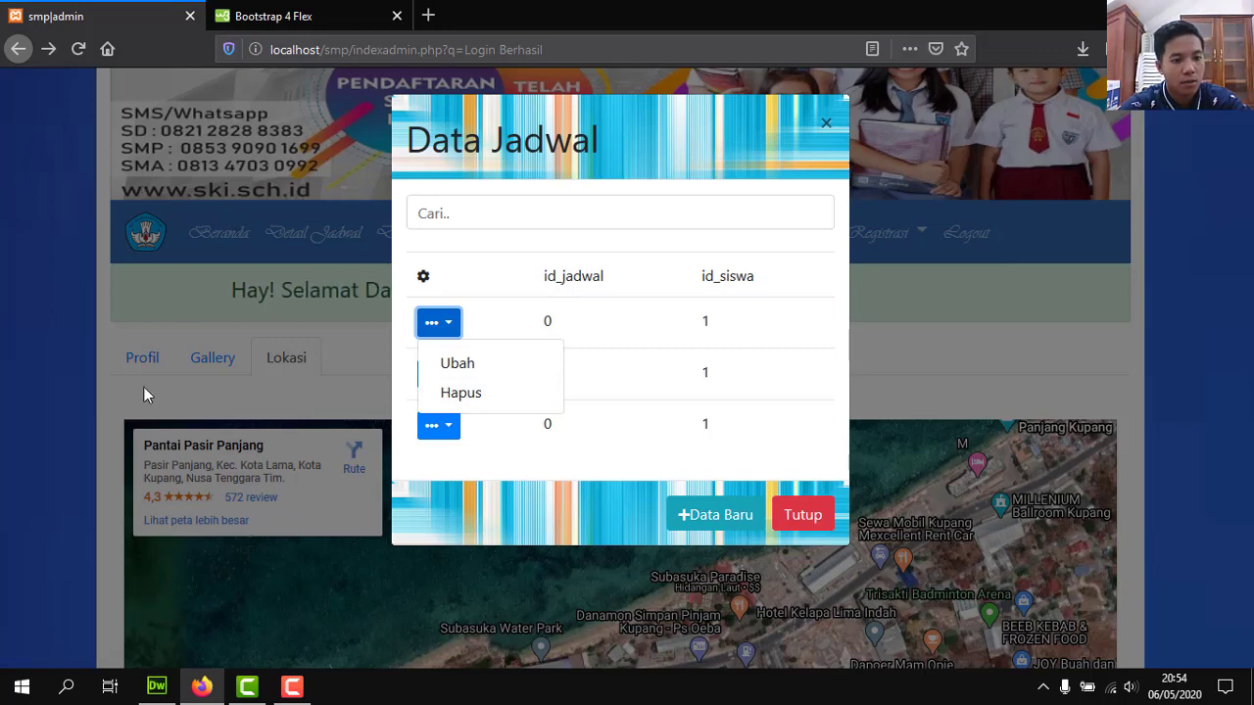
{"action": "left_click", "coordinate": [154, 689]}
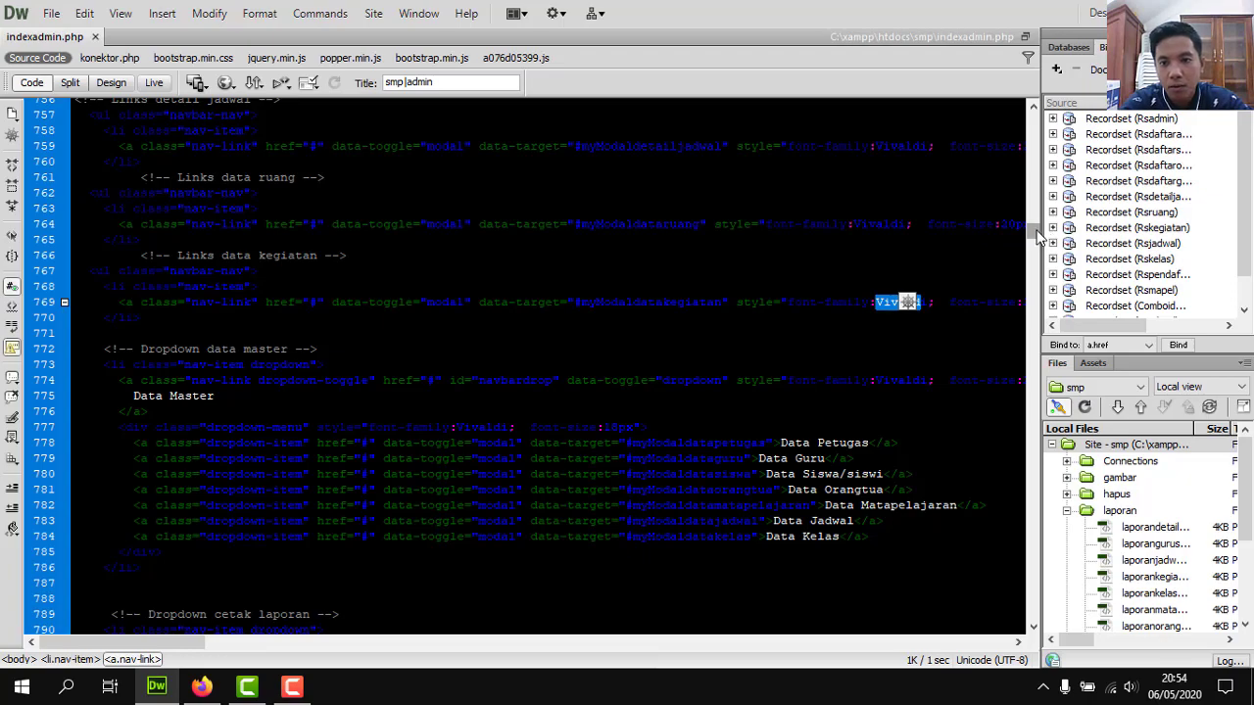
Select the Font Awesome script tag near line 709, deselect it, and return to Firefox.
{"action": "mouse_move", "coordinate": [1037, 237]}
{"action": "left_mouse_down"}
{"action": "mouse_move", "coordinate": [1034, 124]}
{"action": "mouse_move", "coordinate": [1030, 221]}
{"action": "left_mouse_up"}
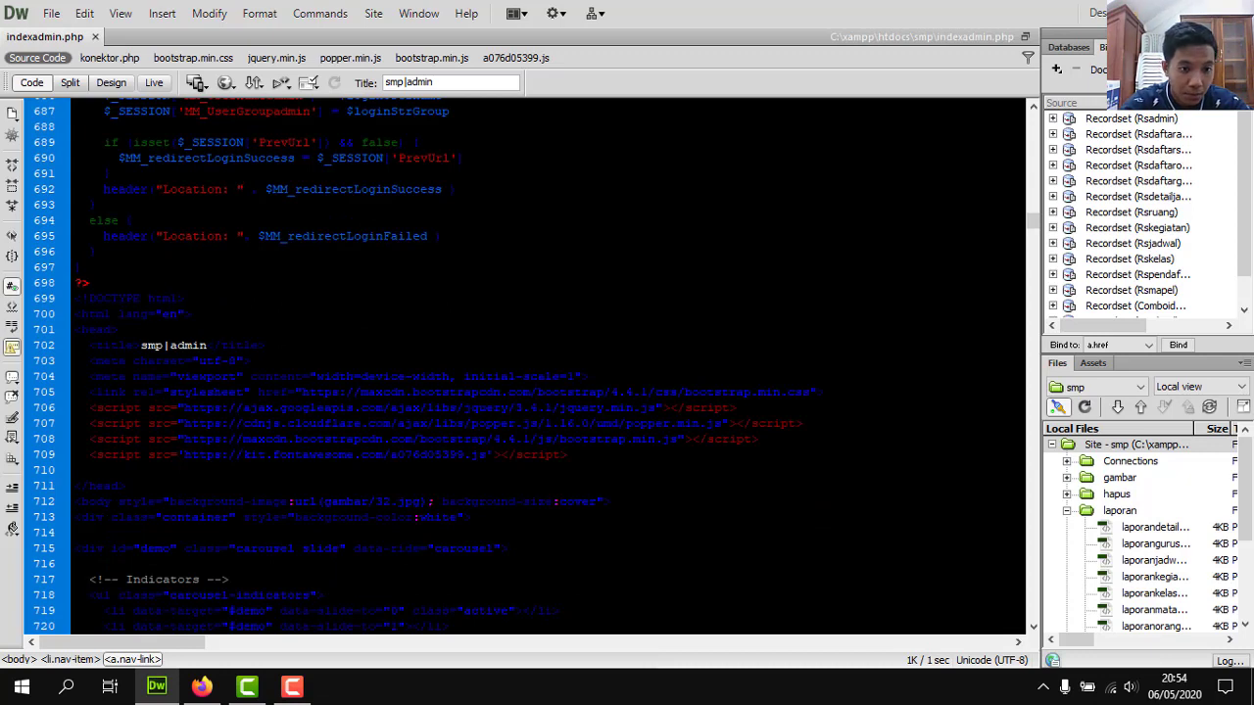
{"action": "left_click_drag", "start_coordinate": [471, 454], "coordinate": [568, 455]}
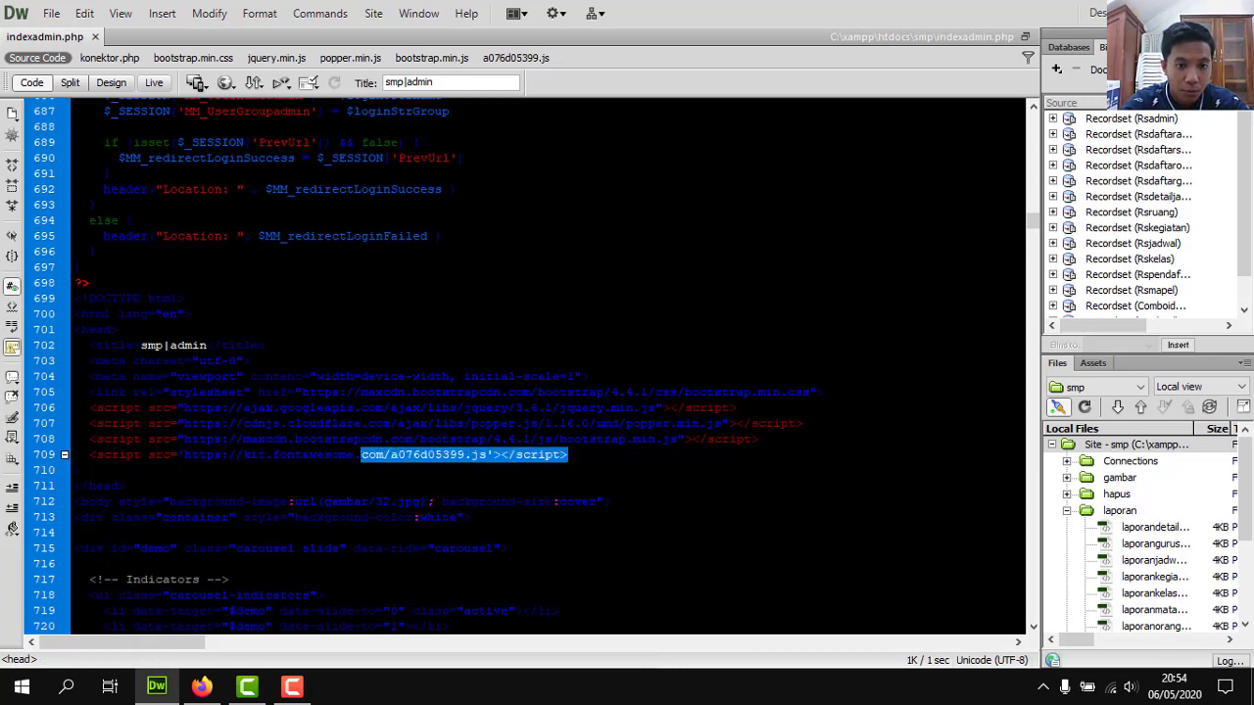
{"action": "left_click_drag", "start_coordinate": [360, 454], "coordinate": [84, 455]}
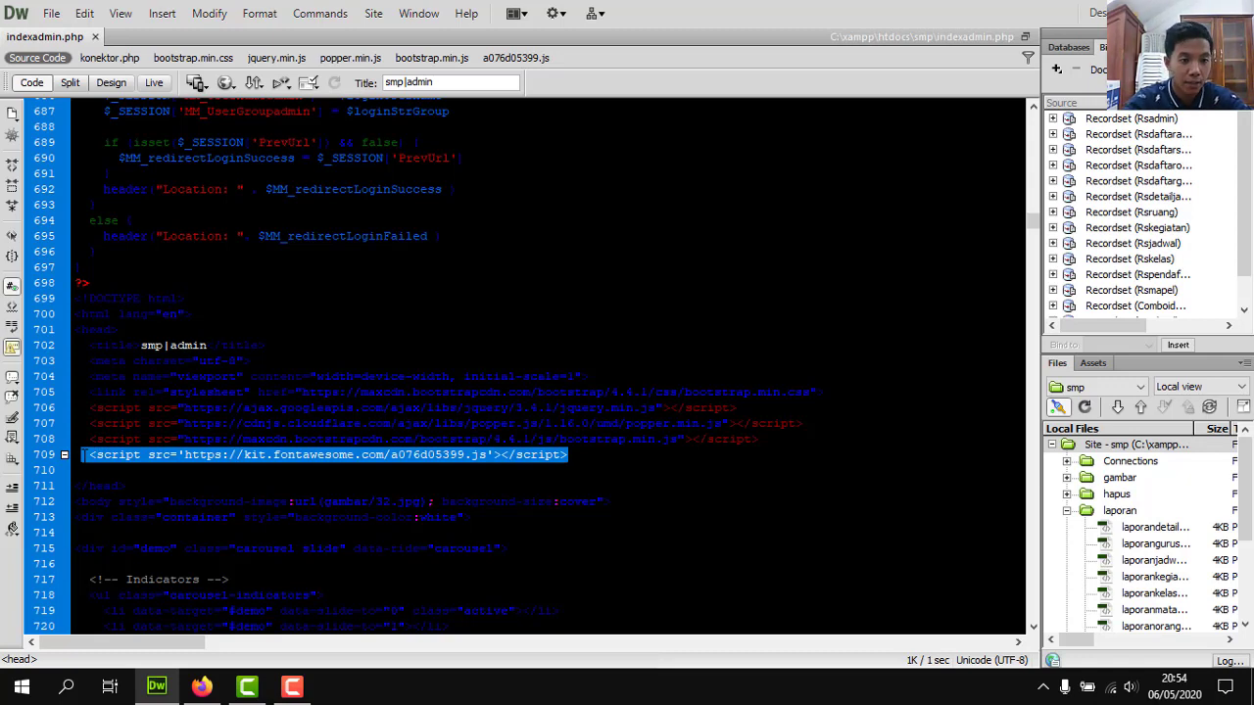
{"action": "left_click", "coordinate": [631, 455]}
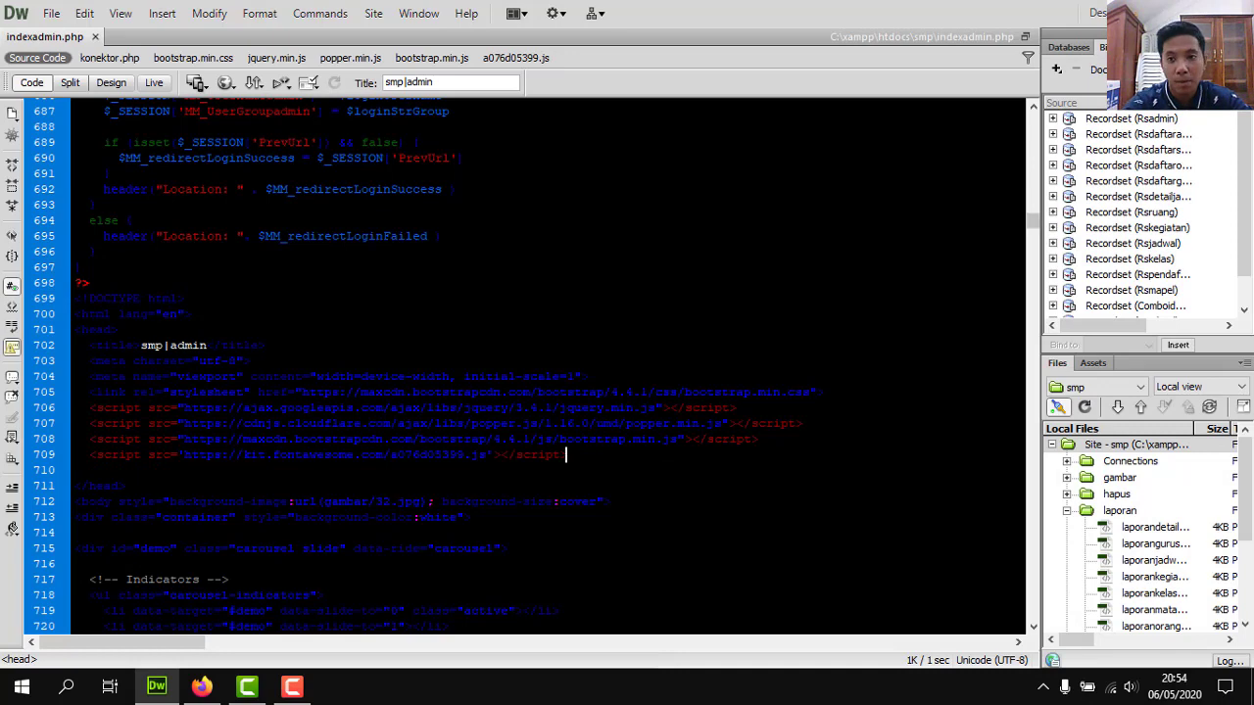
{"action": "key", "text": "alt+Tab"}
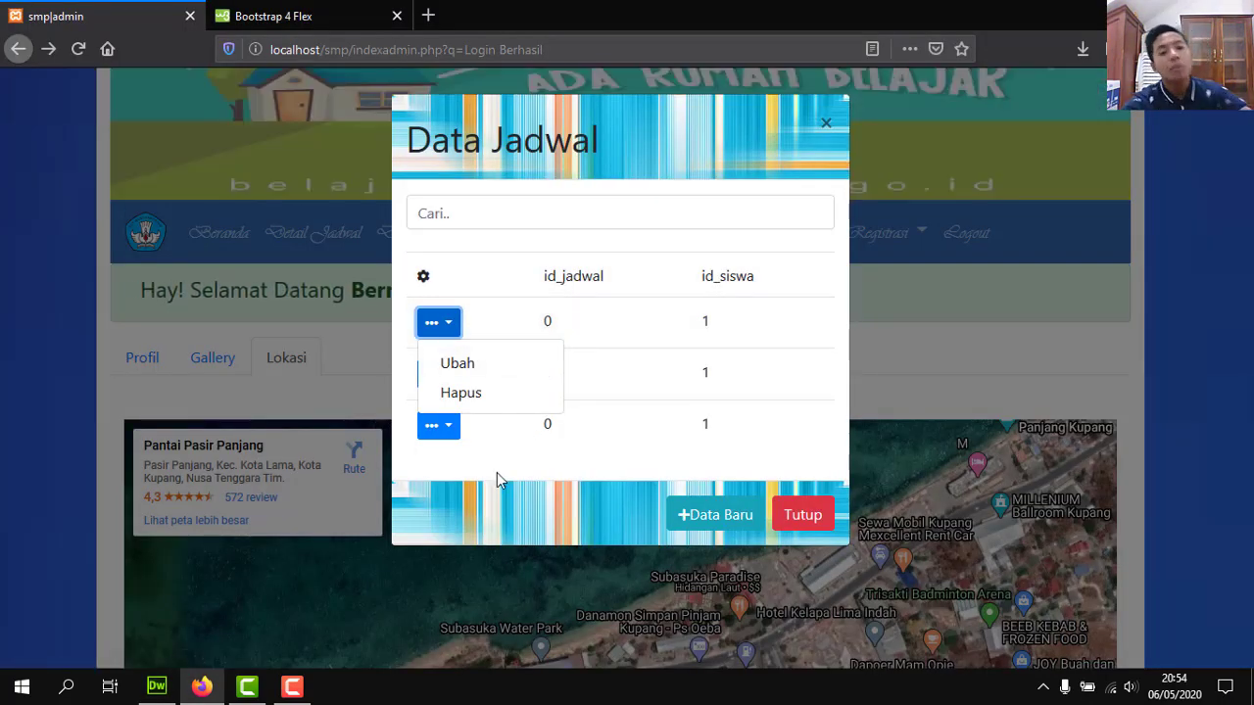
Open the Ubah form for the first schedule record, then close it unsaved with the list.
{"action": "left_click", "coordinate": [496, 472]}
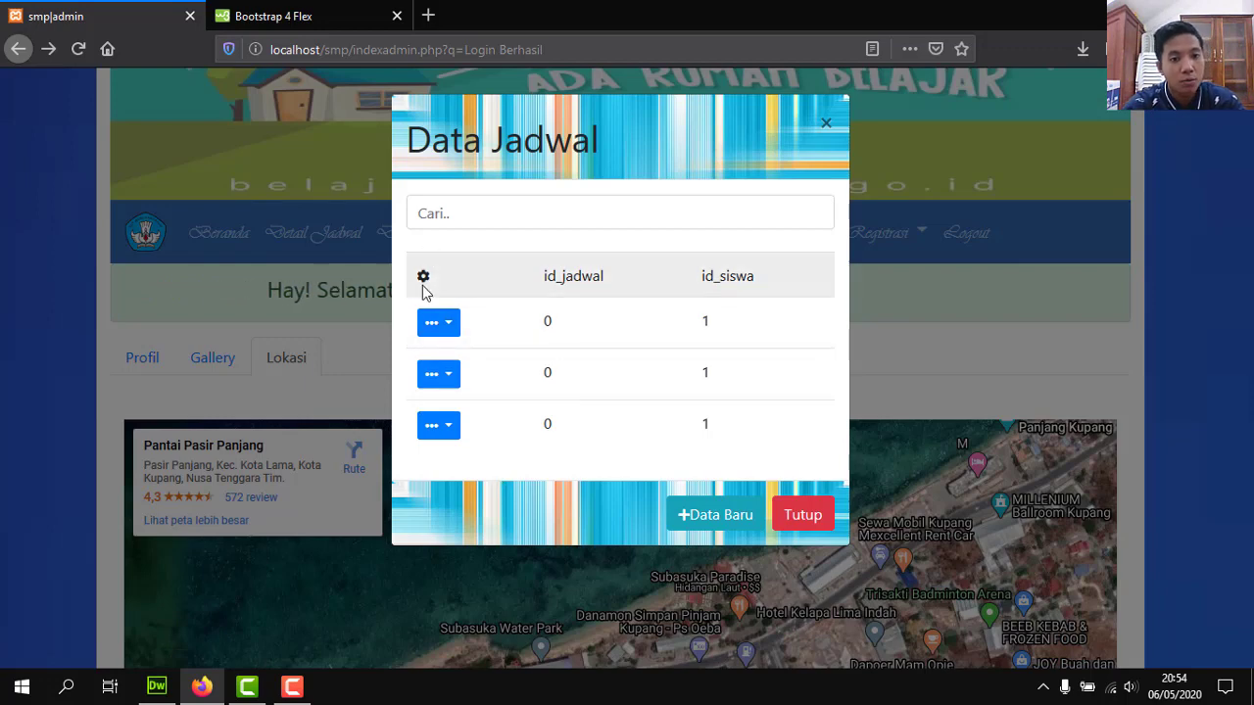
{"action": "left_click", "coordinate": [439, 325]}
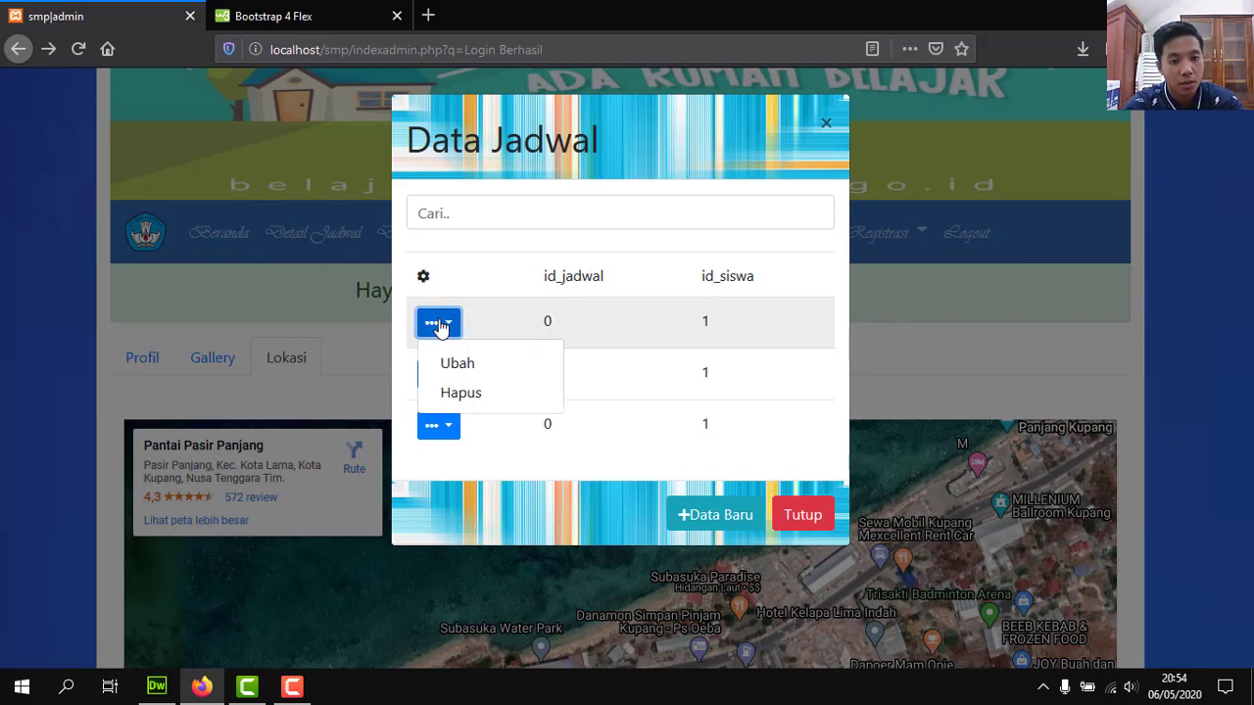
{"action": "left_click", "coordinate": [458, 368]}
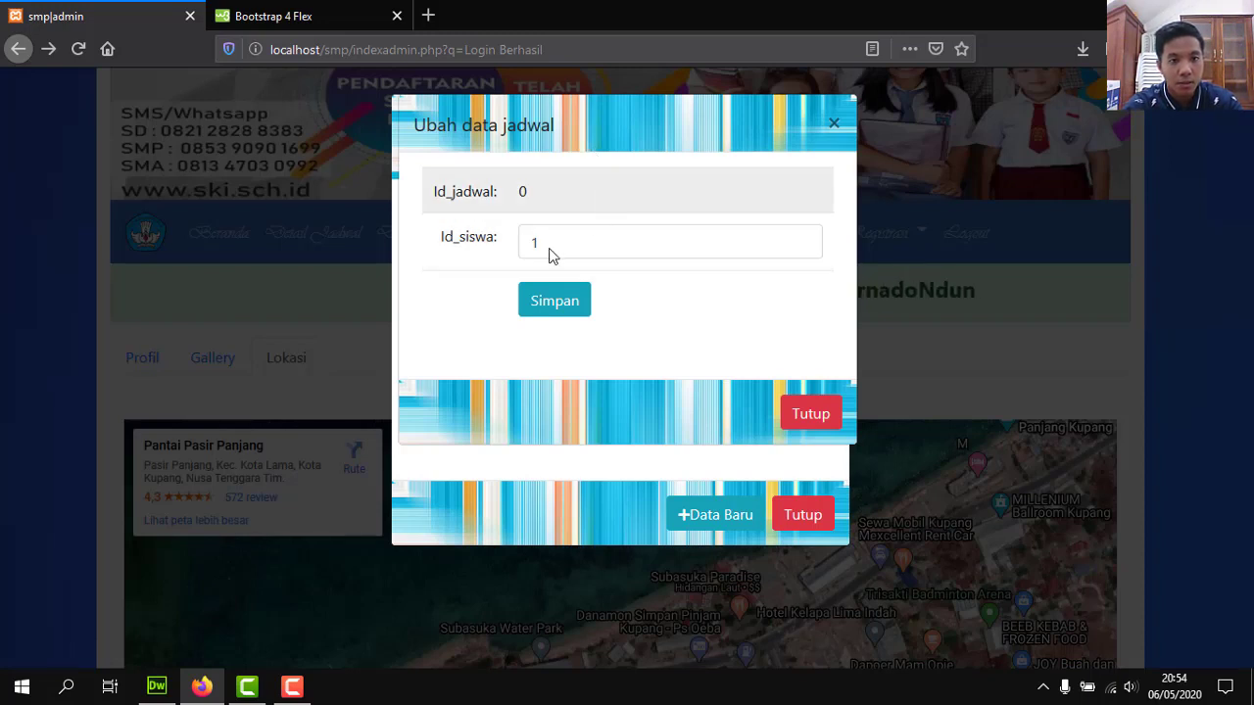
{"action": "left_click", "coordinate": [797, 432]}
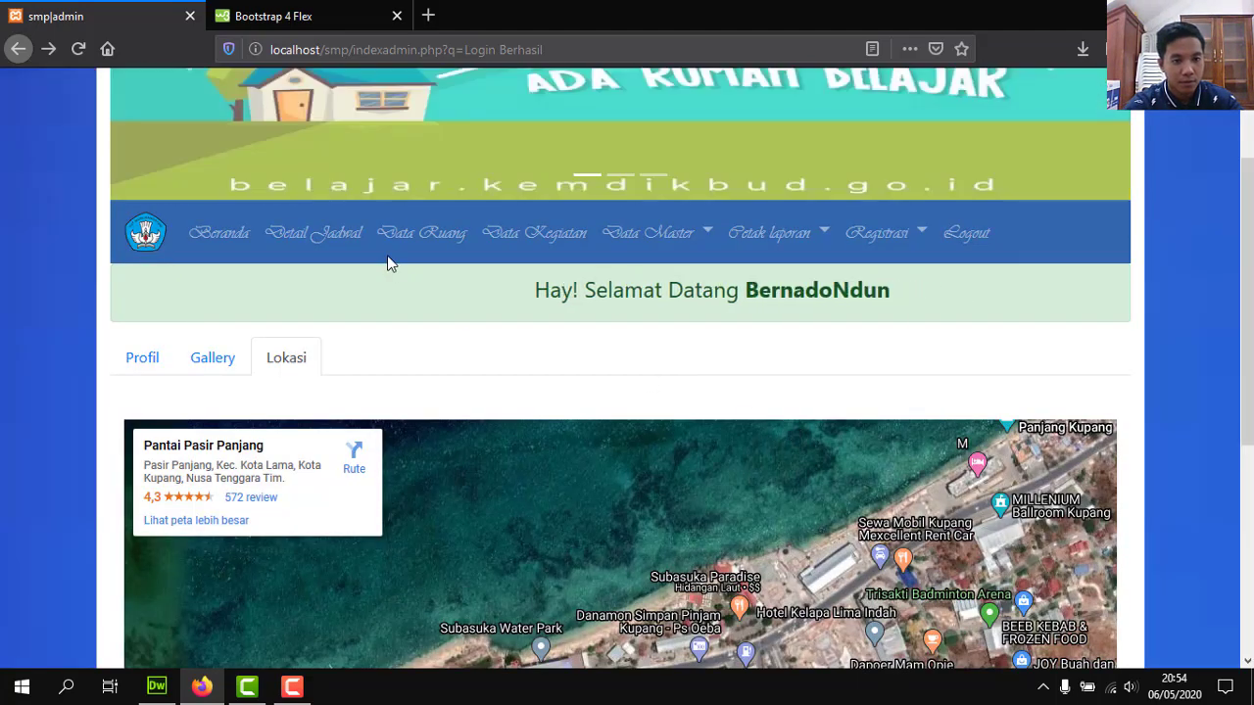
Look at the class and subject data print options under Cetak laporan, closing each.
{"action": "left_click", "coordinate": [755, 235]}
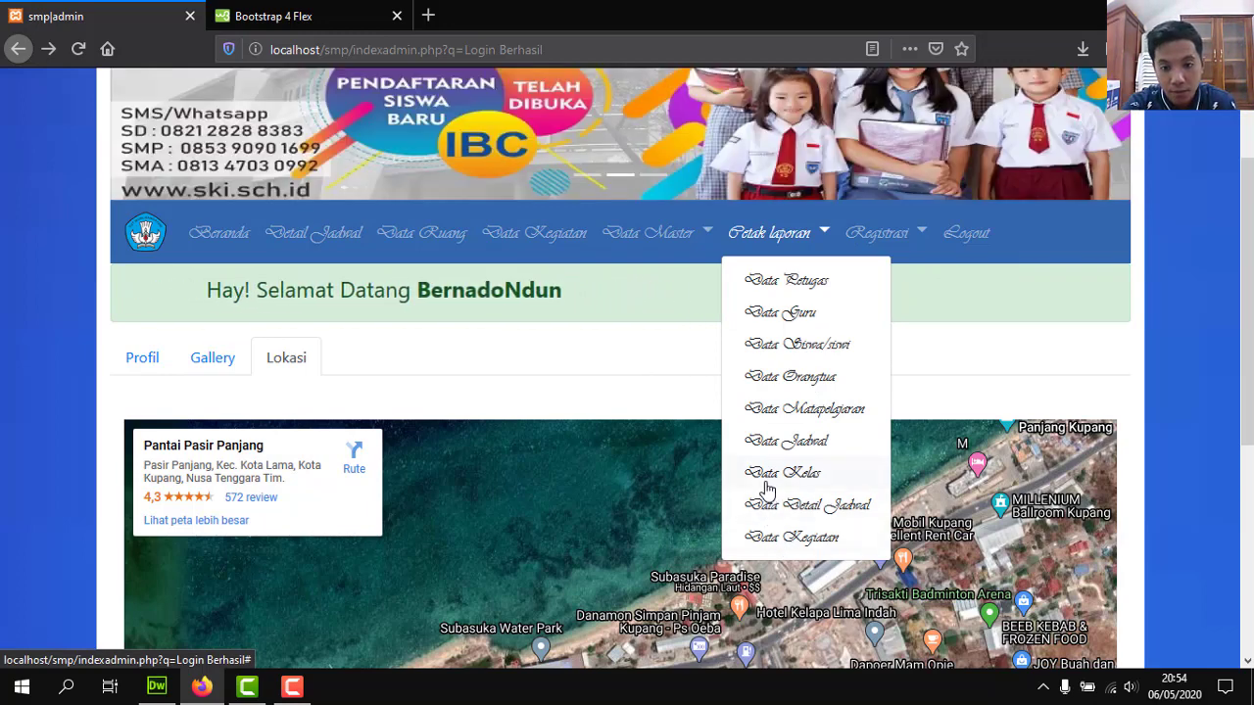
{"action": "left_click", "coordinate": [767, 489]}
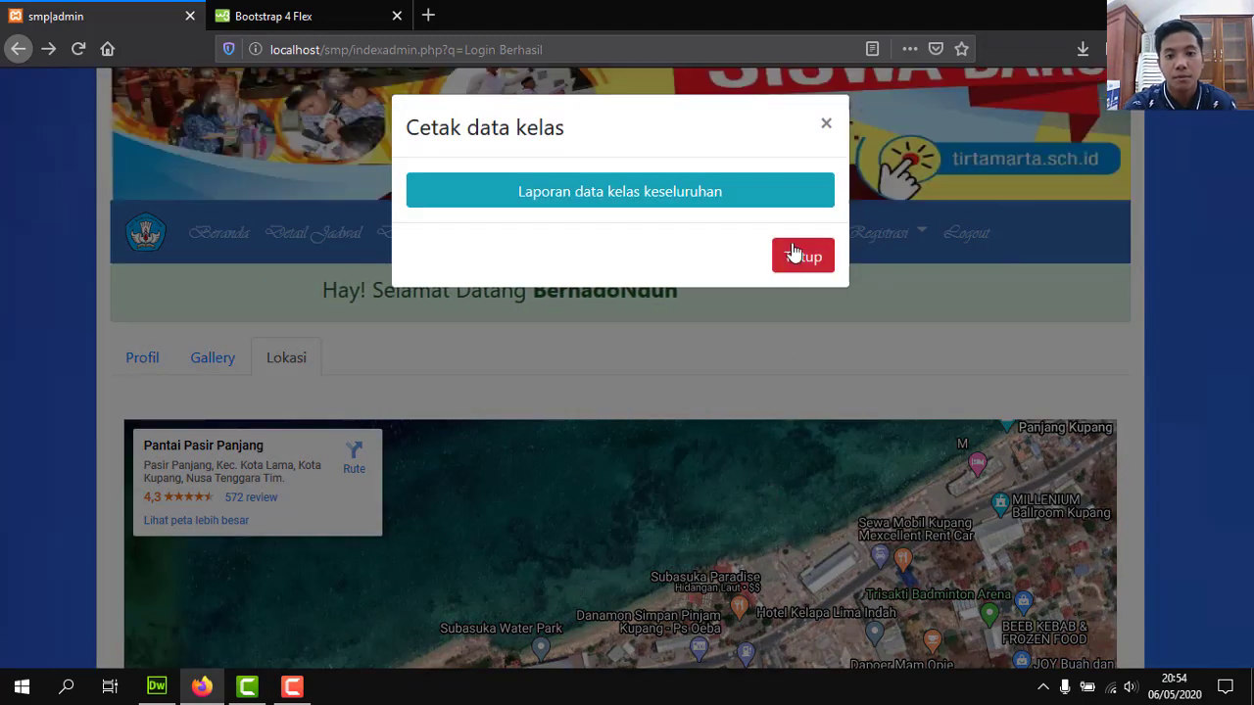
{"action": "left_click", "coordinate": [783, 252]}
{"action": "left_click", "coordinate": [783, 251]}
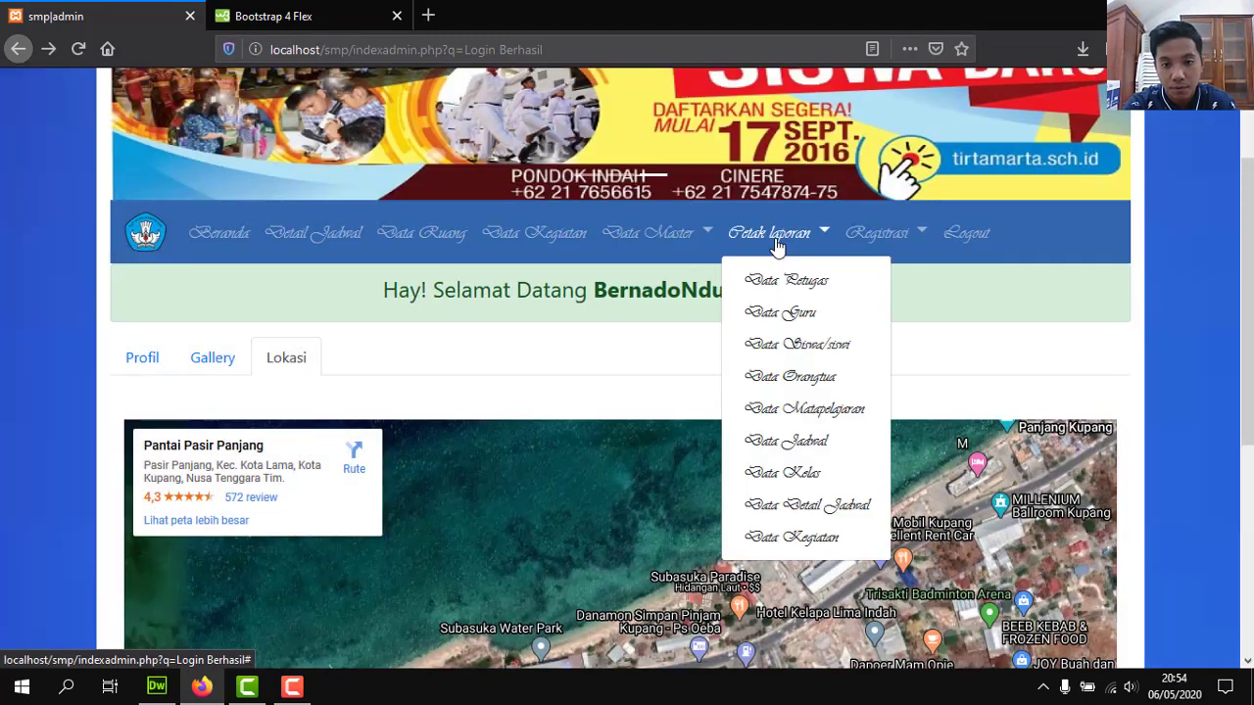
{"action": "left_click", "coordinate": [776, 411]}
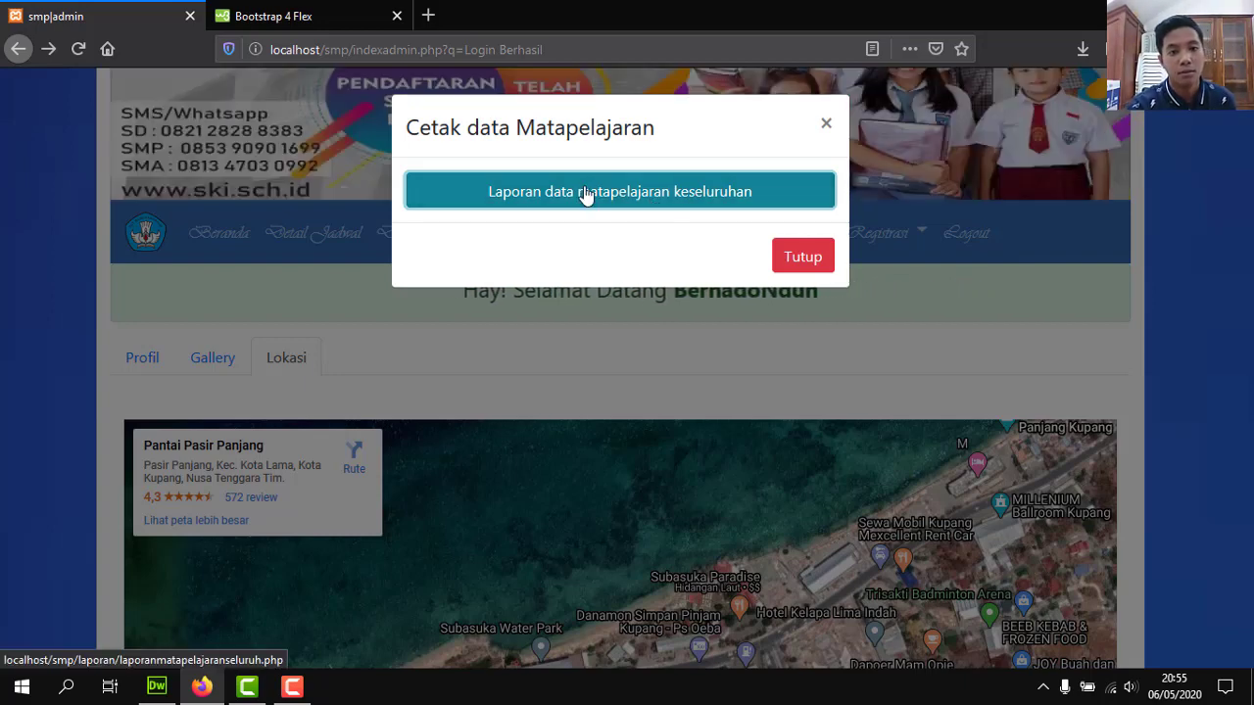
{"action": "left_click", "coordinate": [782, 257]}
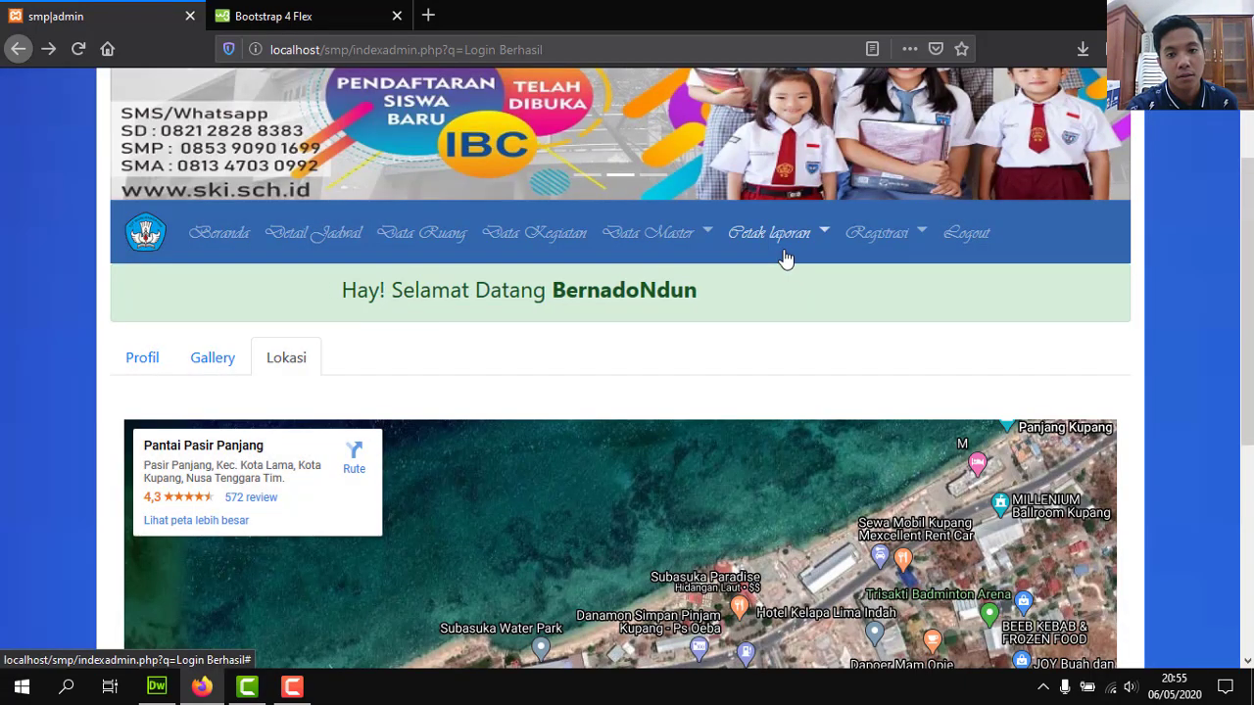
{"action": "left_click", "coordinate": [773, 250]}
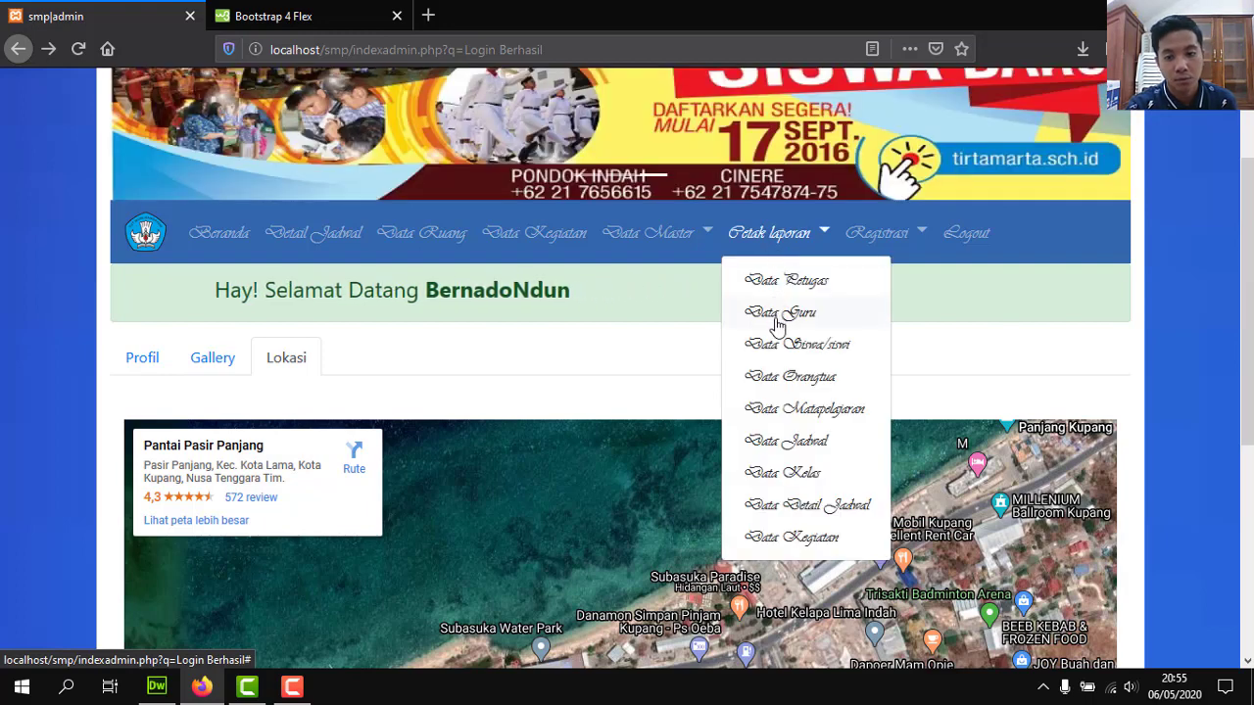
Disconnect from and reconnect to the Wi-Fi network.
{"action": "left_click", "coordinate": [1114, 689]}
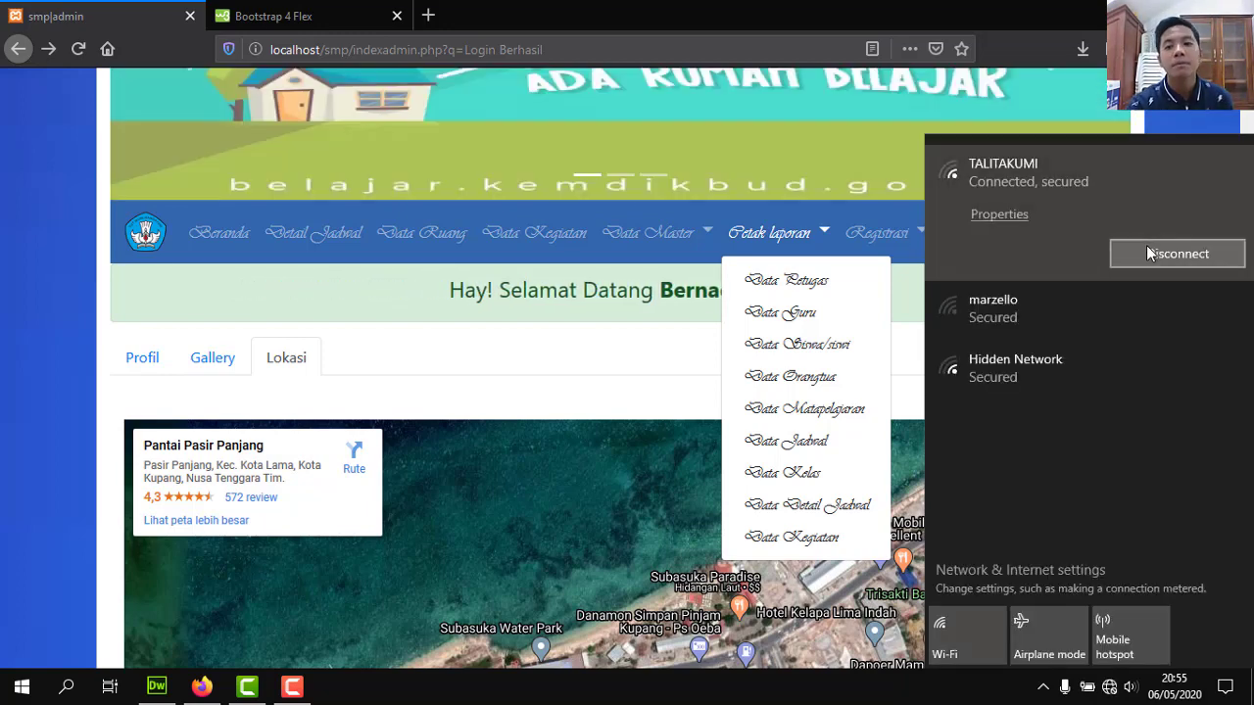
{"action": "left_click", "coordinate": [1146, 246]}
{"action": "left_click", "coordinate": [1147, 248]}
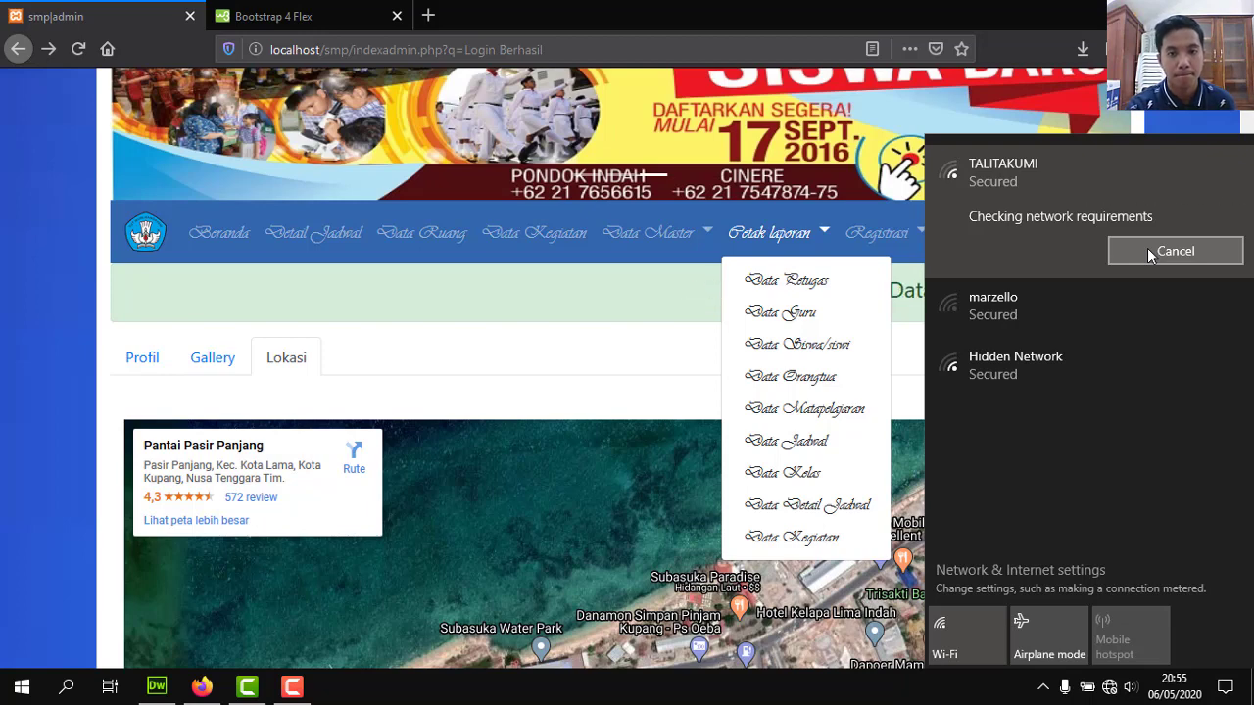
Generate the 'Laporan data petugas keseluruhan' officer report and reload it.
{"action": "left_click", "coordinate": [798, 288]}
{"action": "left_click", "coordinate": [798, 286]}
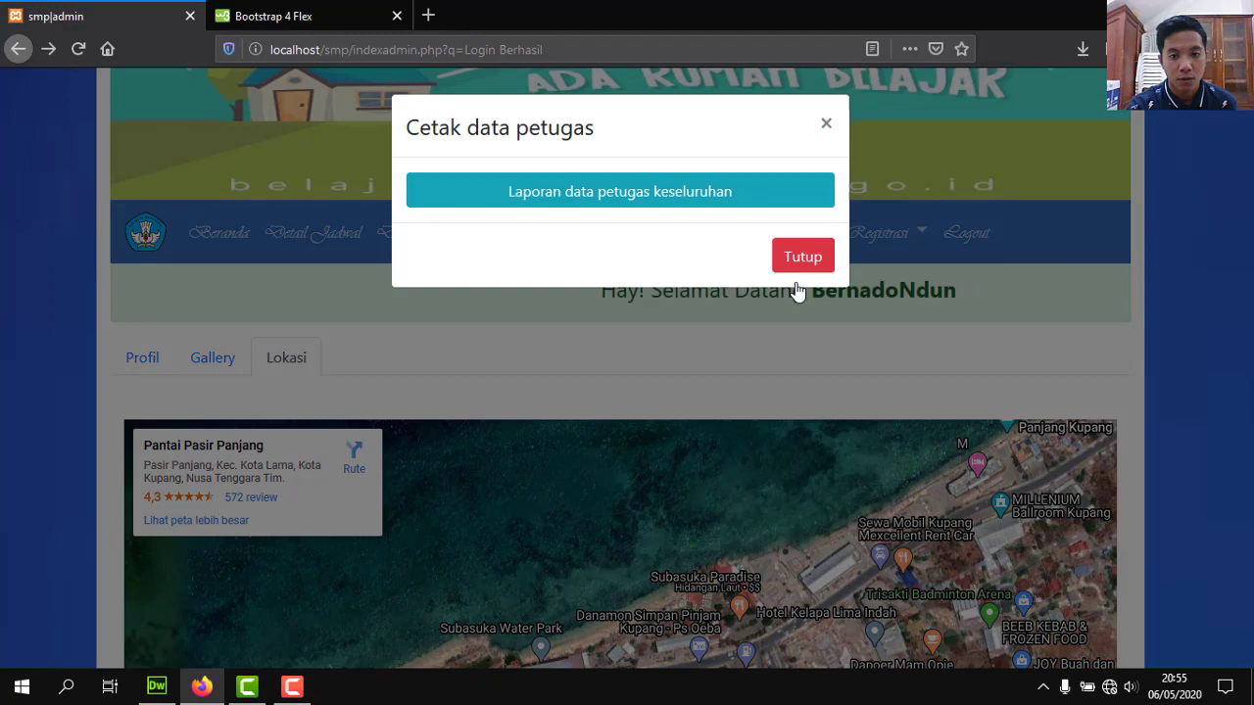
{"action": "left_click", "coordinate": [642, 201]}
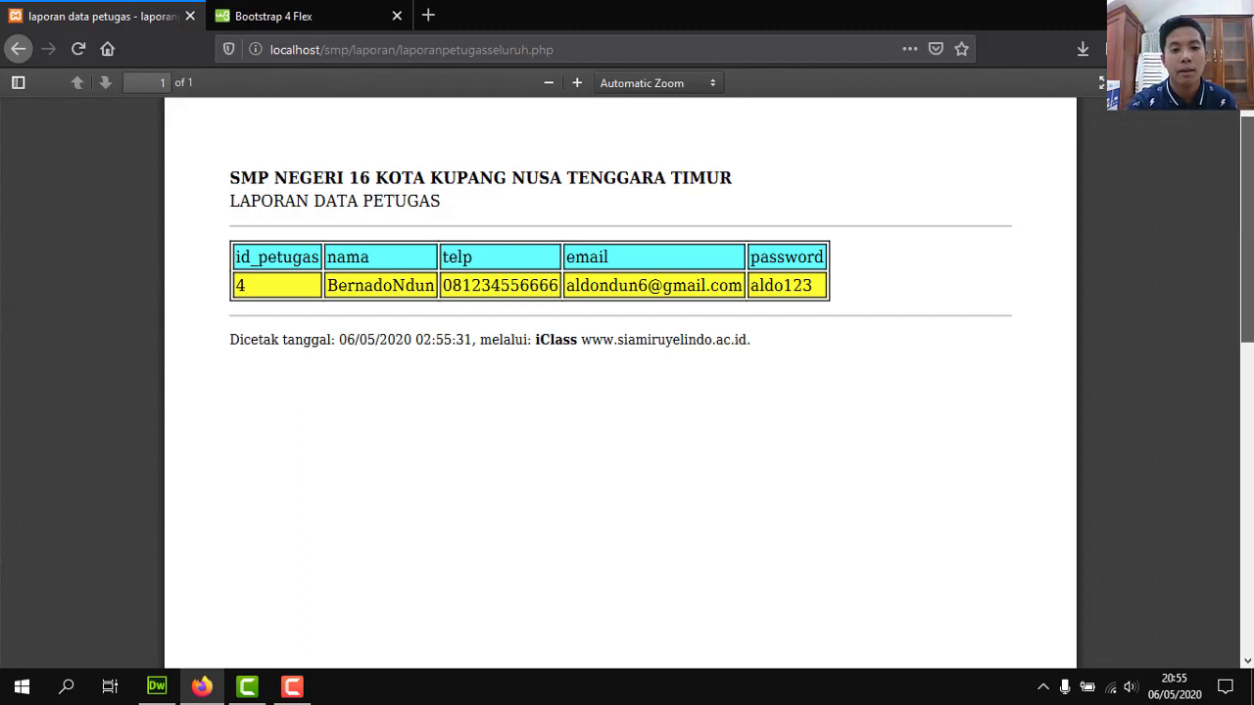
{"action": "key", "text": "F5"}
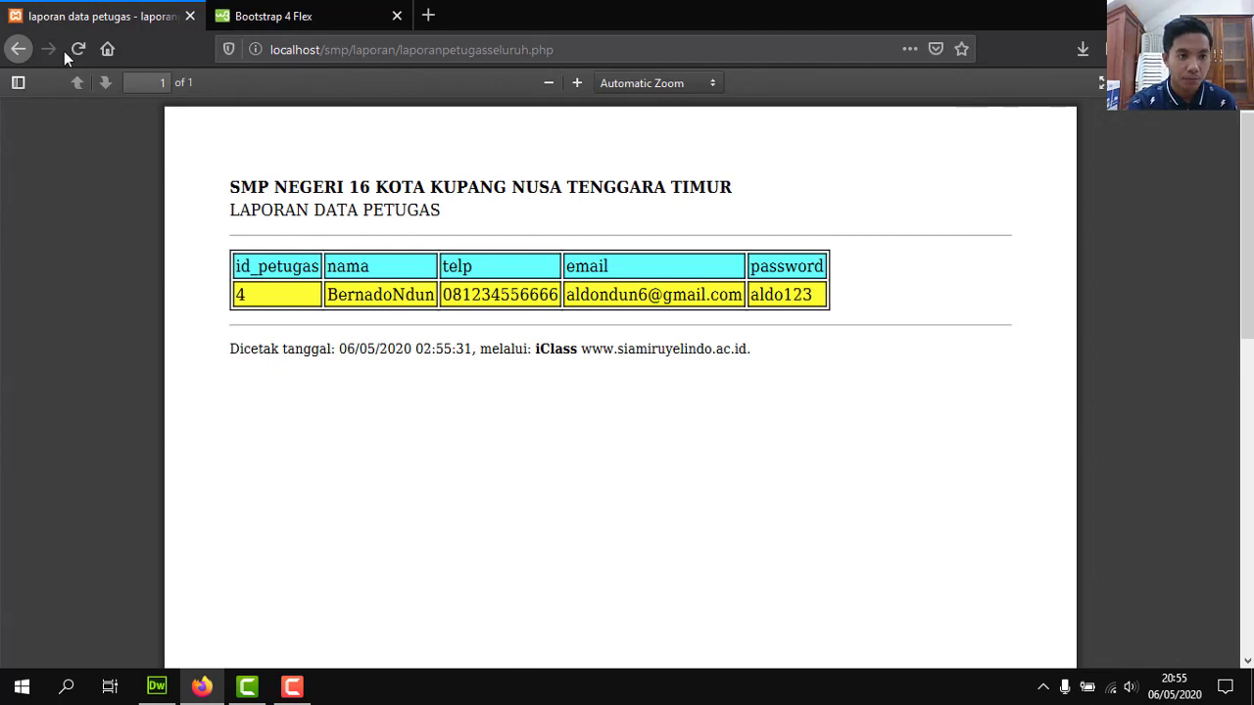
Go back to the admin home page, then minimize Firefox to show the desktop.
{"action": "left_click", "coordinate": [19, 49]}
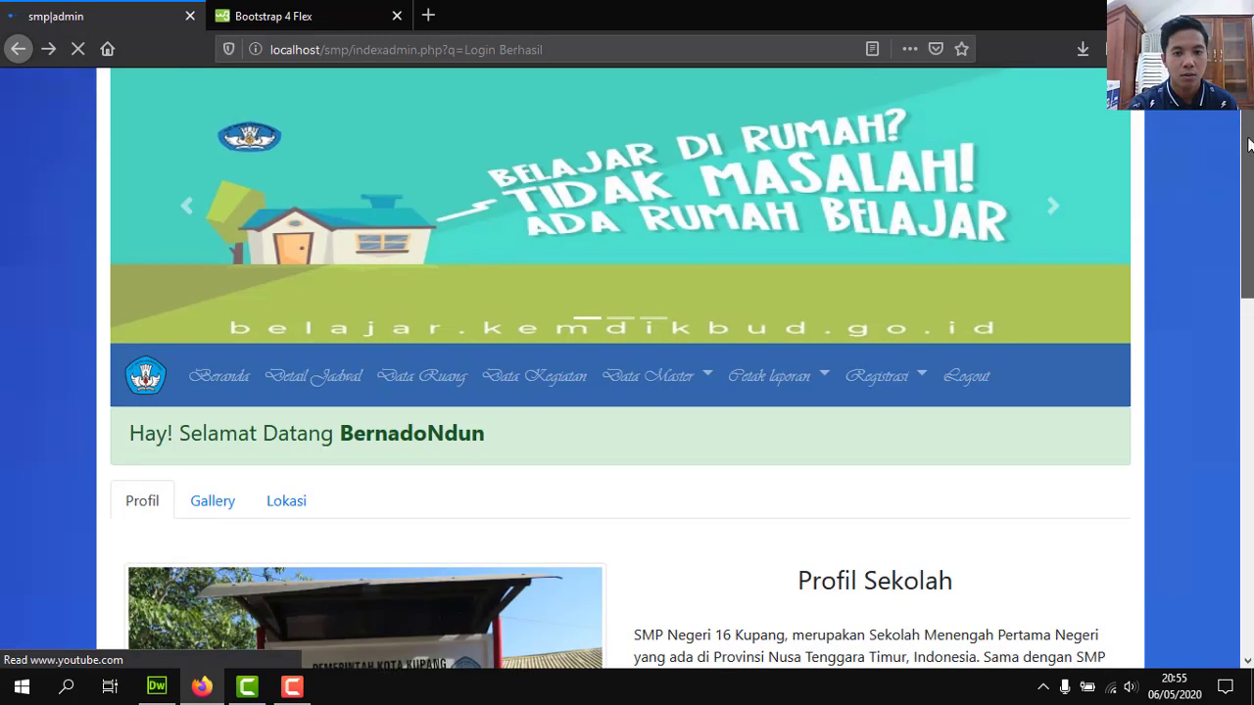
{"action": "scroll", "coordinate": [1227, 320], "scroll_direction": "up", "scroll_amount": 5}
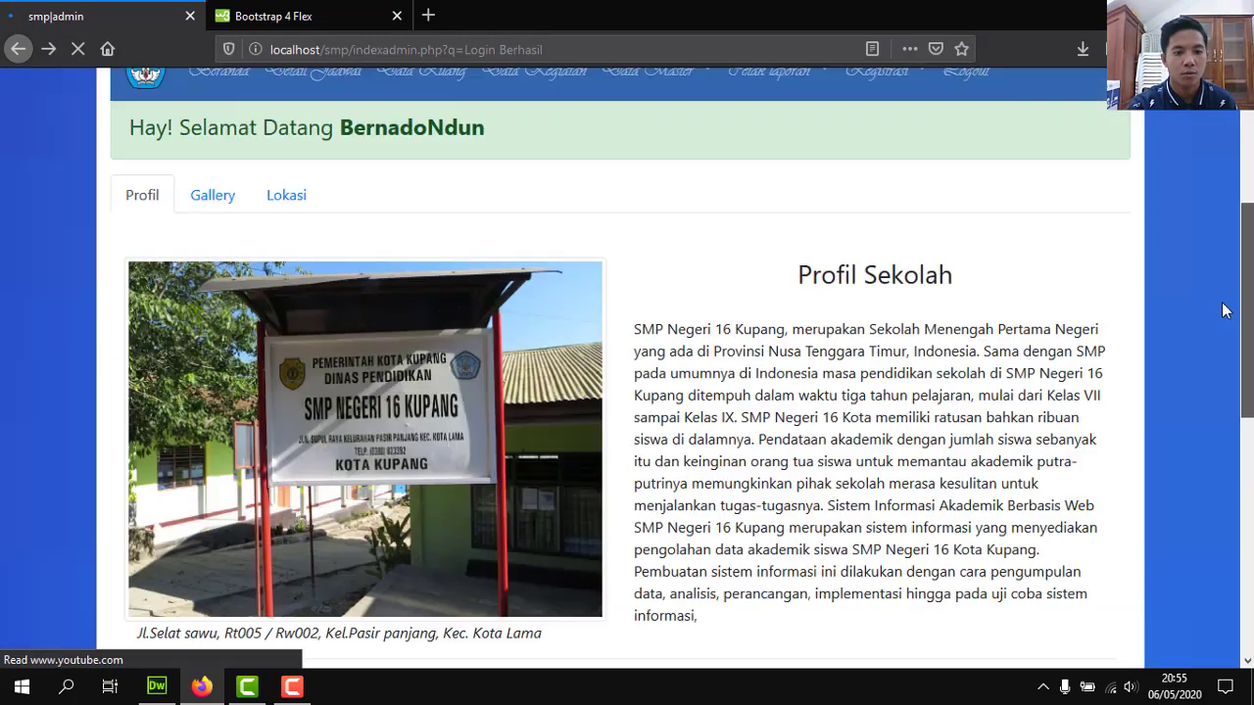
{"action": "scroll", "coordinate": [1232, 230], "scroll_direction": "down", "scroll_amount": 5}
{"action": "scroll", "coordinate": [1232, 230], "scroll_direction": "up", "scroll_amount": 8}
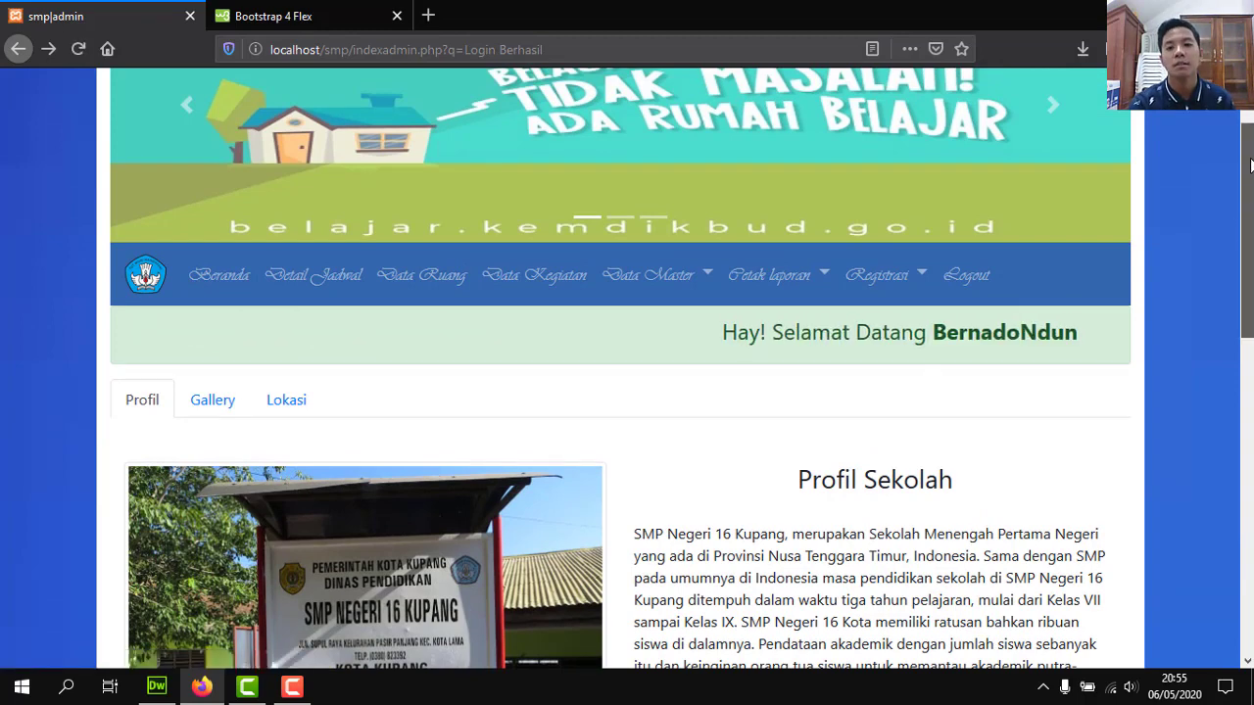
{"action": "scroll", "coordinate": [700, 314], "scroll_direction": "up", "scroll_amount": 1}
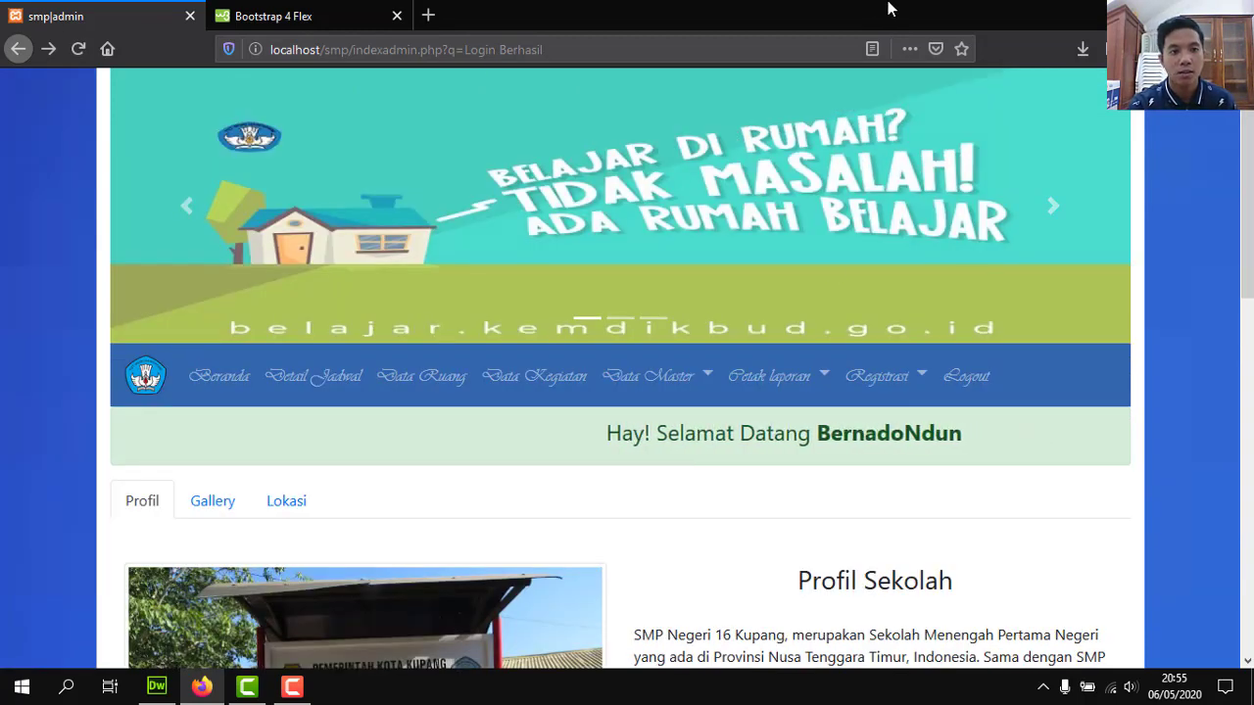
{"action": "key", "text": "super+d"}
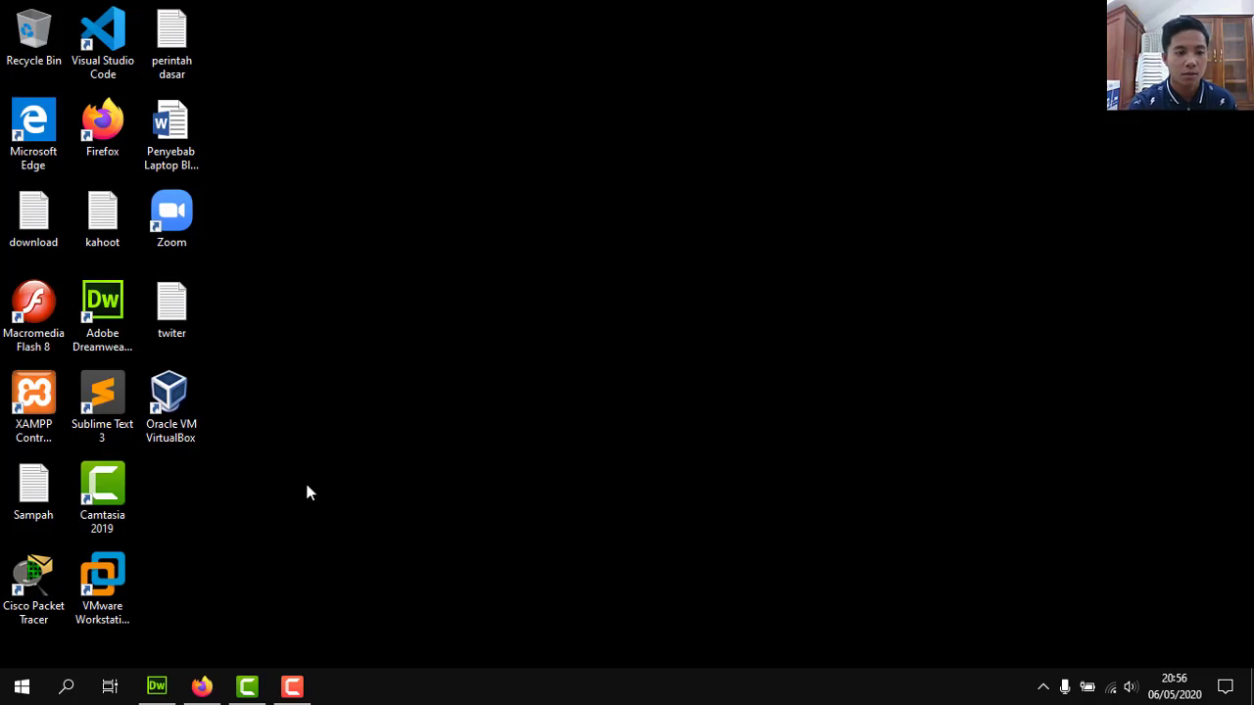
Open the site's index.php file in Dreamweaver via File > Open.
{"action": "left_click", "coordinate": [156, 686]}
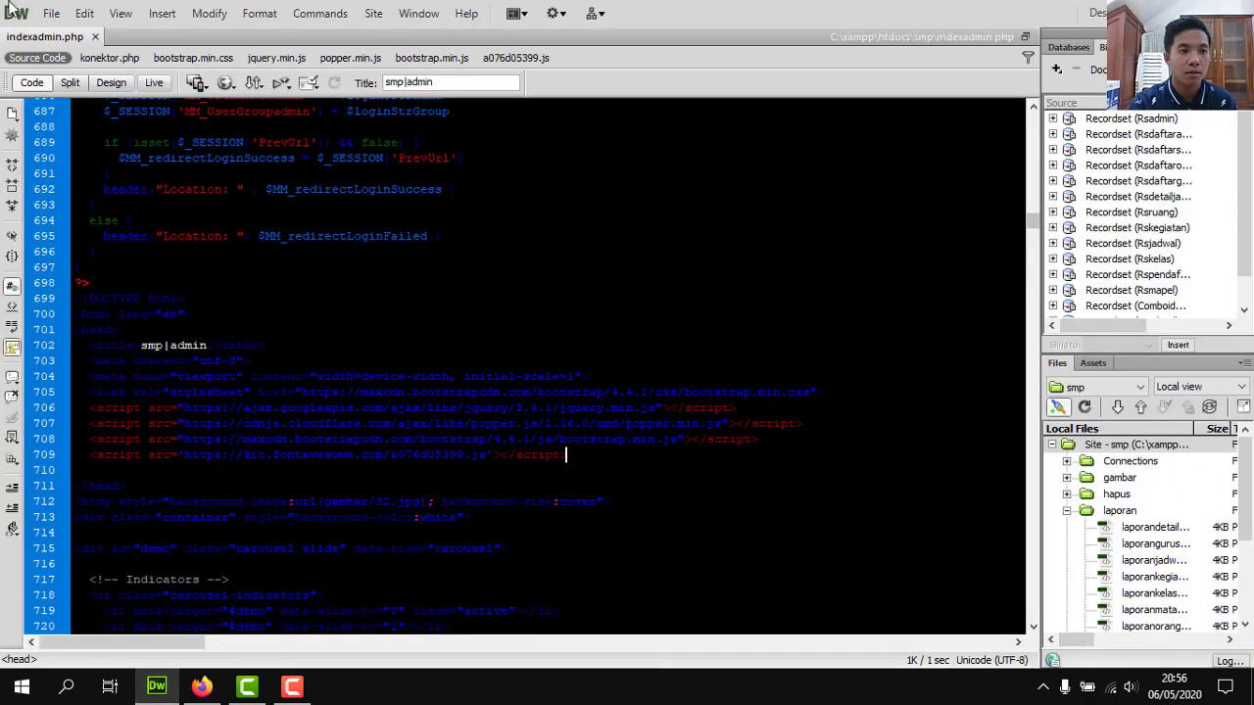
{"action": "left_click", "coordinate": [54, 14]}
{"action": "left_click", "coordinate": [73, 25]}
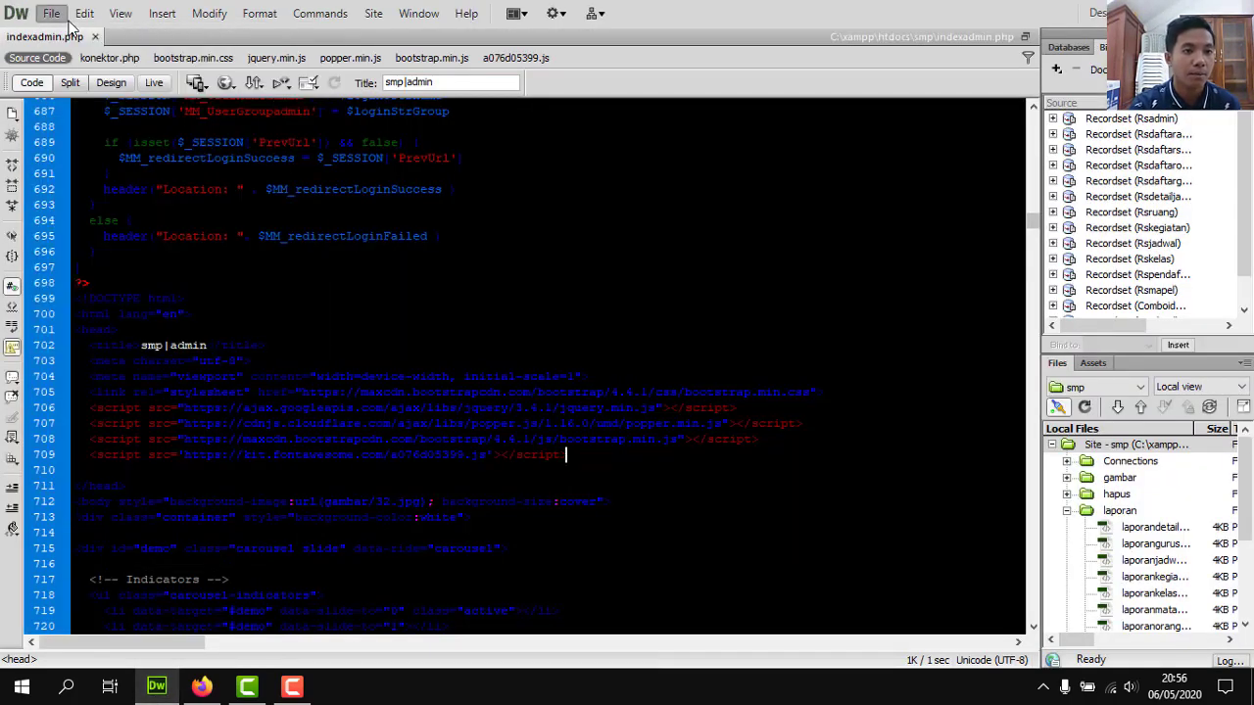
{"action": "left_click", "coordinate": [60, 16]}
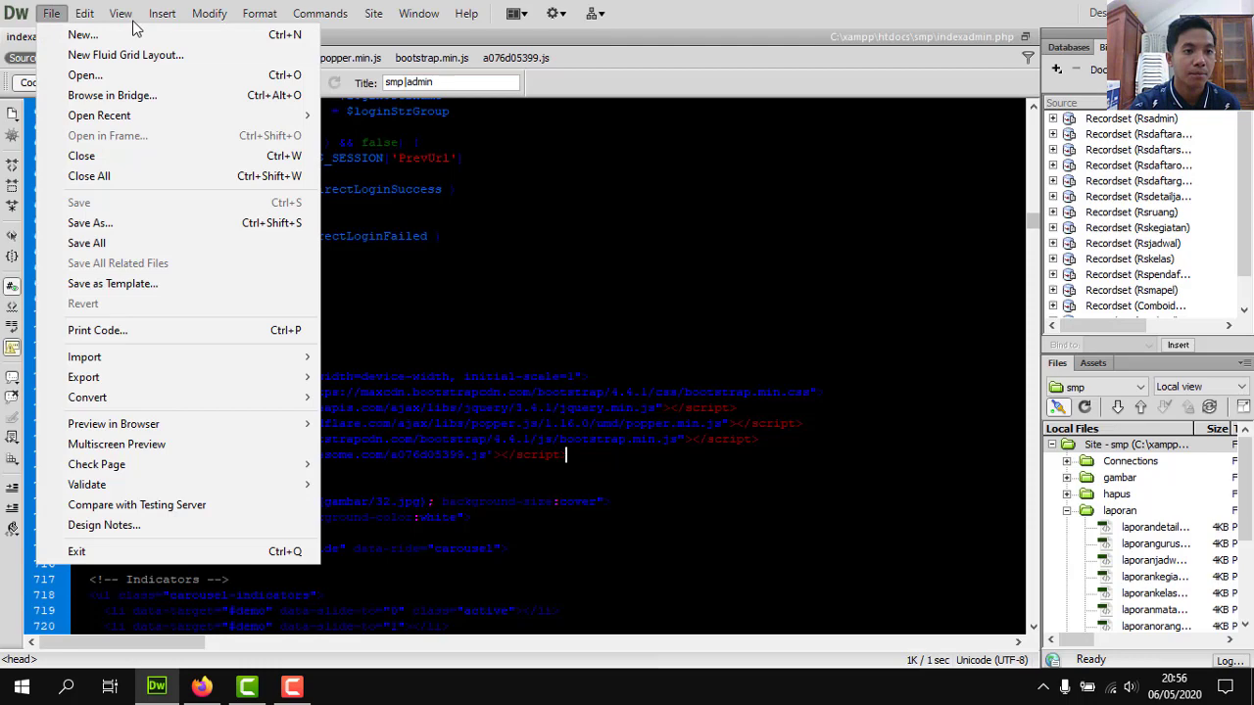
{"action": "left_click", "coordinate": [89, 79]}
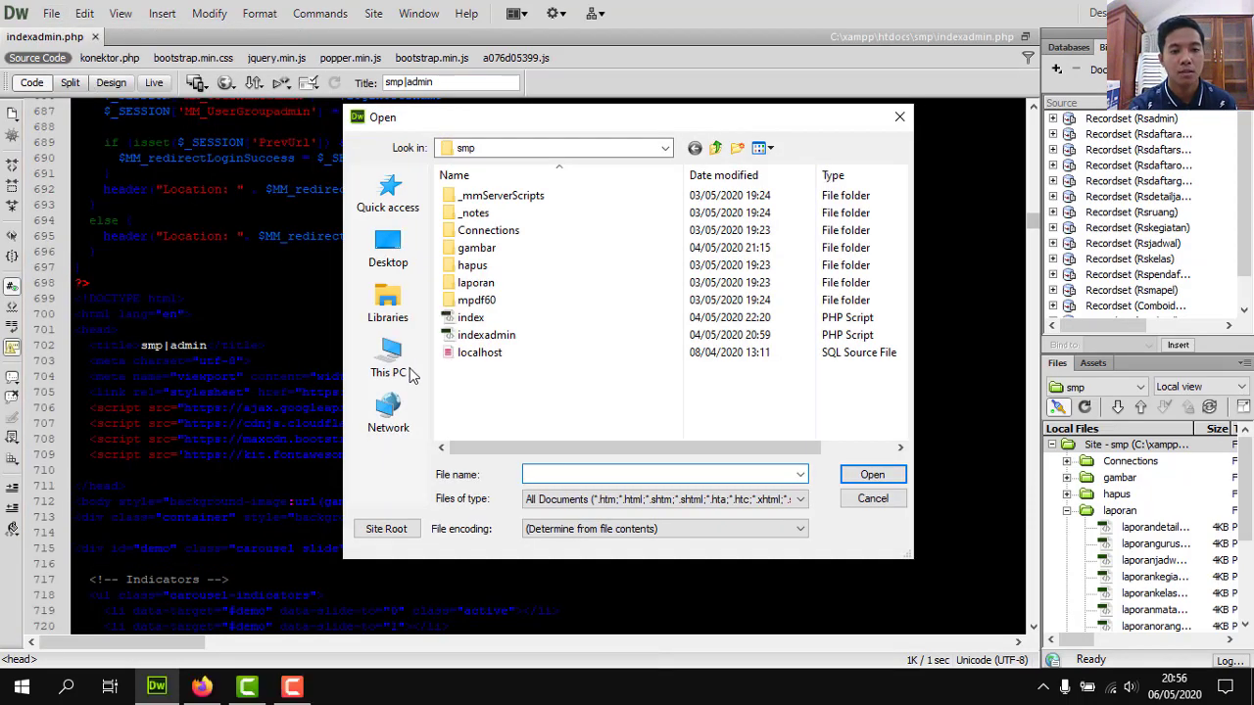
{"action": "left_click", "coordinate": [471, 321]}
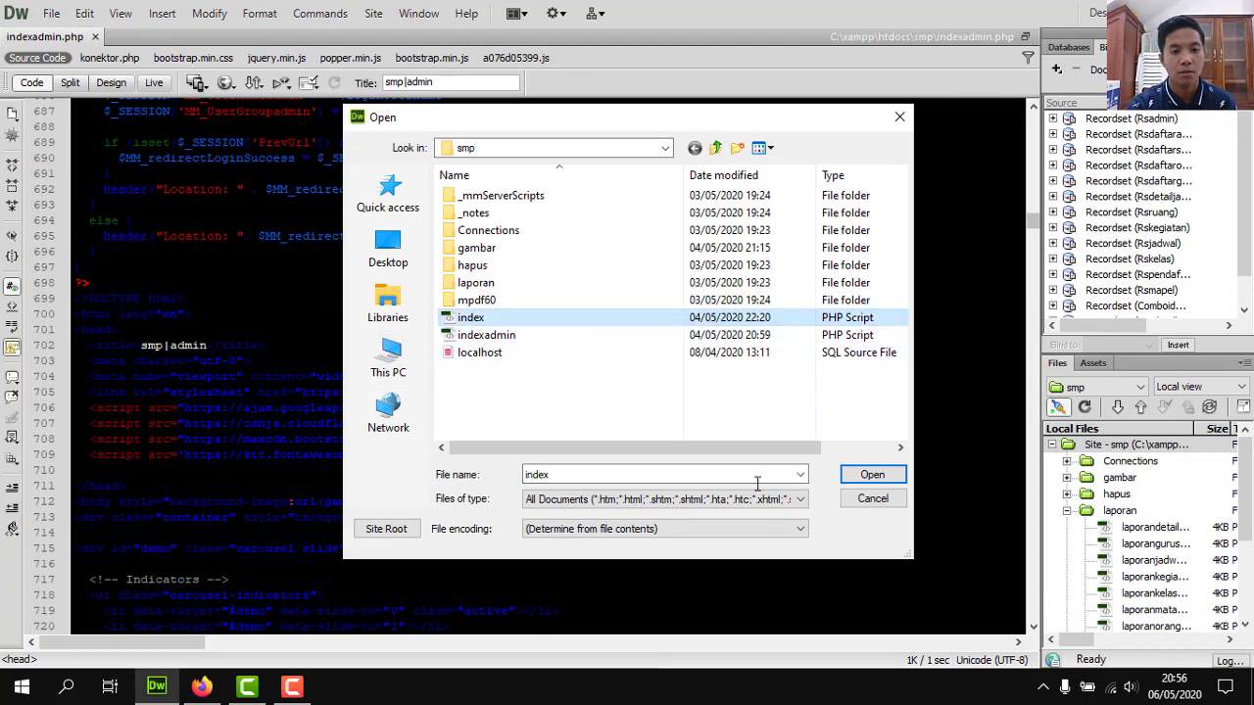
{"action": "left_click", "coordinate": [871, 479]}
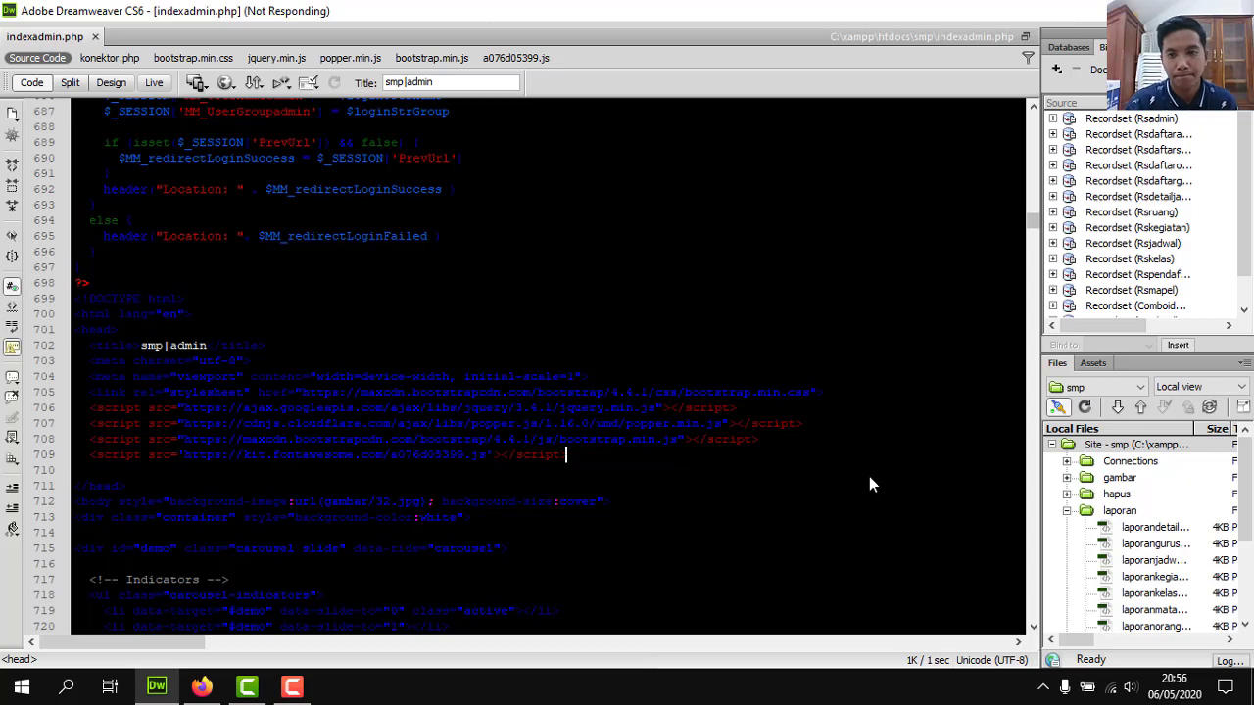
Dismiss the server behavior warning and preview index.php in Firefox.
{"action": "left_click", "coordinate": [292, 686]}
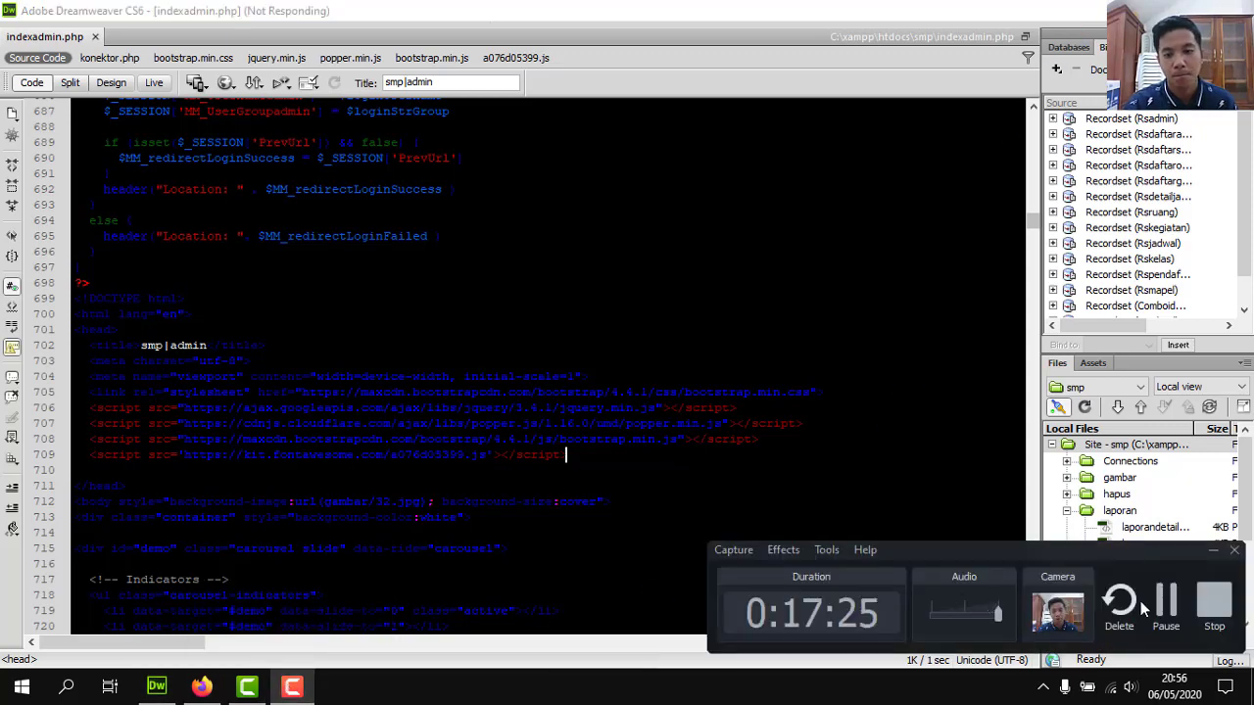
{"action": "left_click", "coordinate": [1164, 613]}
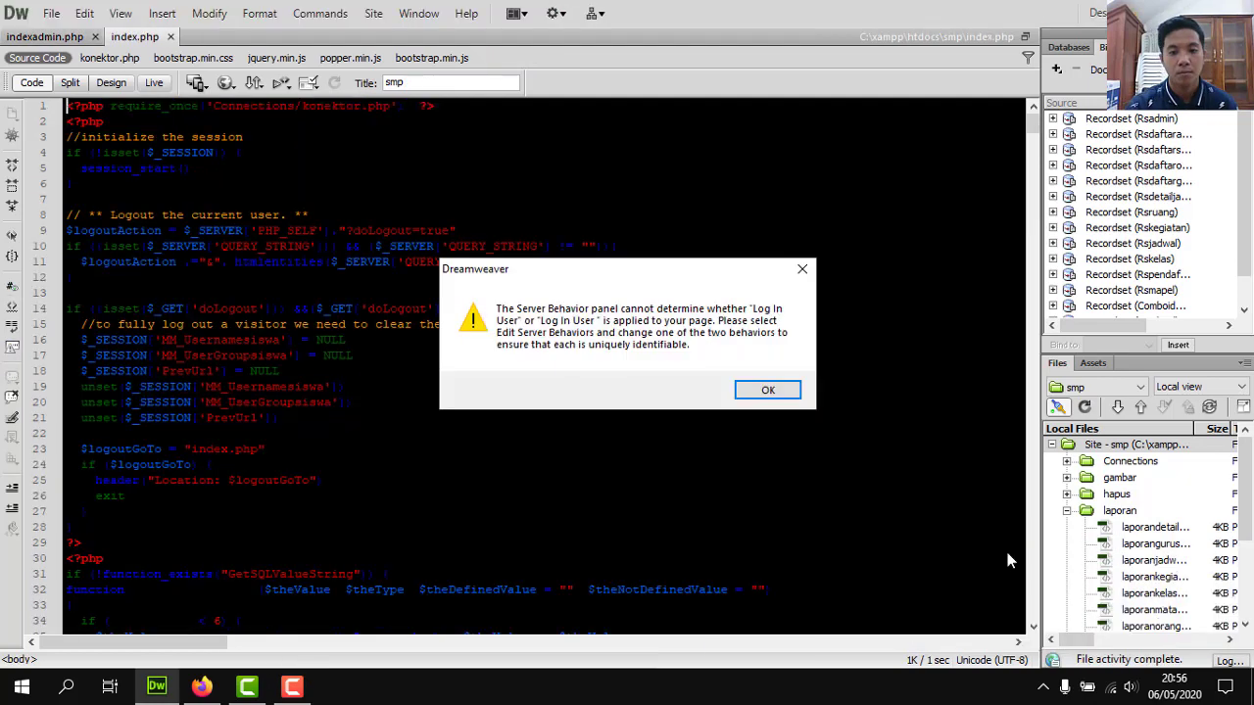
{"action": "left_click", "coordinate": [750, 393]}
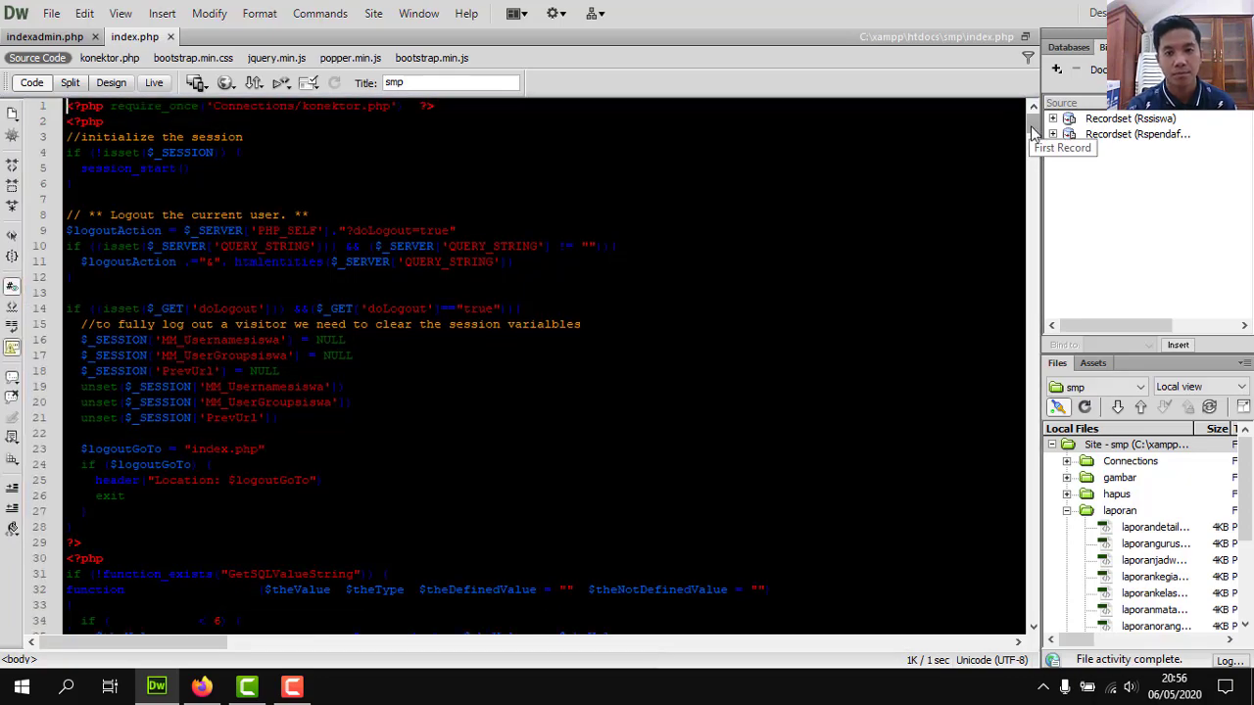
{"action": "left_click_drag", "start_coordinate": [1033, 132], "coordinate": [1016, 220]}
{"action": "scroll", "coordinate": [1042, 202], "scroll_direction": "down", "scroll_amount": 13}
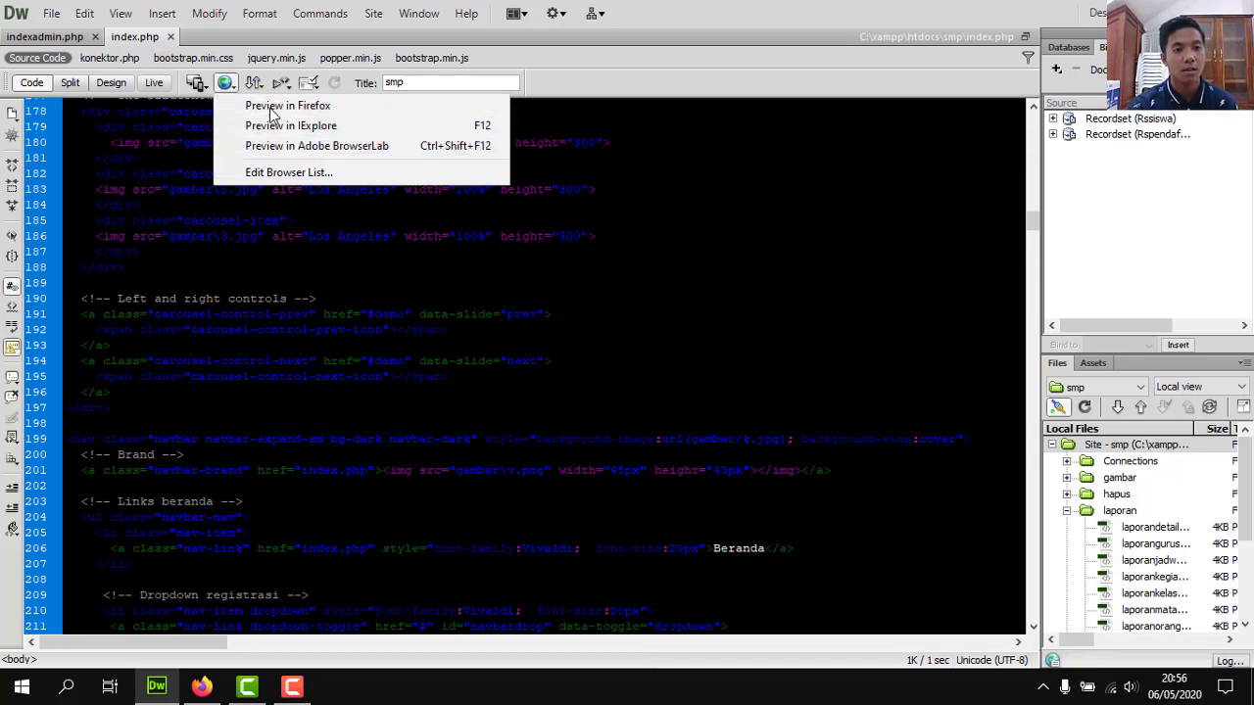
{"action": "left_click", "coordinate": [273, 110]}
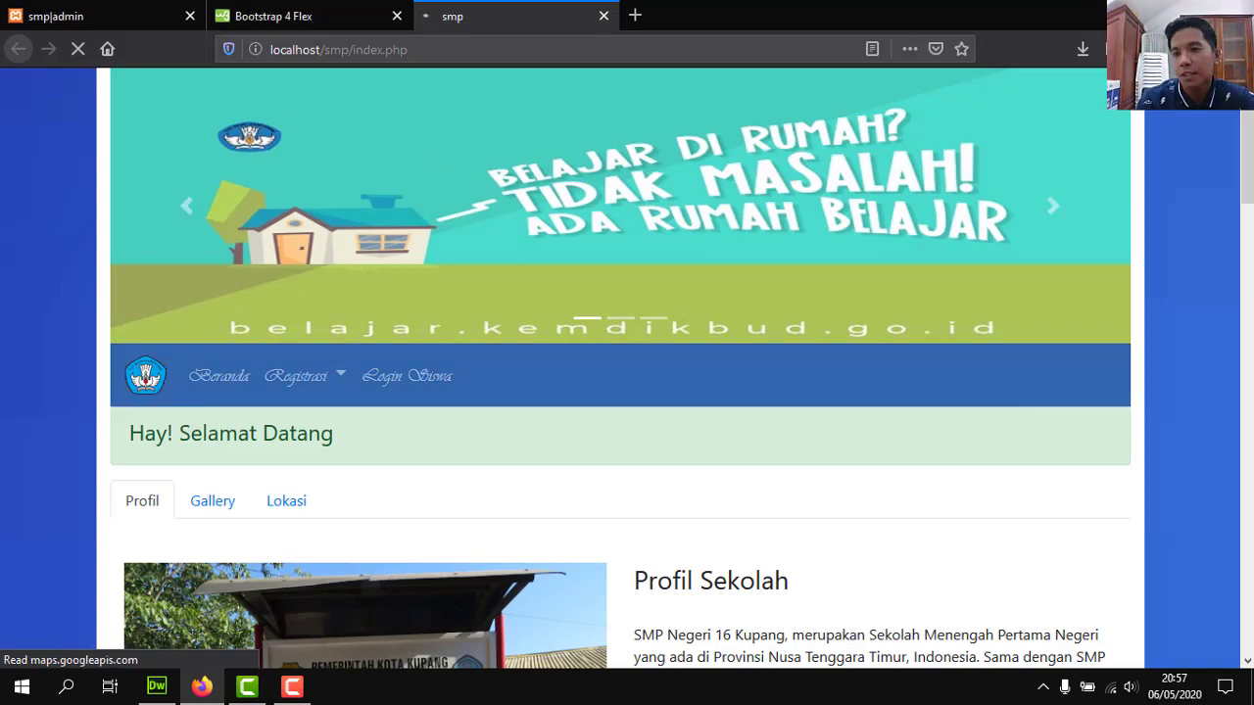
{"action": "scroll", "coordinate": [1248, 248], "scroll_direction": "down", "scroll_amount": 6}
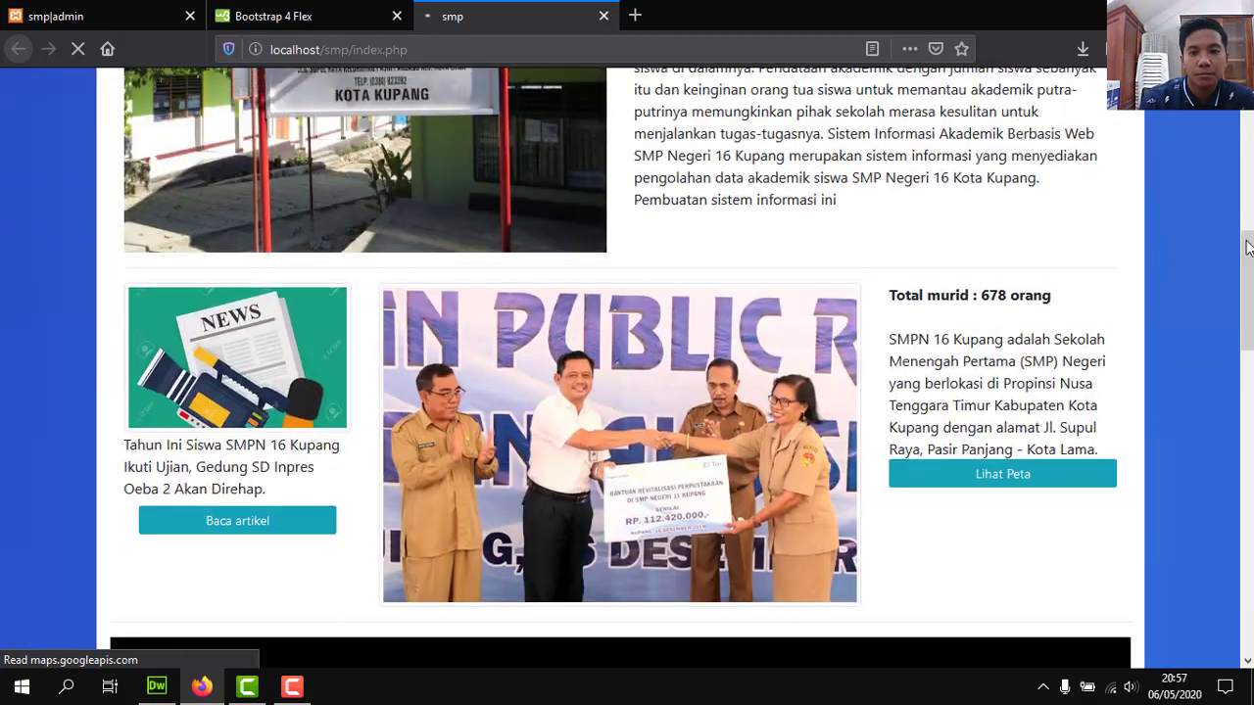
{"action": "scroll", "coordinate": [1239, 256], "scroll_direction": "down", "scroll_amount": 10}
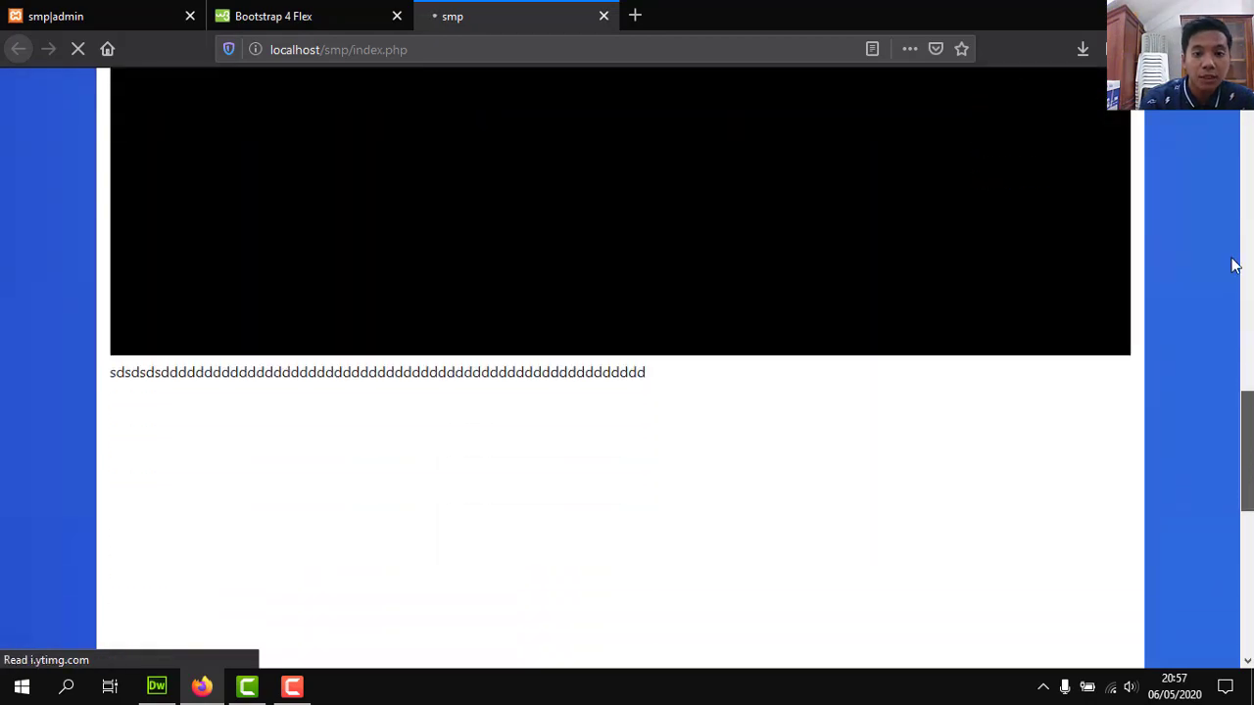
{"action": "scroll", "coordinate": [1234, 265], "scroll_direction": "down", "scroll_amount": 6}
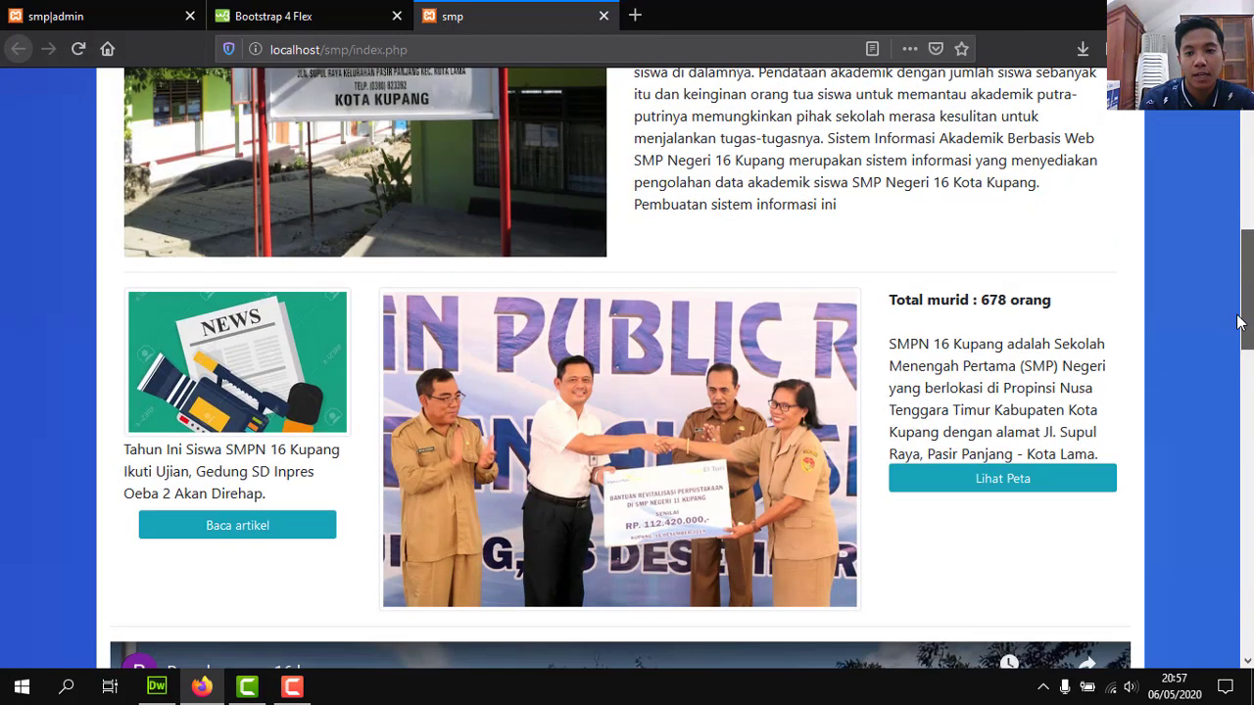
{"action": "scroll", "coordinate": [1224, 312], "scroll_direction": "down", "scroll_amount": 4}
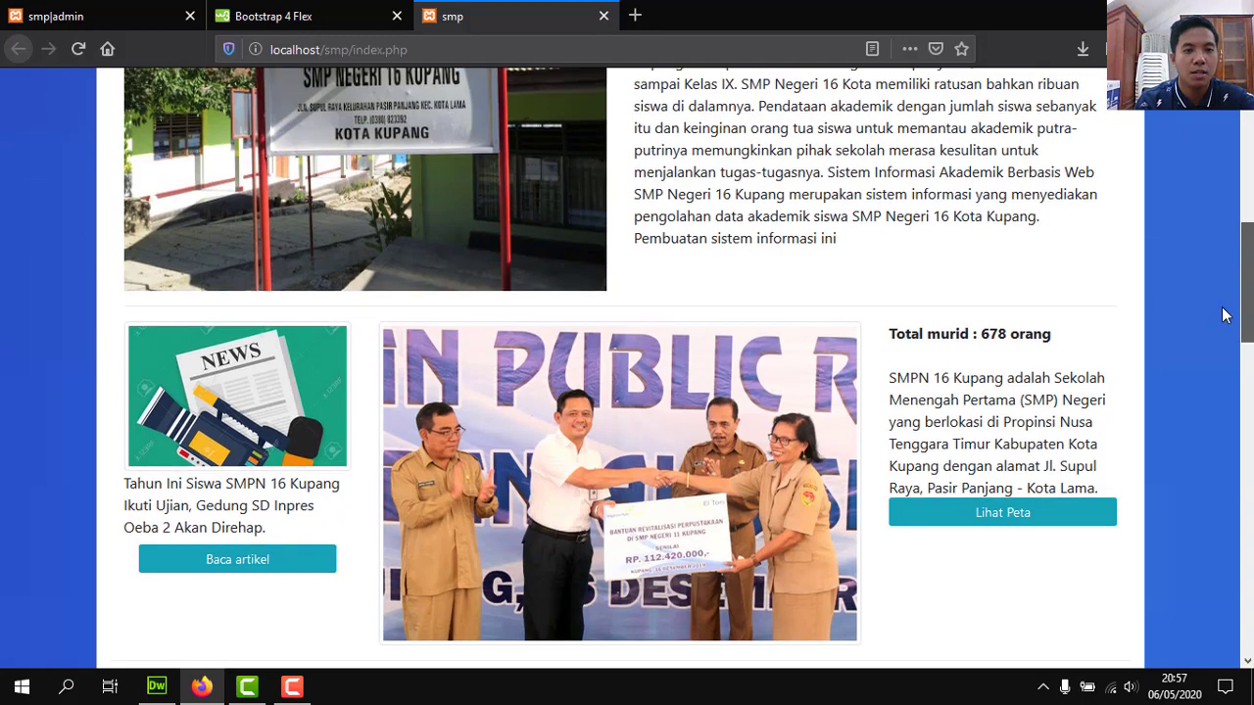
{"action": "scroll", "coordinate": [1224, 312], "scroll_direction": "up", "scroll_amount": 1}
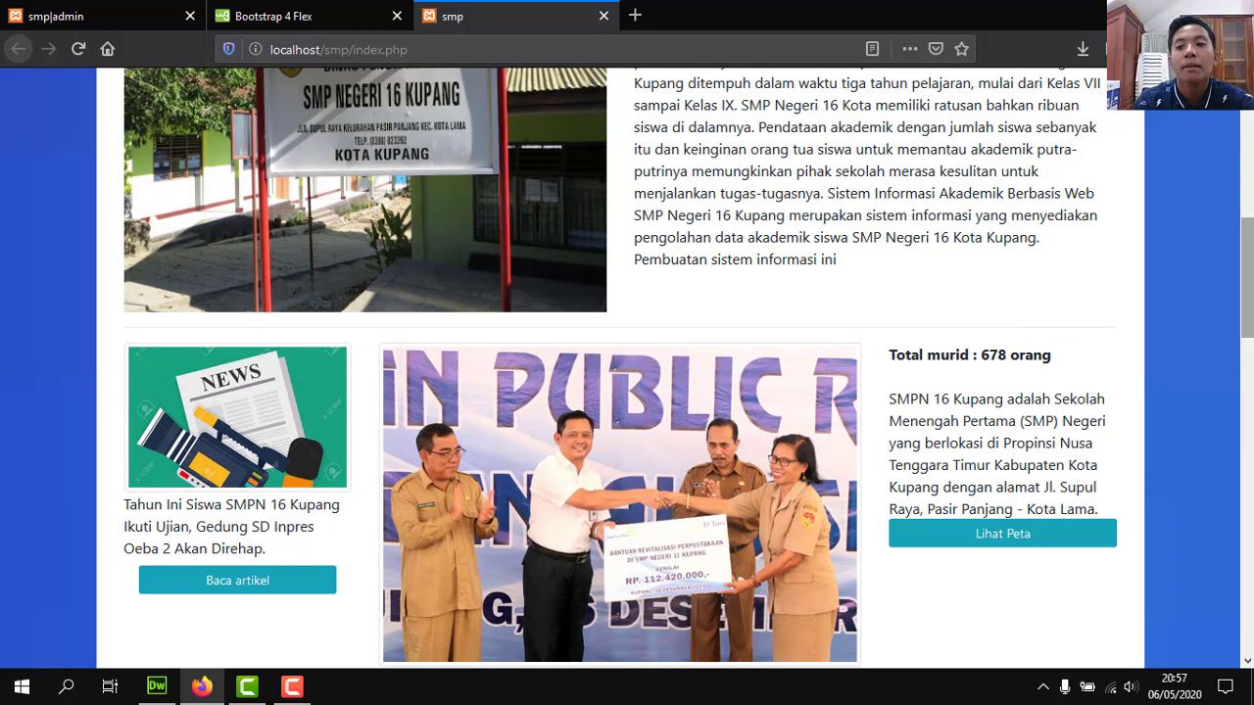
{"action": "left_click_drag", "start_coordinate": [1250, 274], "coordinate": [953, 240]}
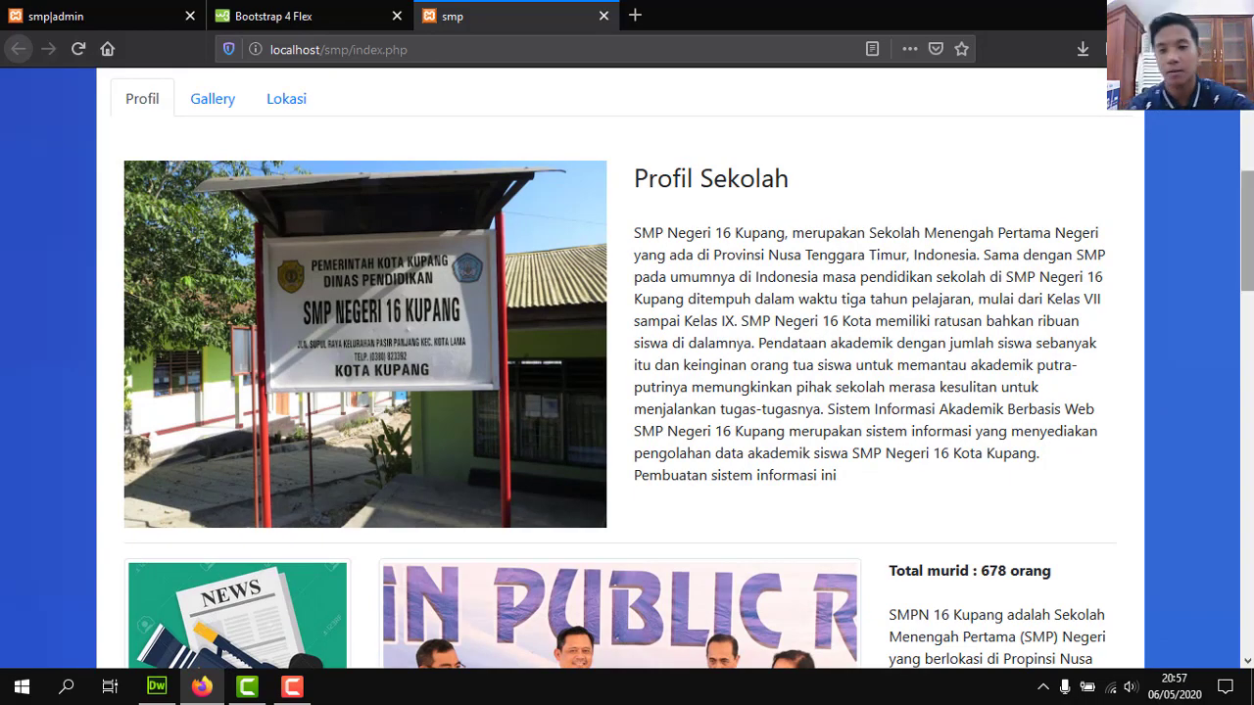
{"action": "scroll", "coordinate": [612, 315], "scroll_direction": "down", "scroll_amount": 10}
{"action": "scroll", "coordinate": [612, 315], "scroll_direction": "up", "scroll_amount": 10}
{"action": "scroll", "coordinate": [612, 315], "scroll_direction": "up", "scroll_amount": 3}
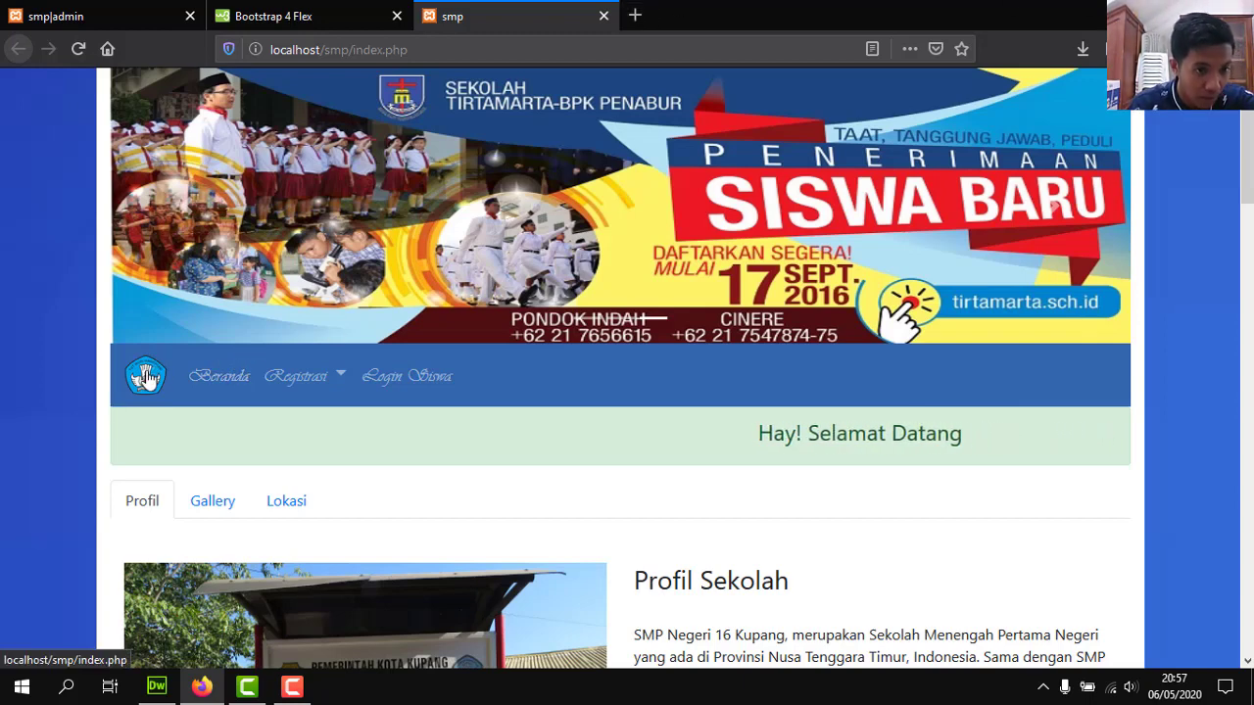
Toggle the Registrasi dropdown, open then close the staff login form, and reopen Registrasi.
{"action": "left_click", "coordinate": [283, 385]}
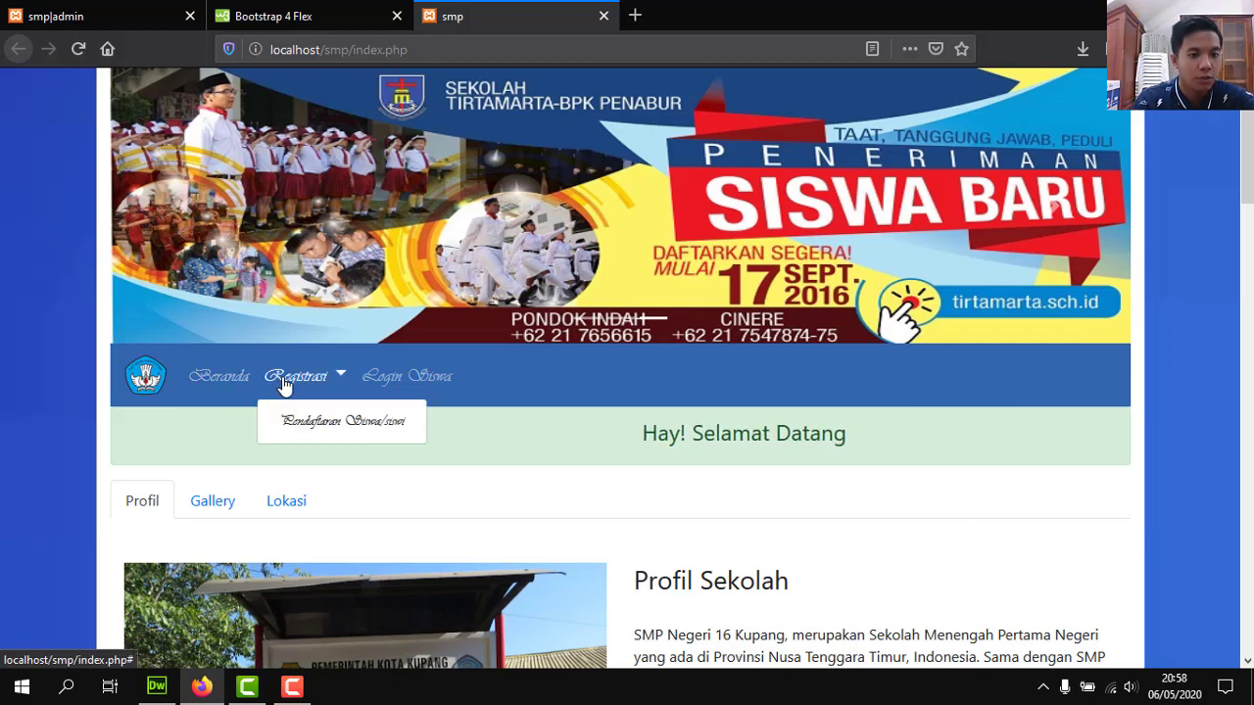
{"action": "left_click", "coordinate": [284, 387]}
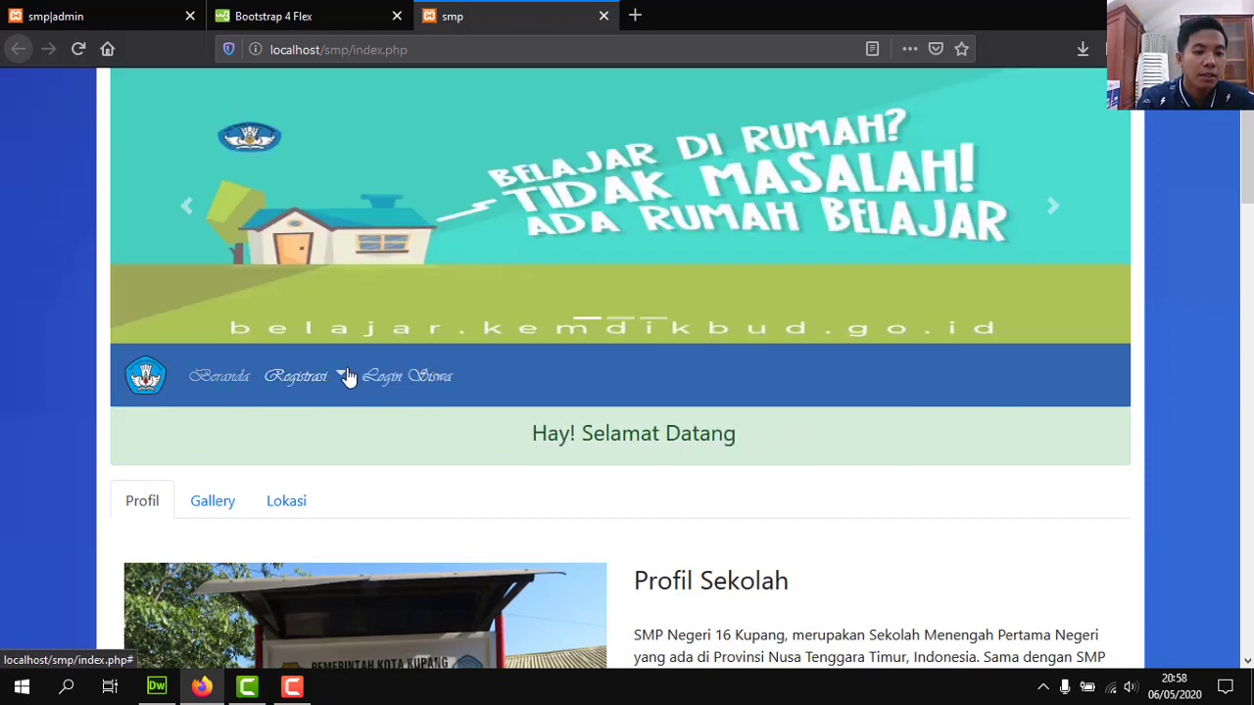
{"action": "left_click", "coordinate": [325, 376]}
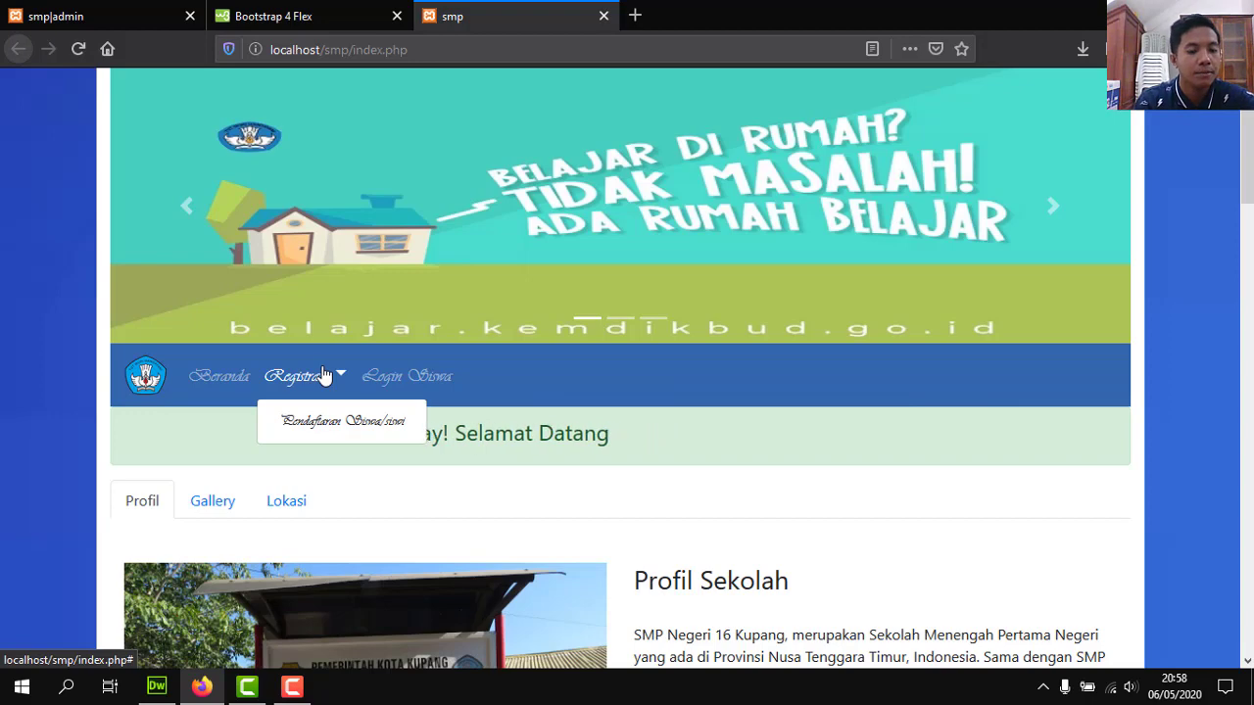
{"action": "left_click", "coordinate": [324, 375]}
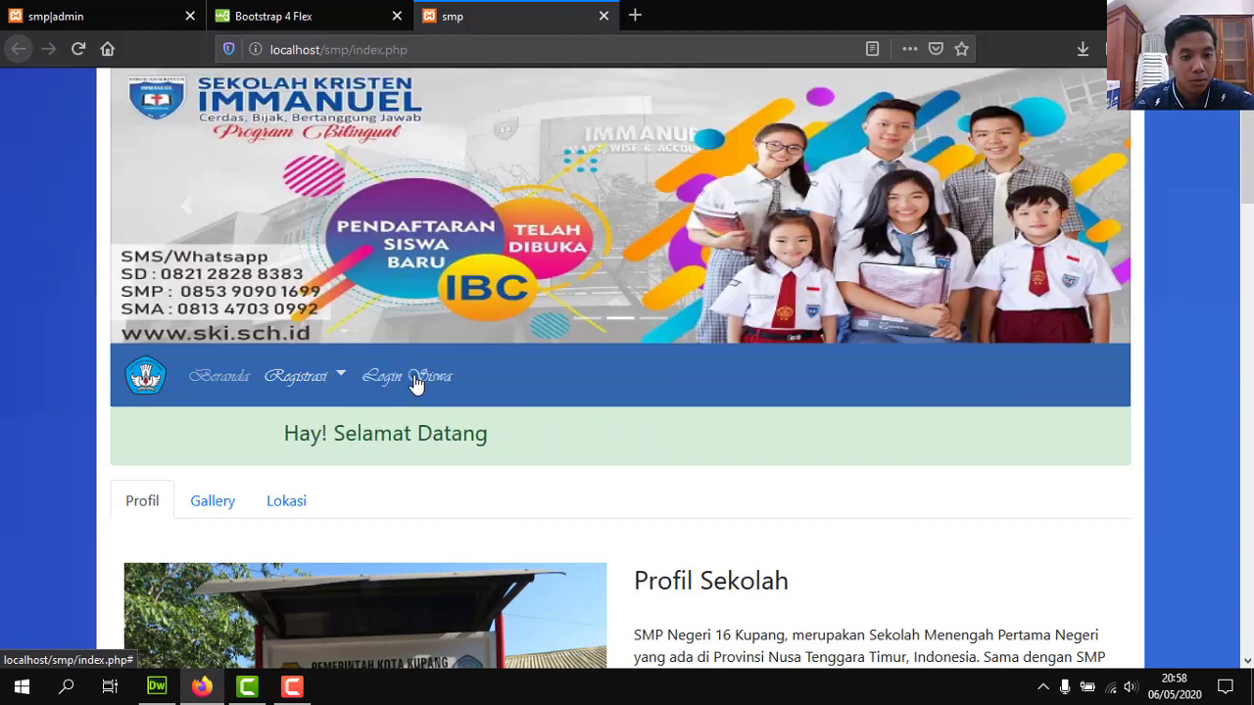
{"action": "left_click", "coordinate": [414, 378]}
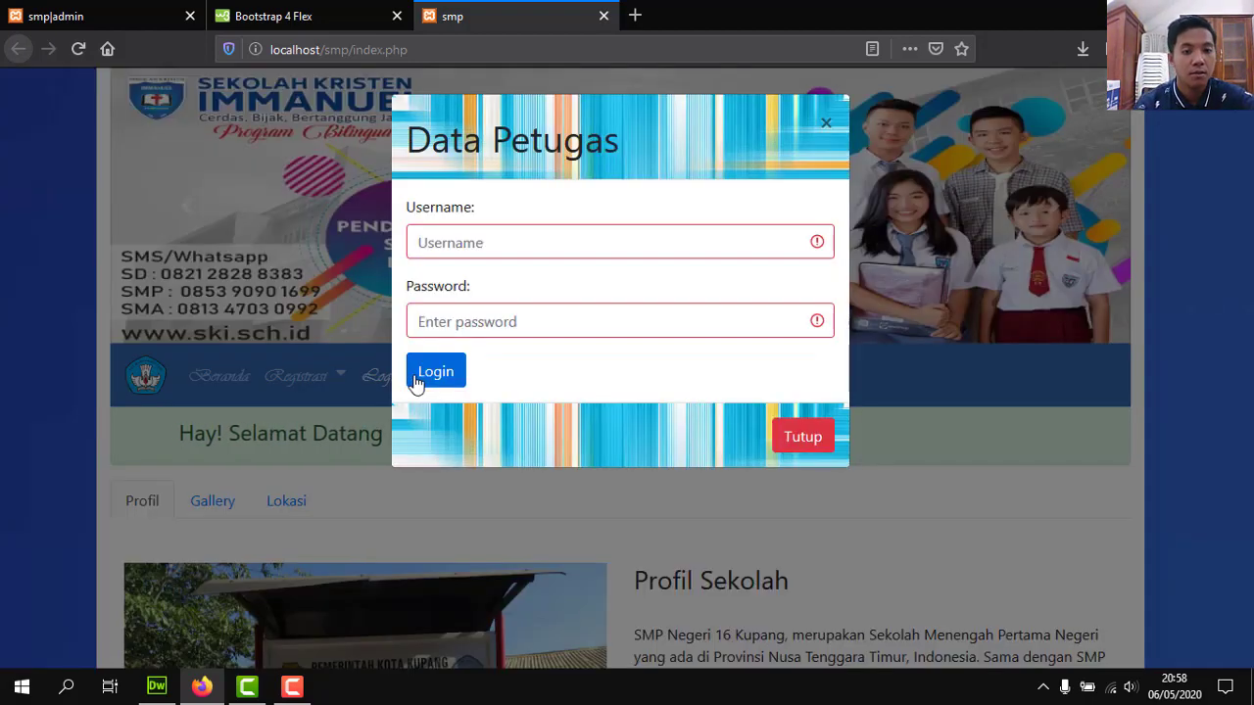
{"action": "left_click", "coordinate": [787, 443]}
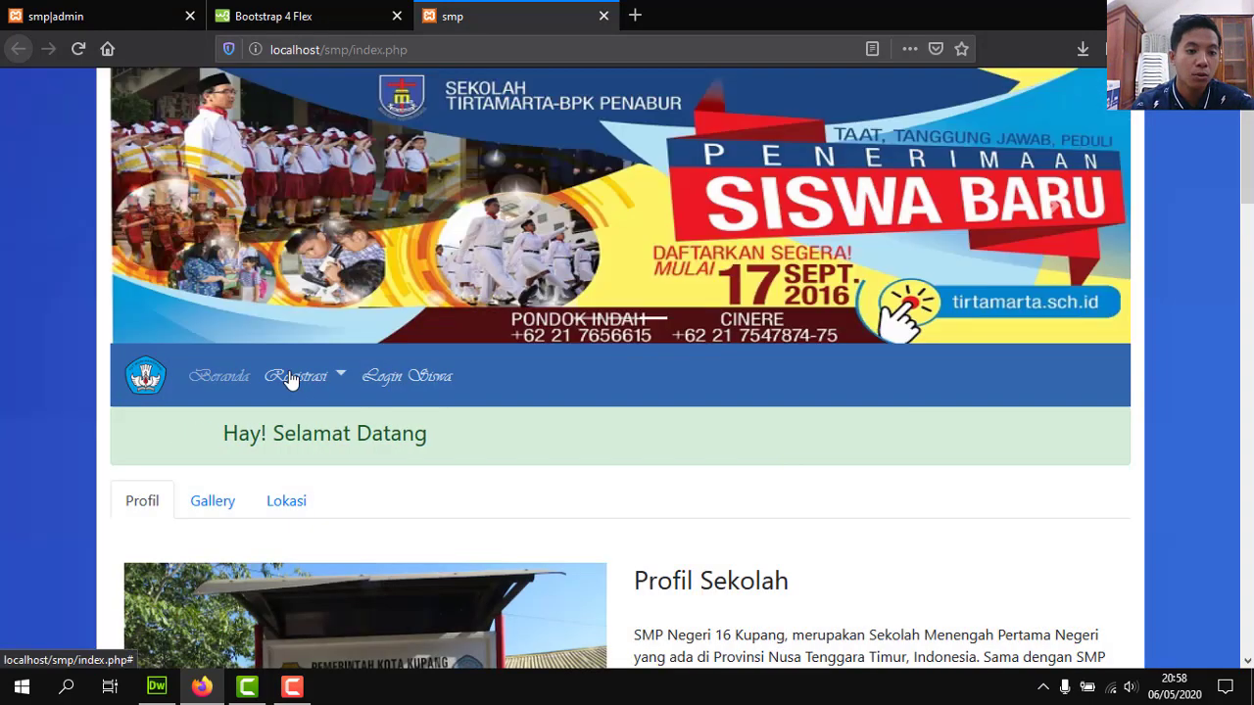
{"action": "left_click", "coordinate": [291, 378]}
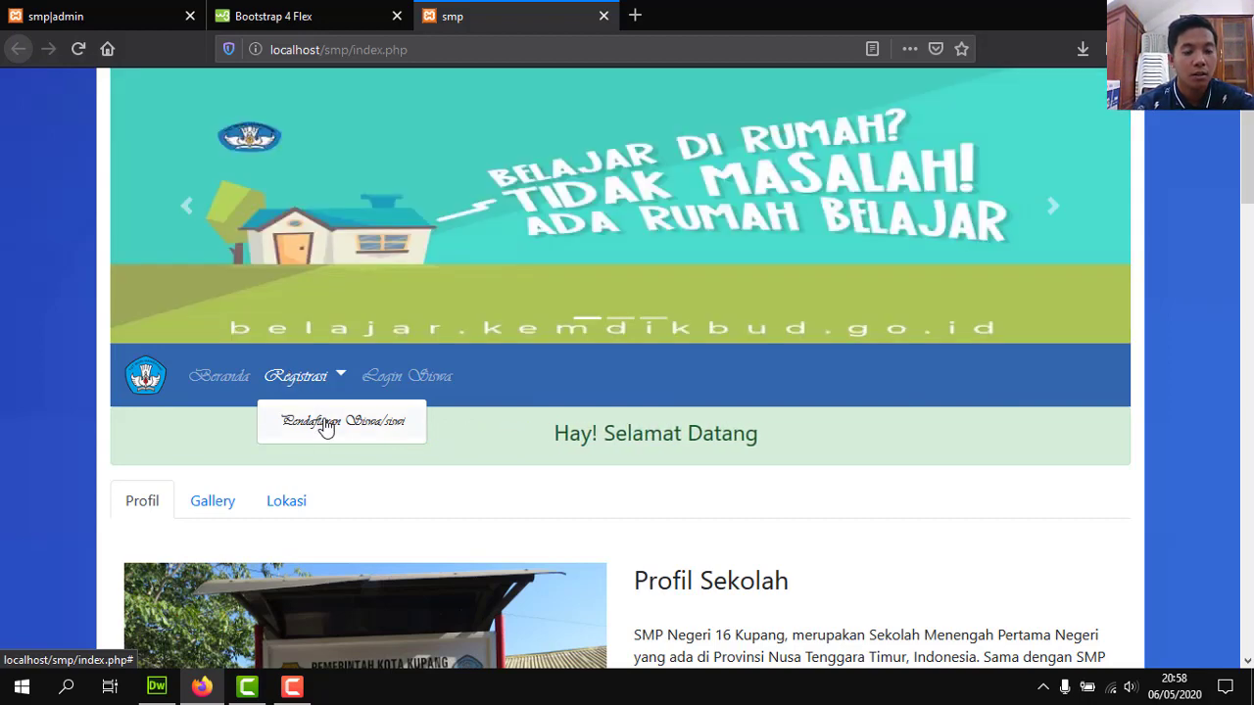
{"action": "left_click", "coordinate": [326, 425]}
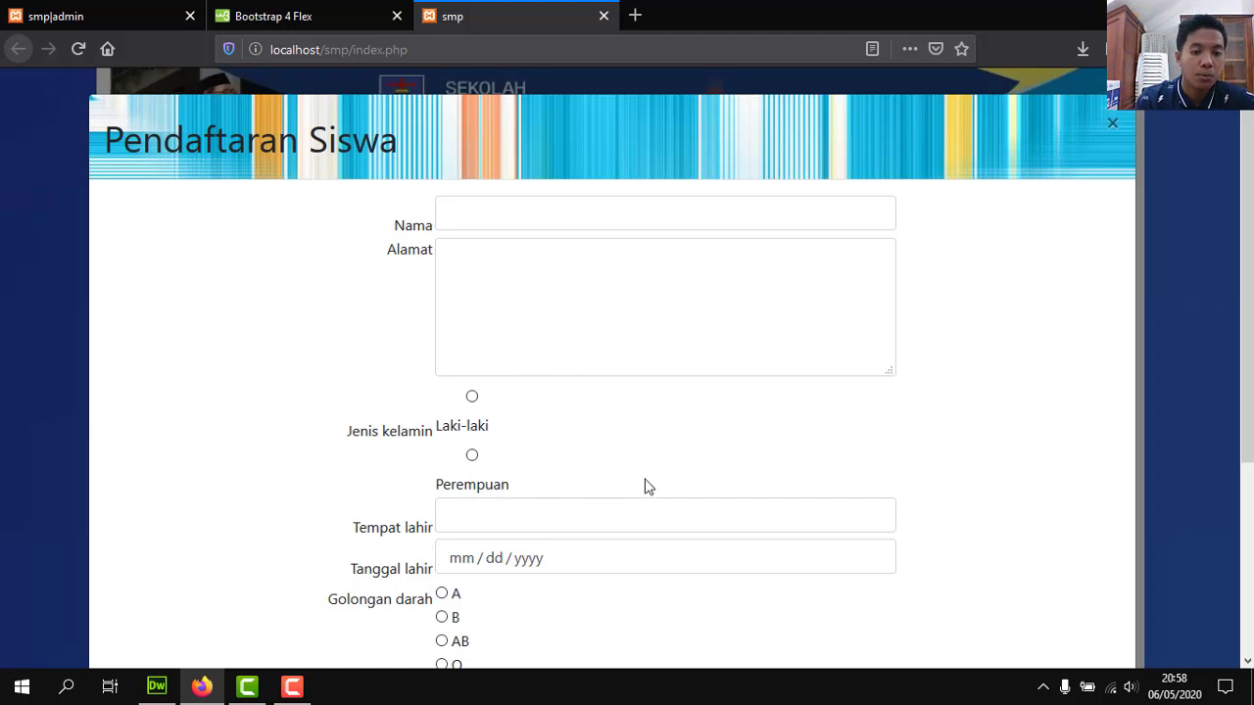
{"action": "scroll", "coordinate": [1246, 313], "scroll_direction": "down", "scroll_amount": 3}
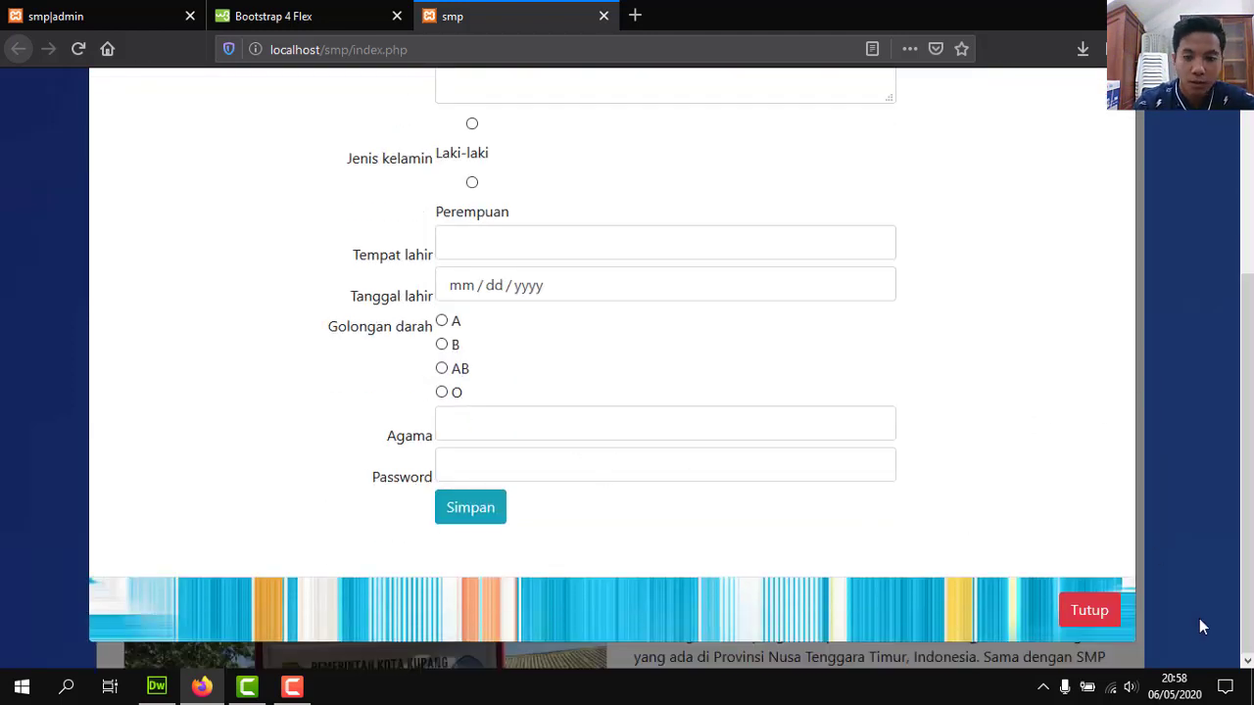
{"action": "left_click_drag", "start_coordinate": [1247, 563], "coordinate": [1246, 597]}
{"action": "left_click", "coordinate": [1085, 610]}
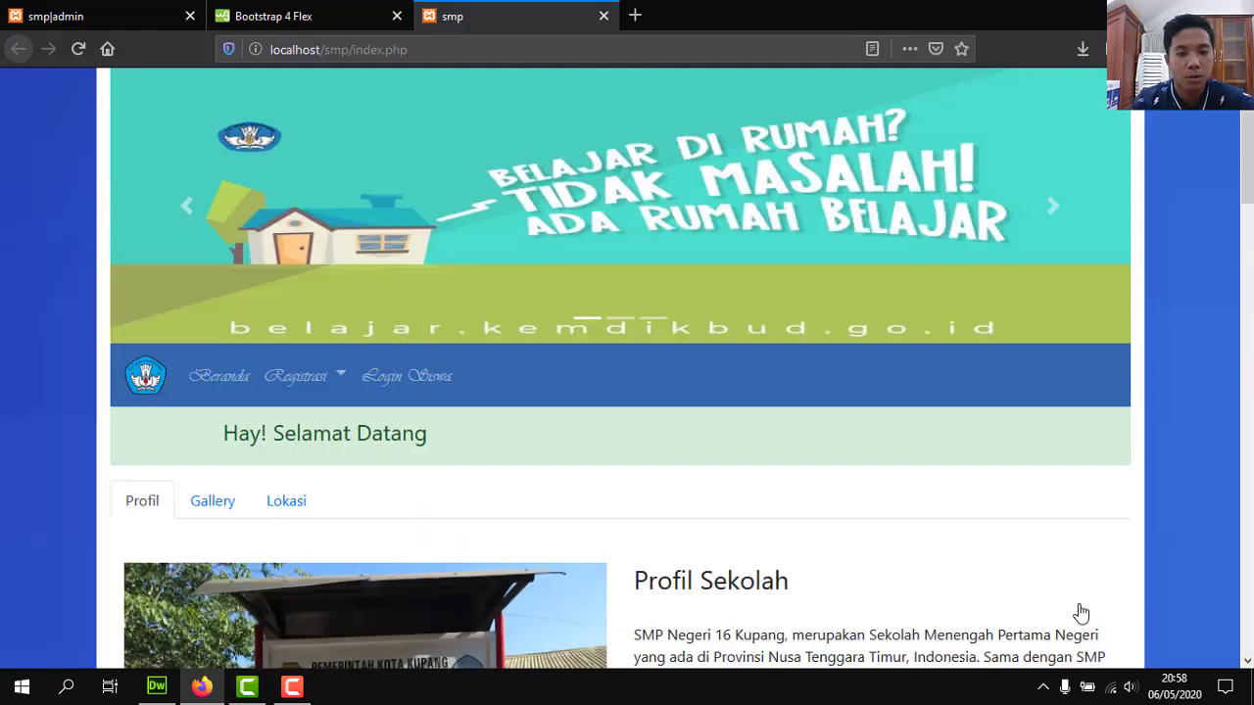
{"action": "left_click", "coordinate": [371, 380]}
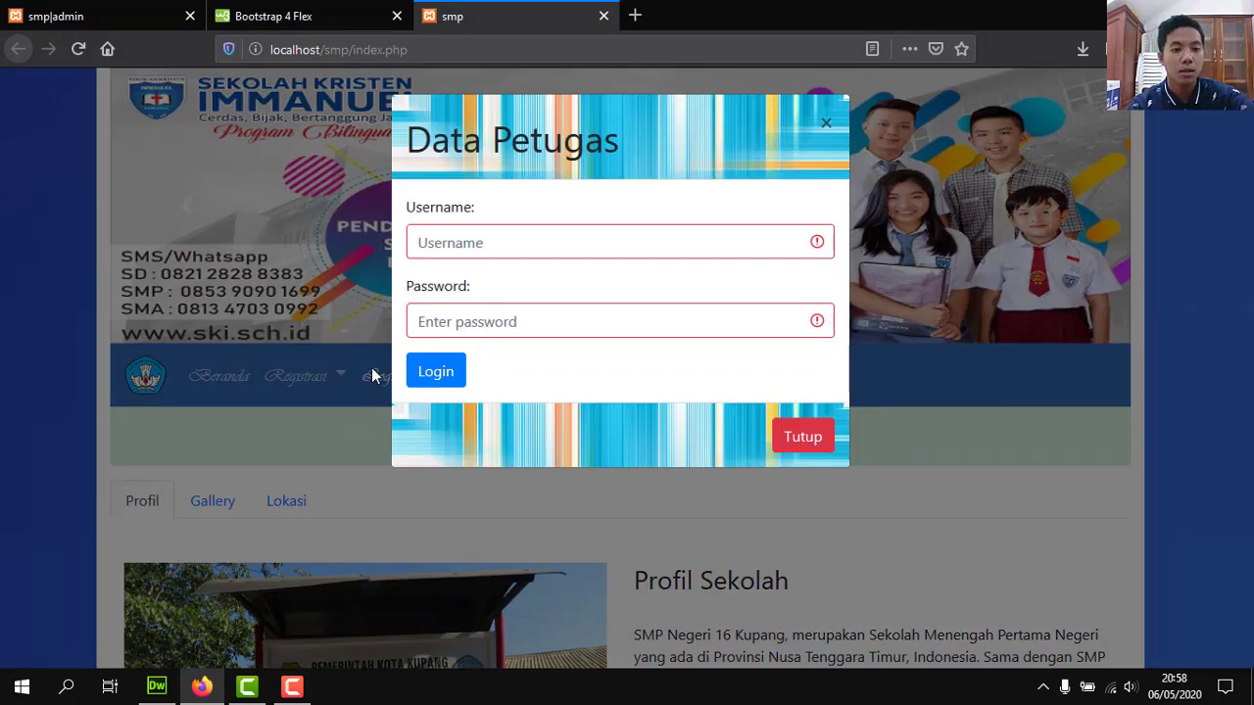
{"action": "left_click", "coordinate": [486, 254]}
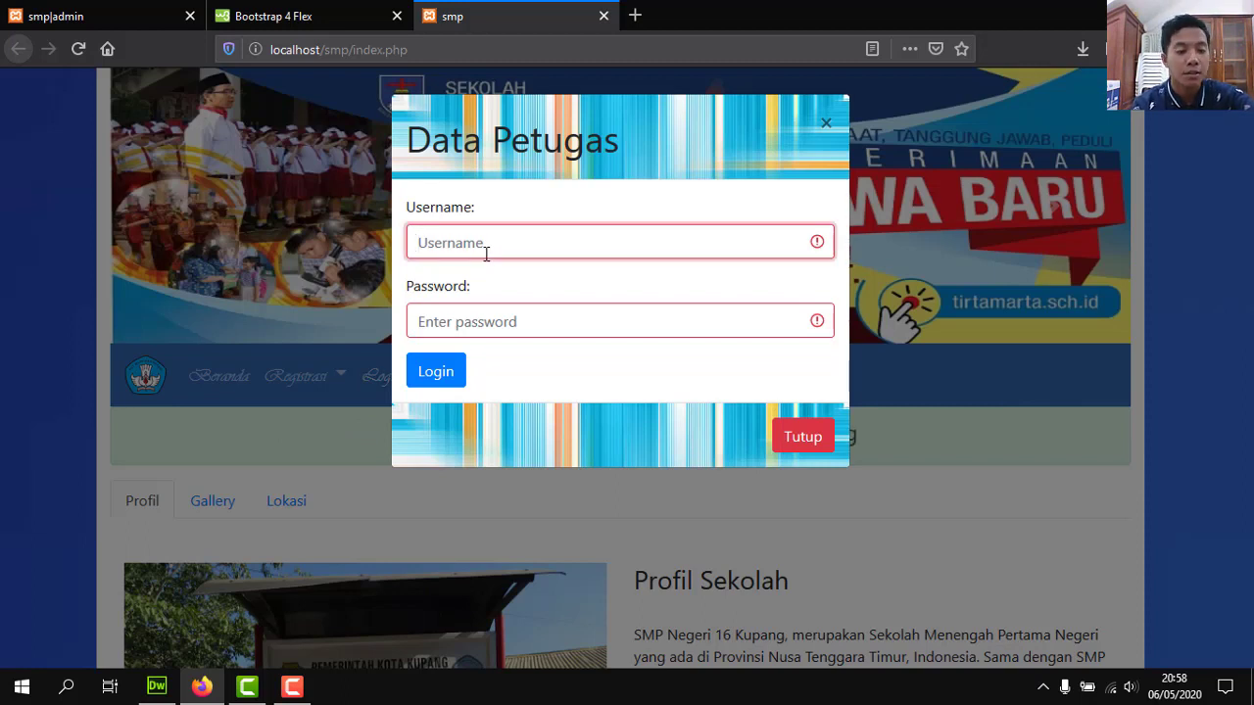
{"action": "left_click", "coordinate": [486, 254]}
{"action": "left_click", "coordinate": [461, 321]}
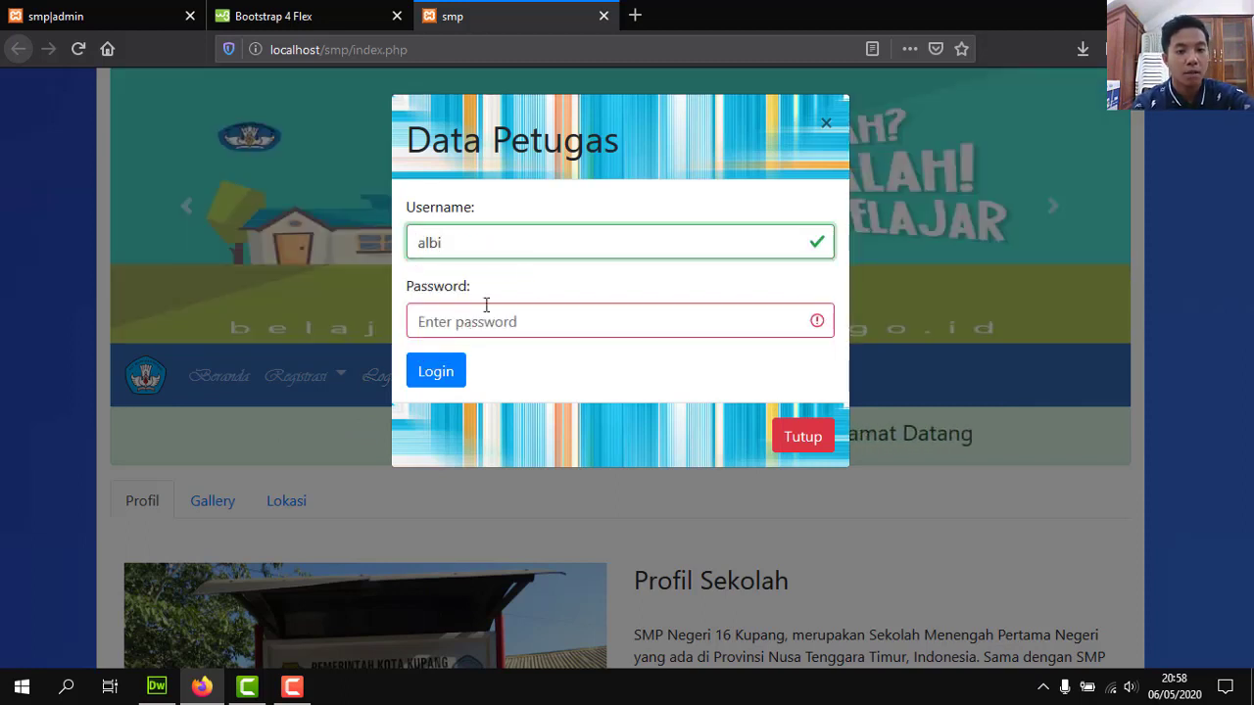
{"action": "key", "text": "BackSpace"}
{"action": "key", "text": "BackSpace"}
{"action": "key", "text": "BackSpace"}
{"action": "key", "text": "BackSpace"}
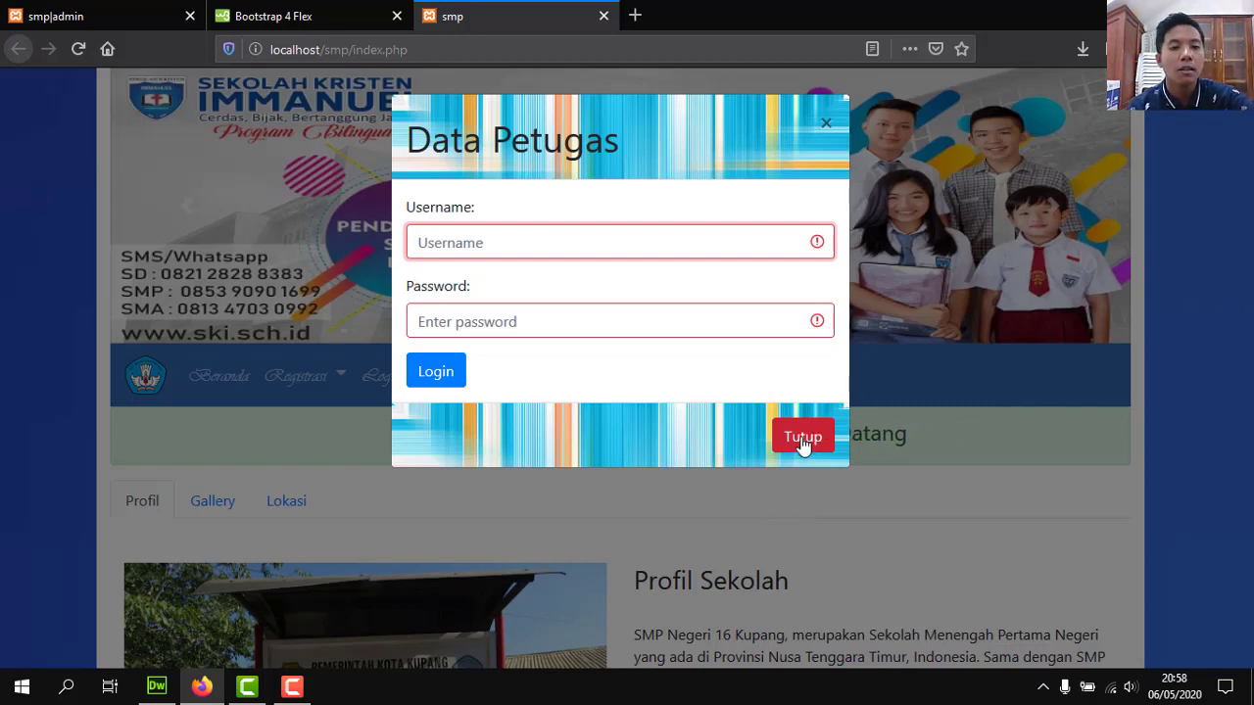
{"action": "left_click", "coordinate": [801, 440]}
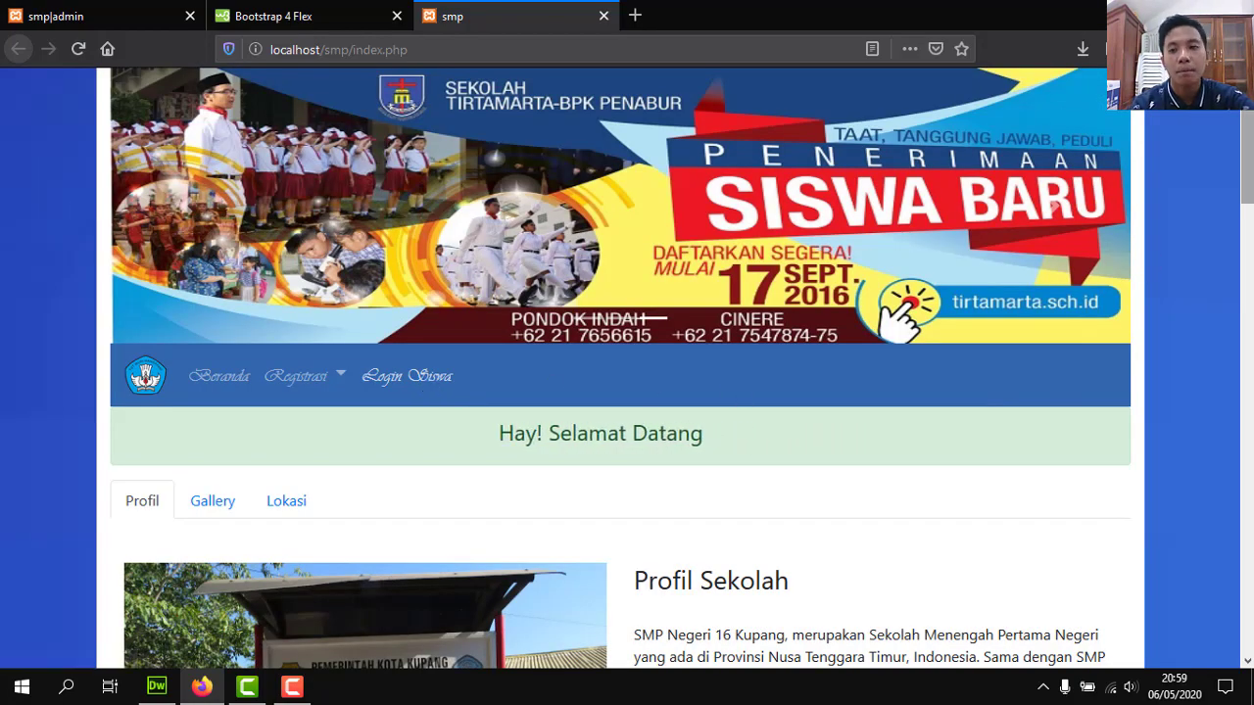
{"action": "mouse_move", "coordinate": [1247, 101]}
{"action": "left_mouse_down"}
{"action": "mouse_move", "coordinate": [1247, 319]}
{"action": "mouse_move", "coordinate": [1247, 98]}
{"action": "left_mouse_up"}
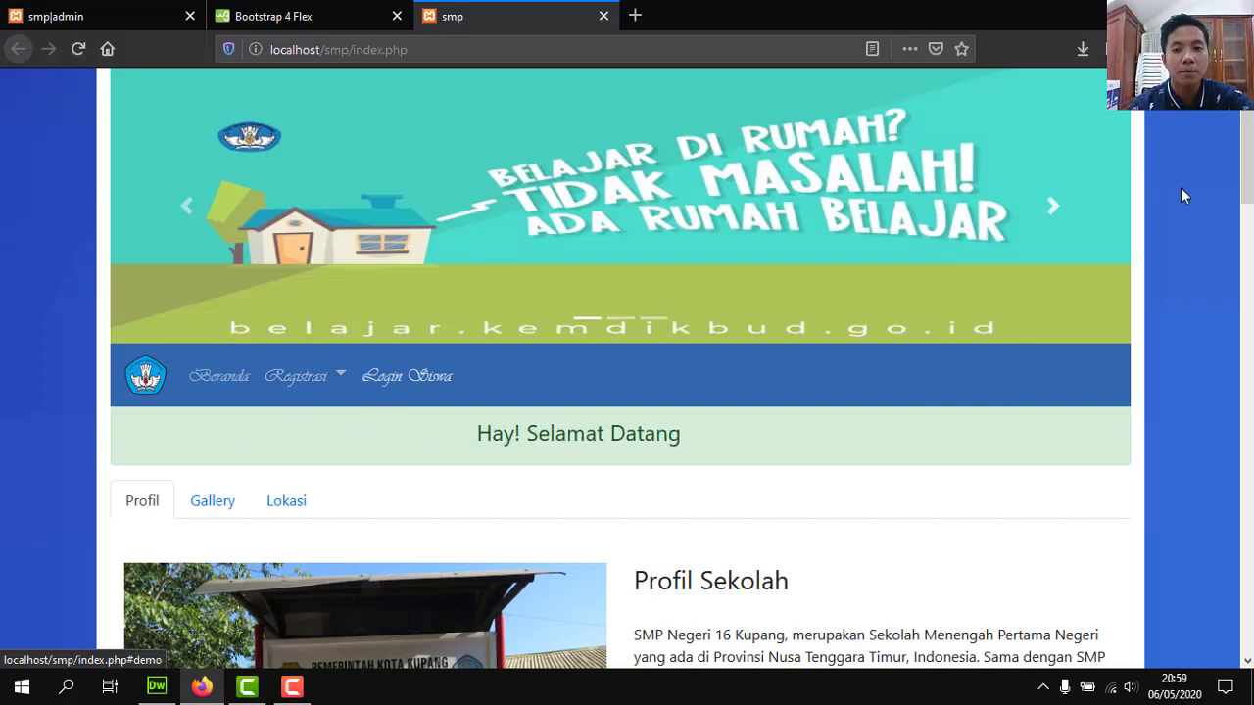
{"action": "left_click_drag", "start_coordinate": [1245, 193], "coordinate": [1219, 195]}
{"action": "scroll", "coordinate": [1218, 193], "scroll_direction": "up", "scroll_amount": 3}
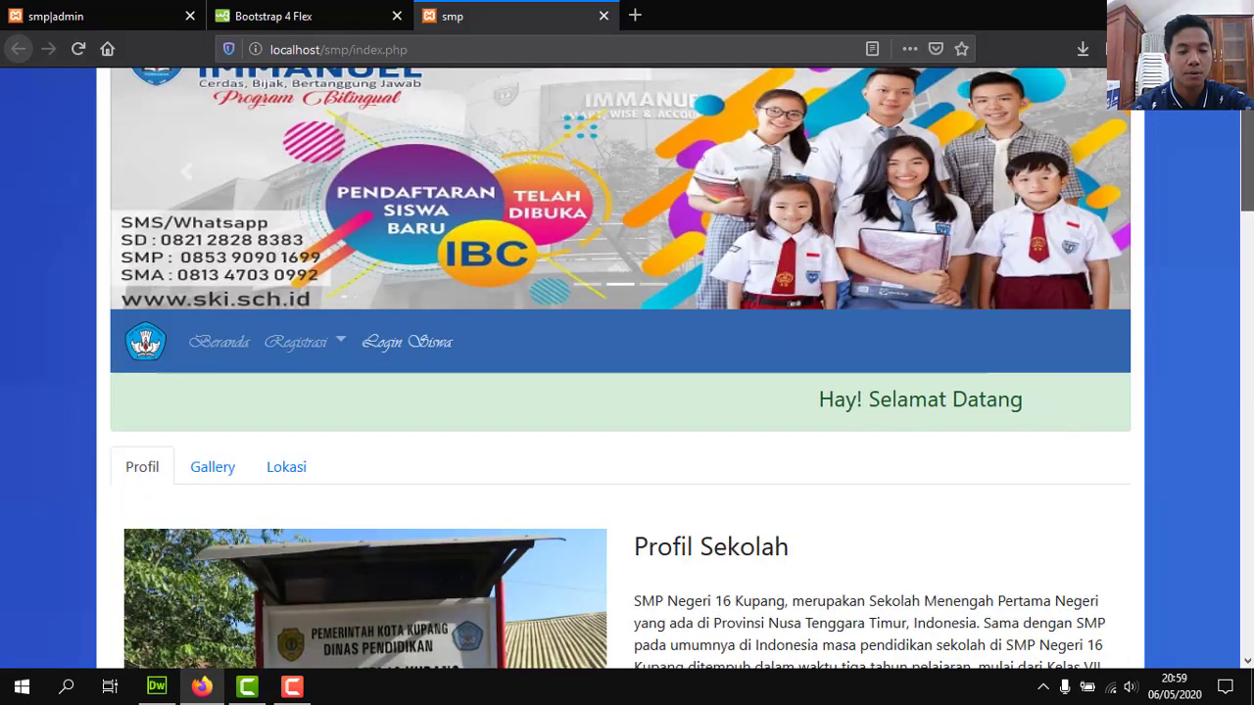
{"action": "scroll", "coordinate": [1244, 196], "scroll_direction": "down", "scroll_amount": 2}
{"action": "scroll", "coordinate": [996, 164], "scroll_direction": "up", "scroll_amount": 1}
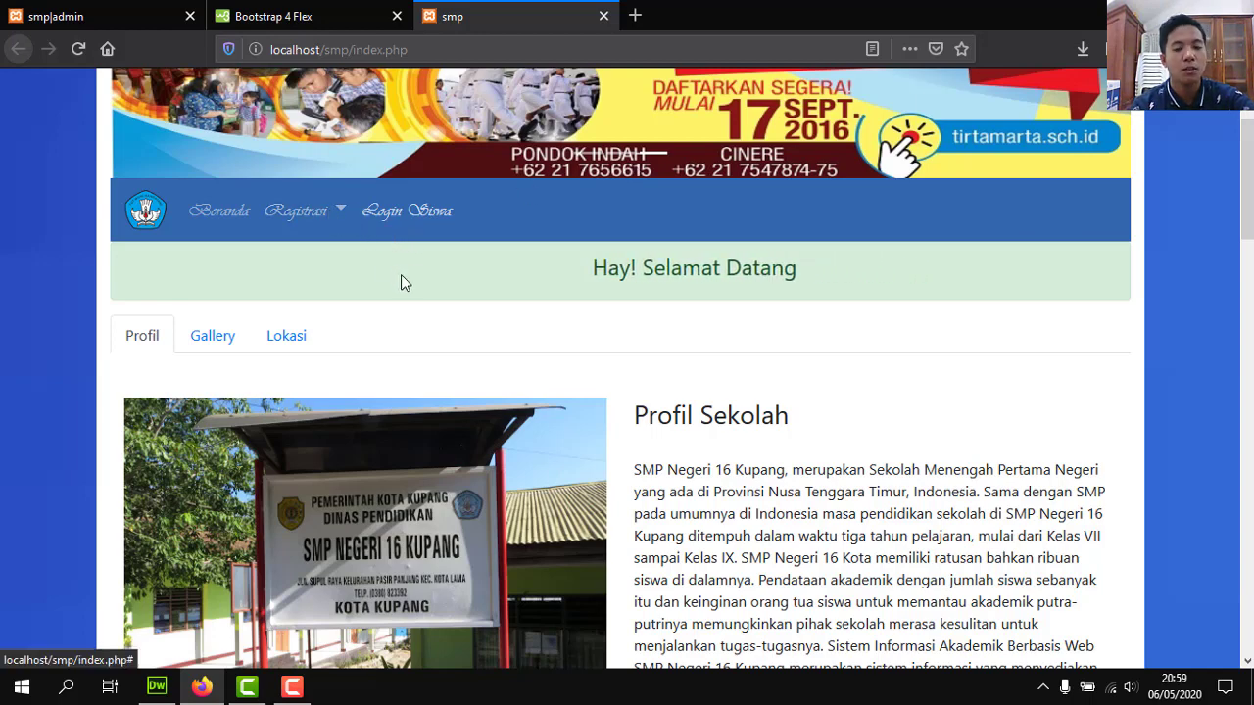
Open Registrasi > Pendaftaran Siswa/siswi, enter the student's name and address, and choose Perempuan.
{"action": "left_click", "coordinate": [305, 224]}
{"action": "left_click", "coordinate": [310, 260]}
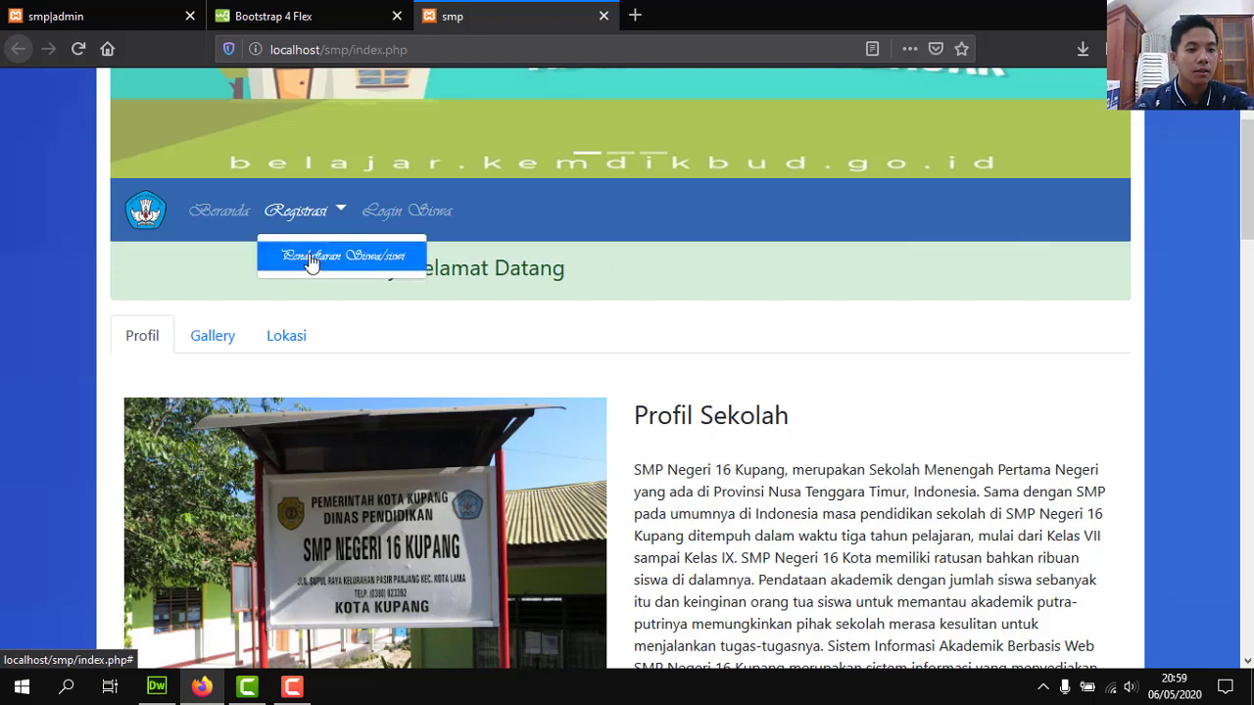
{"action": "left_click", "coordinate": [548, 214]}
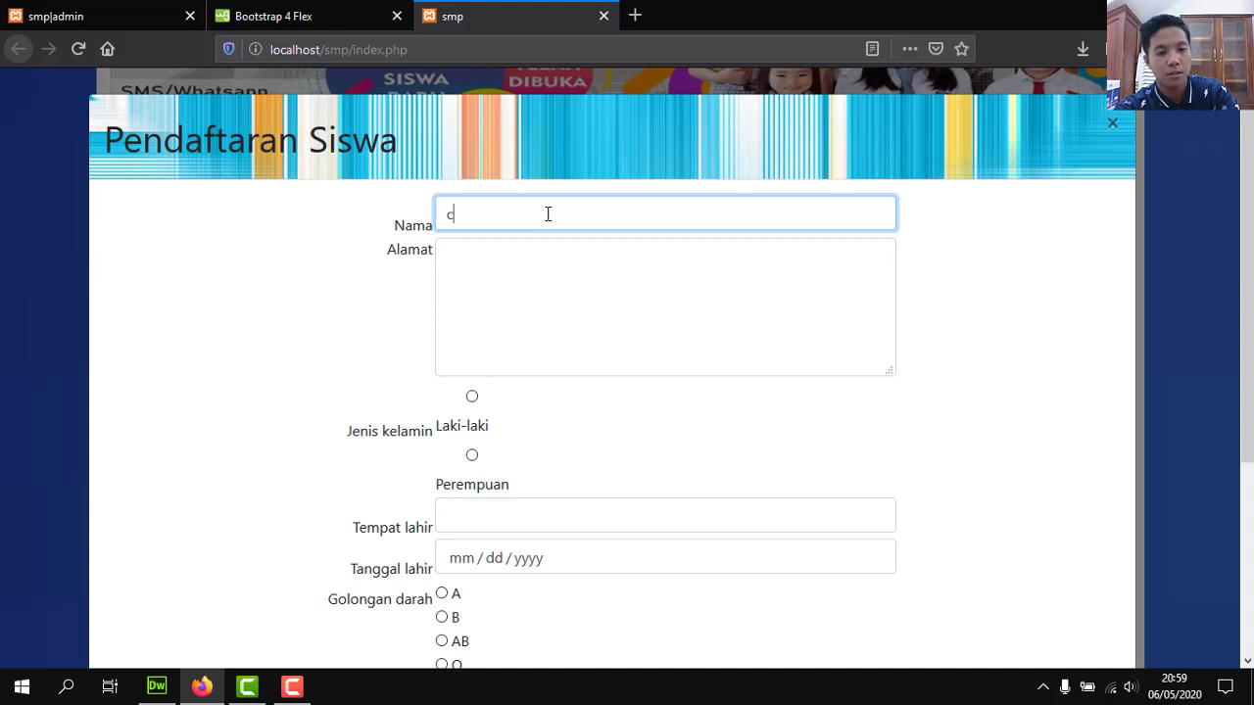
{"action": "left_click", "coordinate": [557, 271]}
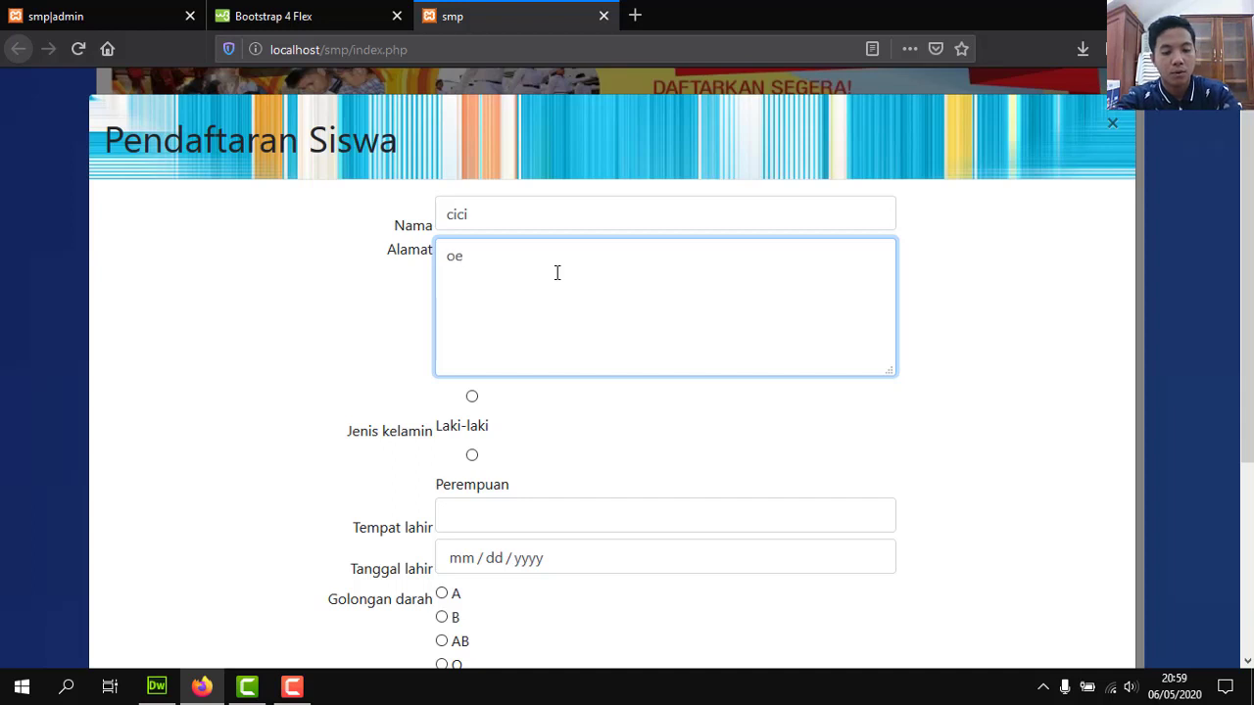
{"action": "left_click", "coordinate": [471, 455]}
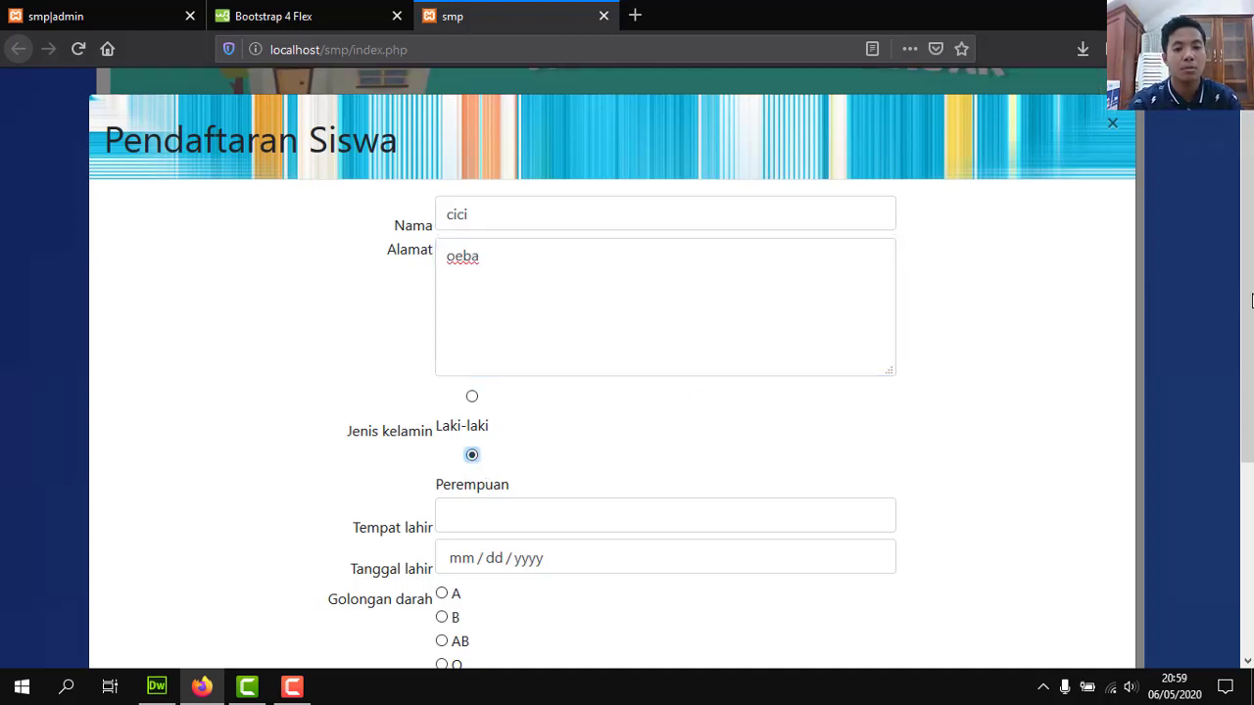
Enter kupang as the birthplace and submit the registration.
{"action": "scroll", "coordinate": [478, 468], "scroll_direction": "down", "scroll_amount": 2}
{"action": "scroll", "coordinate": [845, 389], "scroll_direction": "down", "scroll_amount": 1}
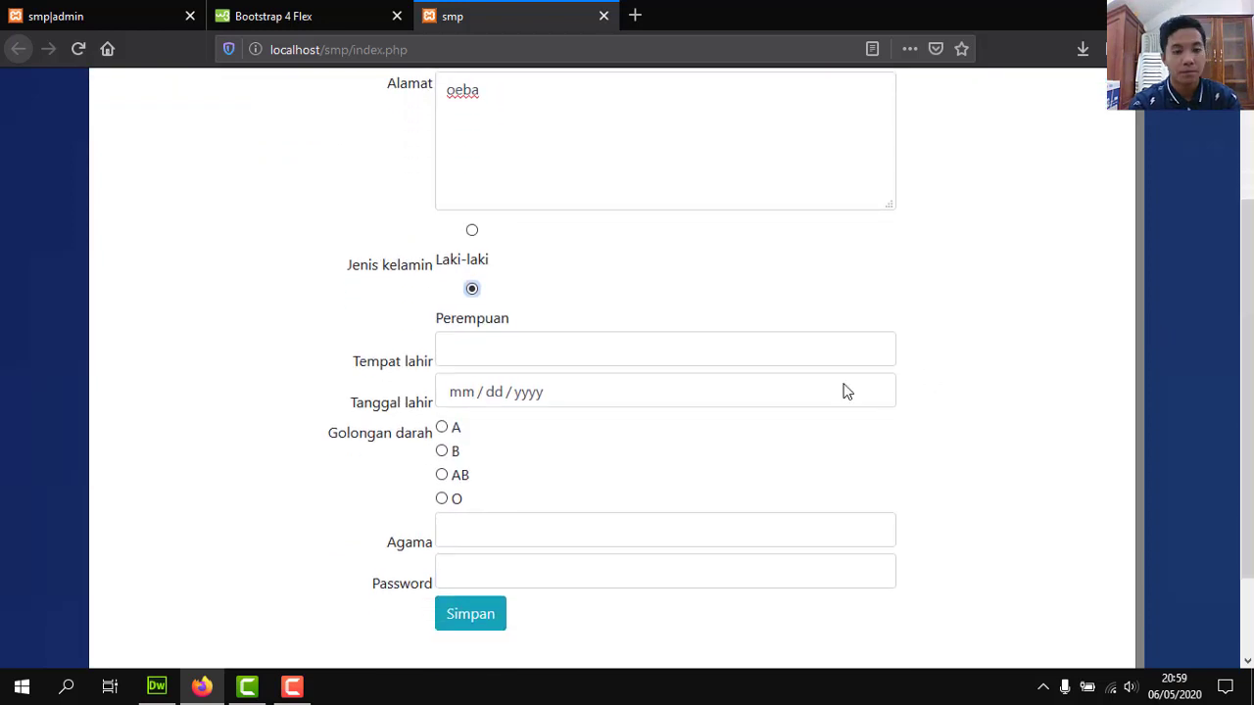
{"action": "left_click", "coordinate": [745, 353]}
{"action": "type", "text": "ku"}
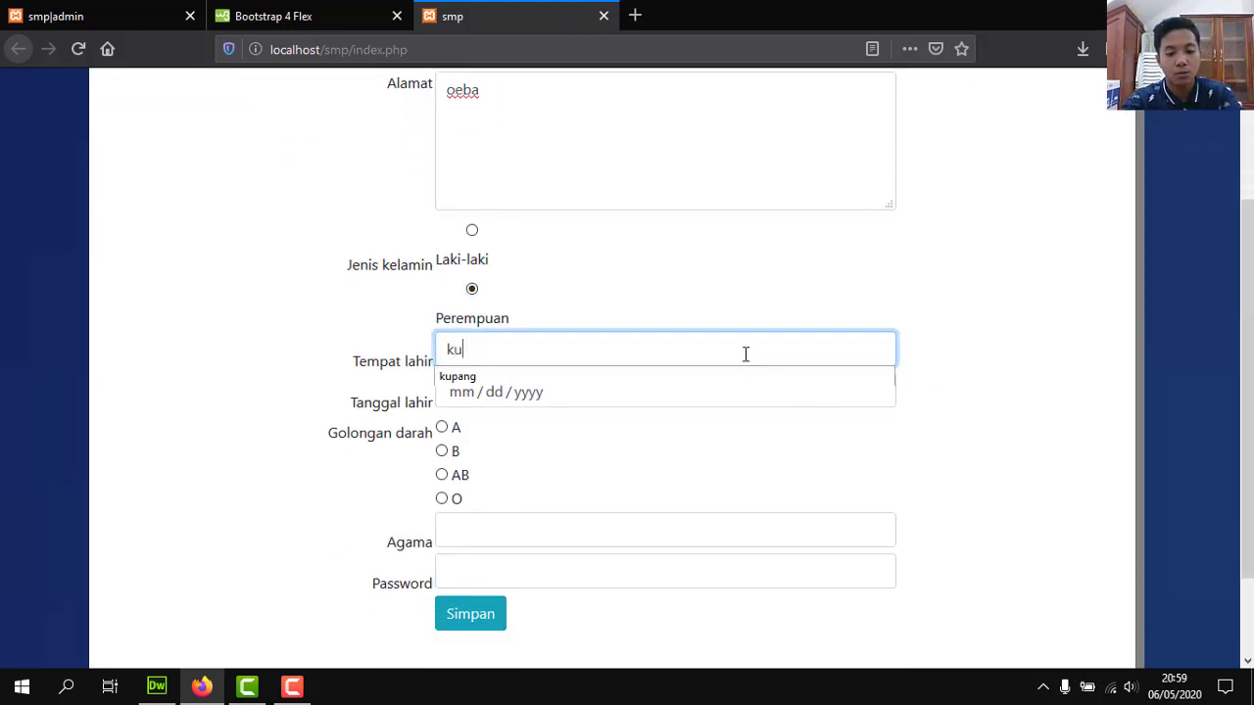
{"action": "type", "text": "pang"}
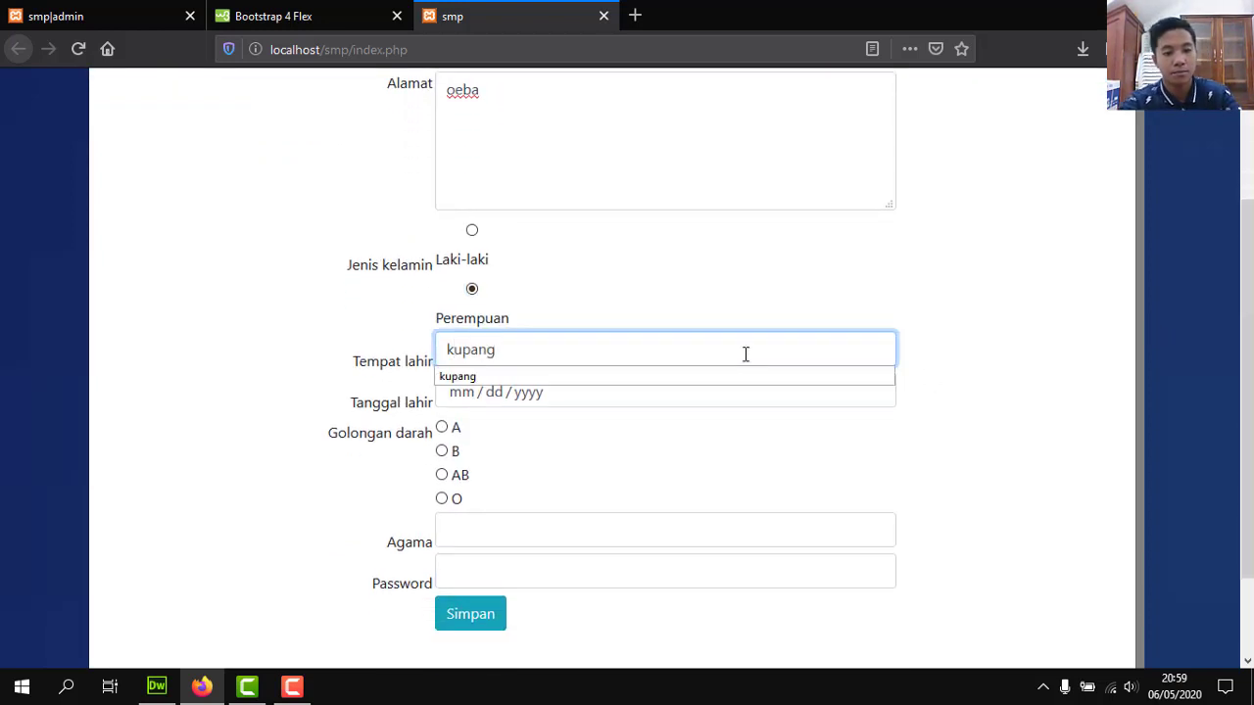
{"action": "key", "text": "Return"}
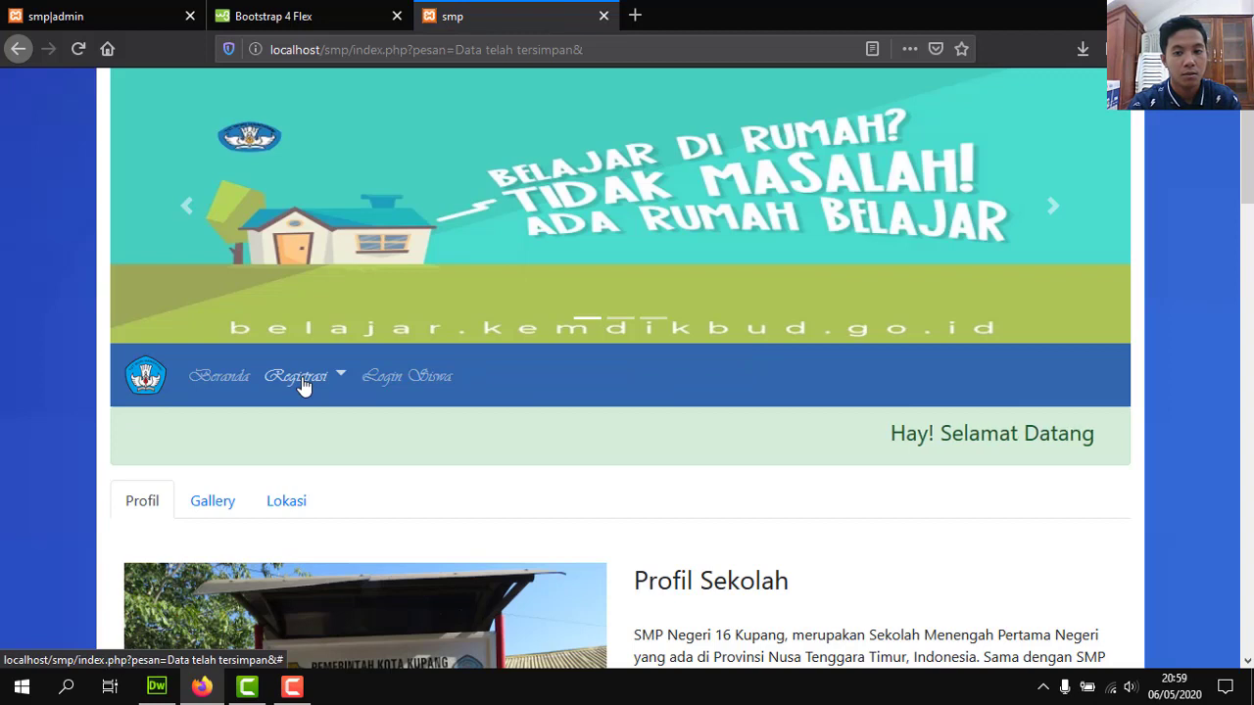
Reopen the student registration form, enter the student's name and address, and choose Perempuan.
{"action": "left_click", "coordinate": [304, 382]}
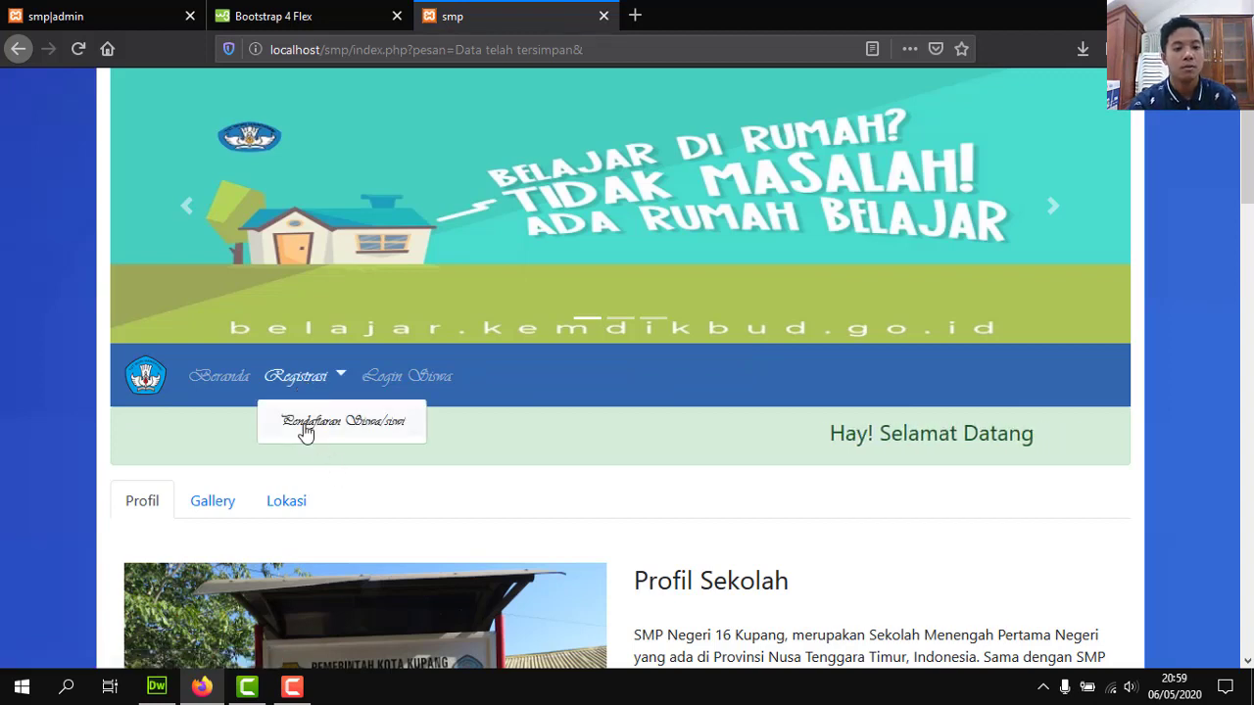
{"action": "left_click", "coordinate": [305, 429]}
{"action": "left_click", "coordinate": [547, 217]}
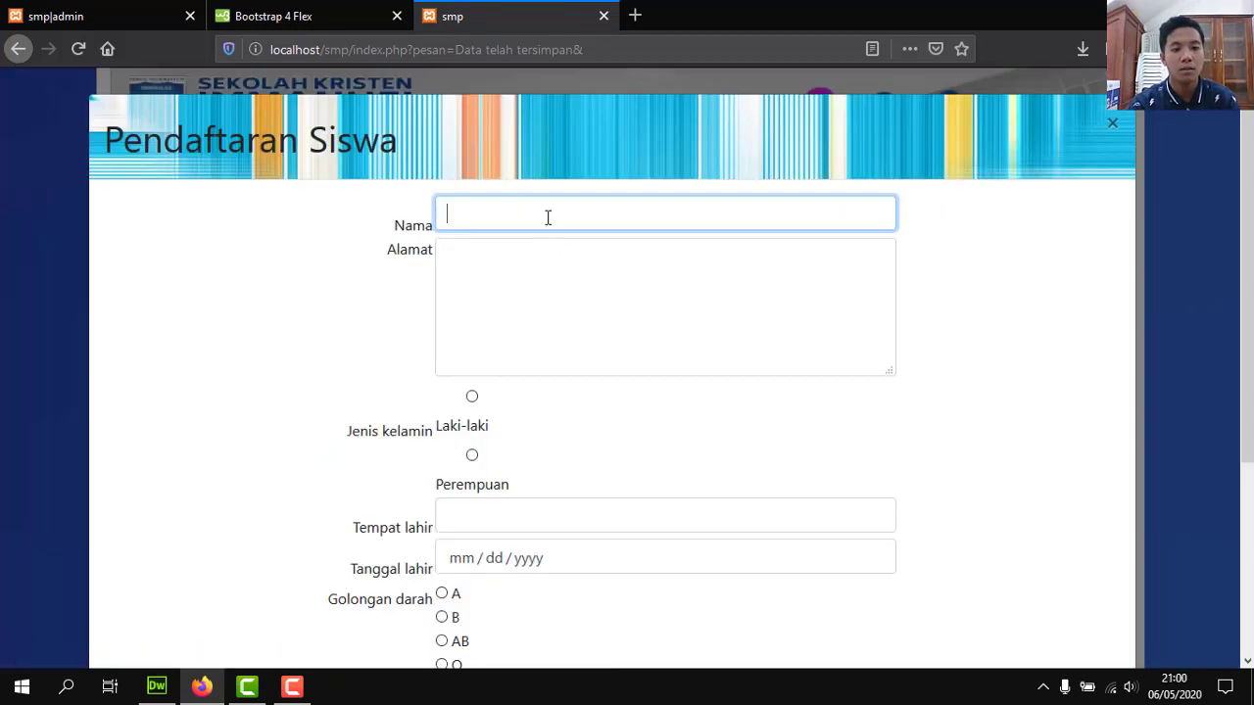
{"action": "type", "text": "cic"}
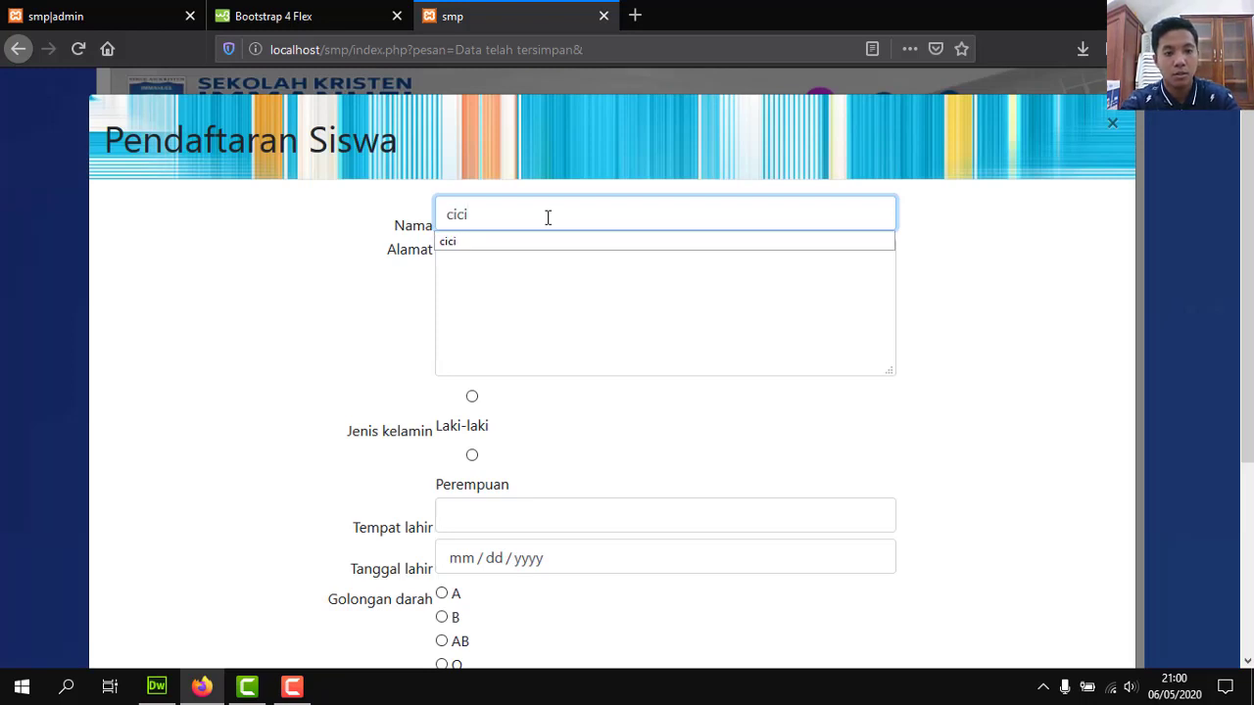
{"action": "type", "text": "i"}
{"action": "left_click", "coordinate": [539, 245]}
{"action": "left_click", "coordinate": [542, 266]}
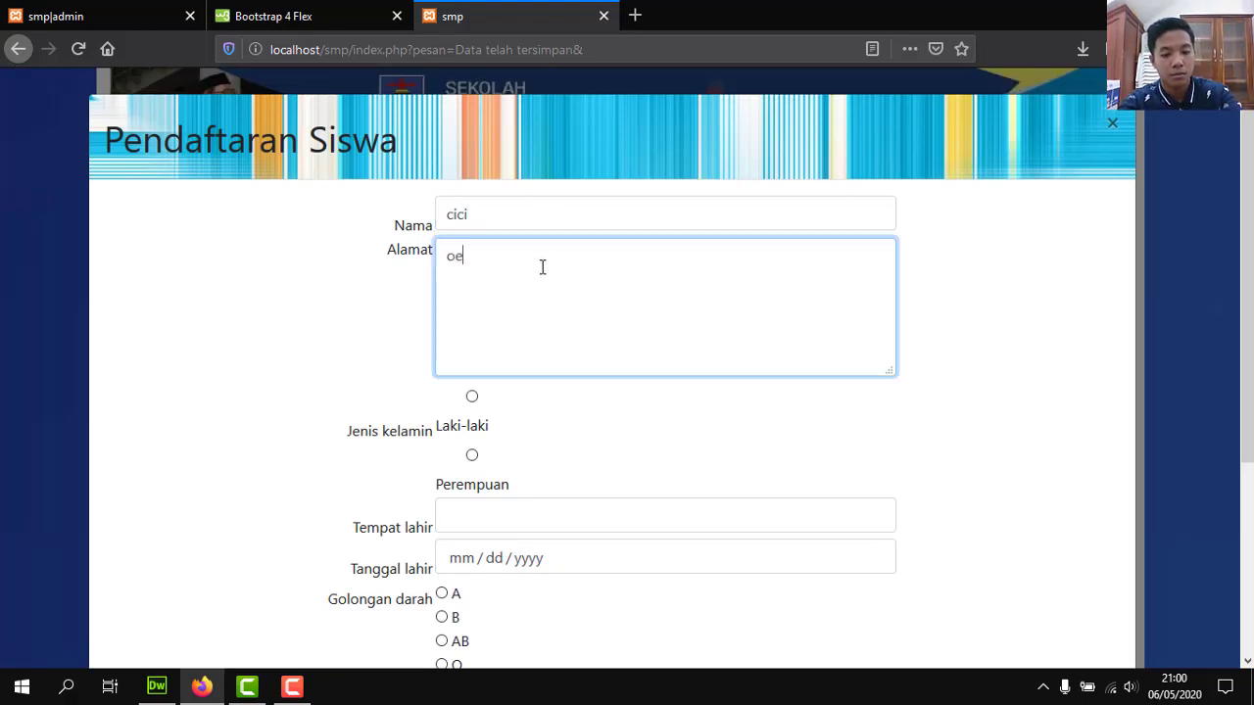
{"action": "left_click", "coordinate": [472, 455]}
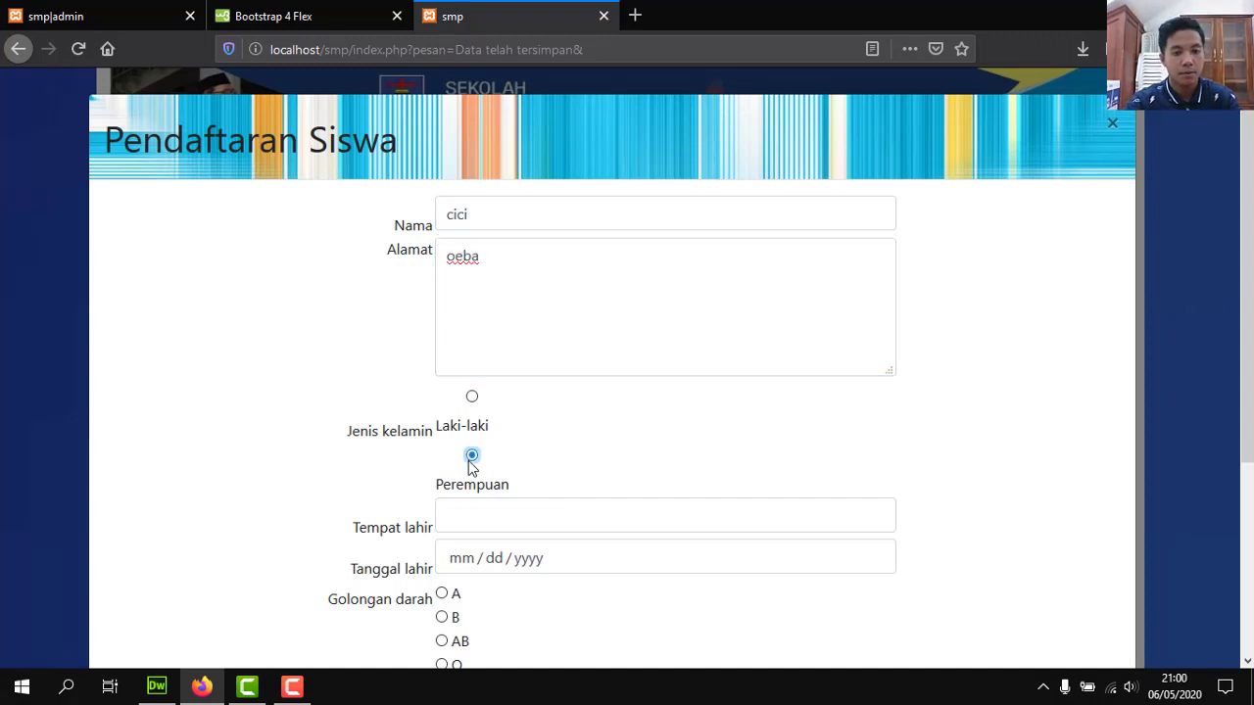
Set the birthplace to kupang from the suggestion and open the birth-date calendar.
{"action": "left_click", "coordinate": [566, 513]}
{"action": "type", "text": "kupang"}
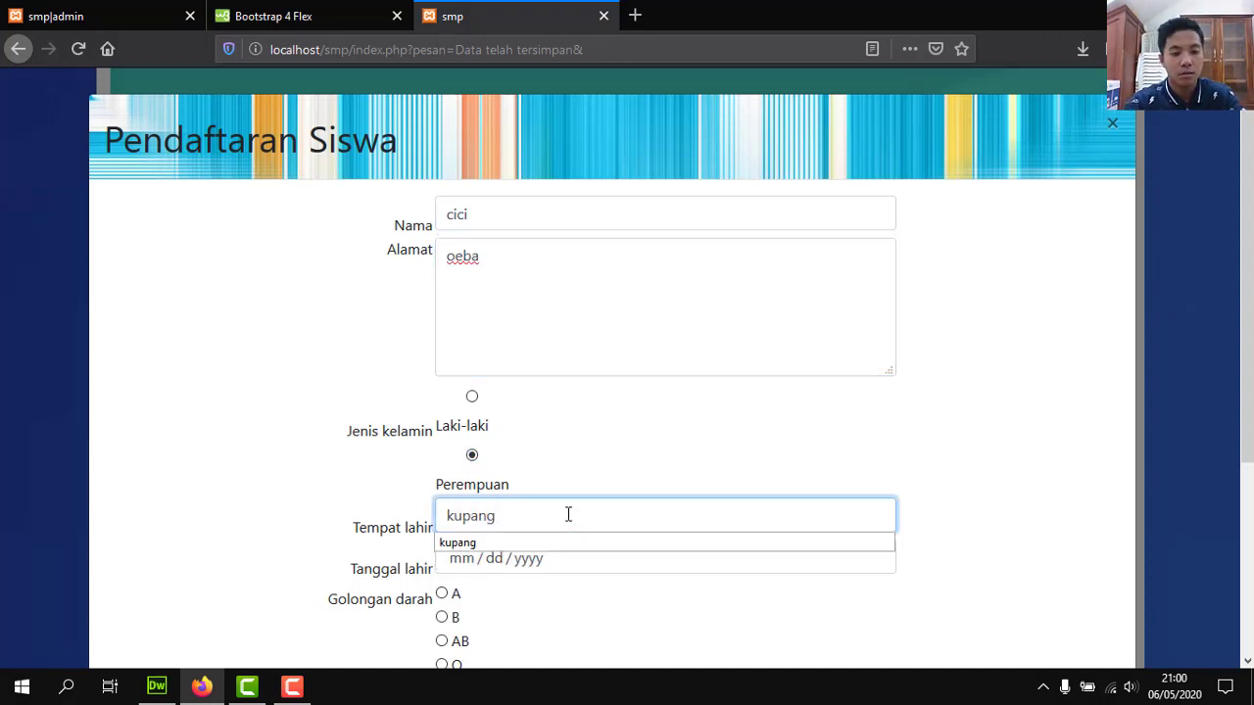
{"action": "key", "text": "Down"}
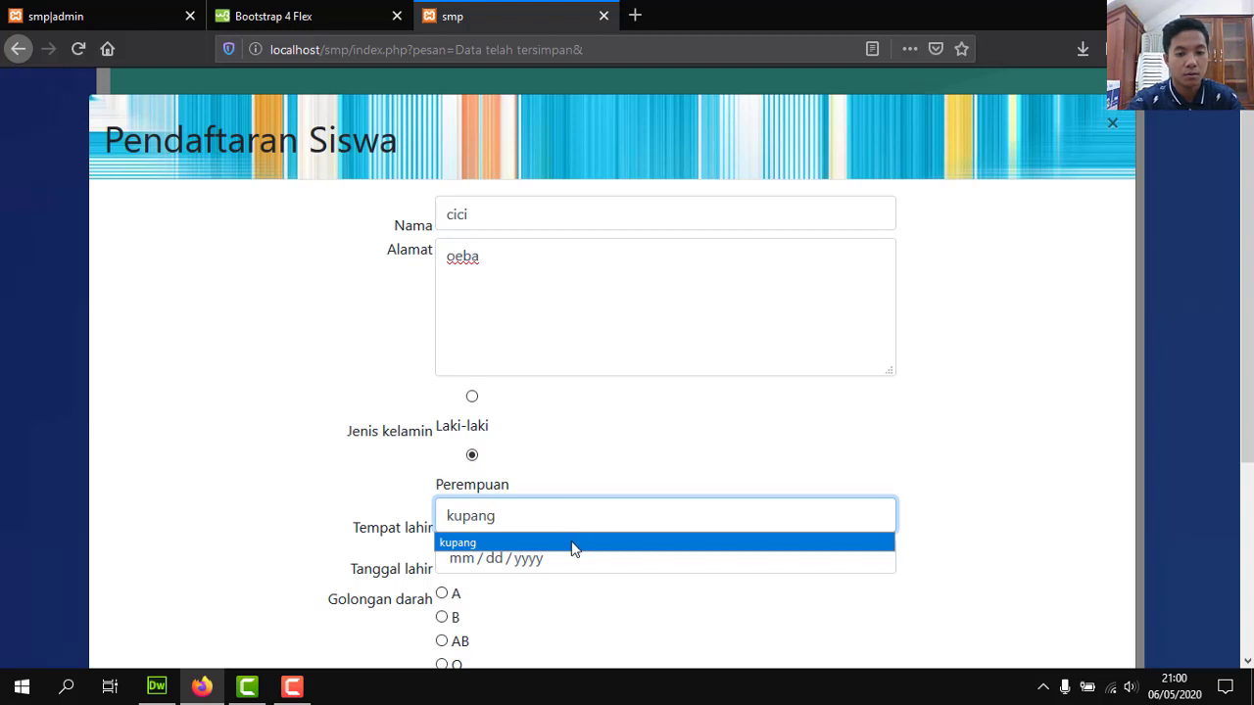
{"action": "left_click", "coordinate": [574, 544]}
{"action": "left_click", "coordinate": [474, 560]}
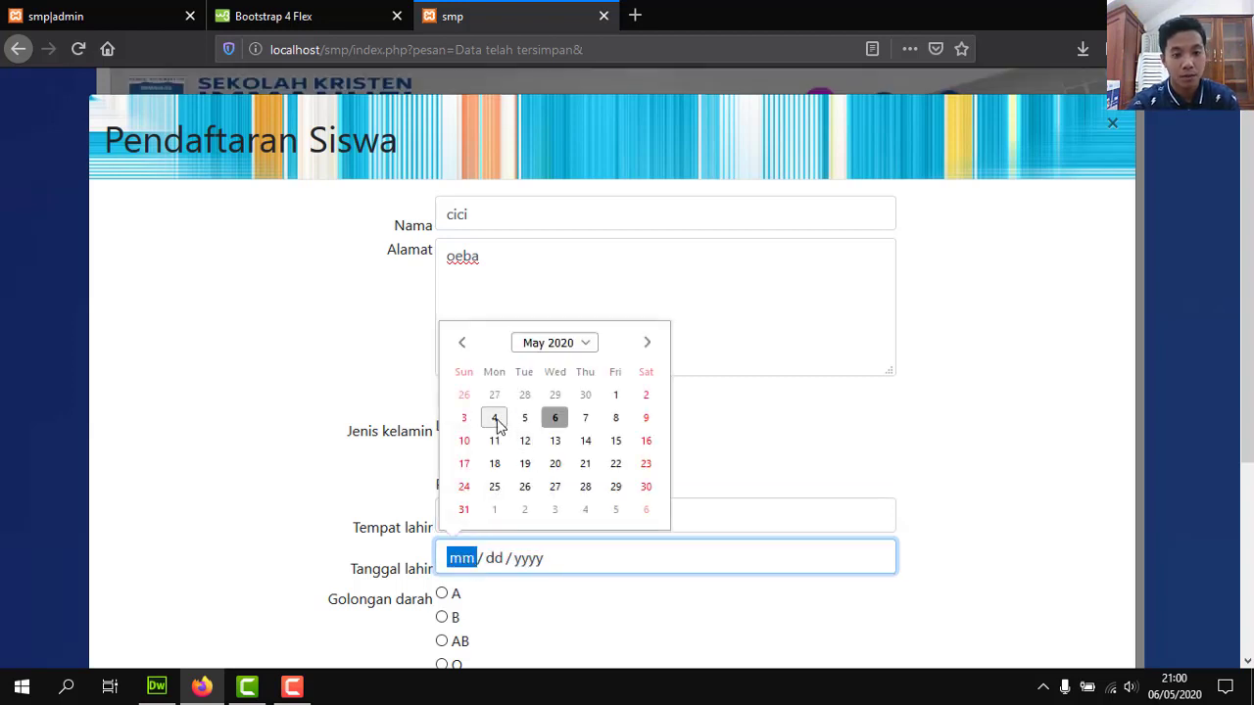
Pick the 4th, then reopen the calendar's month view and choose April as the birth month.
{"action": "left_click", "coordinate": [495, 421]}
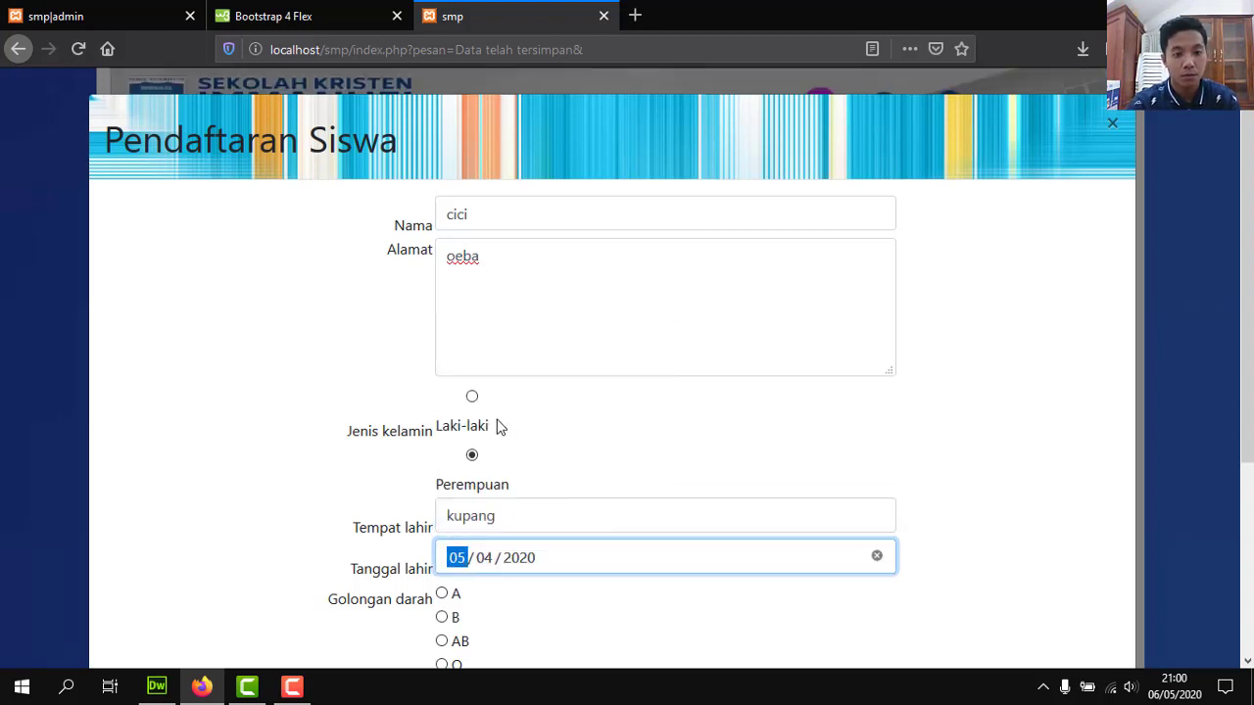
{"action": "left_click", "coordinate": [488, 560]}
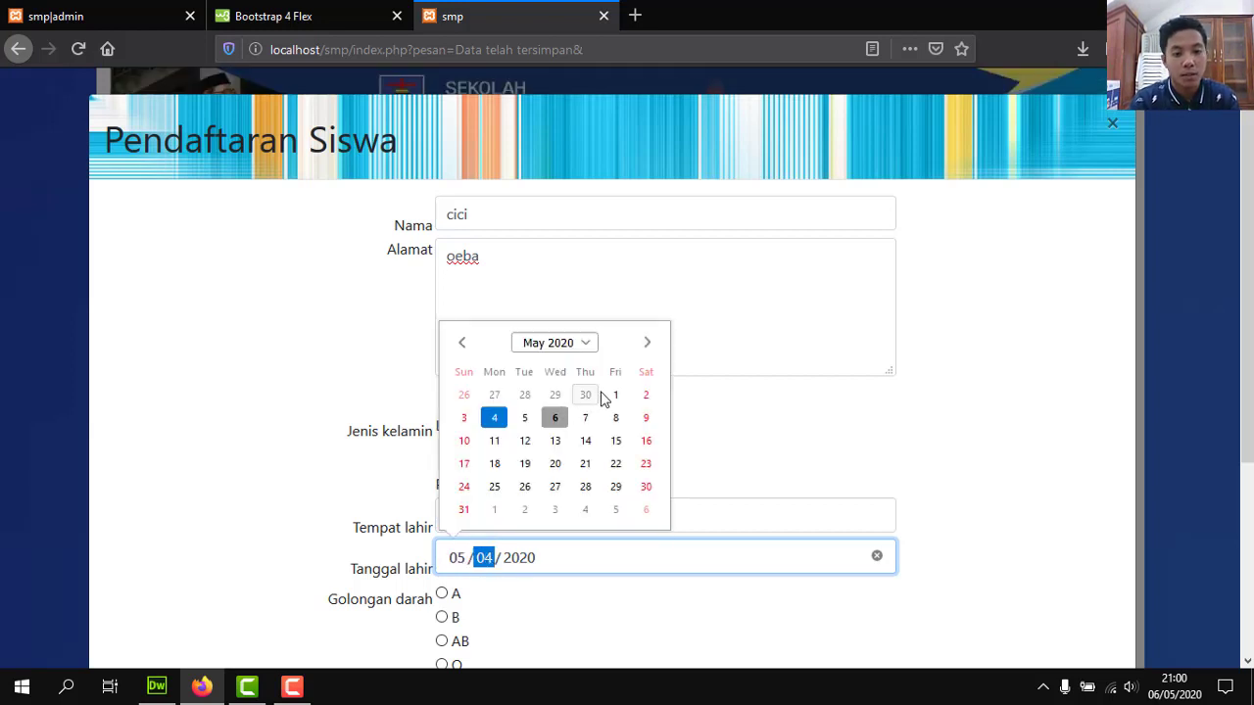
{"action": "left_click", "coordinate": [555, 345]}
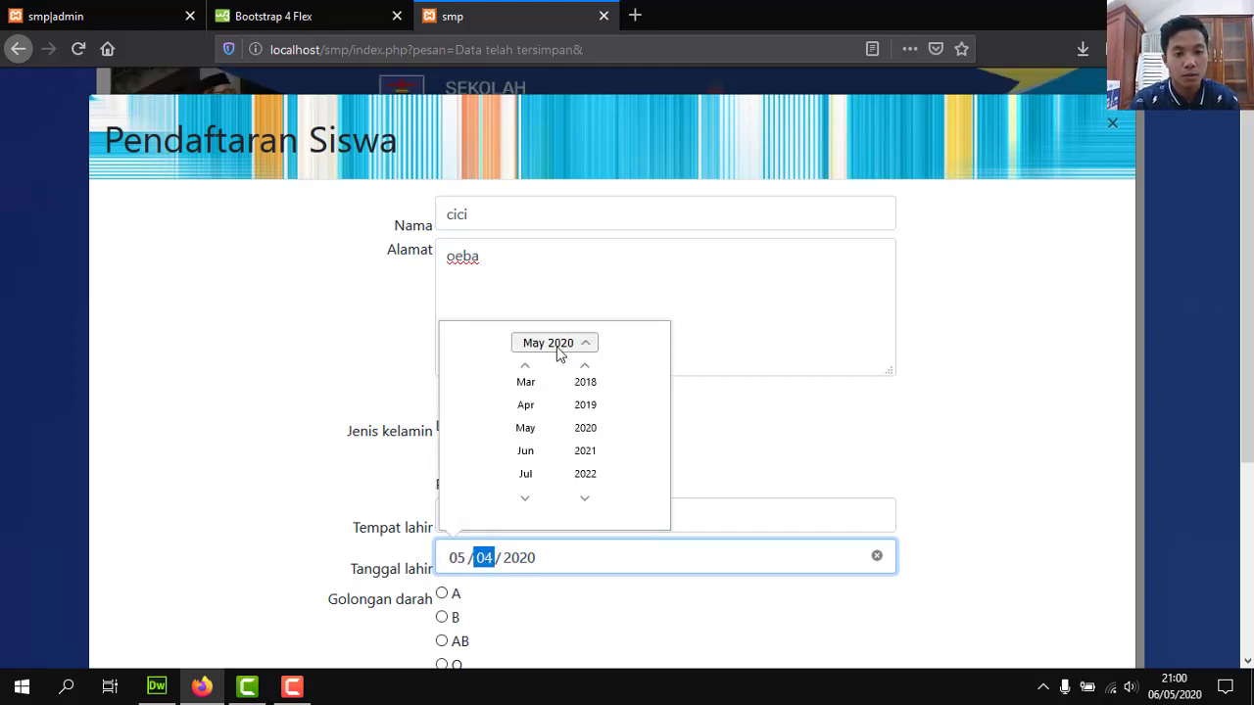
{"action": "left_click", "coordinate": [538, 402]}
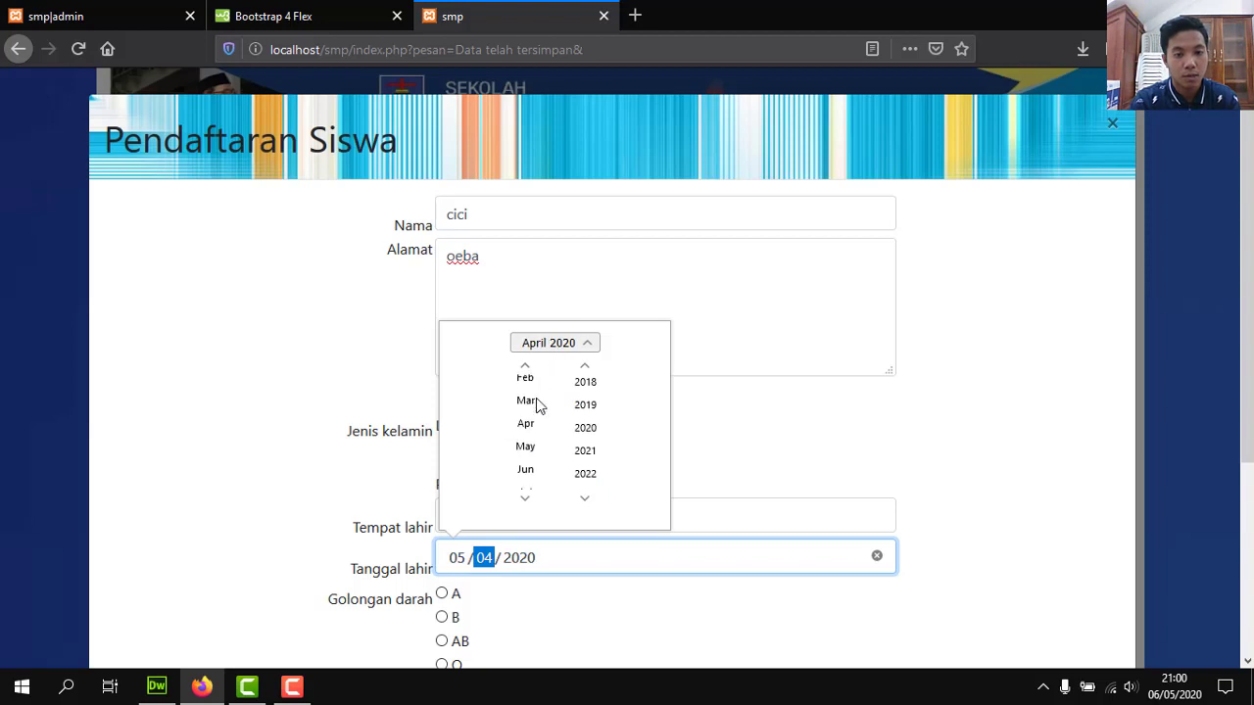
Roll the birth year back to 1996 and choose the 16th as the day.
{"action": "left_click", "coordinate": [586, 368]}
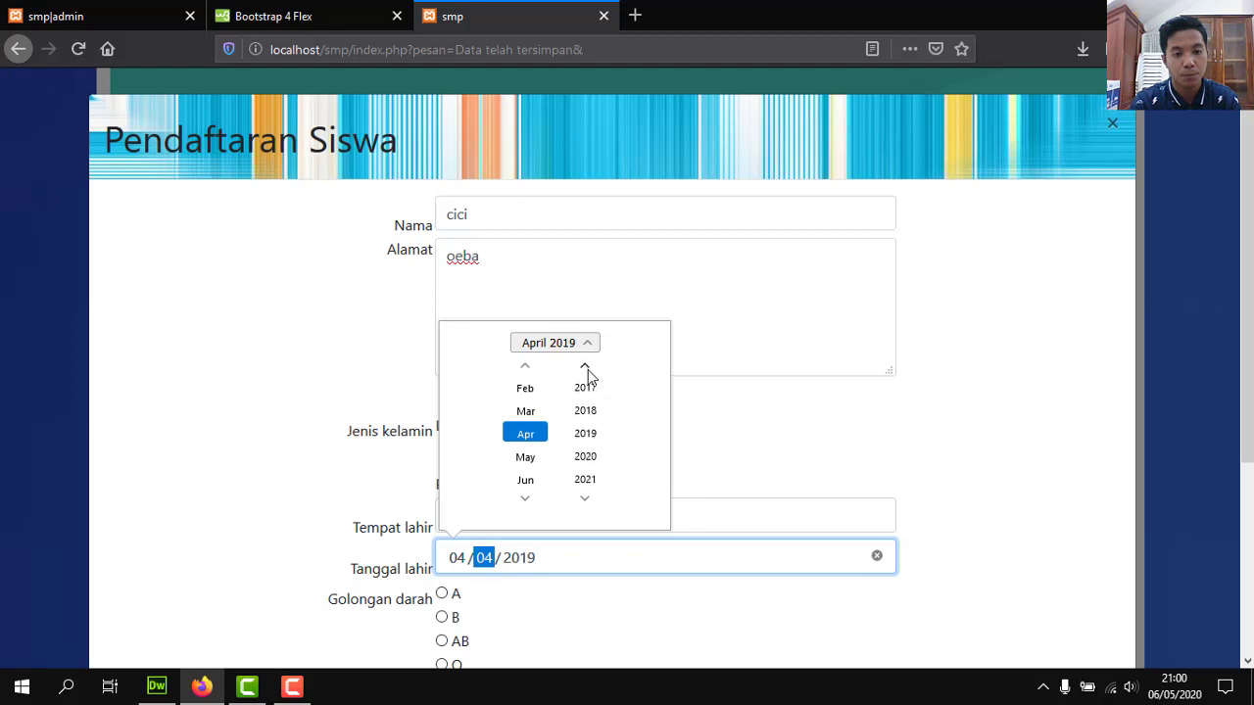
{"action": "left_click", "coordinate": [586, 367]}
{"action": "left_click_drag", "start_coordinate": [586, 367], "coordinate": [585, 369]}
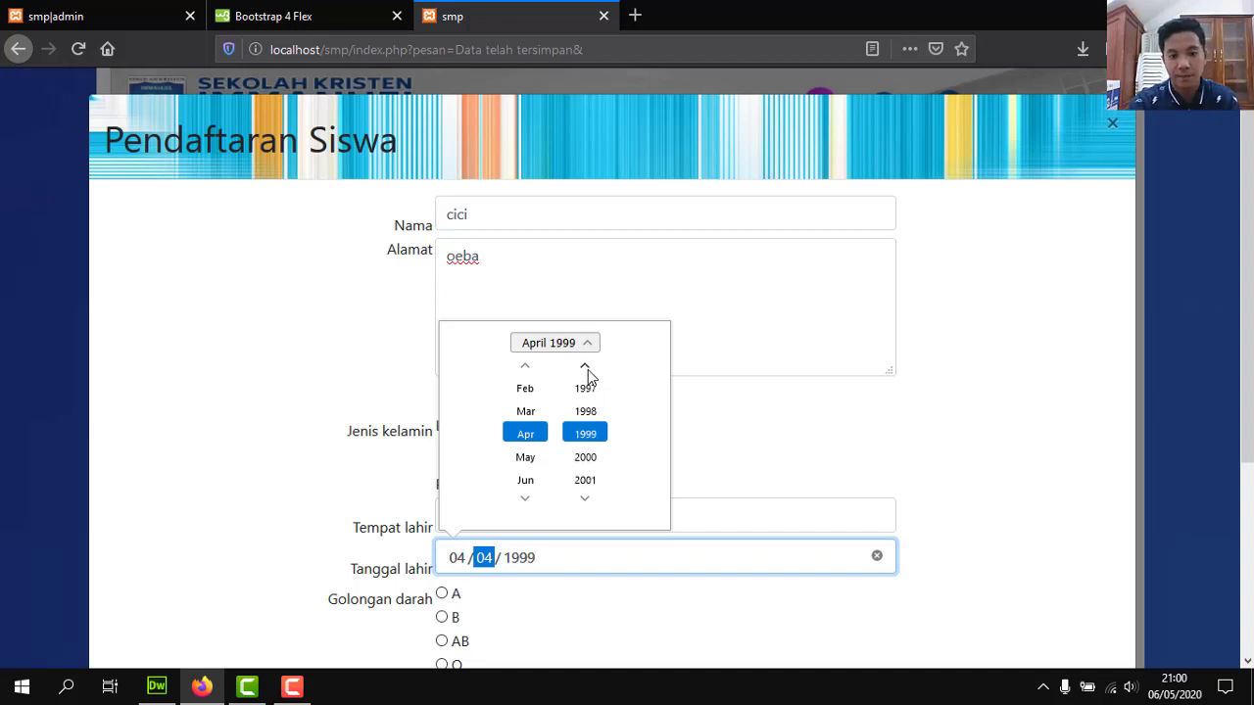
{"action": "left_click", "coordinate": [593, 414]}
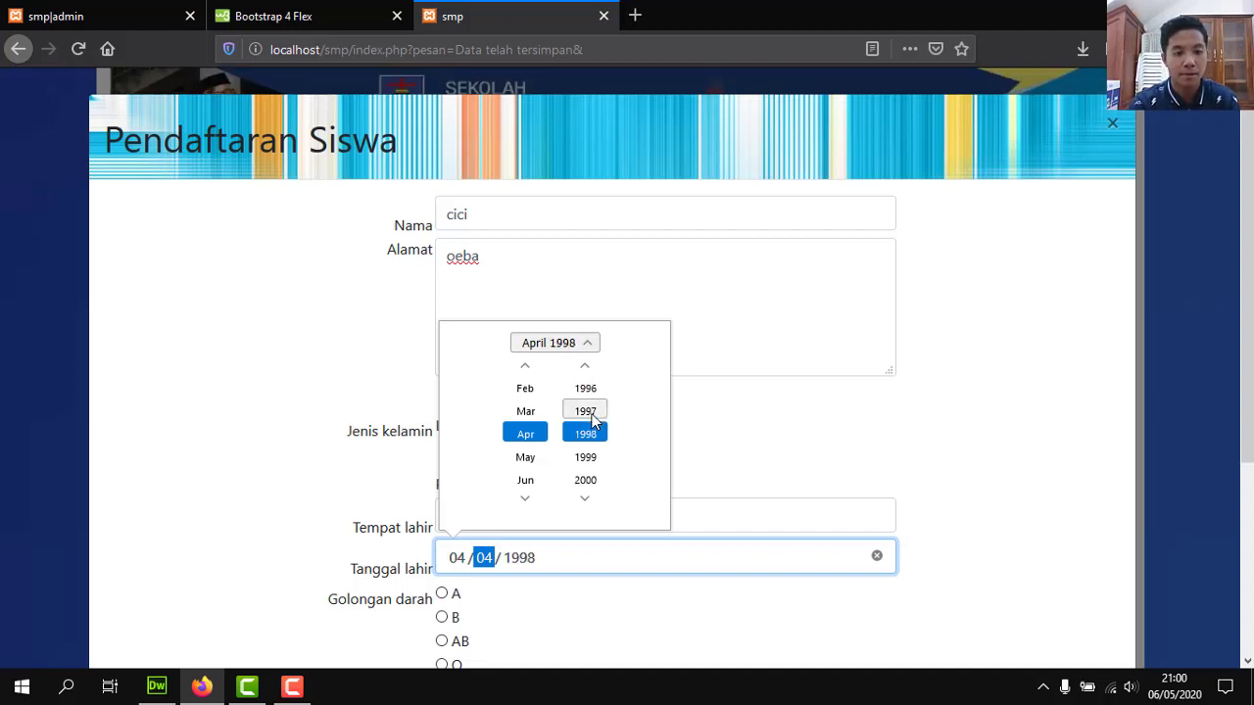
{"action": "left_click", "coordinate": [587, 413]}
{"action": "left_click", "coordinate": [580, 415]}
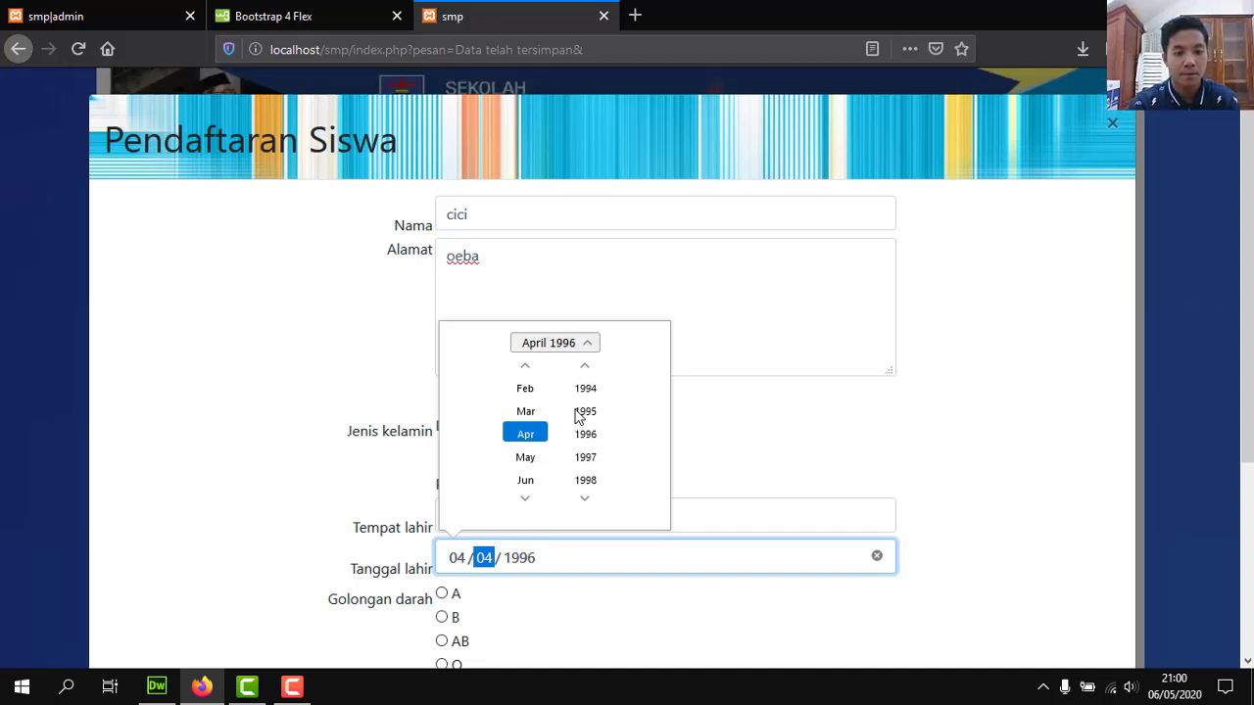
{"action": "left_click", "coordinate": [546, 345]}
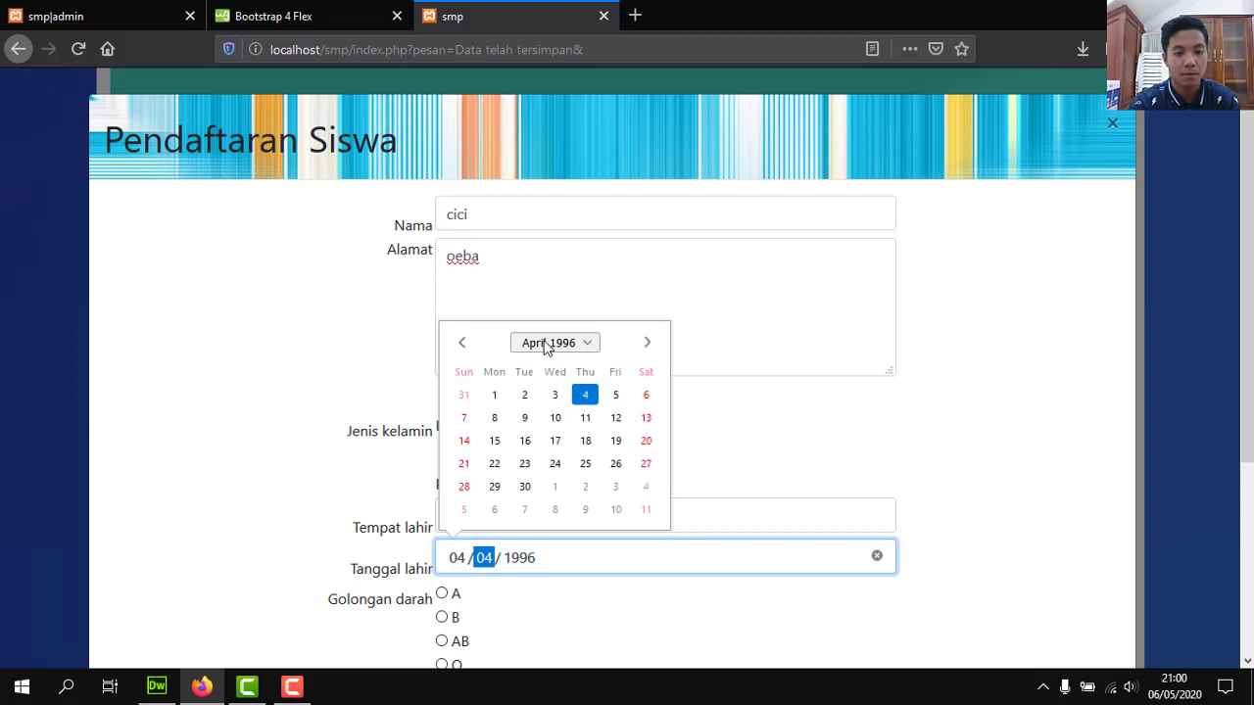
{"action": "left_click", "coordinate": [525, 441]}
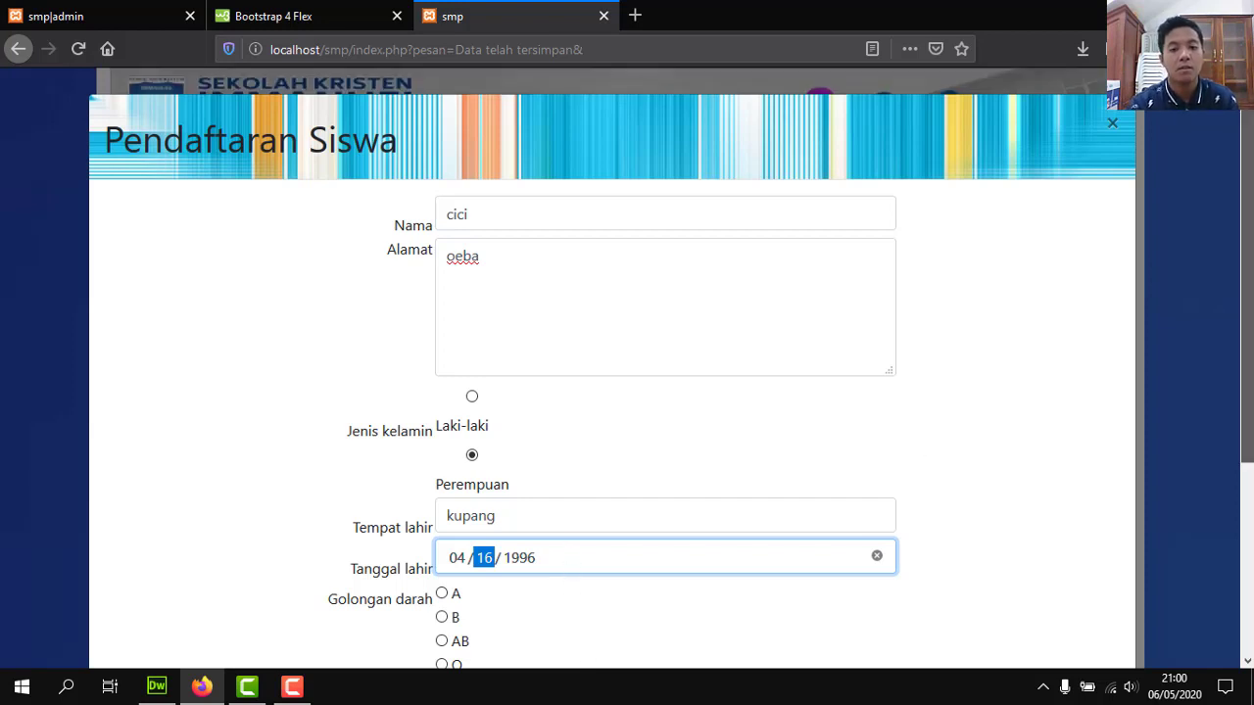
Close the date picker and select blood type B under Golongan darah.
{"action": "scroll", "coordinate": [666, 391], "scroll_direction": "down", "scroll_amount": 2}
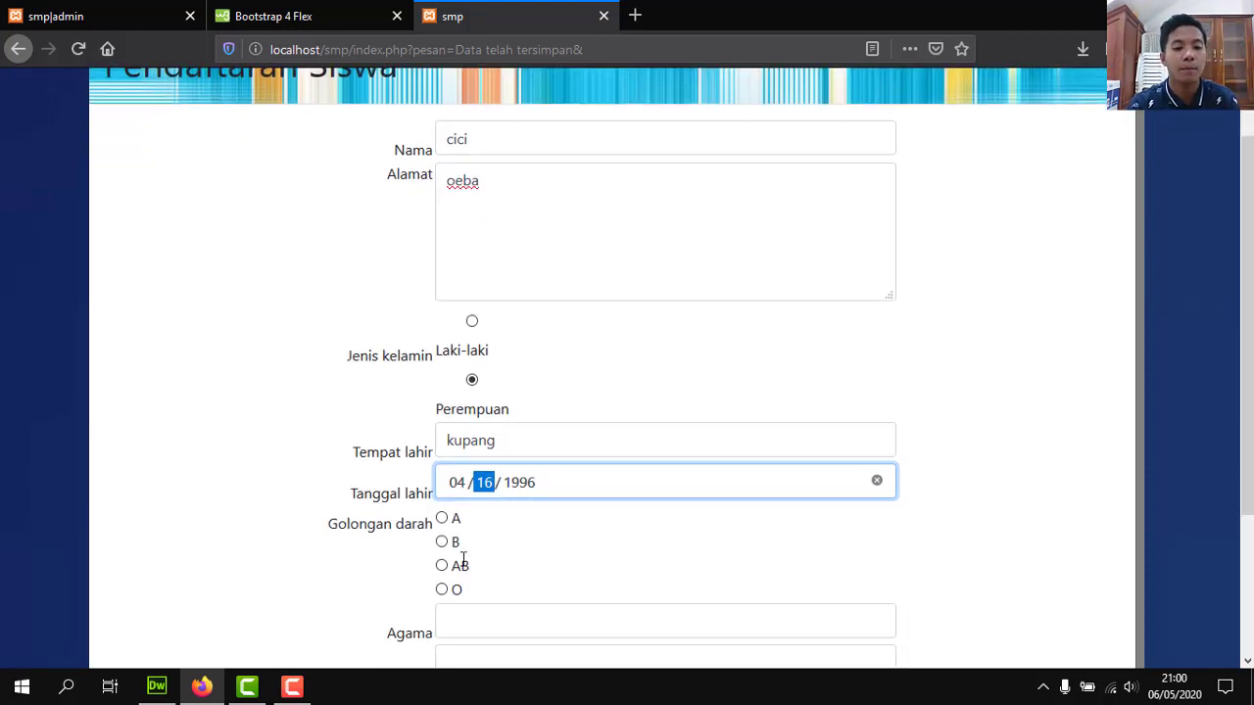
{"action": "left_click", "coordinate": [439, 549]}
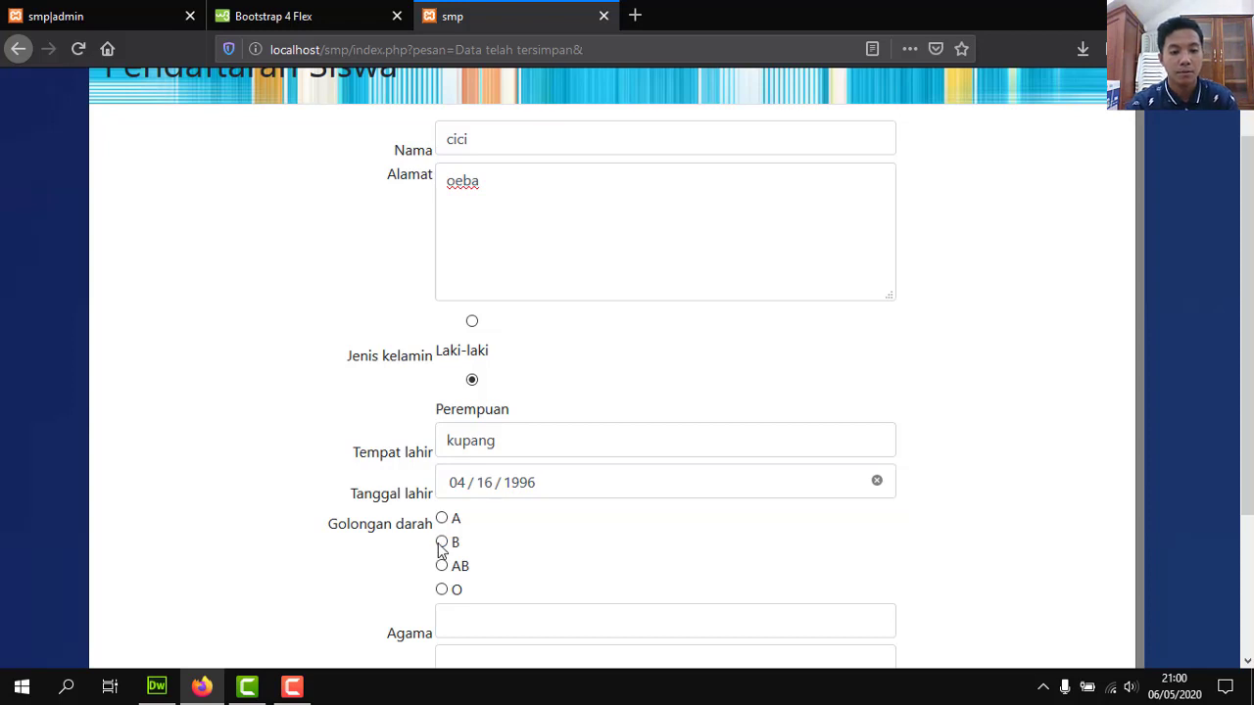
{"action": "left_click", "coordinate": [441, 543]}
{"action": "scroll", "coordinate": [1251, 486], "scroll_direction": "down", "scroll_amount": 1}
{"action": "scroll", "coordinate": [997, 492], "scroll_direction": "down", "scroll_amount": 3}
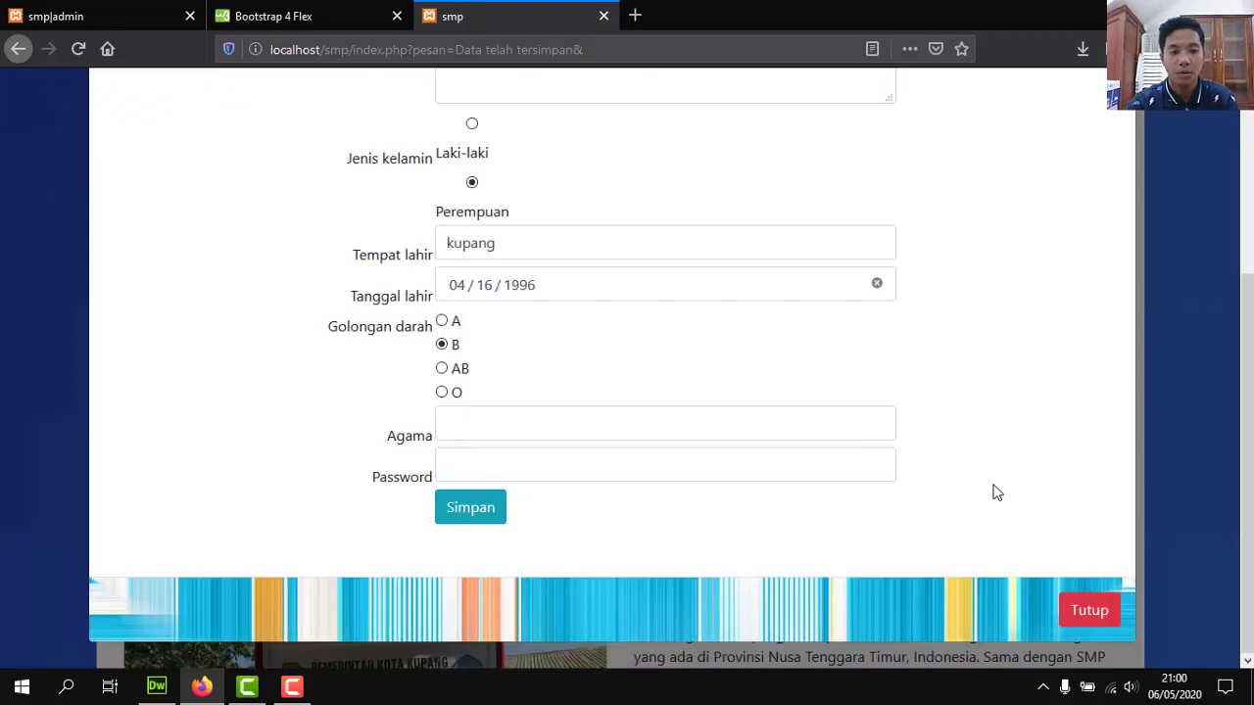
Enter 'kristen' as the religion, fill in the password and save the registration.
{"action": "left_click", "coordinate": [524, 425]}
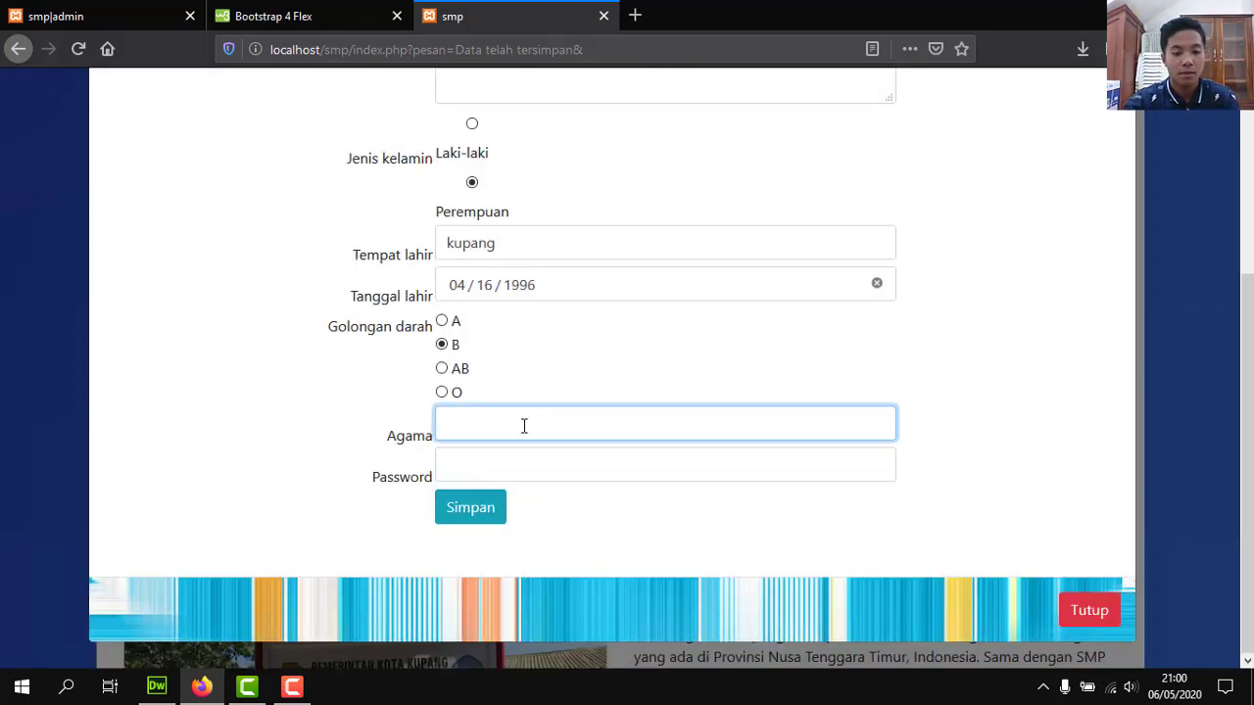
{"action": "type", "text": "kris"}
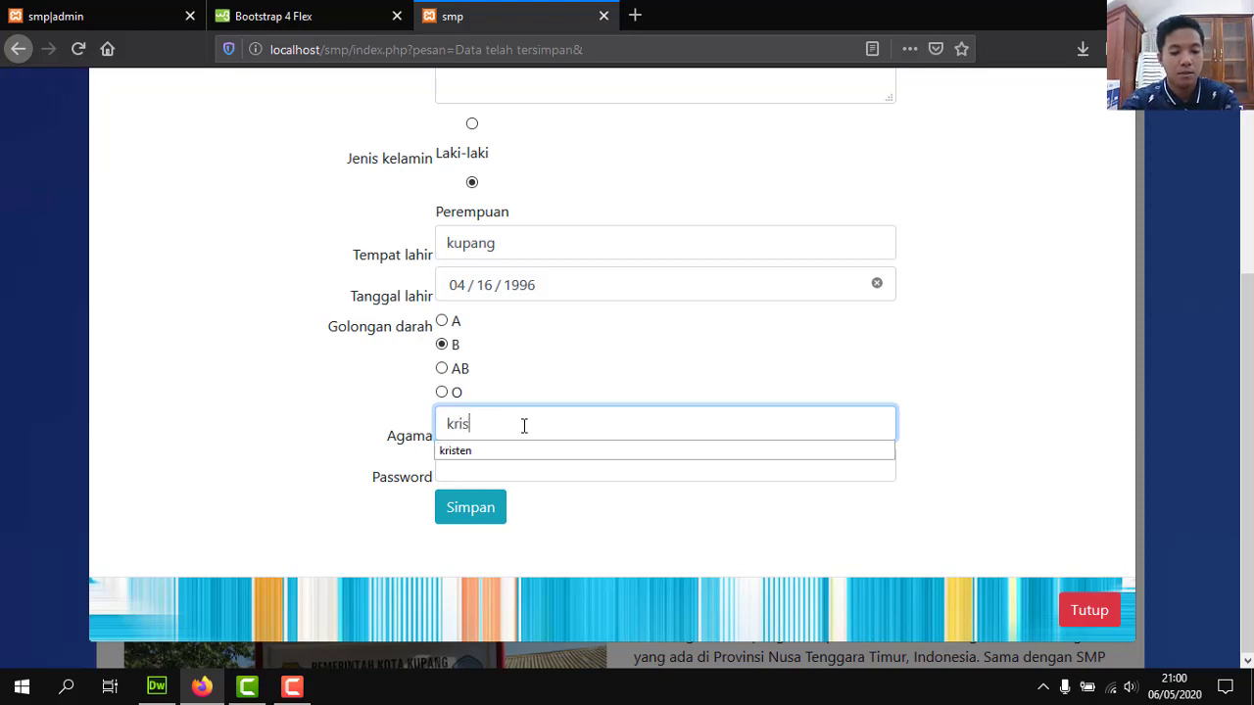
{"action": "type", "text": "ten"}
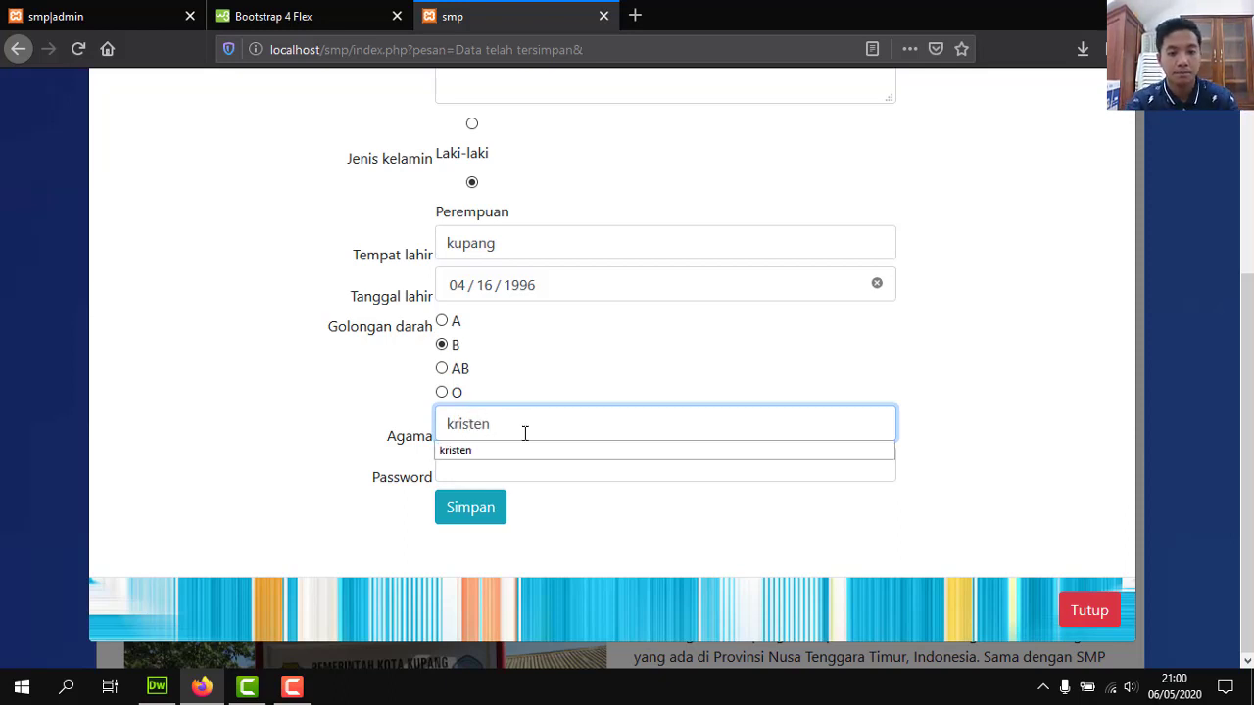
{"action": "left_click", "coordinate": [531, 451]}
{"action": "left_click", "coordinate": [529, 466]}
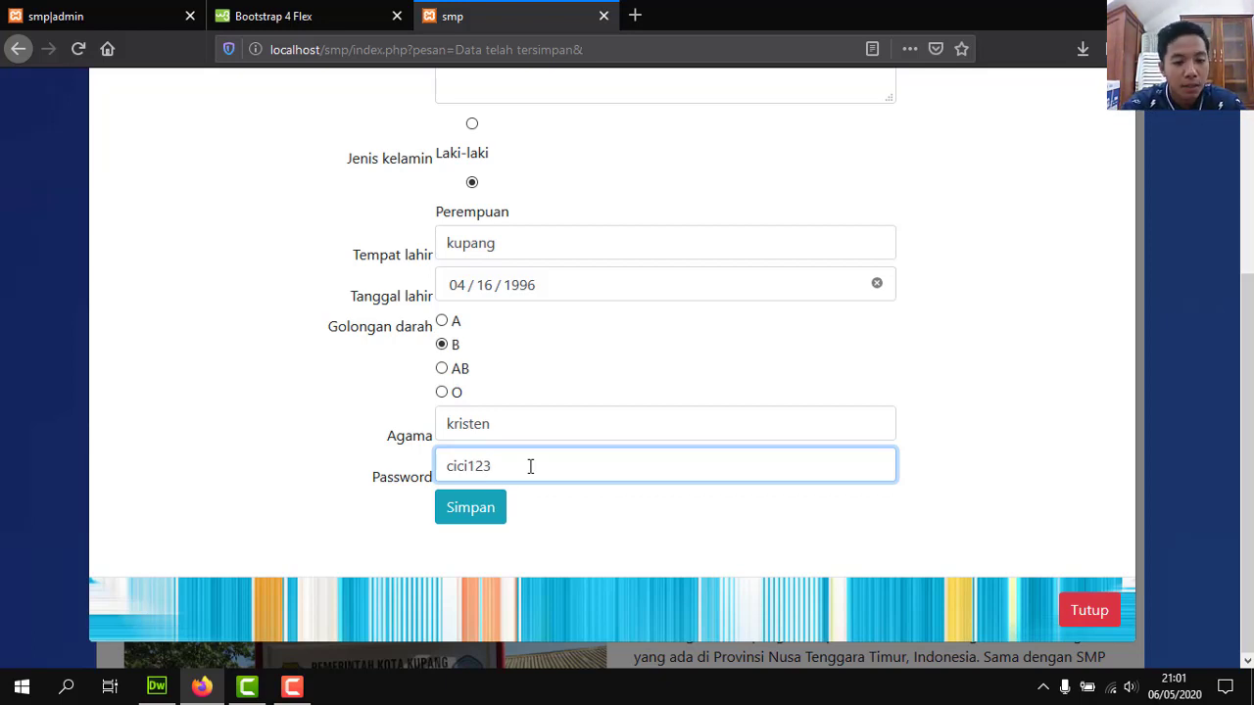
{"action": "left_click", "coordinate": [480, 512]}
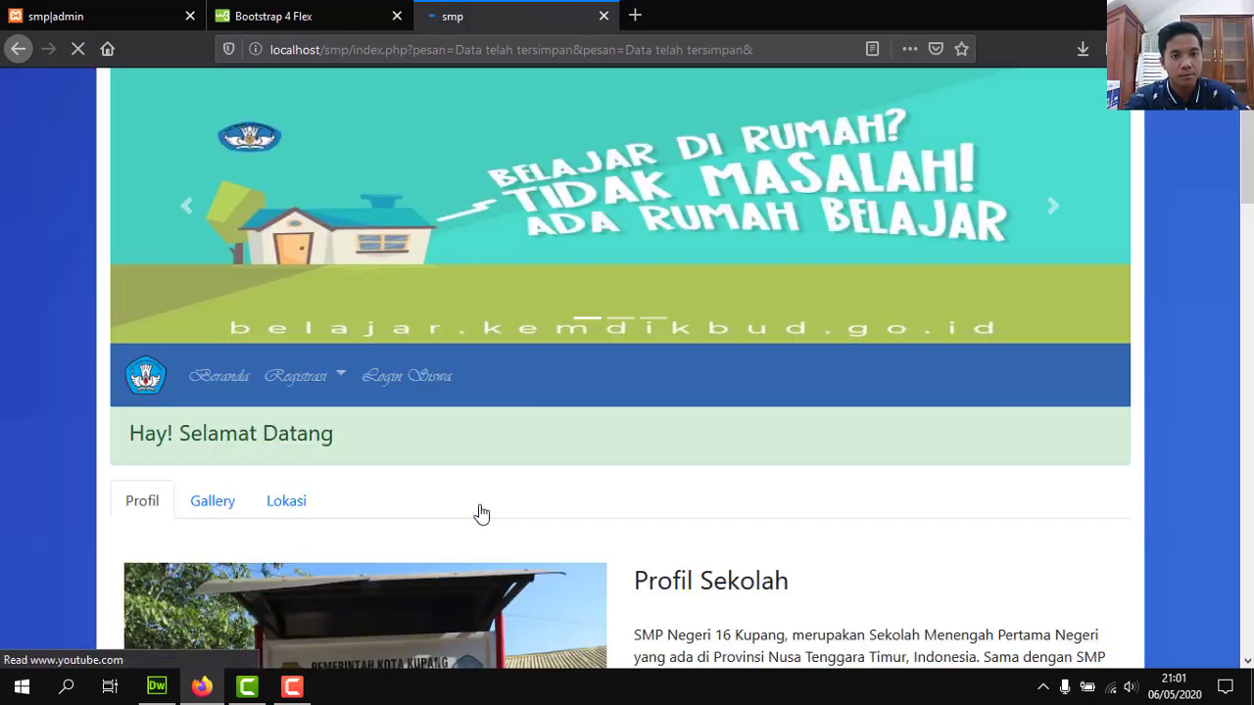
Open the Login Siswa form again after closing it once, and focus its Username field.
{"action": "left_click", "coordinate": [420, 377]}
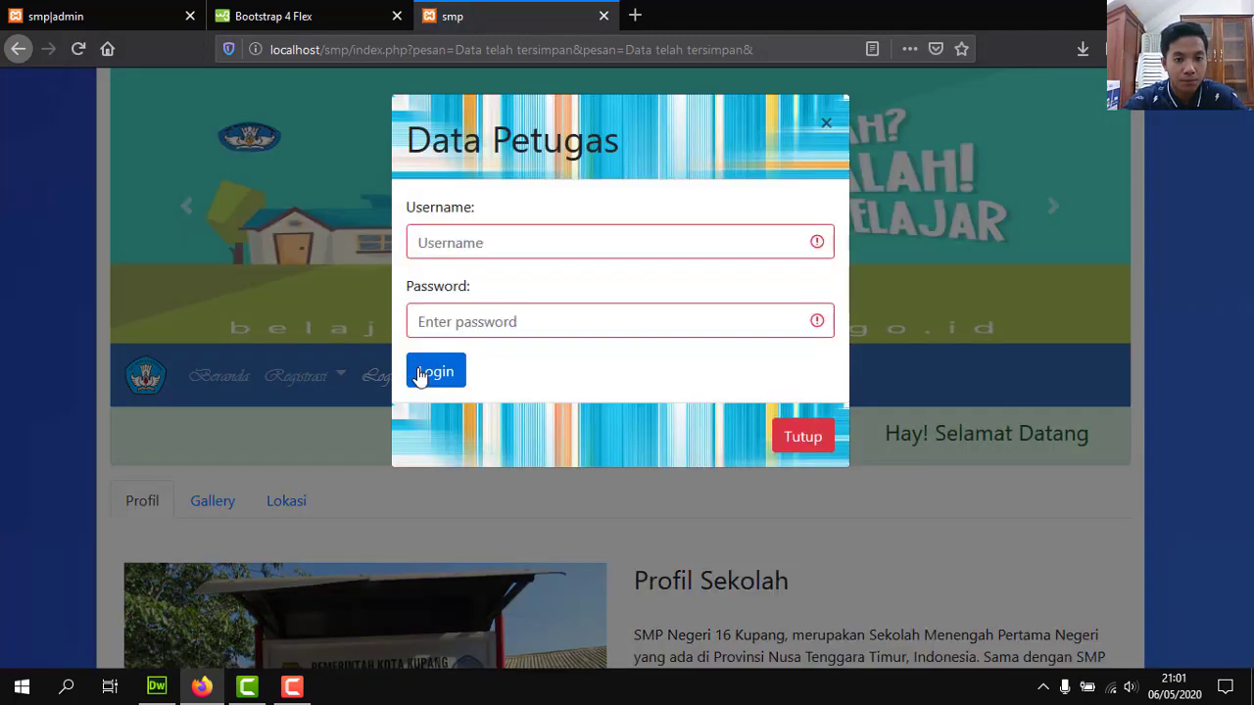
{"action": "left_click", "coordinate": [808, 441]}
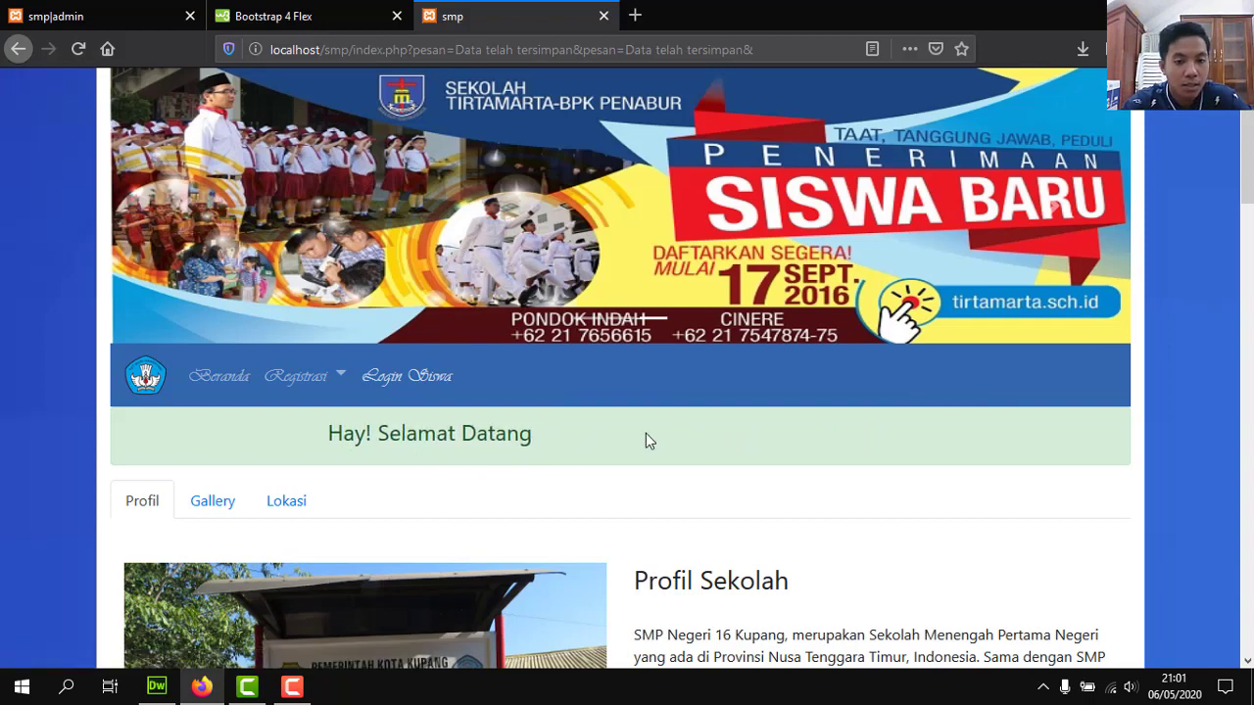
{"action": "left_click", "coordinate": [397, 379]}
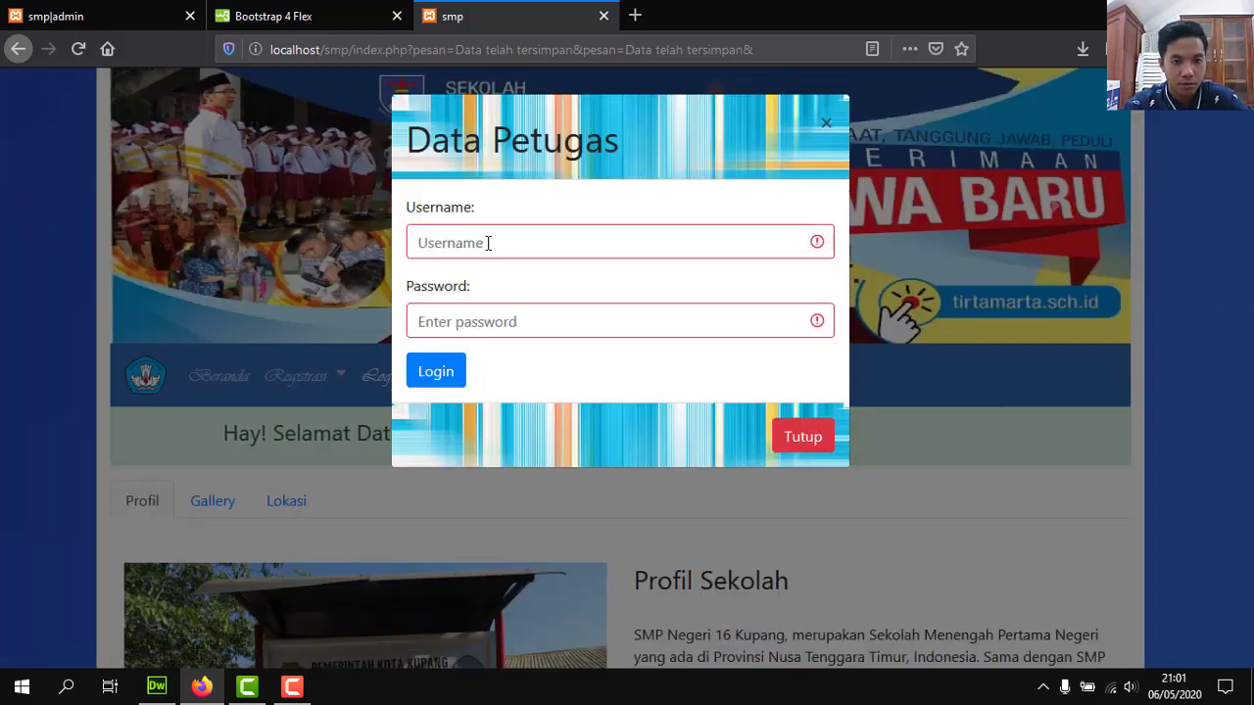
{"action": "left_click", "coordinate": [488, 243]}
Log in with the new student's username and password, declining Firefox's offer to save the login.
{"action": "type", "text": "cici"}
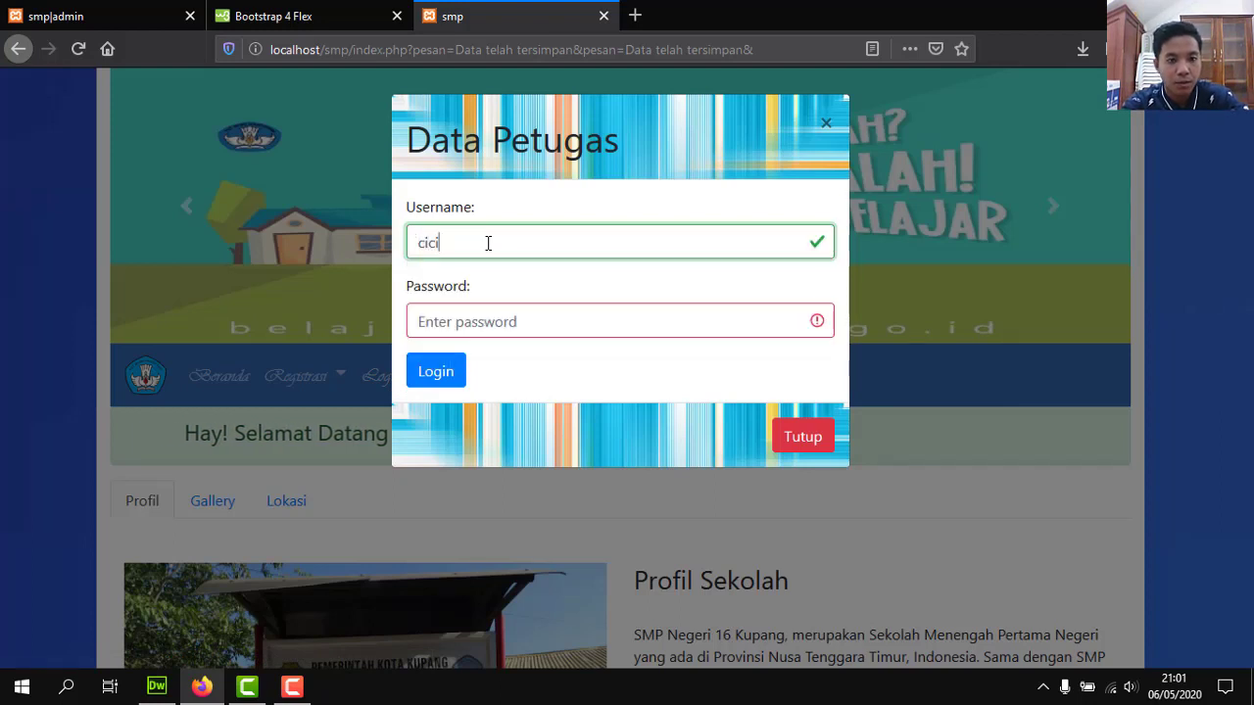
{"action": "left_click", "coordinate": [484, 320]}
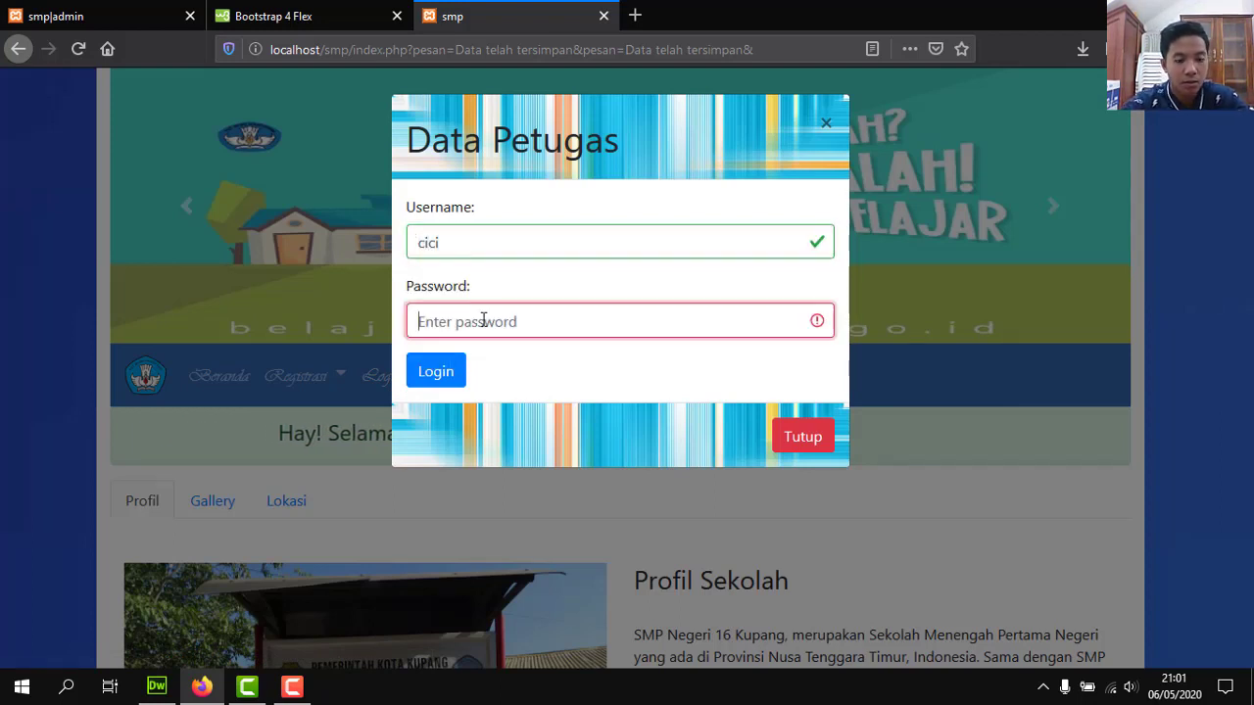
{"action": "type", "text": "cici123"}
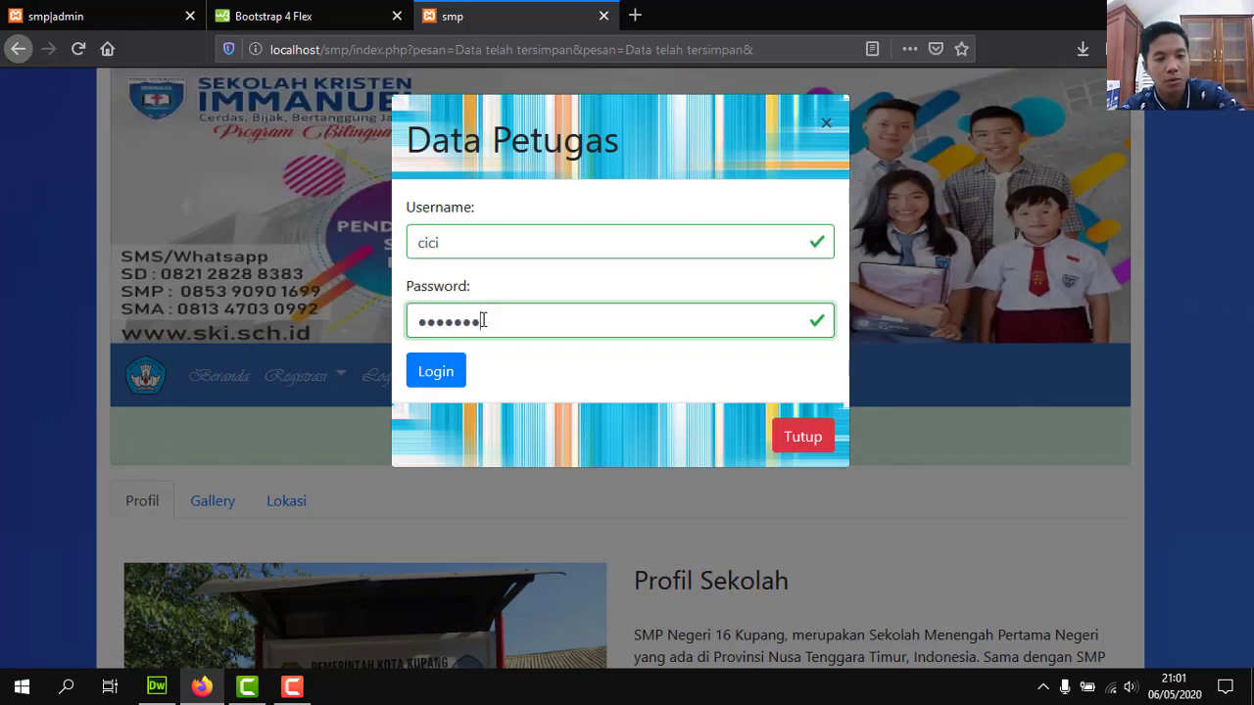
{"action": "left_click", "coordinate": [451, 371]}
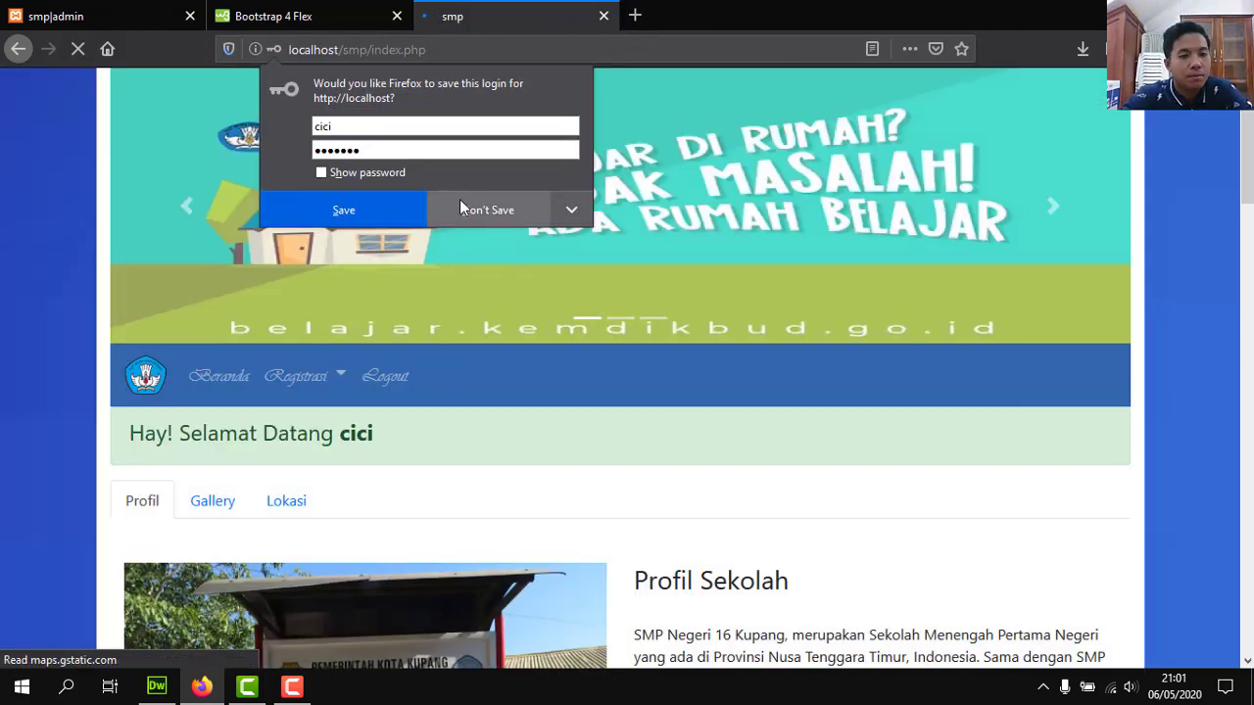
{"action": "left_click", "coordinate": [462, 209]}
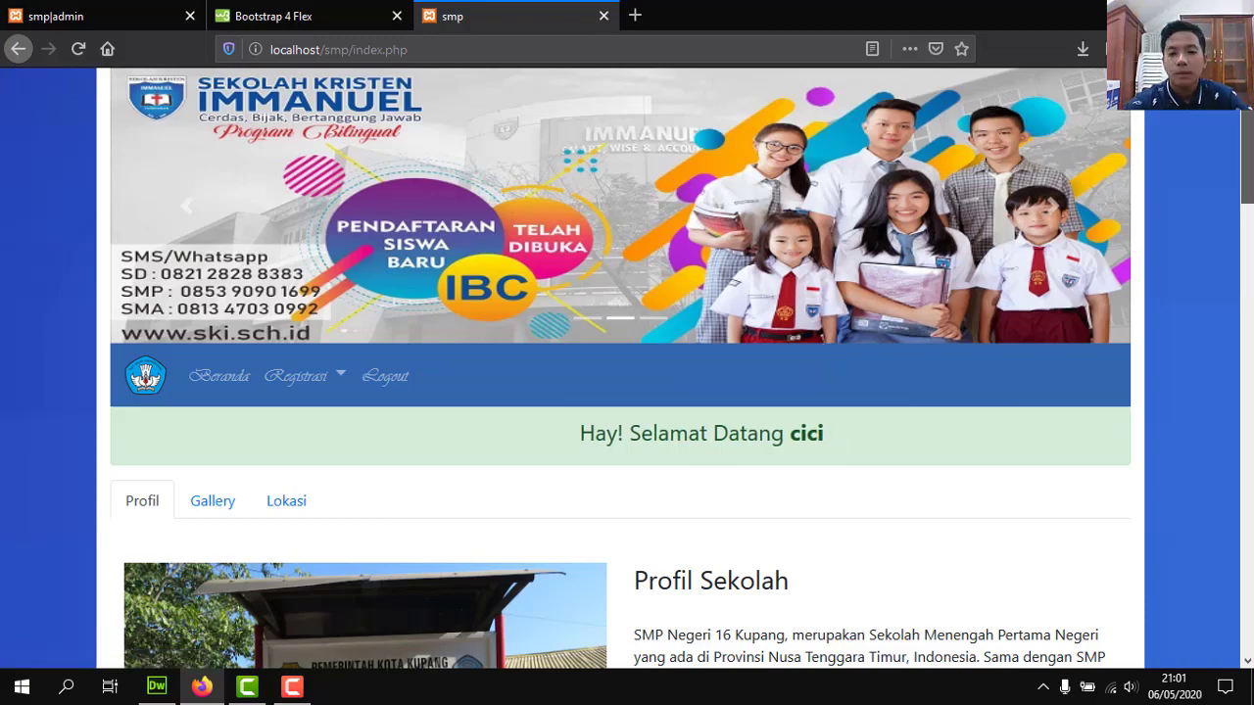
Scroll to the 'Tahun Ini Siswa SMPN 16 Kupang Ikuti Ujian' news card and briefly highlight its caption.
{"action": "scroll", "coordinate": [820, 347], "scroll_direction": "down", "scroll_amount": 10}
{"action": "scroll", "coordinate": [612, 378], "scroll_direction": "up", "scroll_amount": 10}
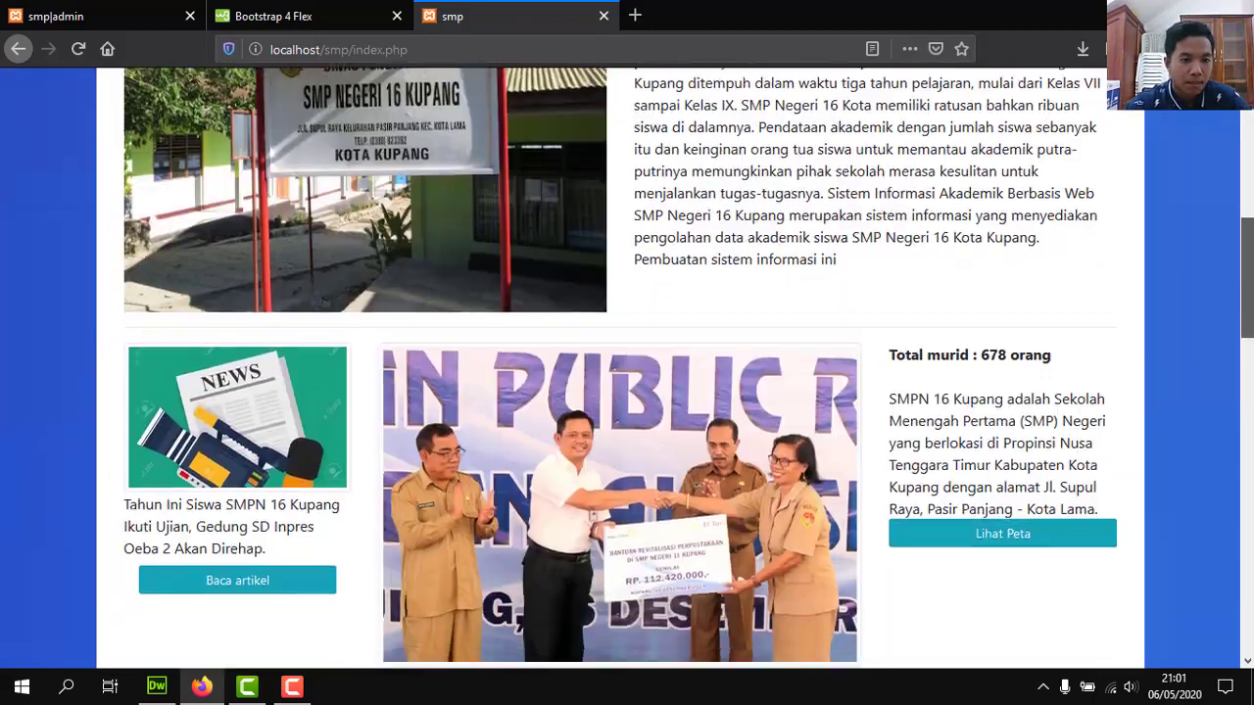
{"action": "scroll", "coordinate": [670, 314], "scroll_direction": "down", "scroll_amount": 5}
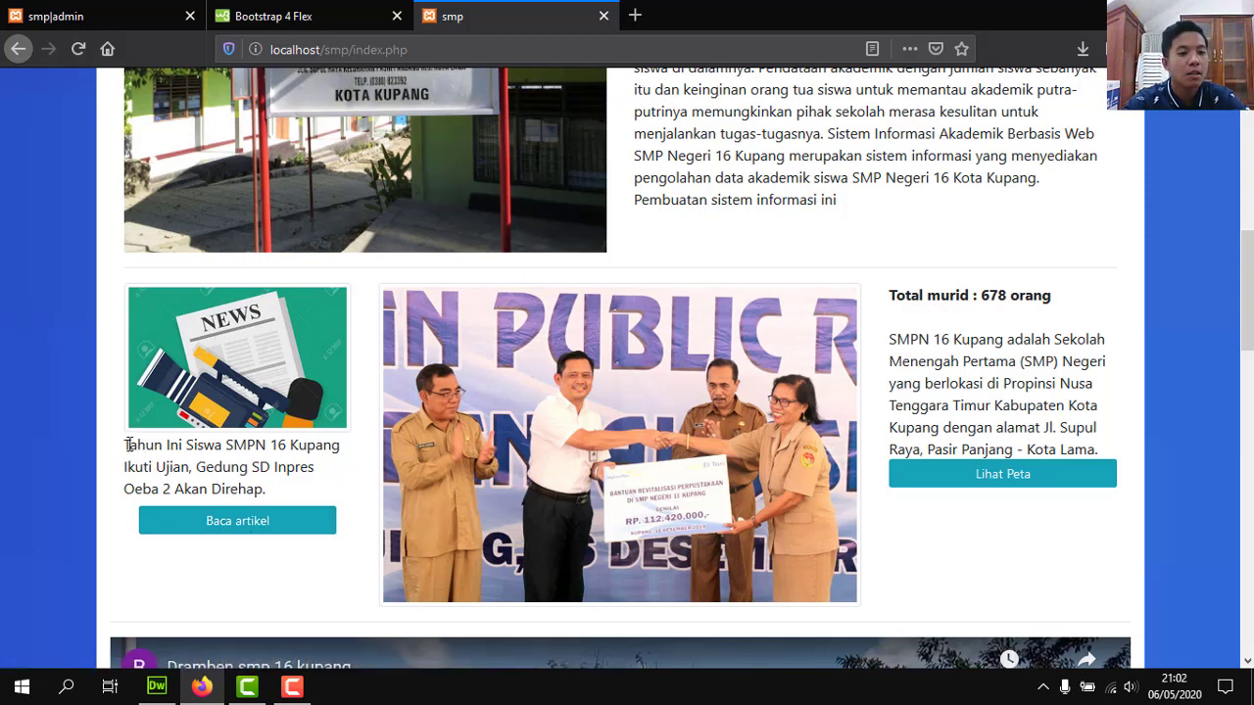
{"action": "left_click_drag", "start_coordinate": [128, 444], "coordinate": [358, 476]}
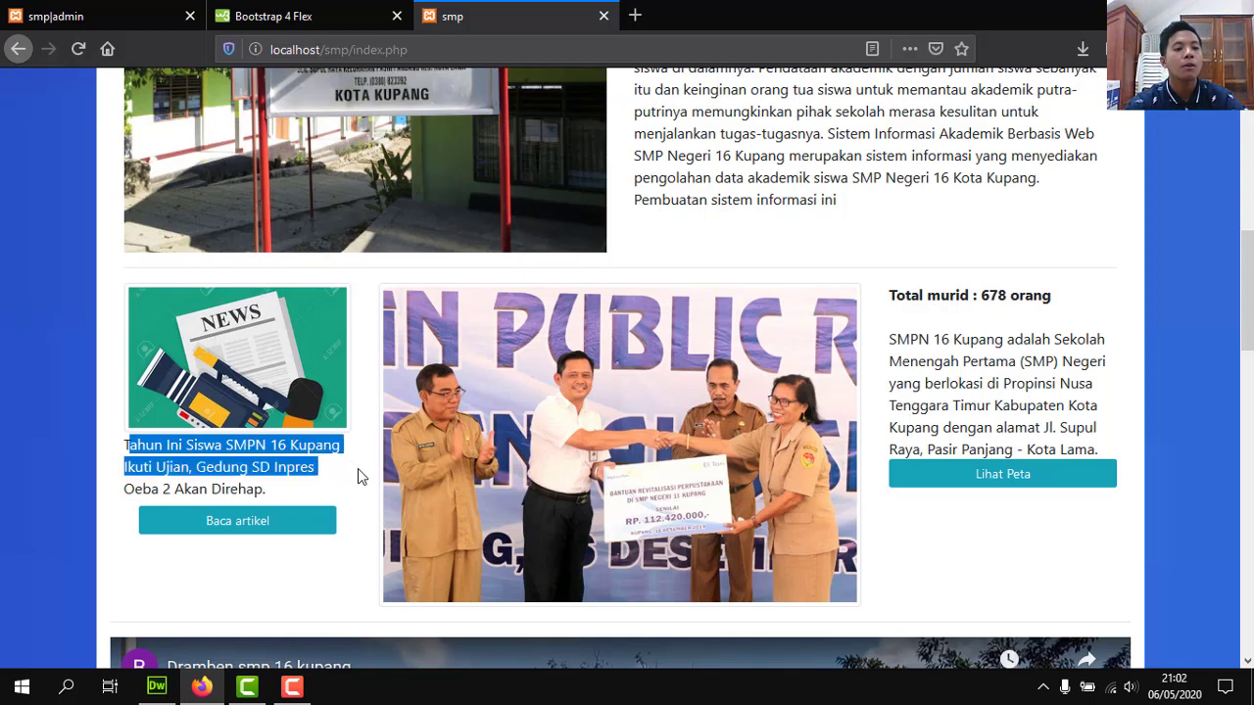
{"action": "left_click_drag", "start_coordinate": [358, 475], "coordinate": [360, 492]}
{"action": "left_click", "coordinate": [355, 495]}
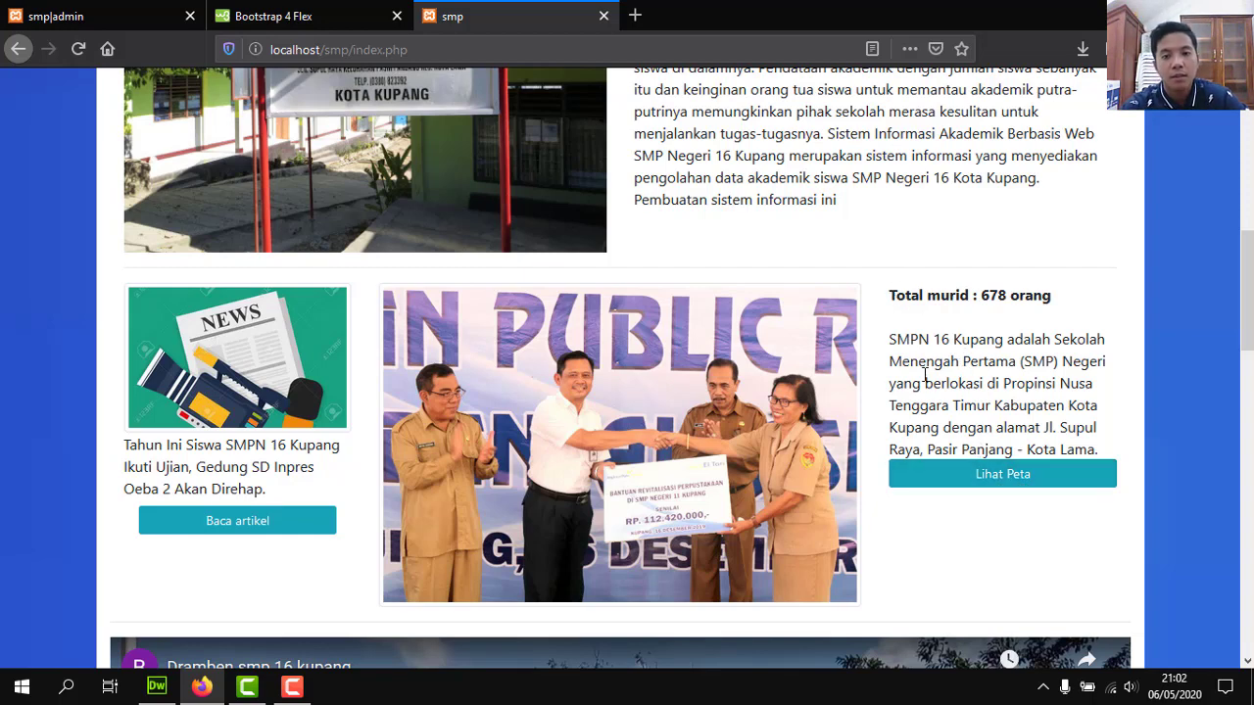
Read the full Pos-Kupang exam article, checking the admin tab briefly, then go back to the homepage.
{"action": "left_click", "coordinate": [260, 527]}
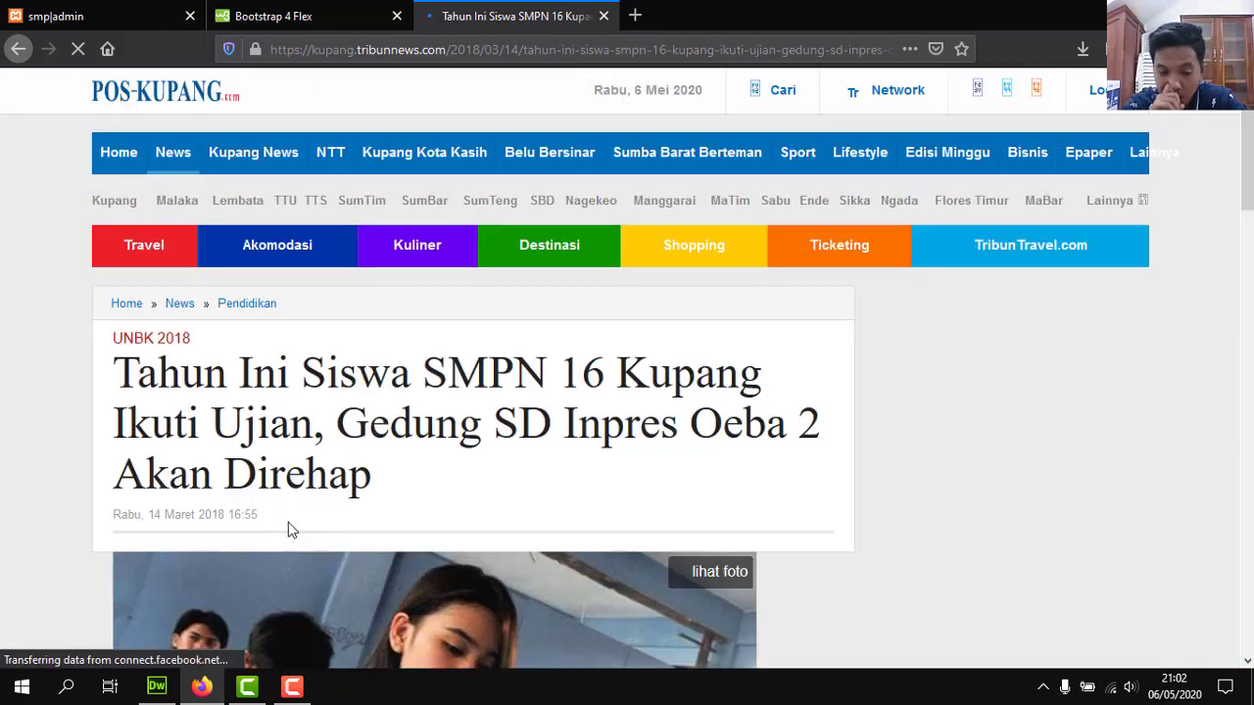
{"action": "left_click", "coordinate": [88, 16]}
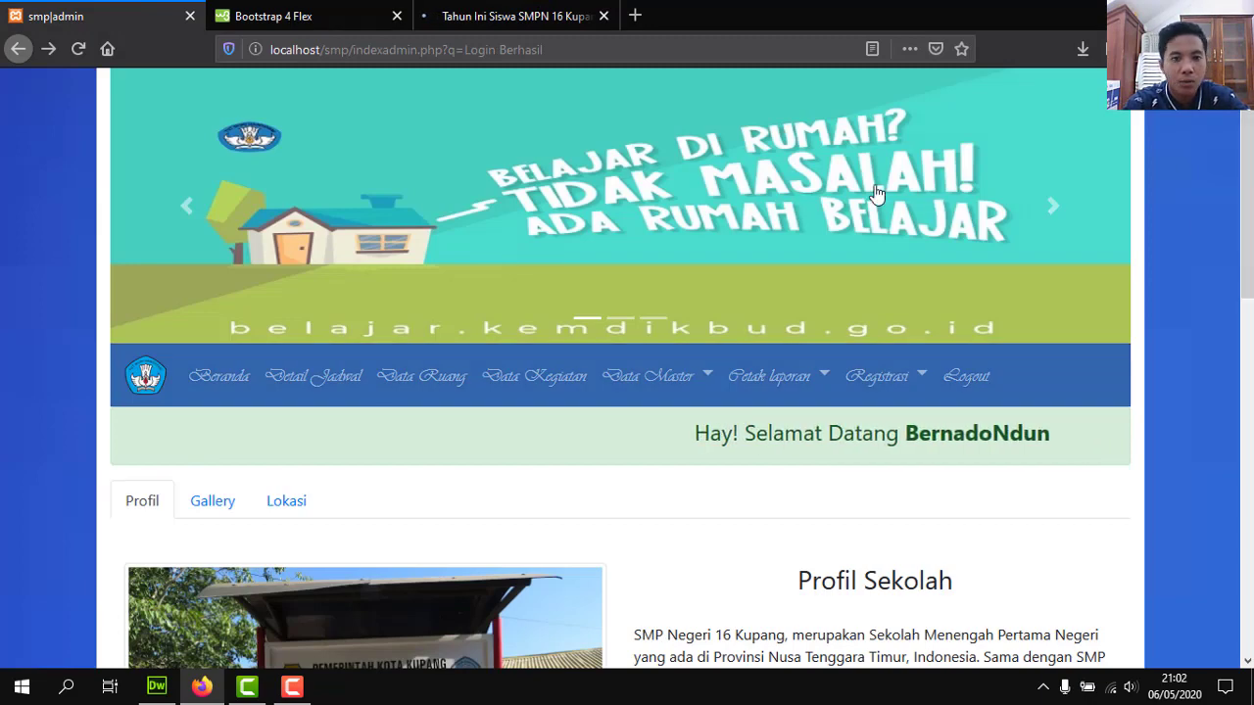
{"action": "left_click", "coordinate": [453, 16]}
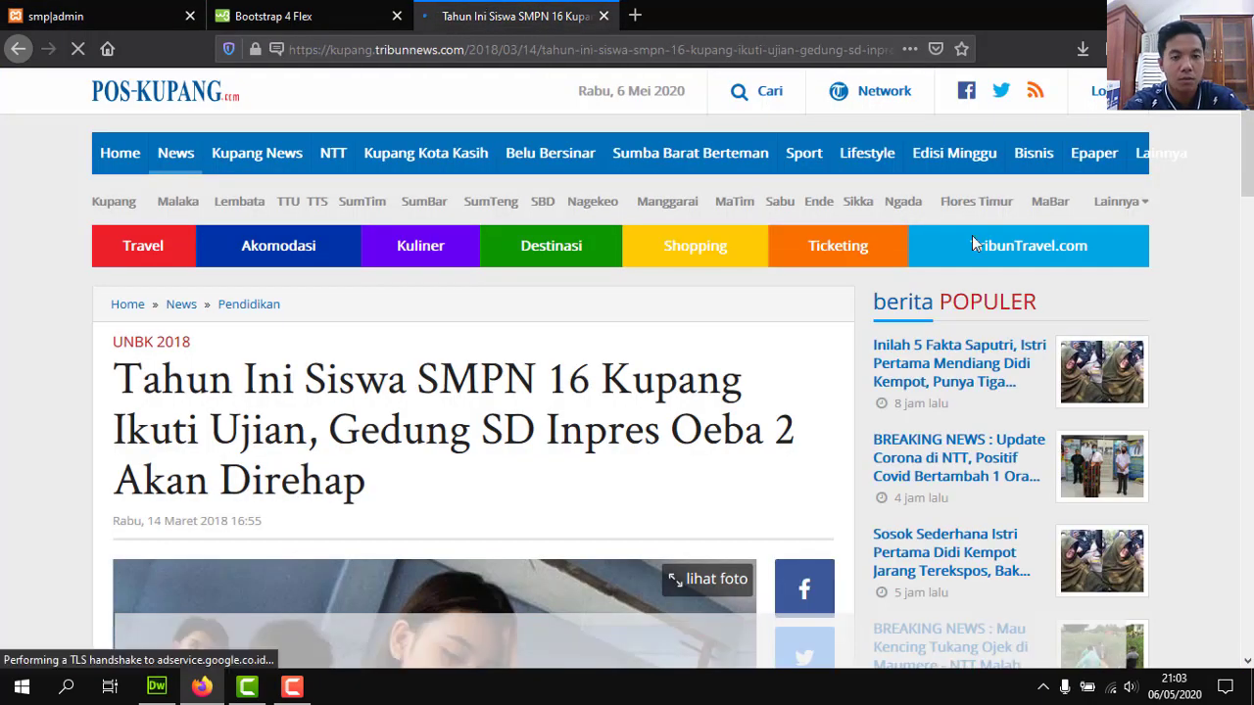
{"action": "mouse_move", "coordinate": [1248, 140]}
{"action": "left_mouse_down"}
{"action": "mouse_move", "coordinate": [1248, 395]}
{"action": "mouse_move", "coordinate": [1247, 157]}
{"action": "left_mouse_up"}
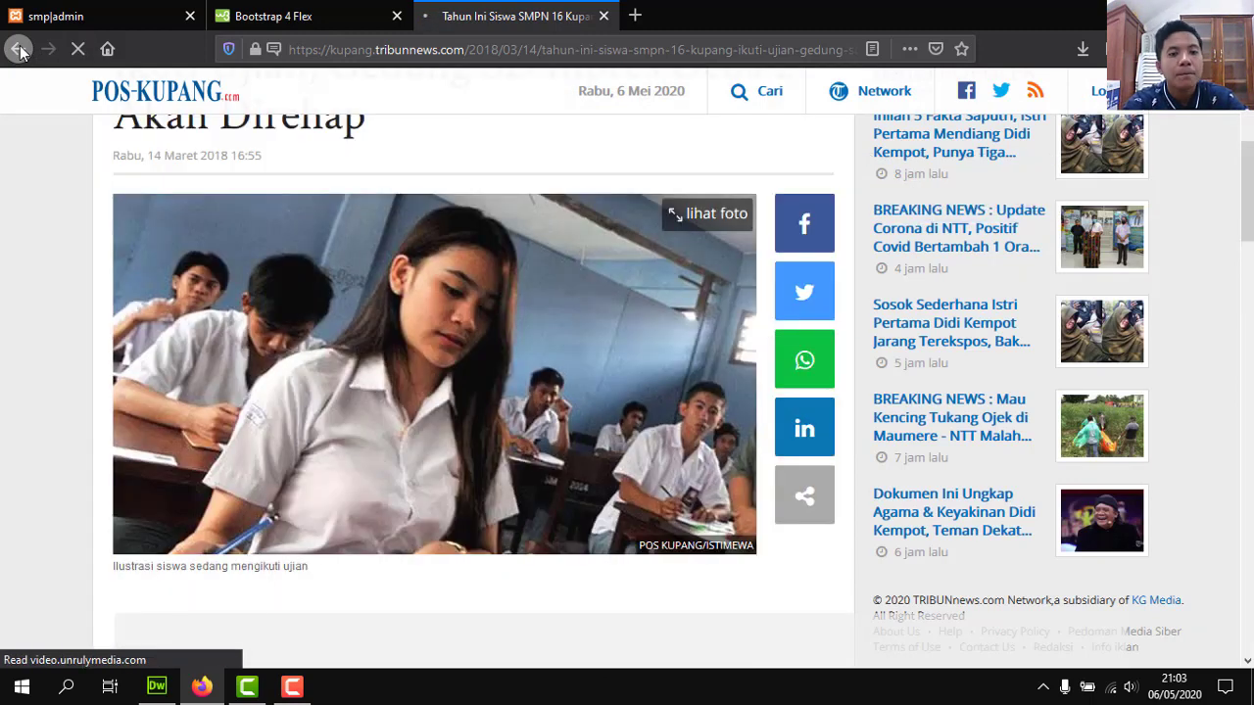
{"action": "left_click", "coordinate": [18, 49]}
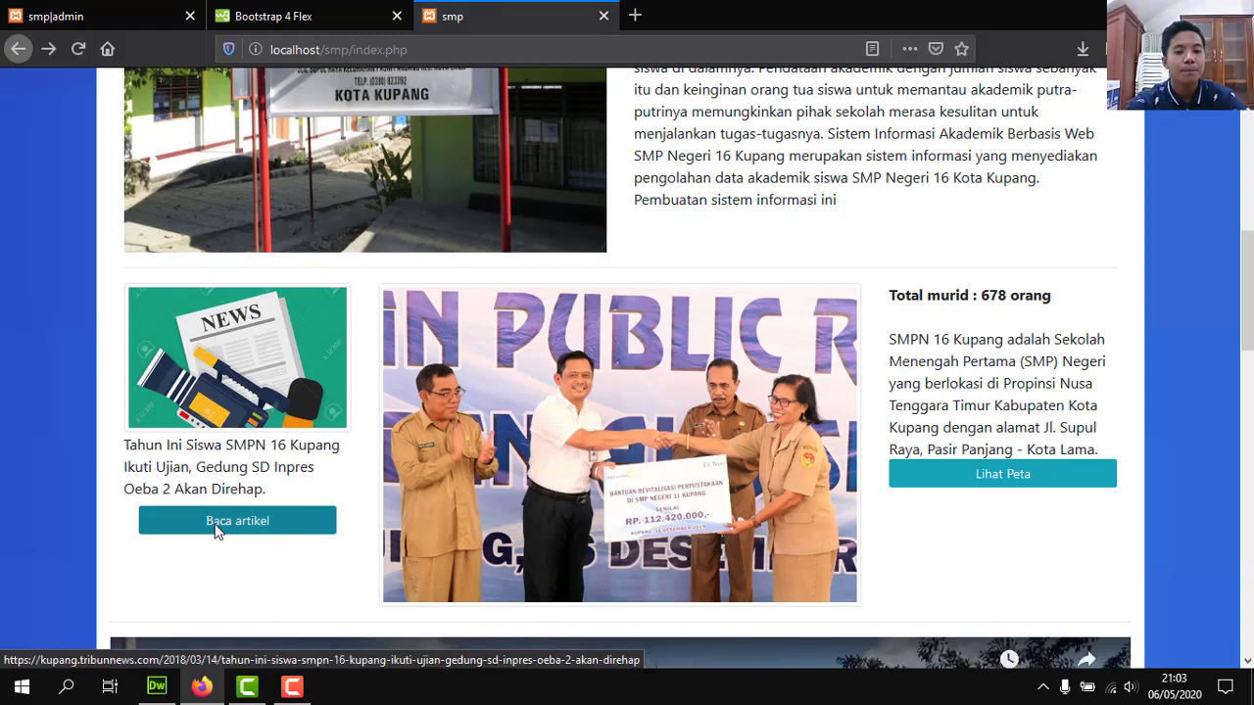
{"action": "left_click", "coordinate": [999, 476]}
{"action": "left_click_drag", "start_coordinate": [1246, 269], "coordinate": [1245, 352]}
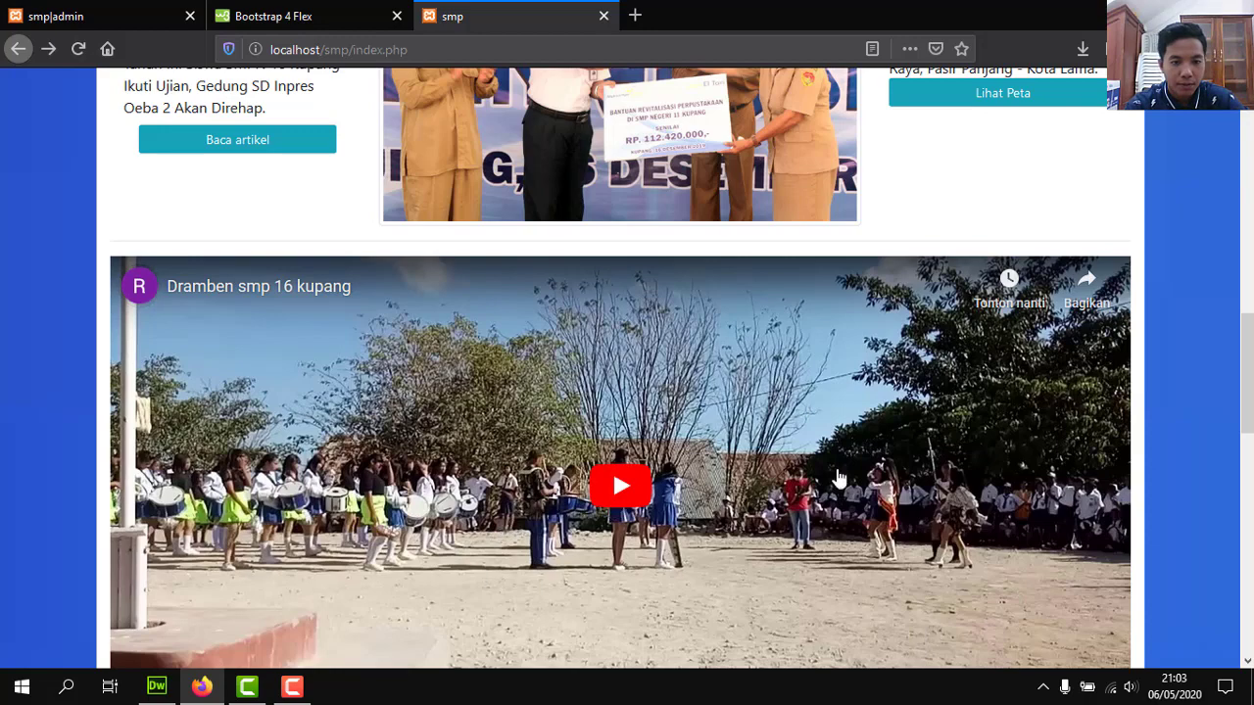
{"action": "left_click_drag", "start_coordinate": [1244, 323], "coordinate": [1217, 110]}
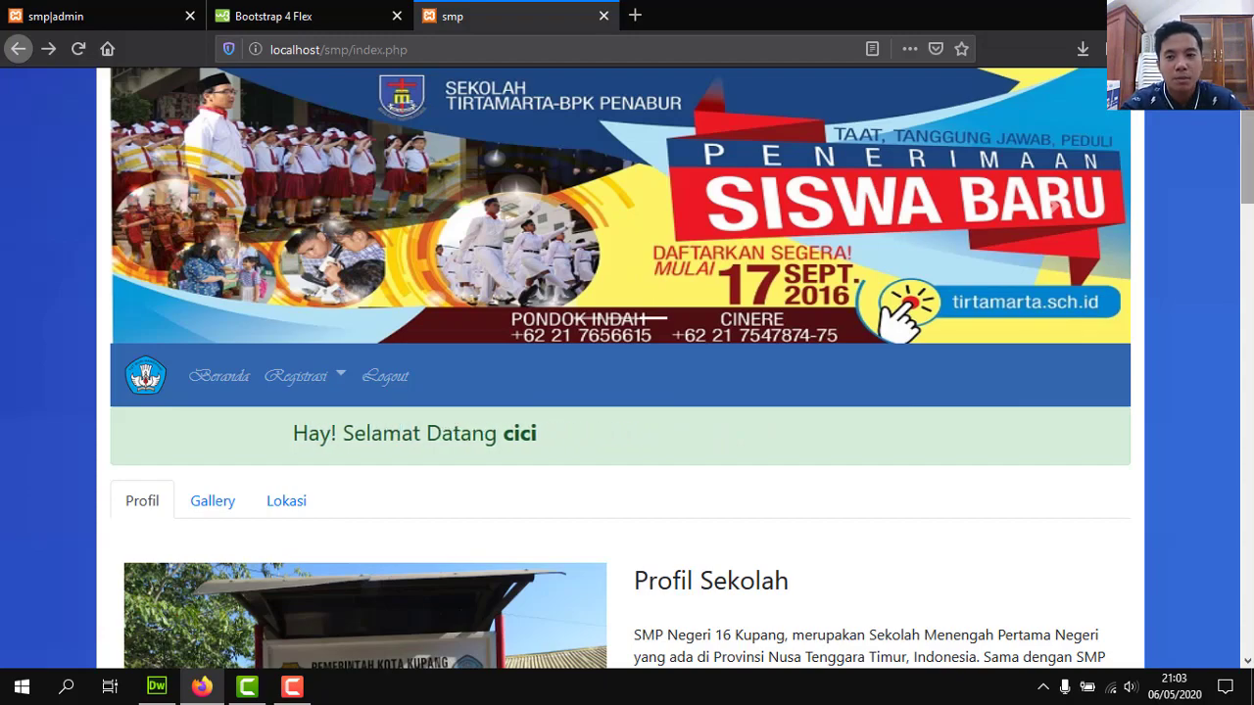
{"action": "scroll", "coordinate": [621, 392], "scroll_direction": "down", "scroll_amount": 6}
{"action": "scroll", "coordinate": [621, 392], "scroll_direction": "up", "scroll_amount": 6}
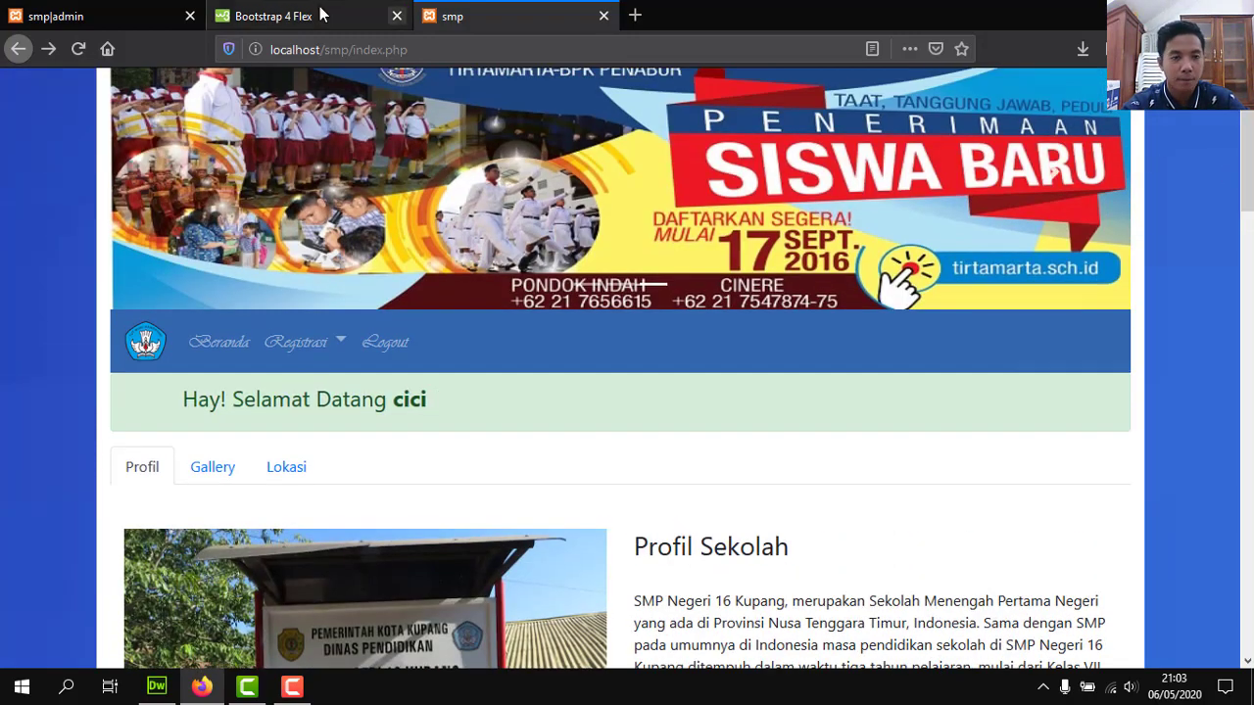
In the admin tab, view the Pendaftaran Siswa table, then close it and reload the page.
{"action": "left_click", "coordinate": [81, 11]}
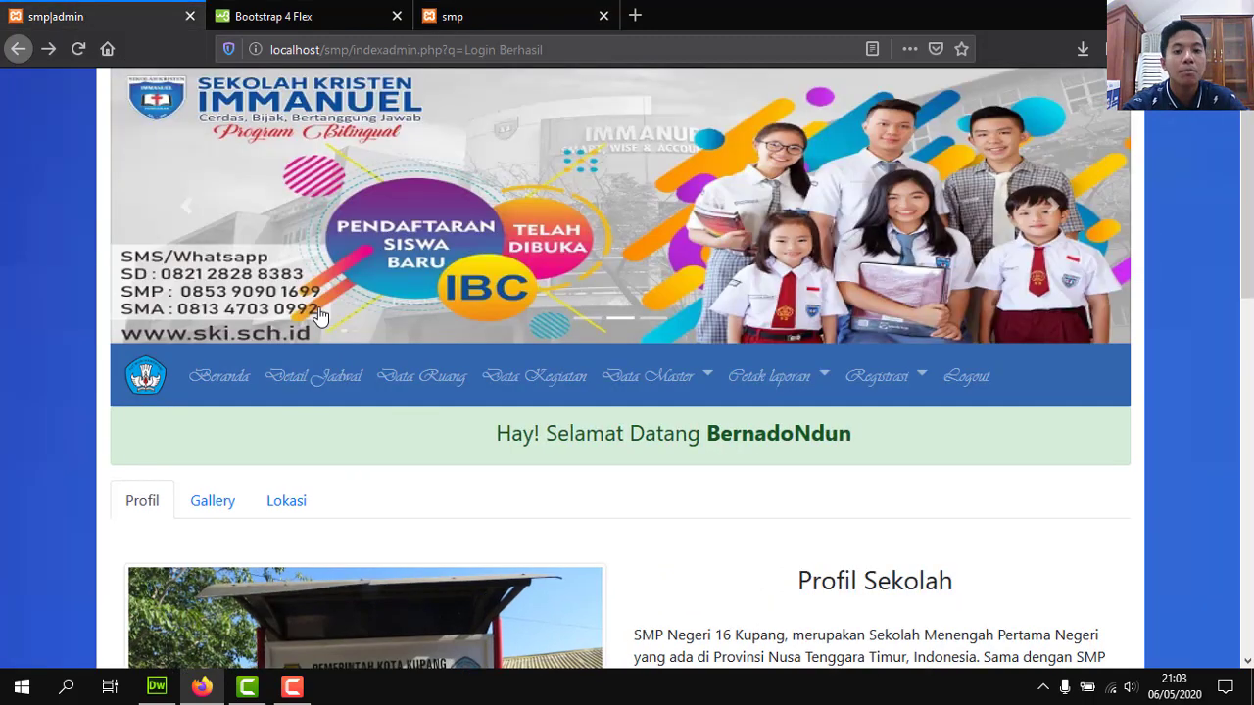
{"action": "left_click", "coordinate": [870, 384]}
{"action": "left_click", "coordinate": [882, 422]}
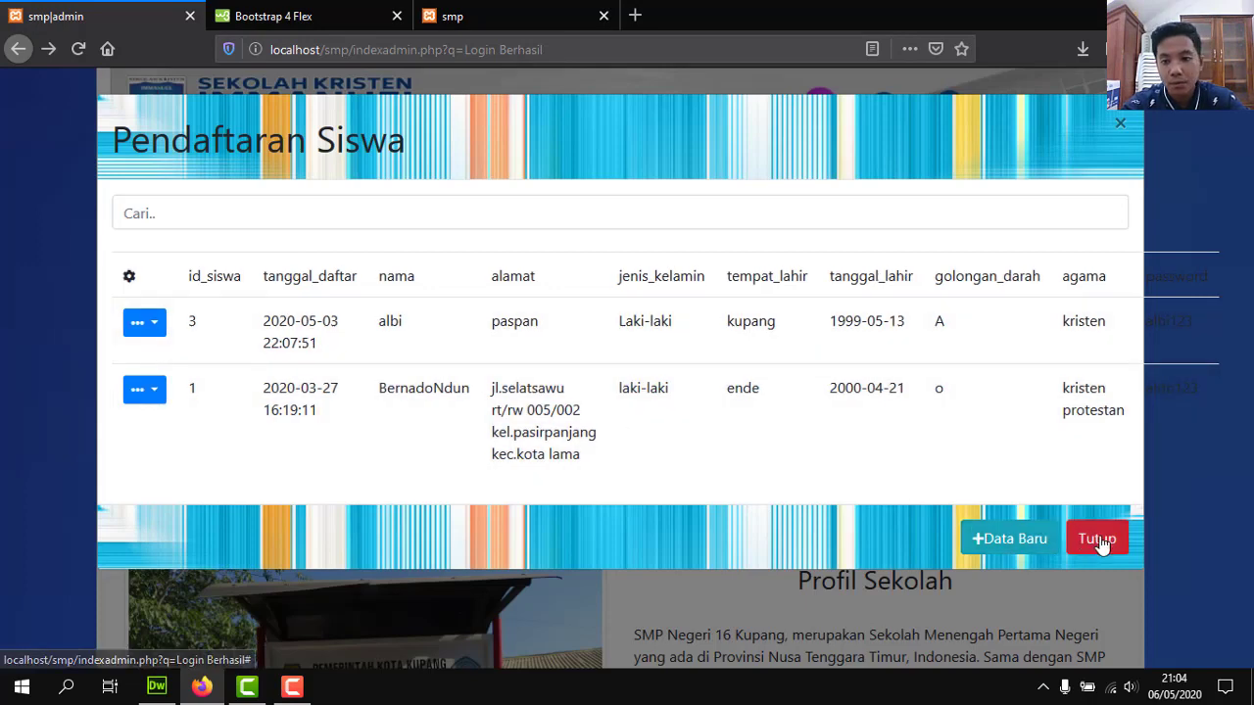
{"action": "left_click", "coordinate": [1097, 539]}
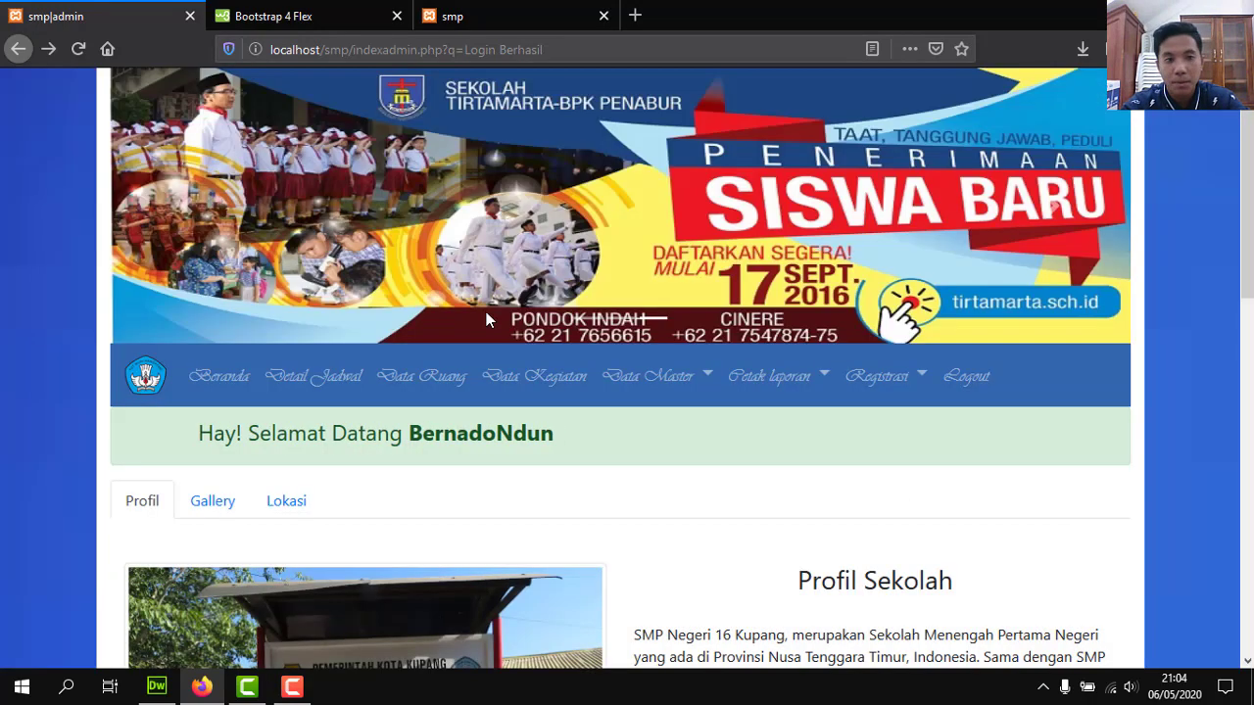
{"action": "left_click", "coordinate": [77, 49]}
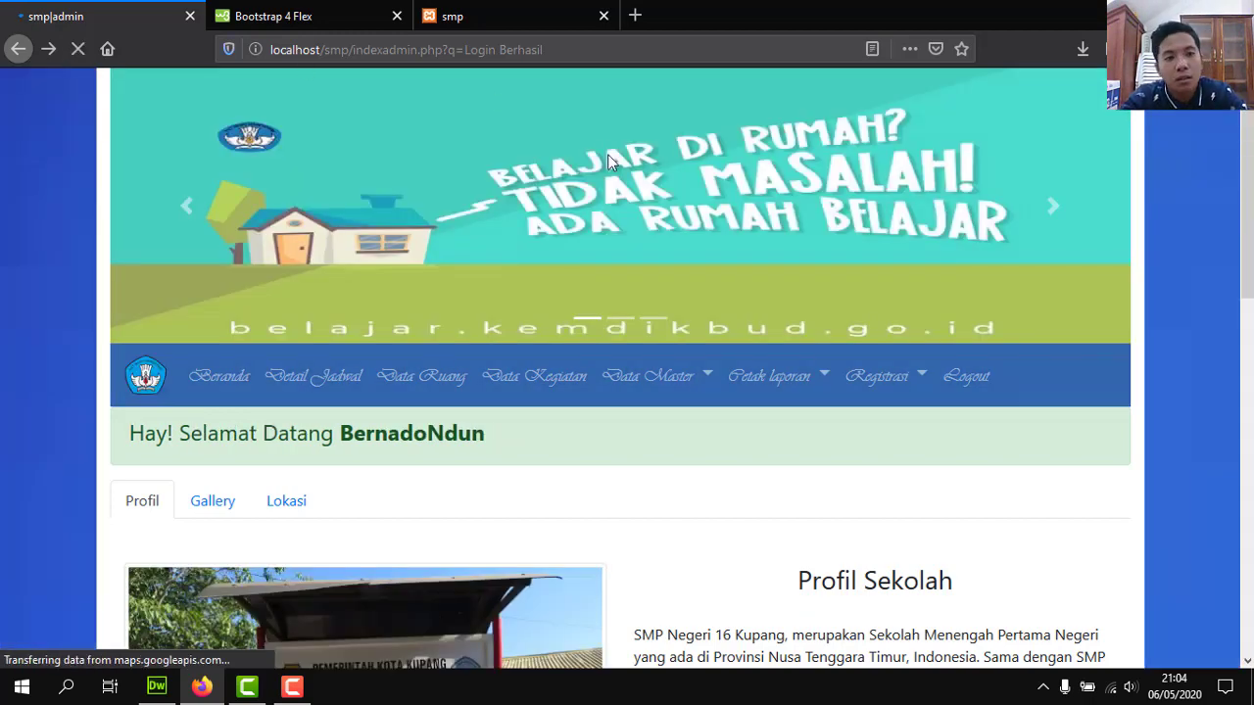
Delete the id_siswa 4 registration via Hapus and reopen the table to verify it's gone.
{"action": "left_click", "coordinate": [893, 382]}
{"action": "left_click", "coordinate": [901, 421]}
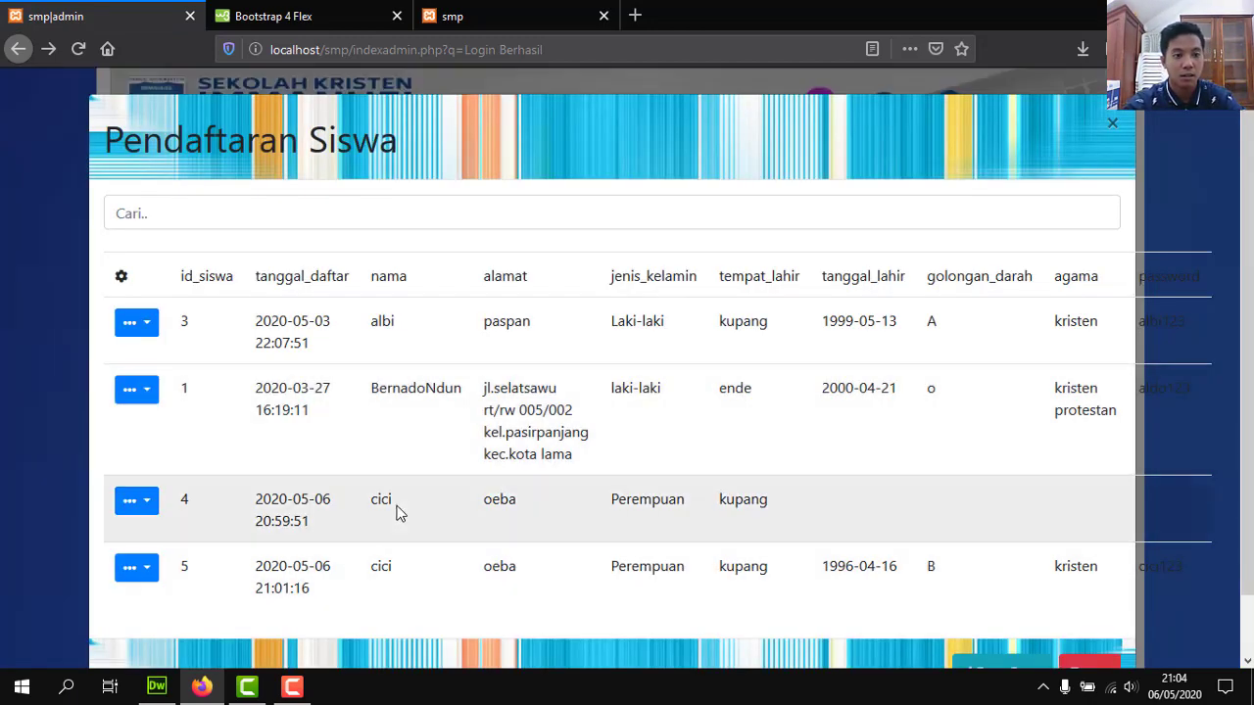
{"action": "left_click", "coordinate": [151, 508]}
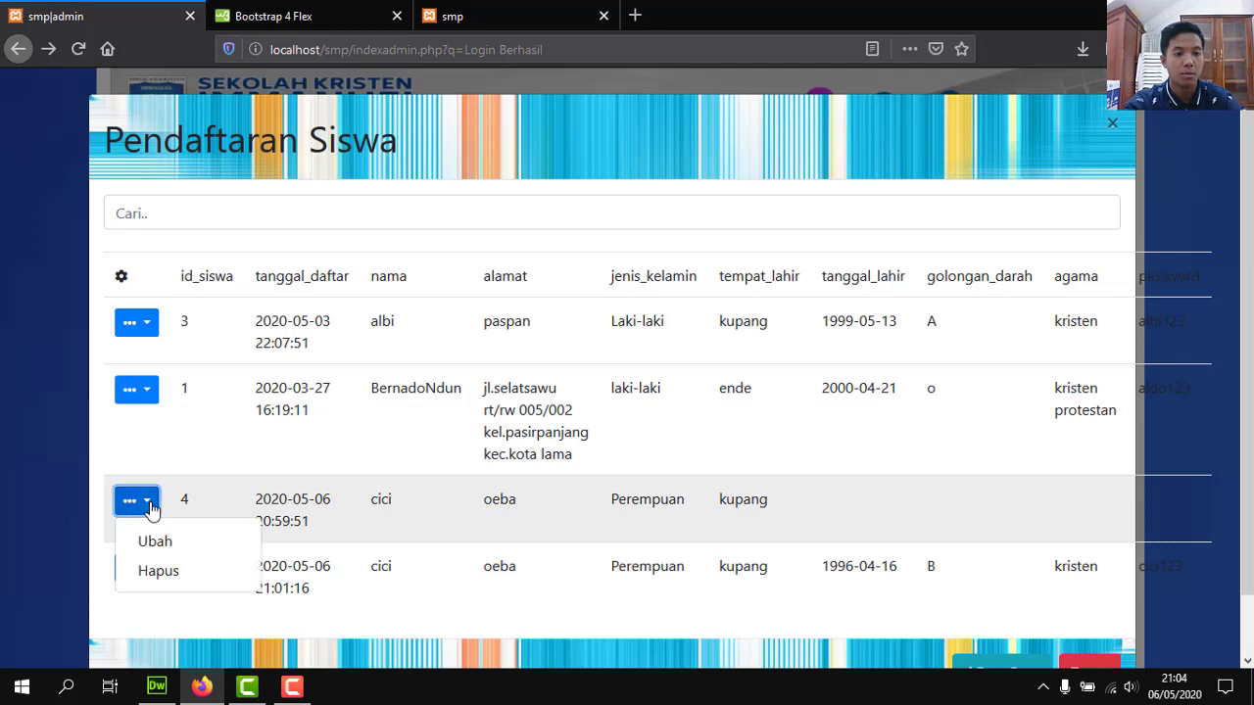
{"action": "left_click", "coordinate": [159, 572]}
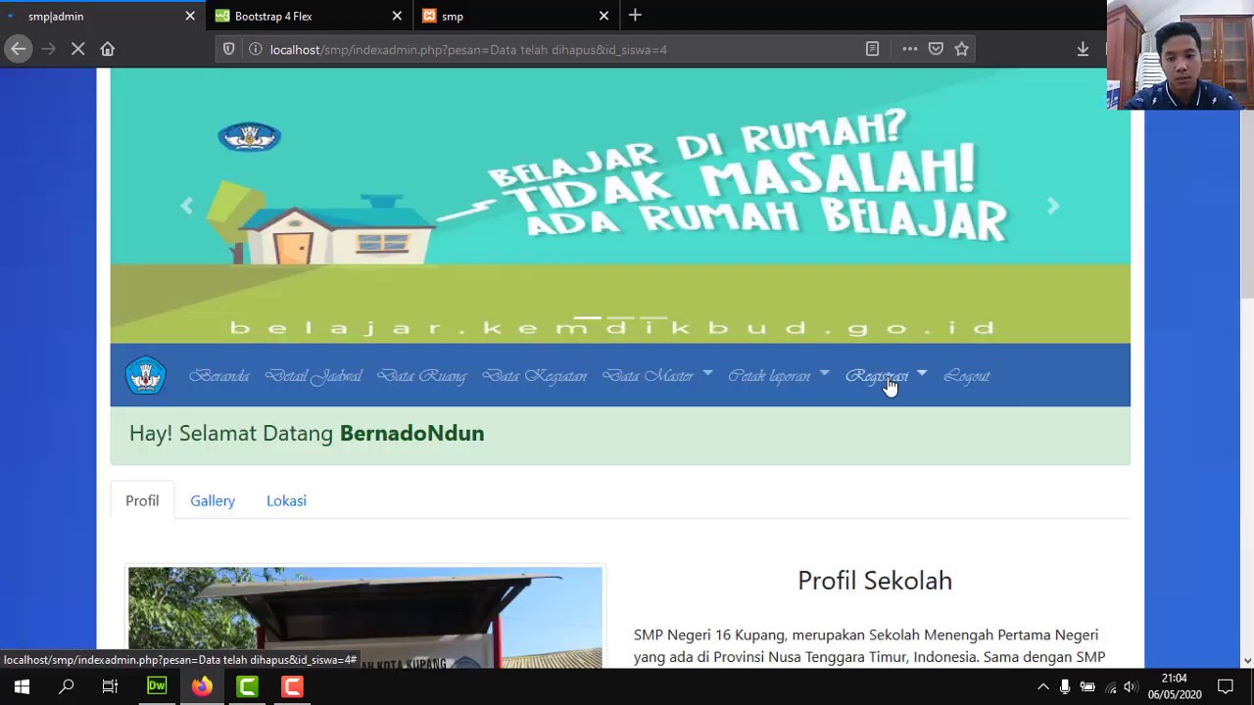
{"action": "left_click", "coordinate": [887, 382]}
{"action": "left_click", "coordinate": [877, 431]}
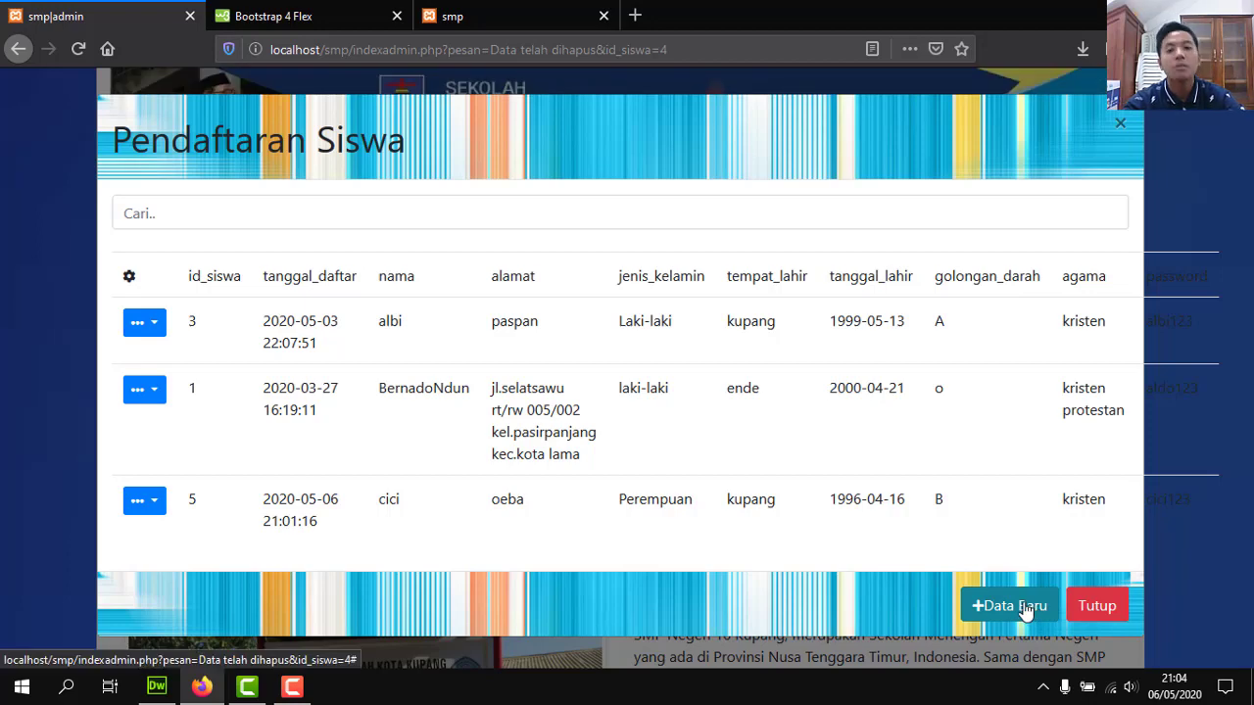
Generate the Laporan data siswa keseluruhan report from Cetak laporan > Data Siswa/siswi, then go back.
{"action": "left_click", "coordinate": [1095, 609]}
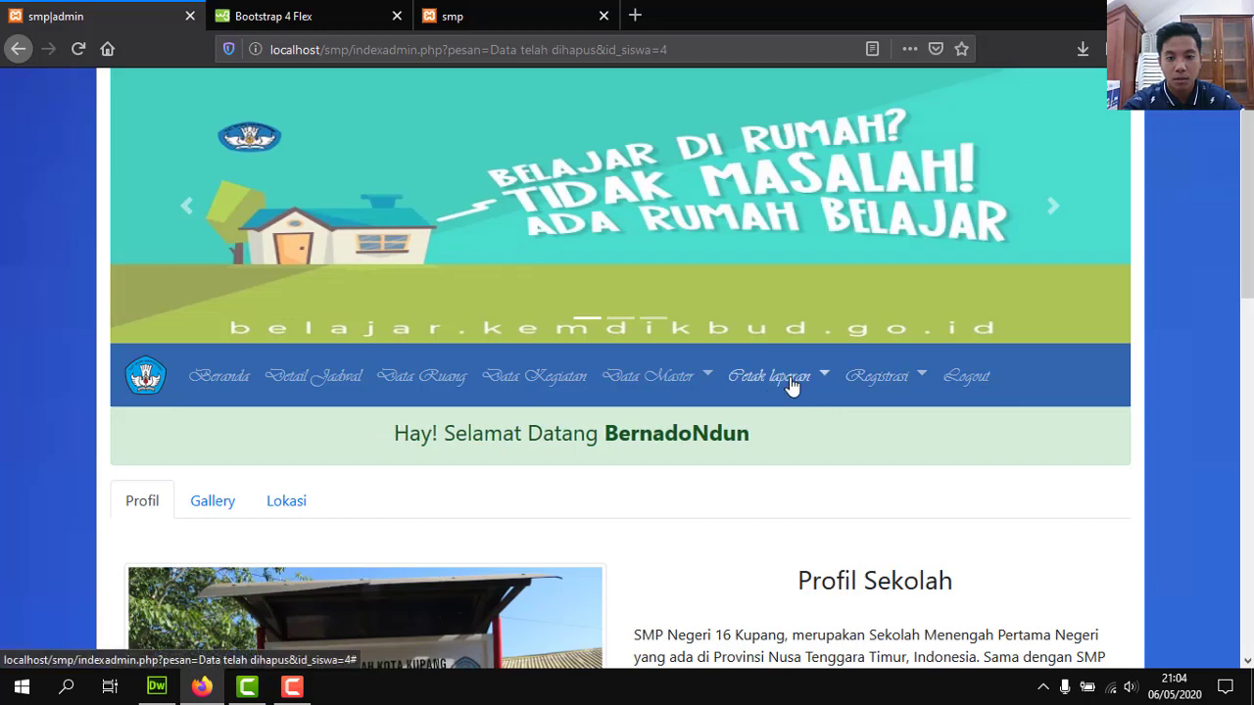
{"action": "left_click", "coordinate": [791, 383]}
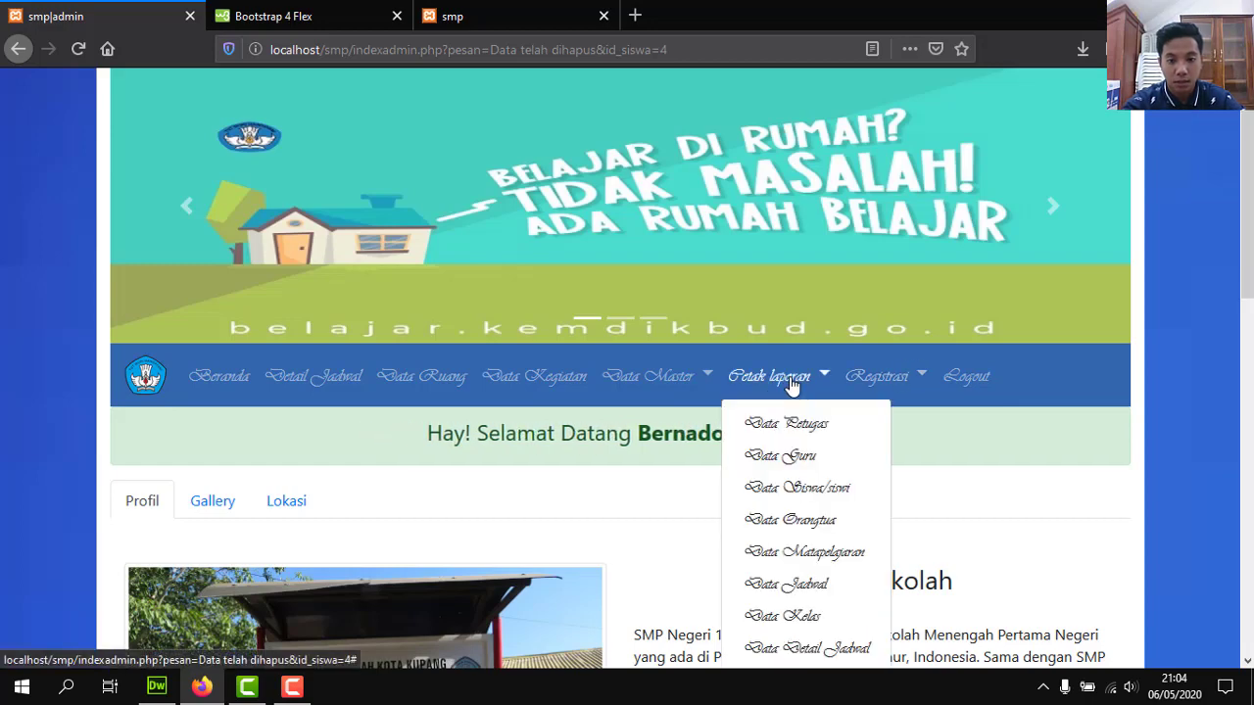
{"action": "left_click", "coordinate": [794, 485]}
{"action": "left_click", "coordinate": [673, 201]}
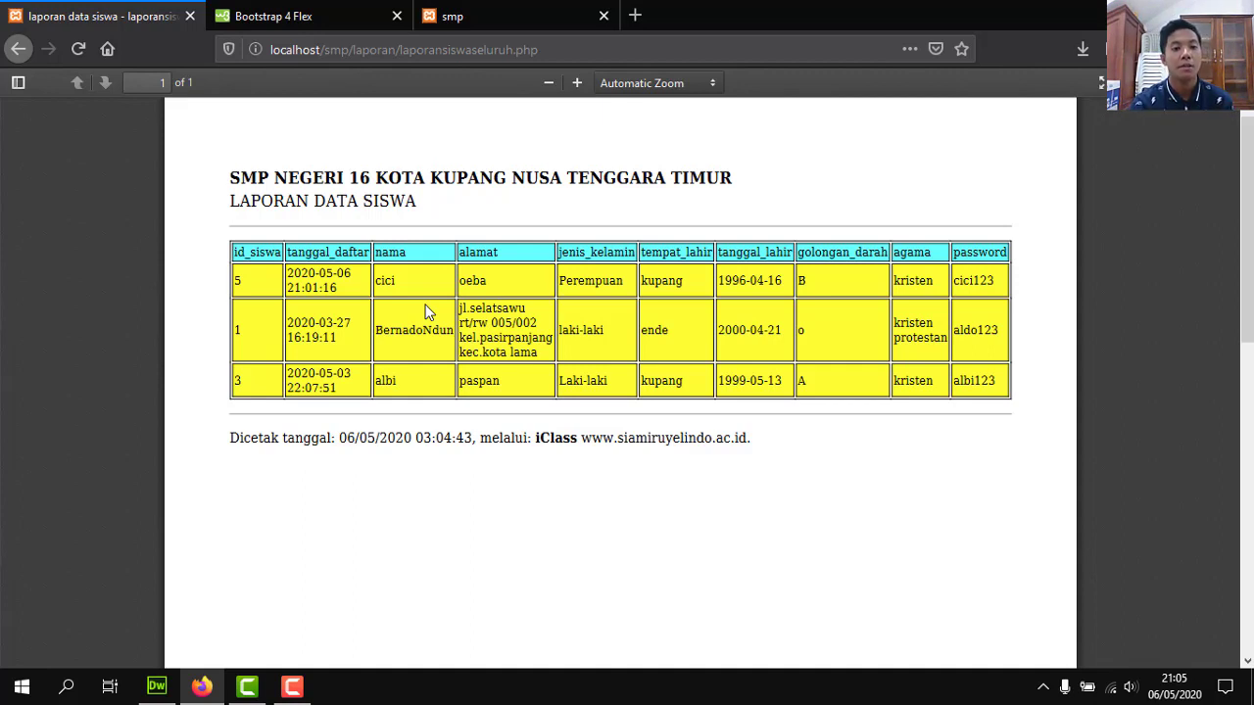
{"action": "left_click", "coordinate": [21, 56]}
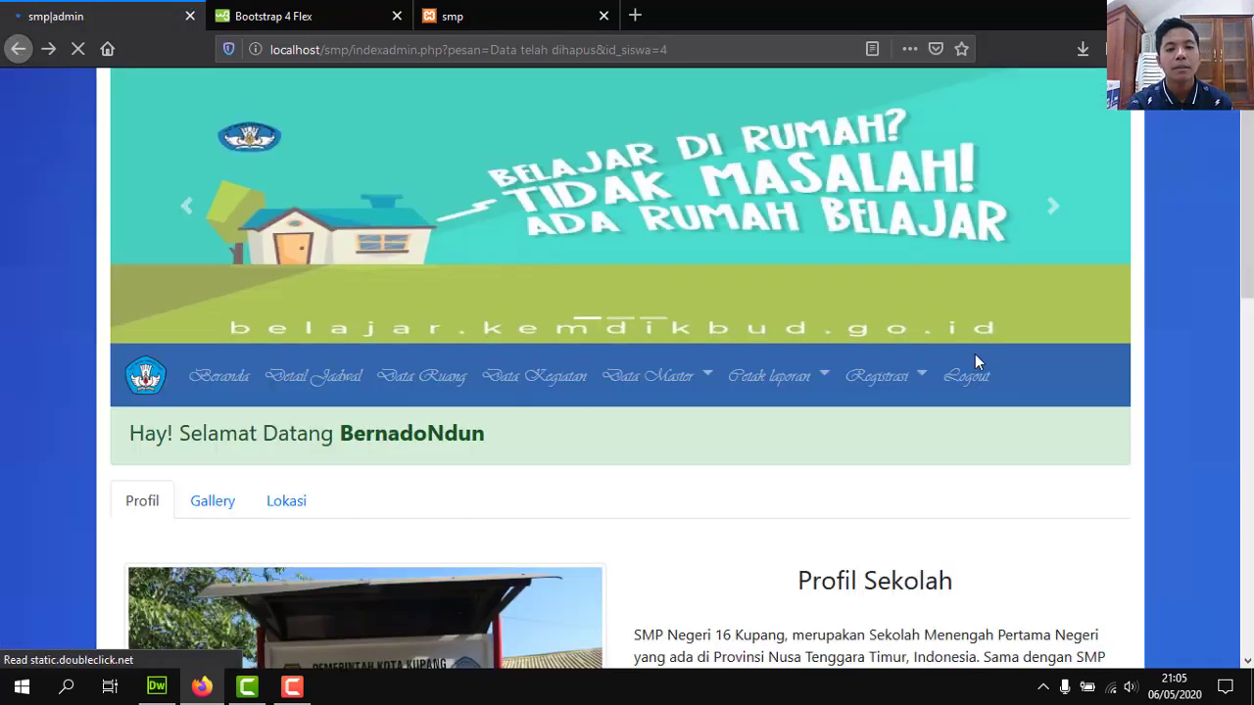
Switch from the admin page to the third 'smp' tab with the signed-in student's homepage.
{"action": "scroll", "coordinate": [974, 363], "scroll_direction": "down", "scroll_amount": 5}
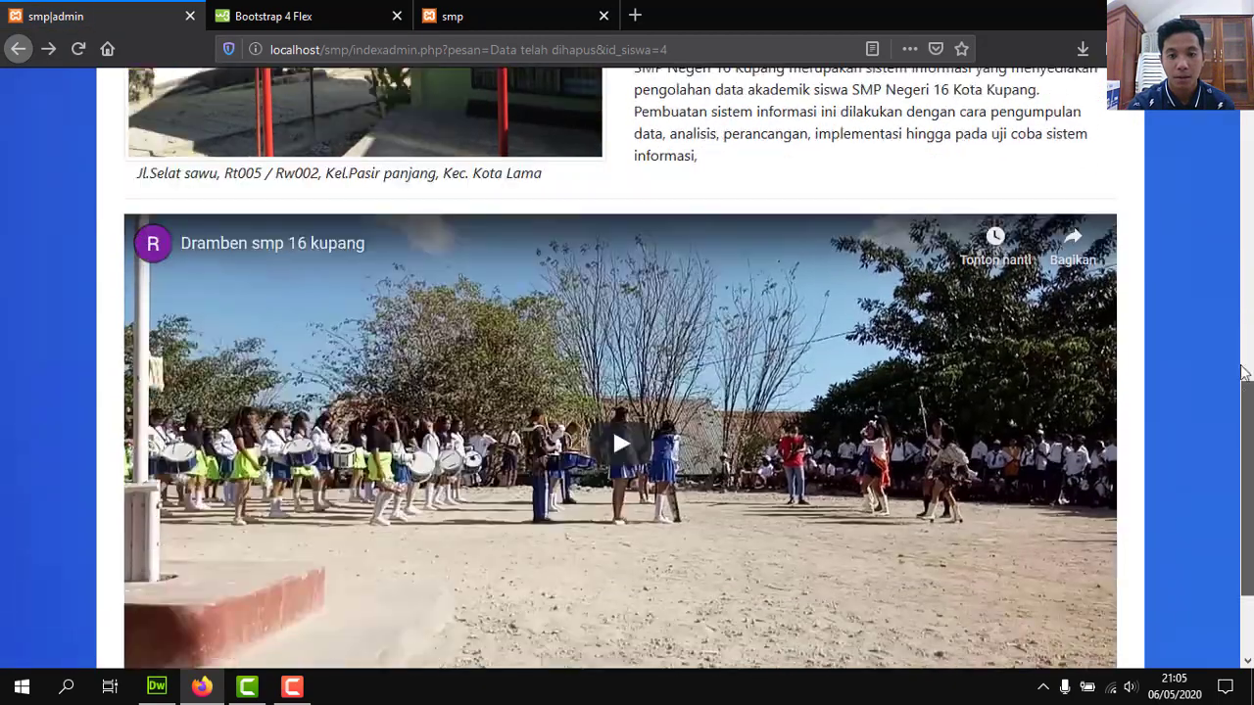
{"action": "scroll", "coordinate": [1230, 213], "scroll_direction": "up", "scroll_amount": 6}
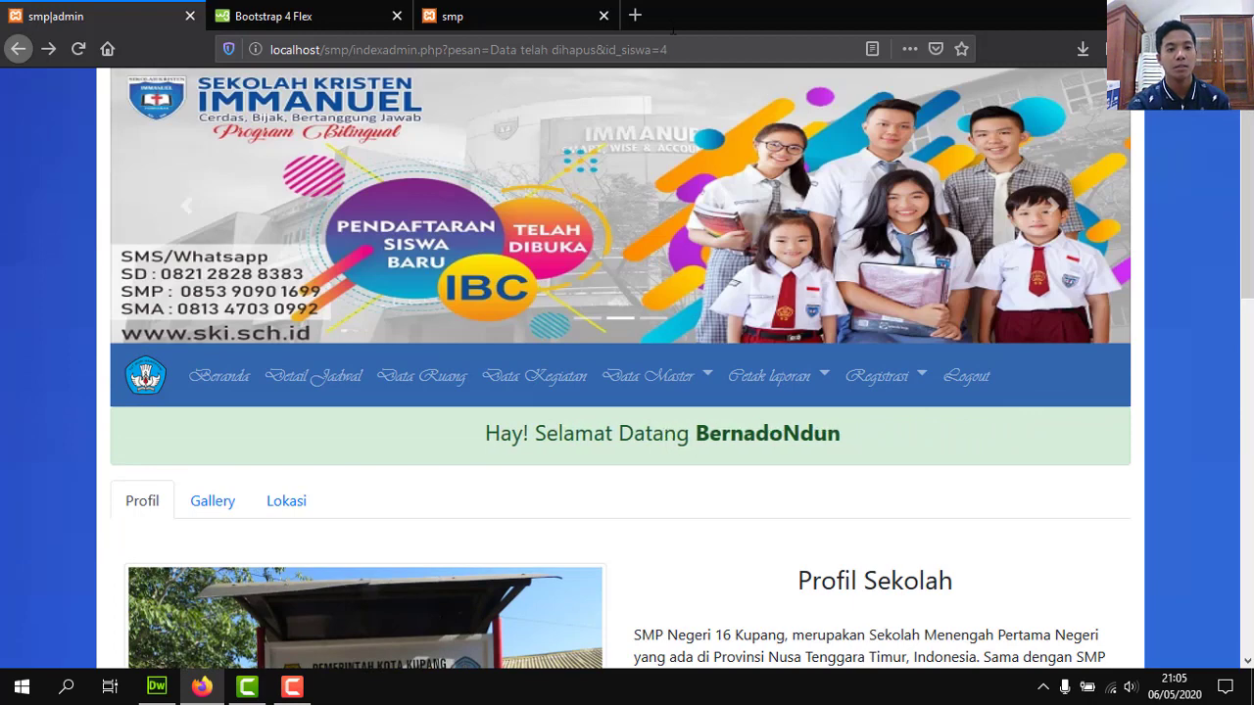
{"action": "left_click", "coordinate": [476, 10]}
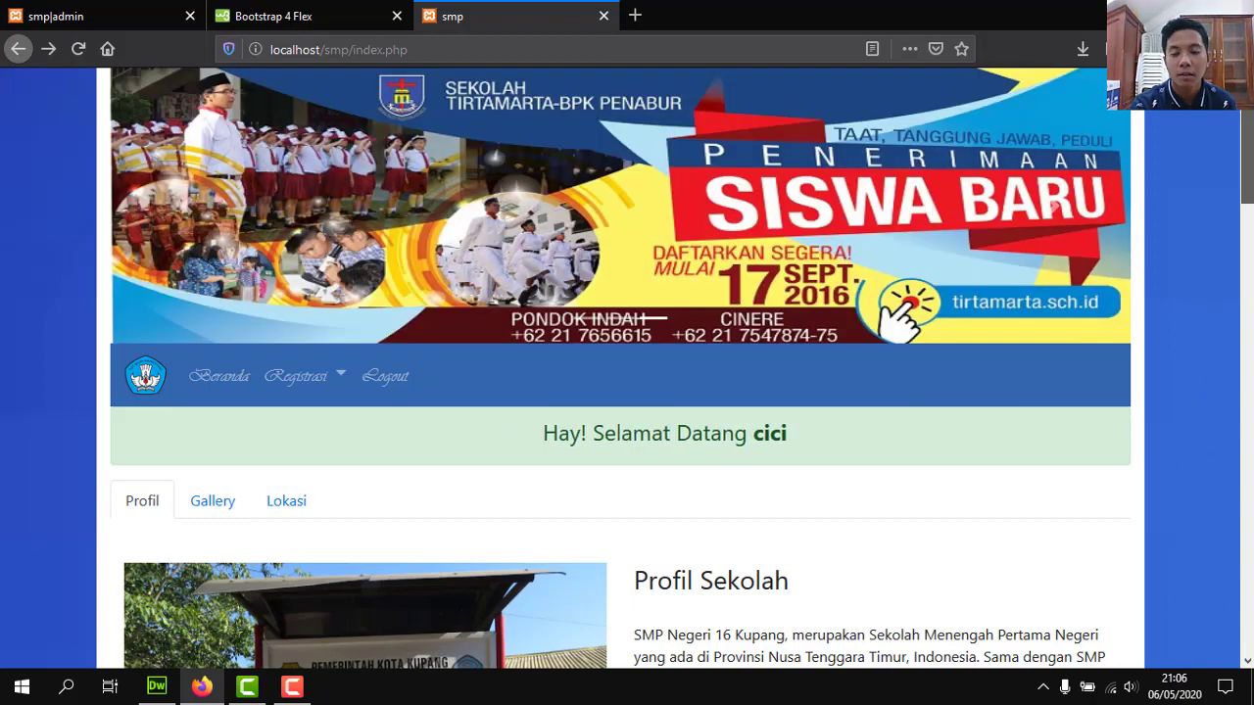
{"action": "scroll", "coordinate": [1207, 627], "scroll_direction": "down", "scroll_amount": 10}
{"action": "left_click_drag", "start_coordinate": [1245, 517], "coordinate": [1233, 194]}
{"action": "left_click", "coordinate": [94, 7]}
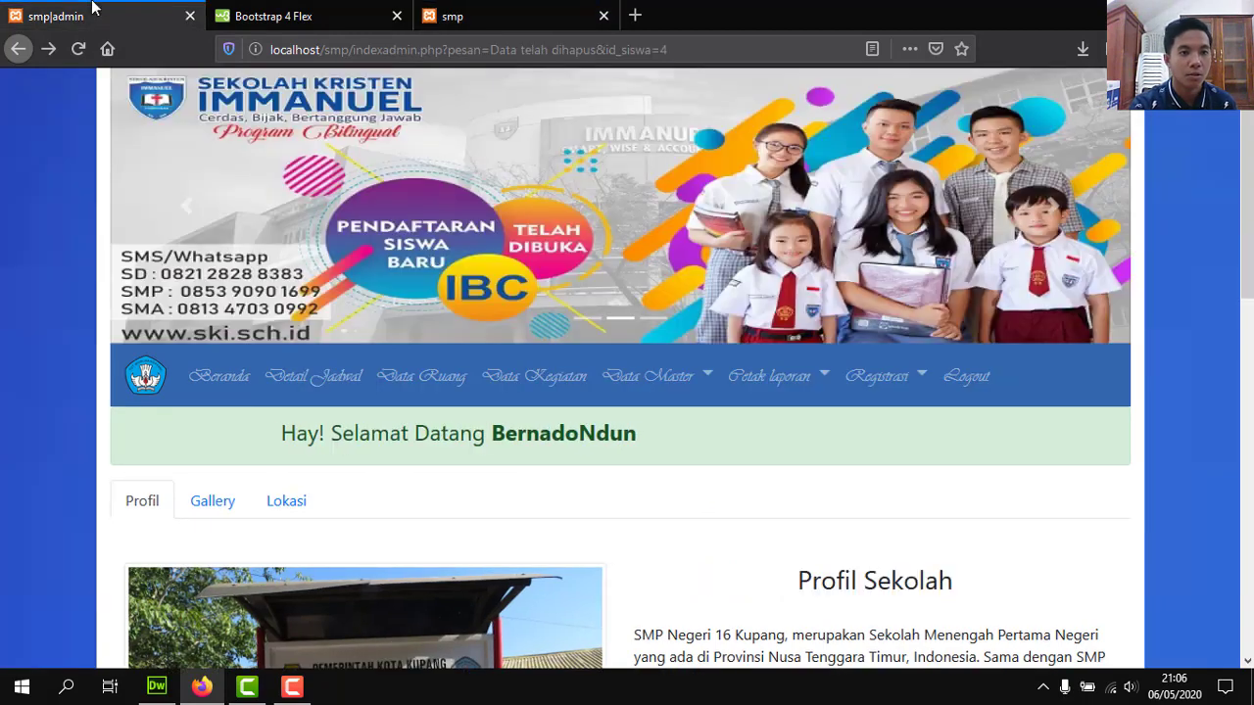
{"action": "scroll", "coordinate": [621, 294], "scroll_direction": "down", "scroll_amount": 15}
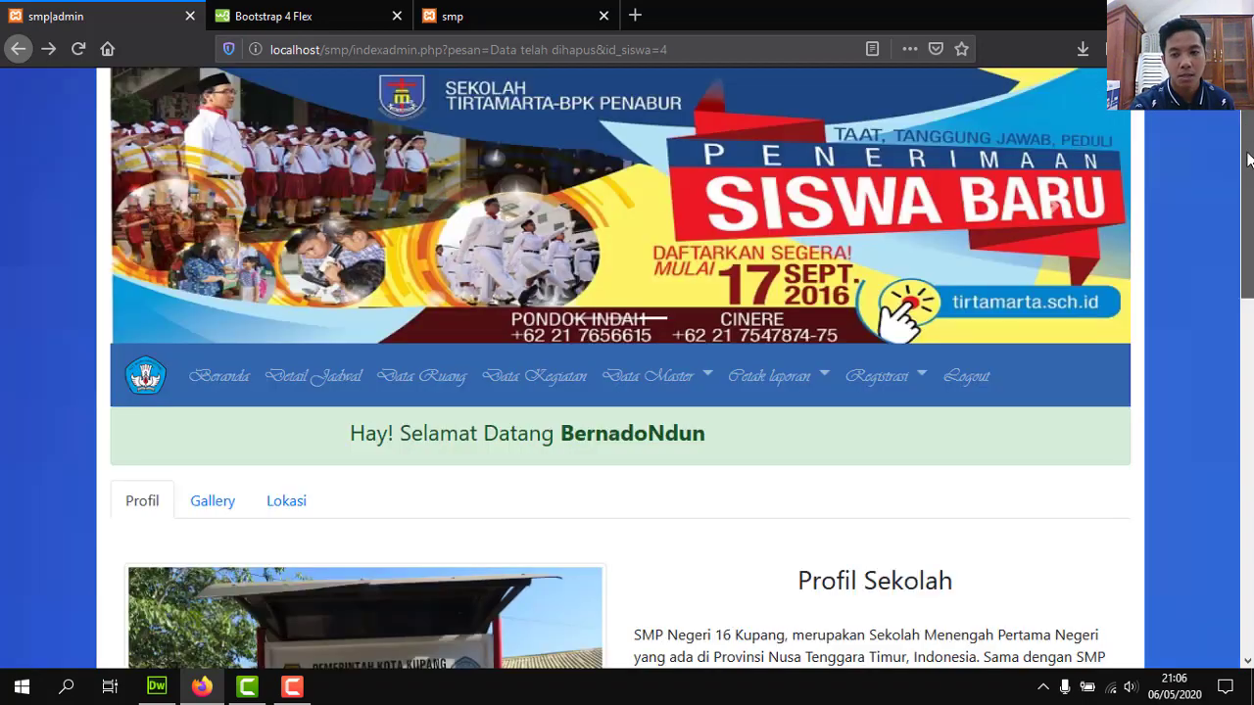
{"action": "left_click_drag", "start_coordinate": [1245, 588], "coordinate": [1247, 127]}
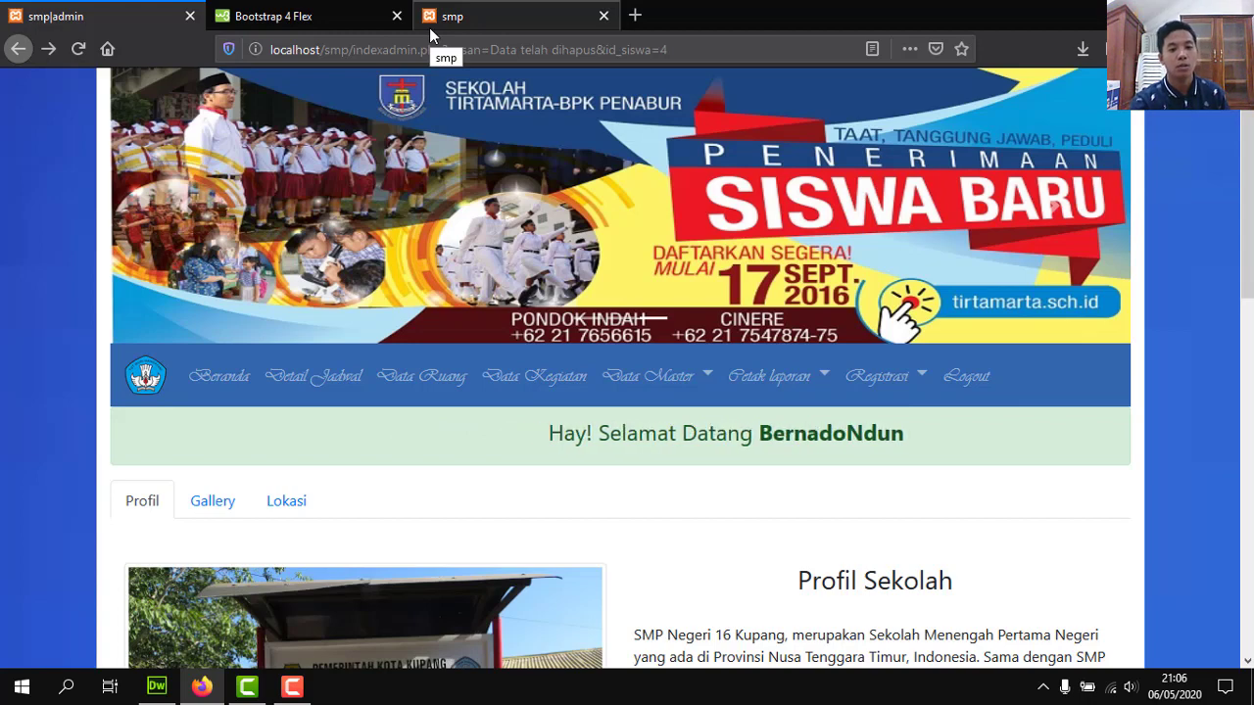
{"action": "left_click", "coordinate": [861, 389]}
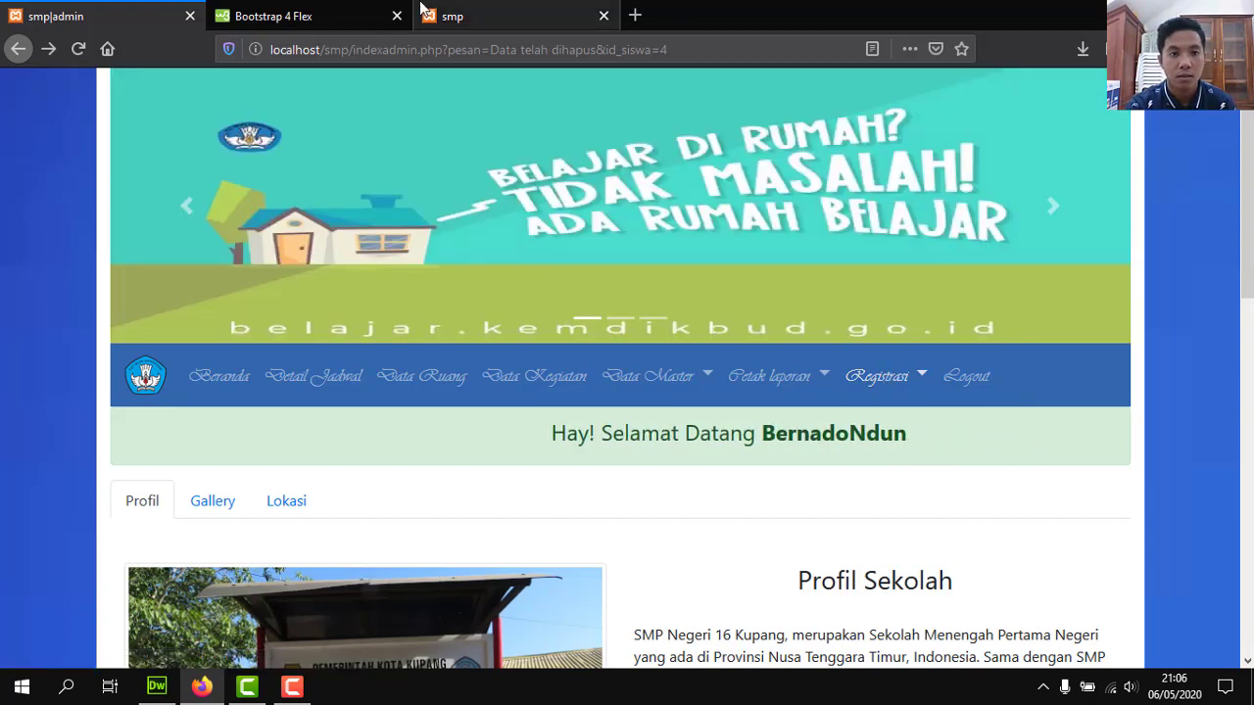
{"action": "left_click", "coordinate": [423, 9]}
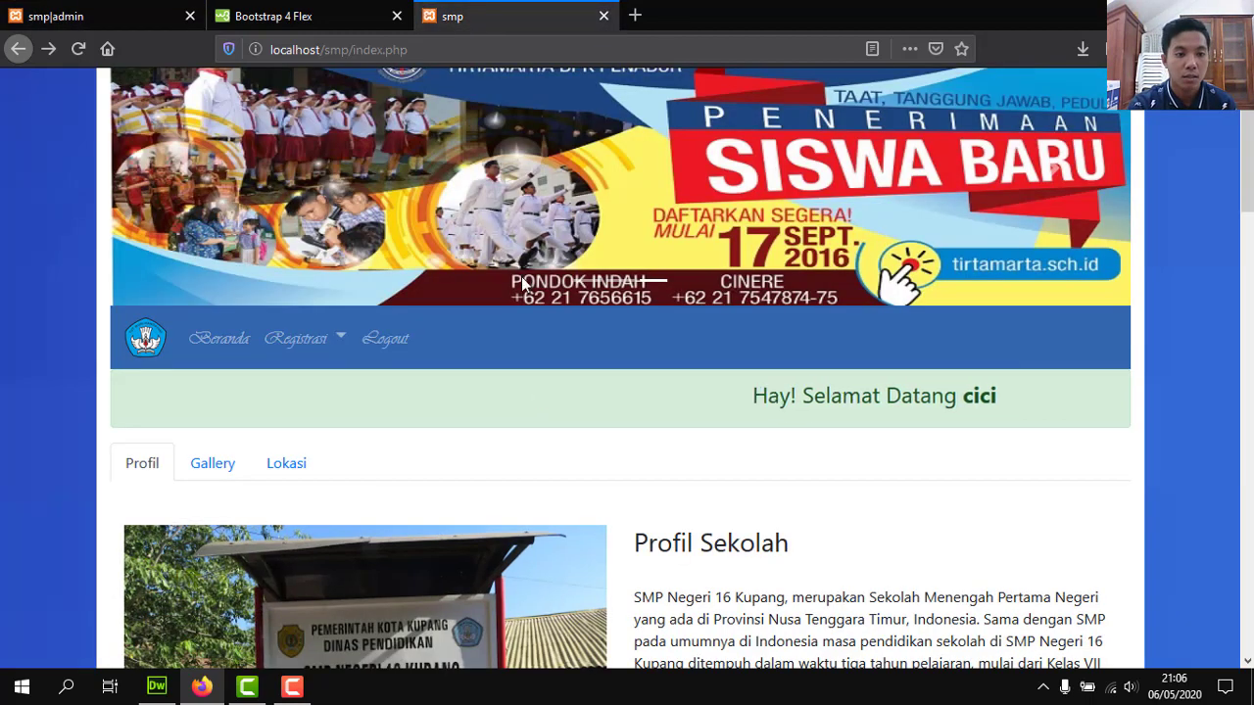
{"action": "left_click", "coordinate": [304, 338]}
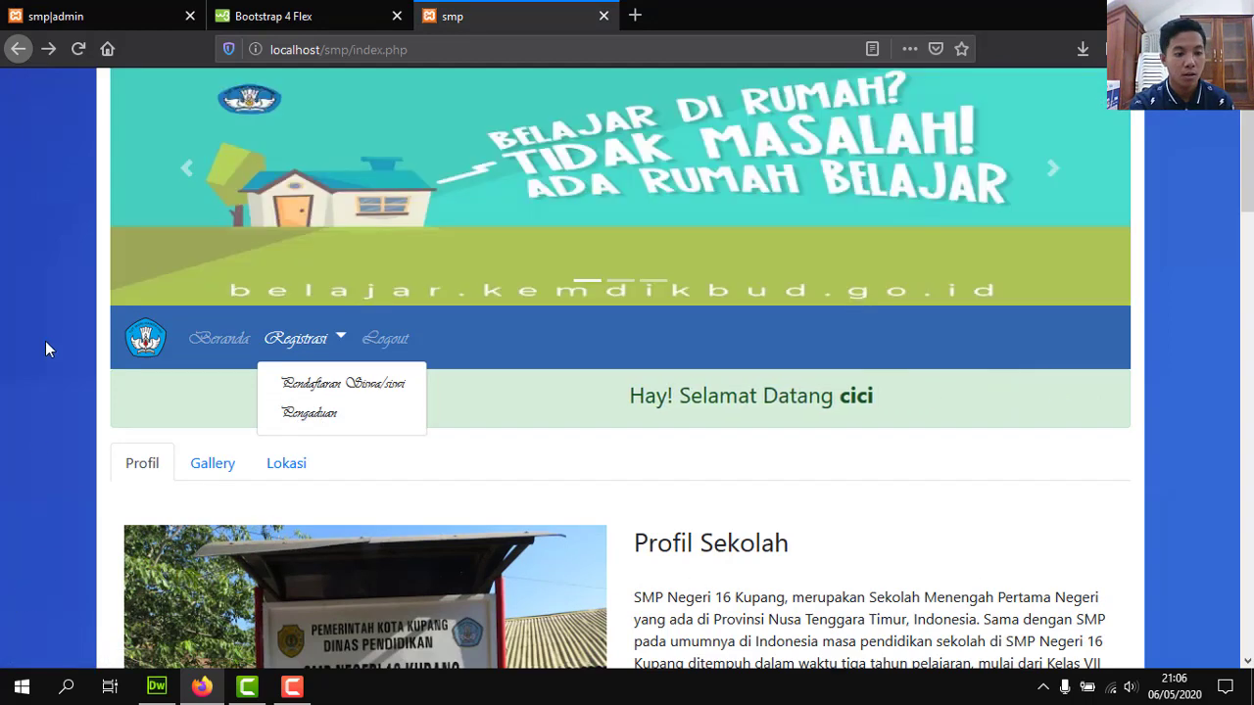
{"action": "left_click", "coordinate": [291, 349]}
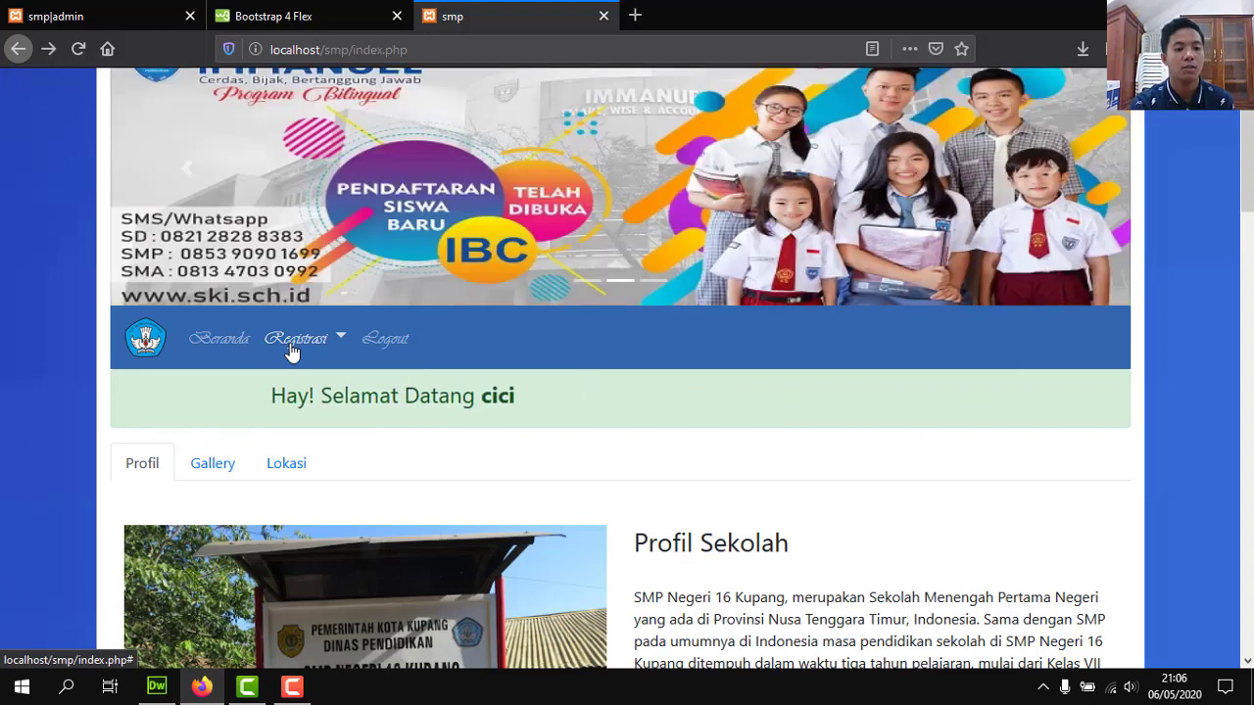